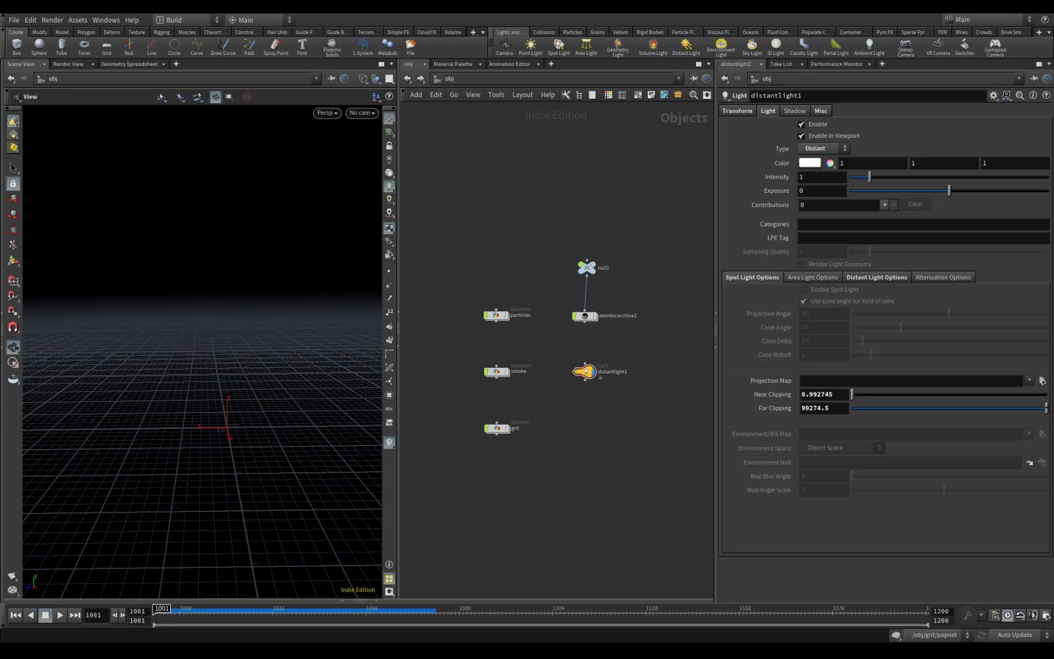
Look through the alembicarchive1/Cameras/Camera1/object camera in the scene viewport.
middle_drag(631, 411, 633, 410)
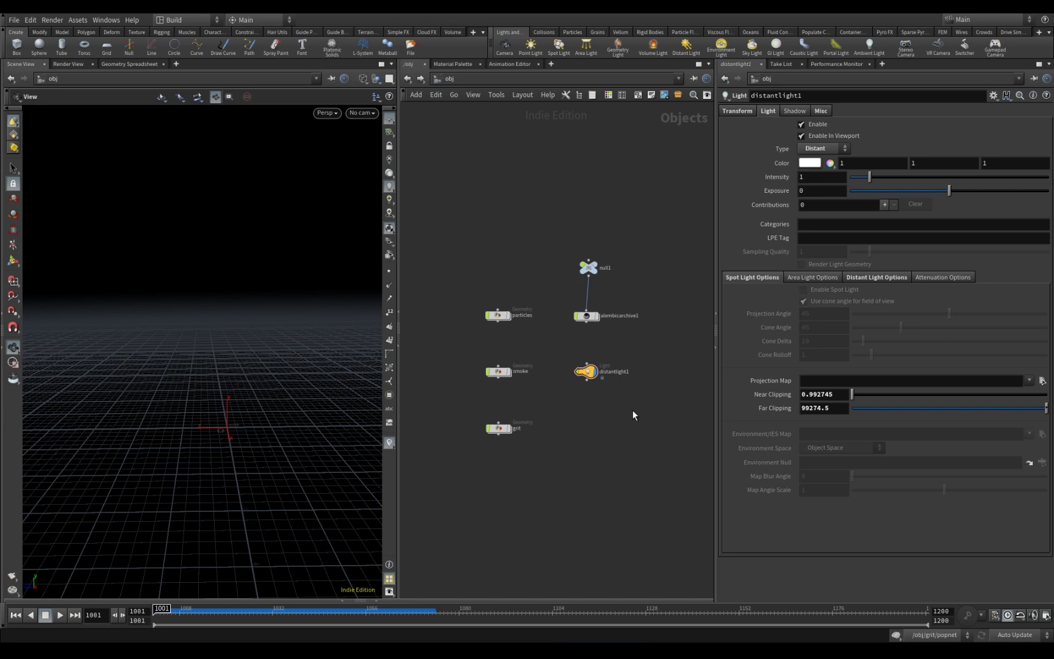
scroll(631, 409, up, 2)
middle_drag(597, 447, 625, 451)
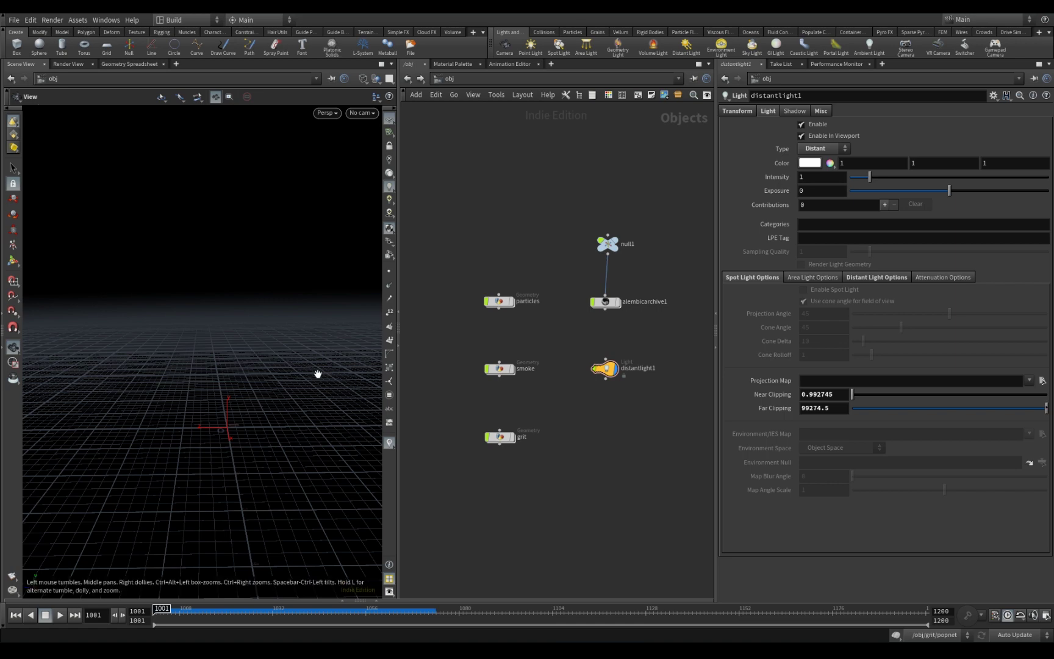
drag(318, 374, 284, 420)
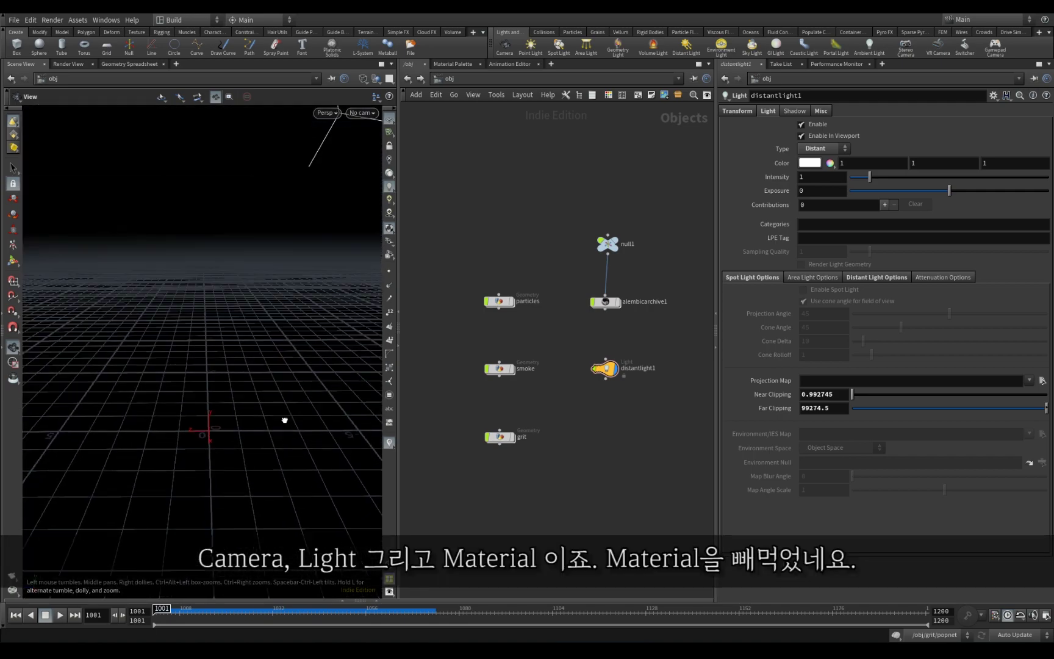
click(361, 111)
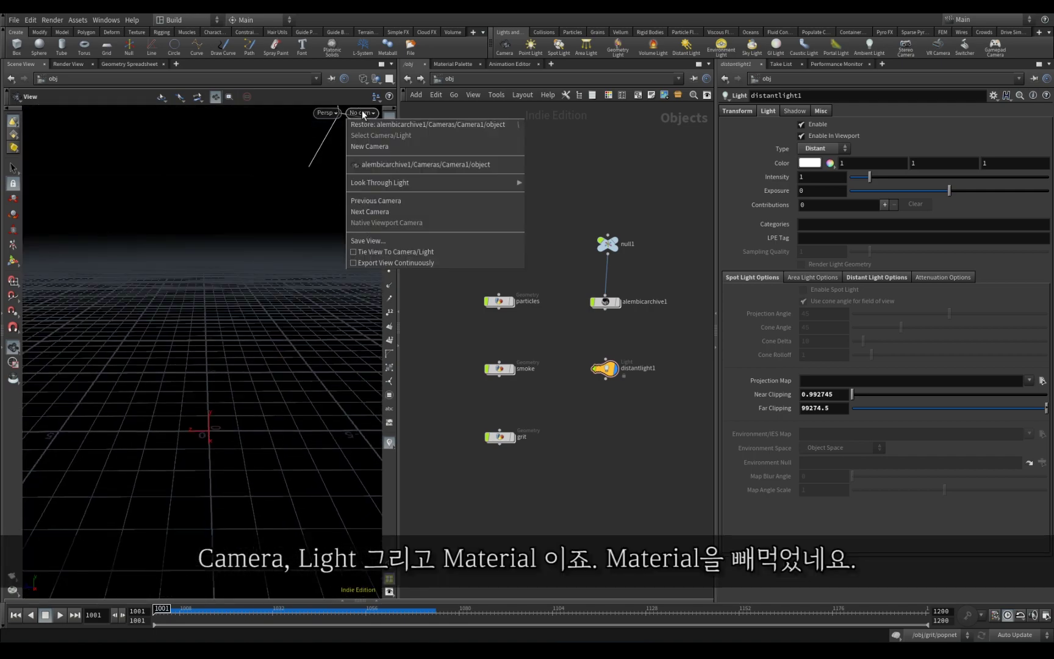
click(420, 165)
Select distantlight1 to examine its placement in the scene, and return the viewport to the alembicarchive1 camera.
right_drag(261, 354, 226, 359)
key(space+g)
middle_drag(268, 410, 299, 362)
drag(298, 362, 341, 346)
click(600, 359)
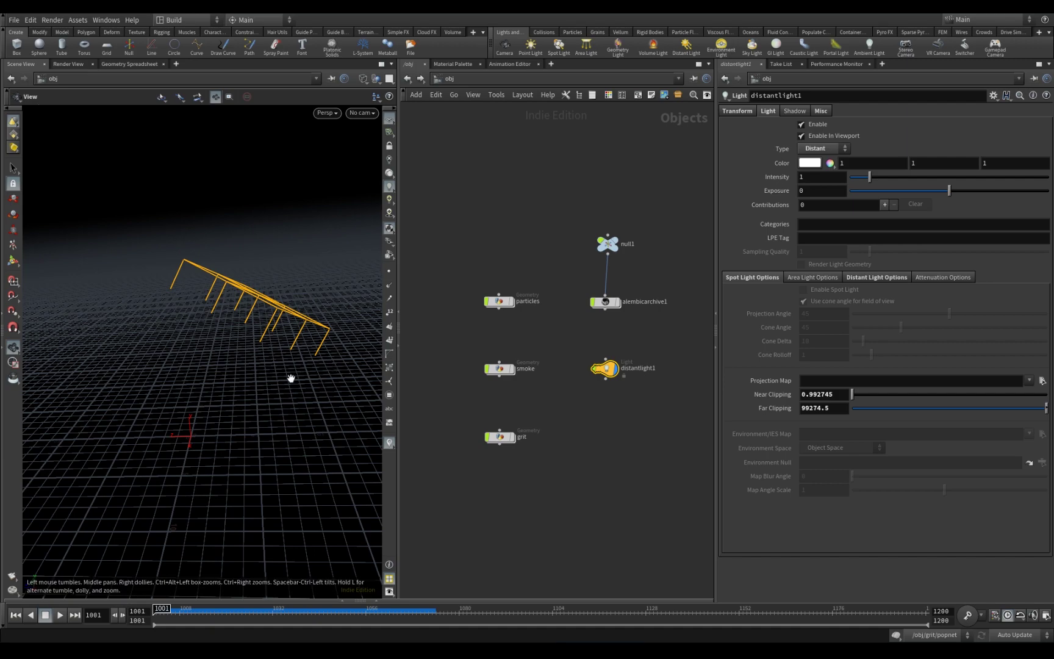
drag(291, 376, 315, 166)
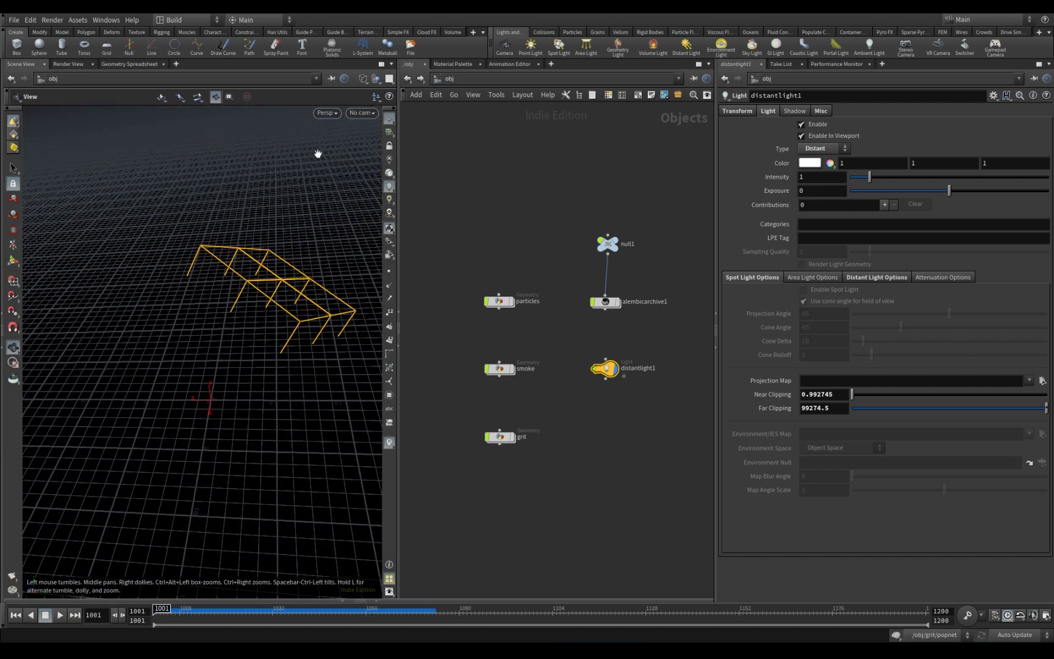
click(354, 113)
click(383, 164)
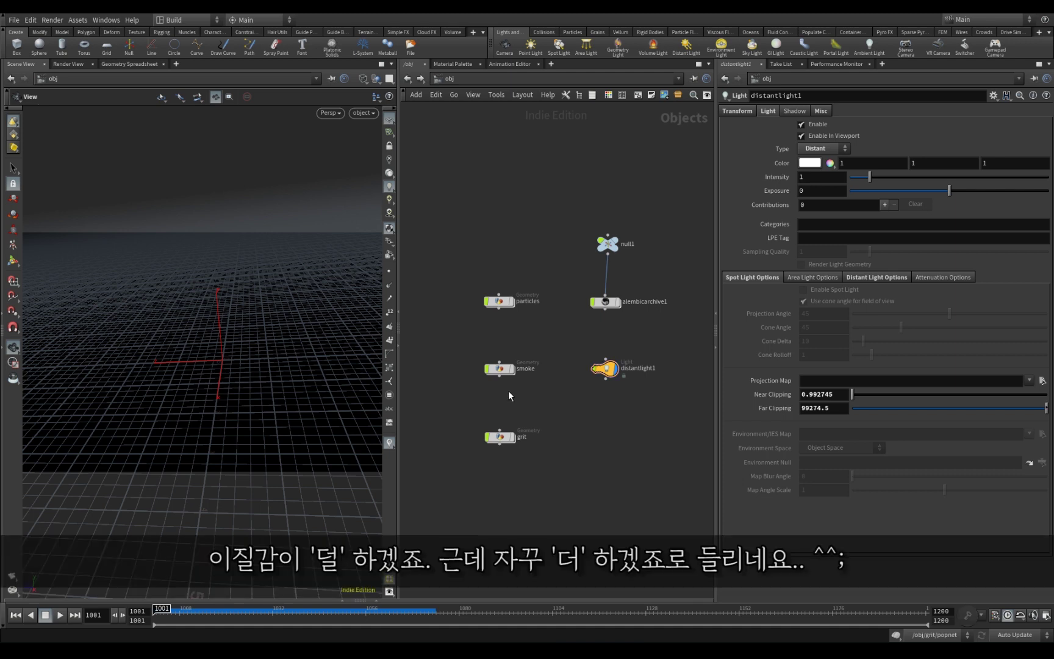
Enter the smoke object's network, select the OUT_SMOKE null, and scrub the timeline to frame 1057.
double_click(499, 368)
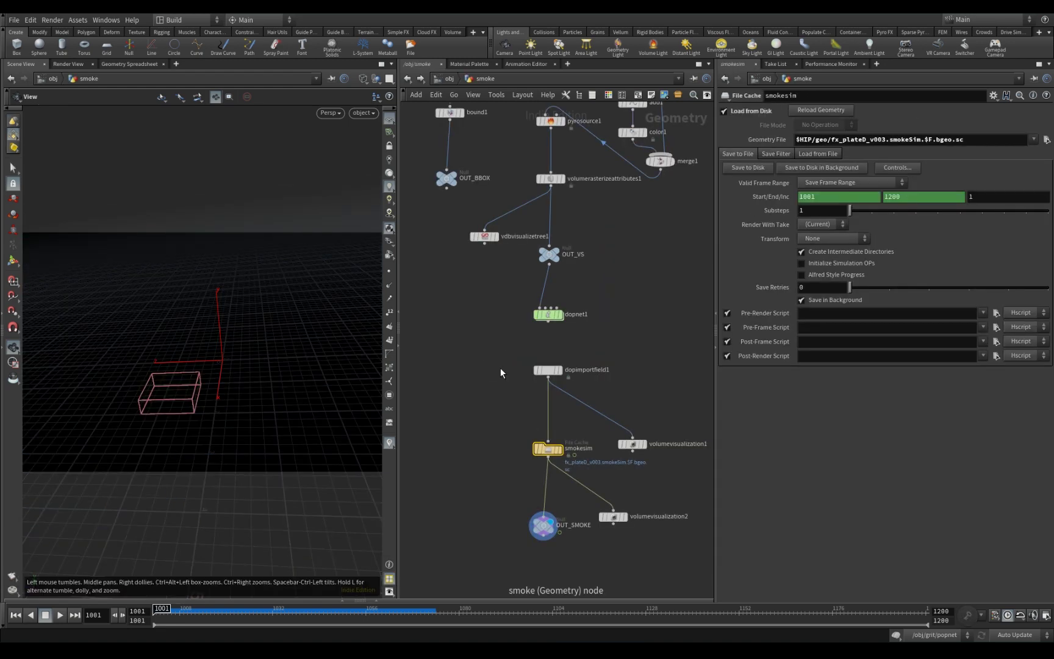
click(542, 525)
click(425, 609)
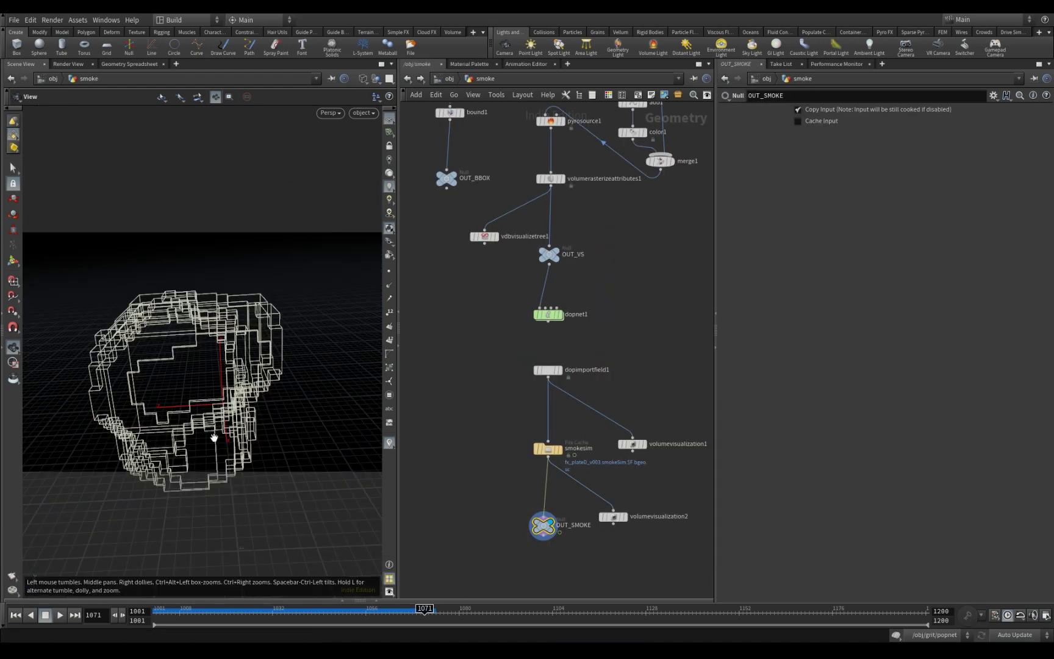
drag(277, 610, 370, 611)
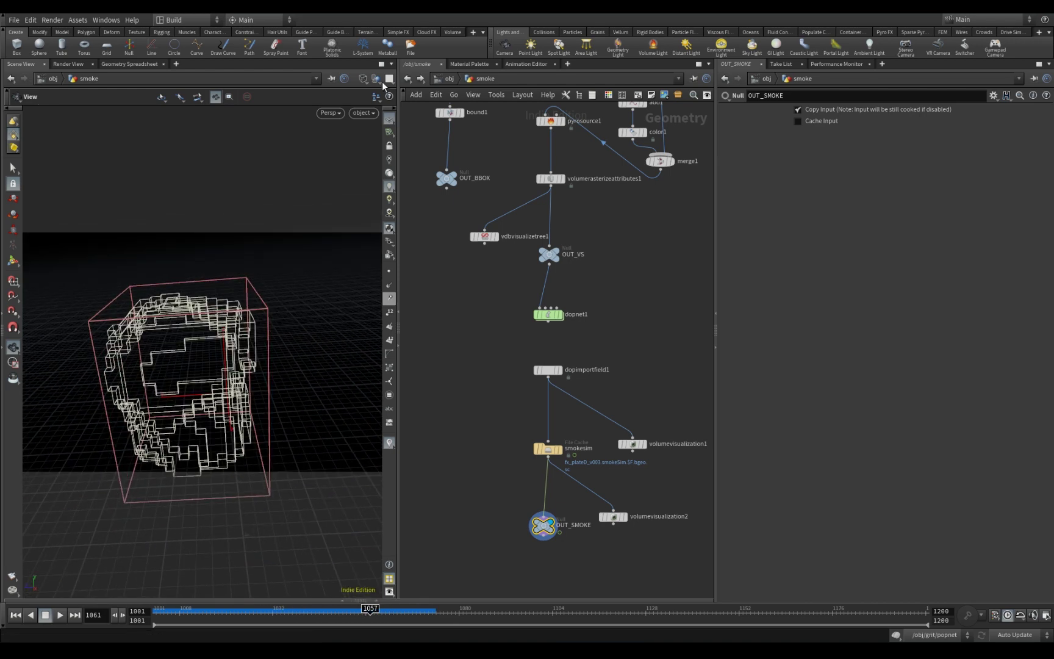
Set the viewport display to Flat Shaded and examine the smoke at frame 1128.
click(362, 79)
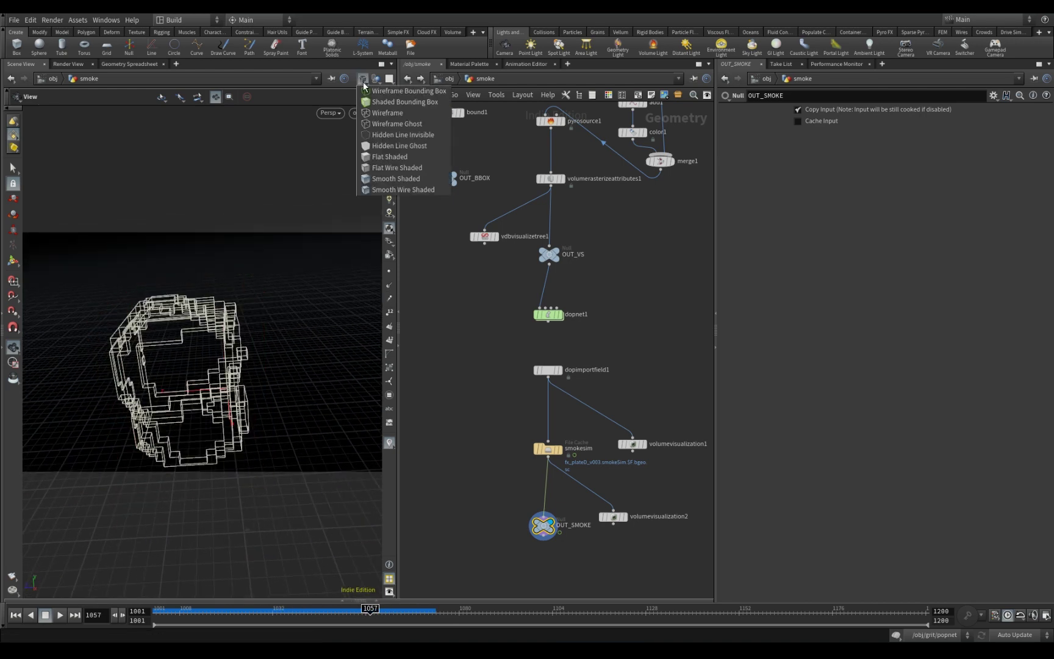
click(391, 157)
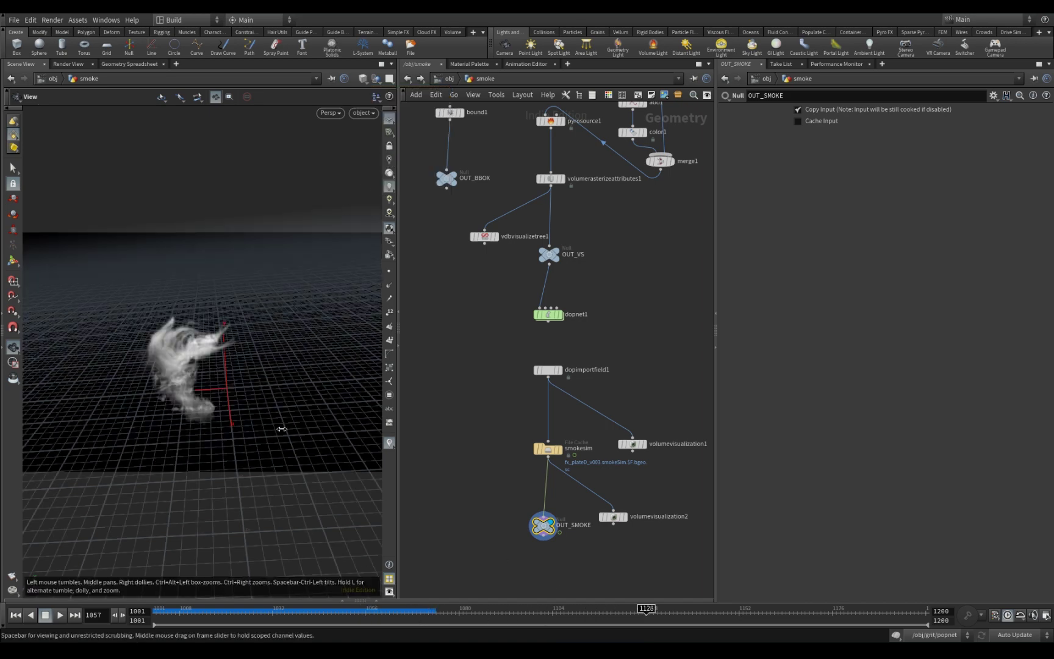
drag(281, 427, 282, 431)
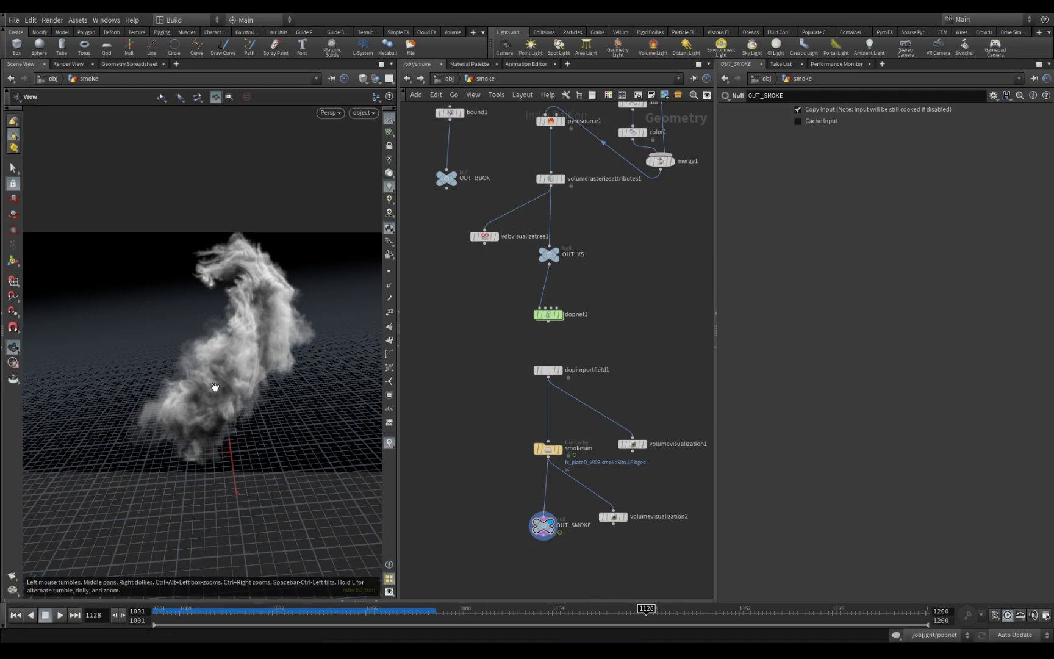
mouse_move(274, 364)
mouse_down()
mouse_move(272, 419)
mouse_move(271, 371)
mouse_move(294, 360)
mouse_up()
Return to the object level with the smoke object selected and examine it in the viewport.
key(u)
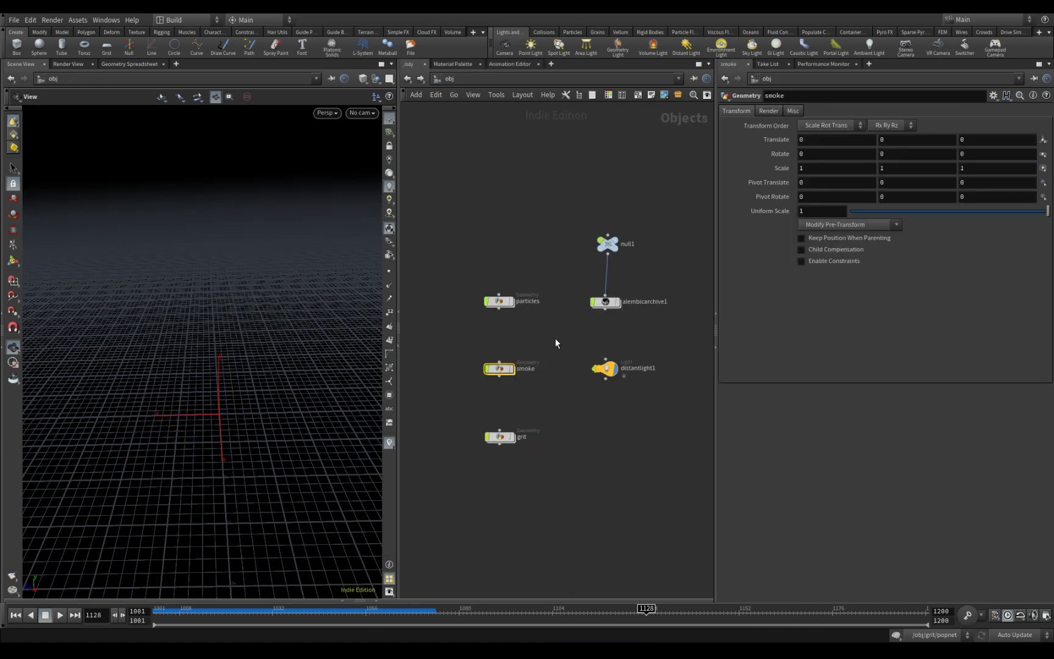
drag(555, 338, 479, 401)
key(shift+r)
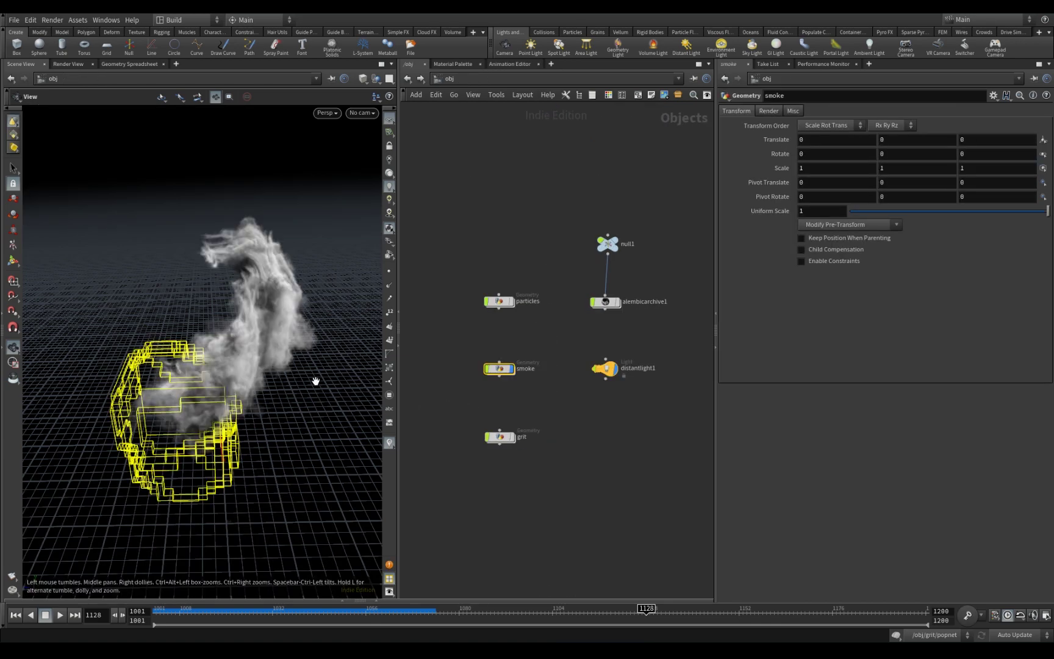
drag(252, 395, 194, 376)
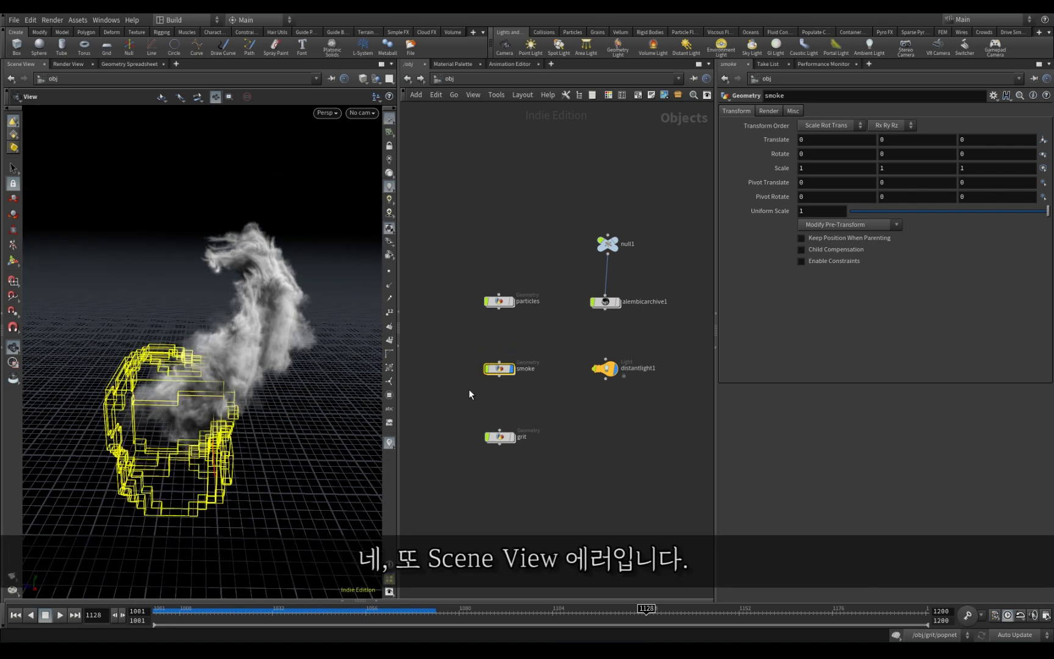
Replace the faulty Scene View with a newly created Scene View pane and frame the smoke in it.
click(44, 64)
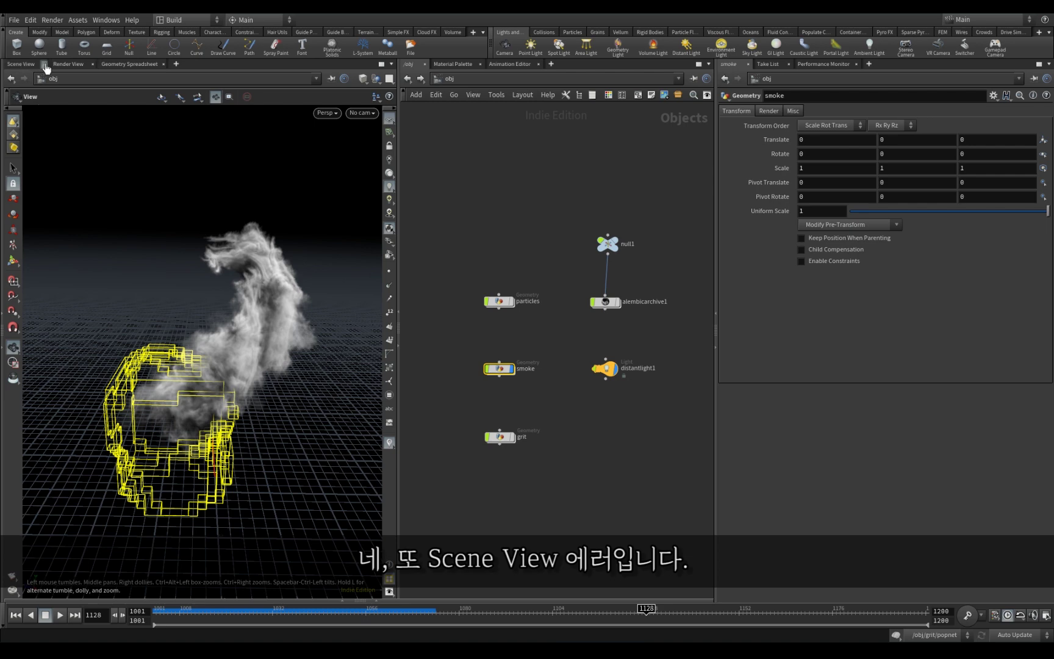
click(130, 63)
mouse_move(171, 86)
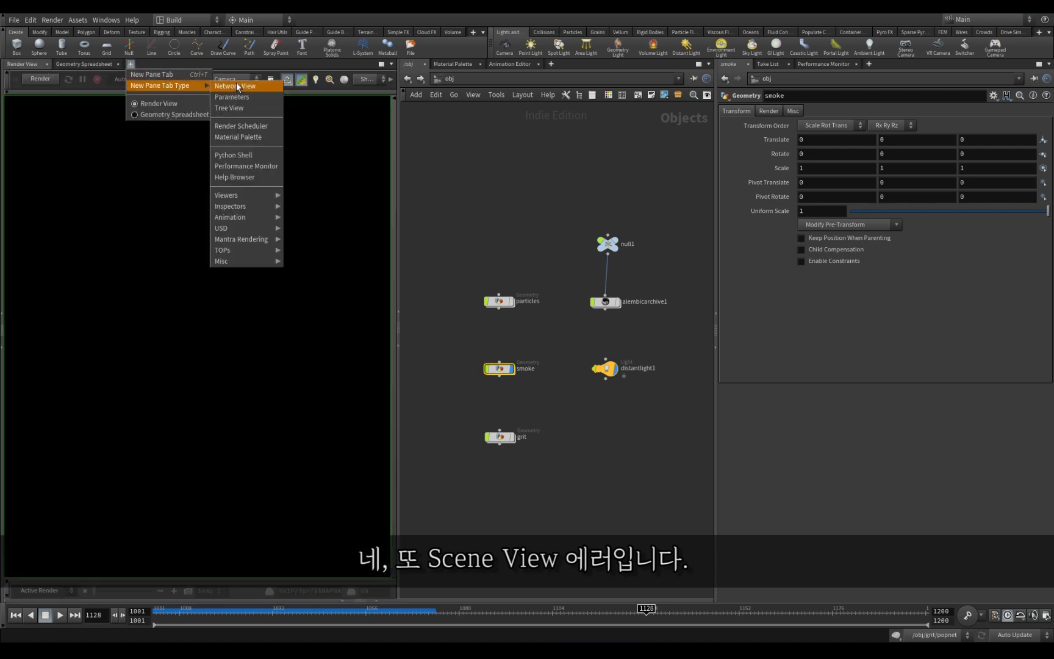
mouse_move(248, 192)
click(298, 194)
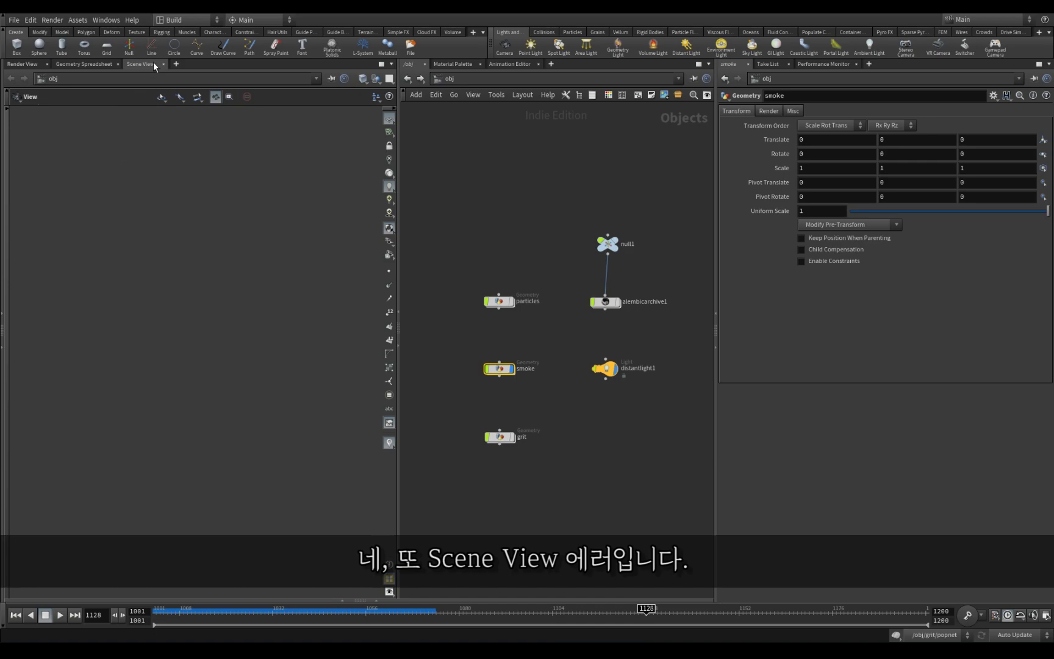
key(f)
drag(203, 339, 445, 340)
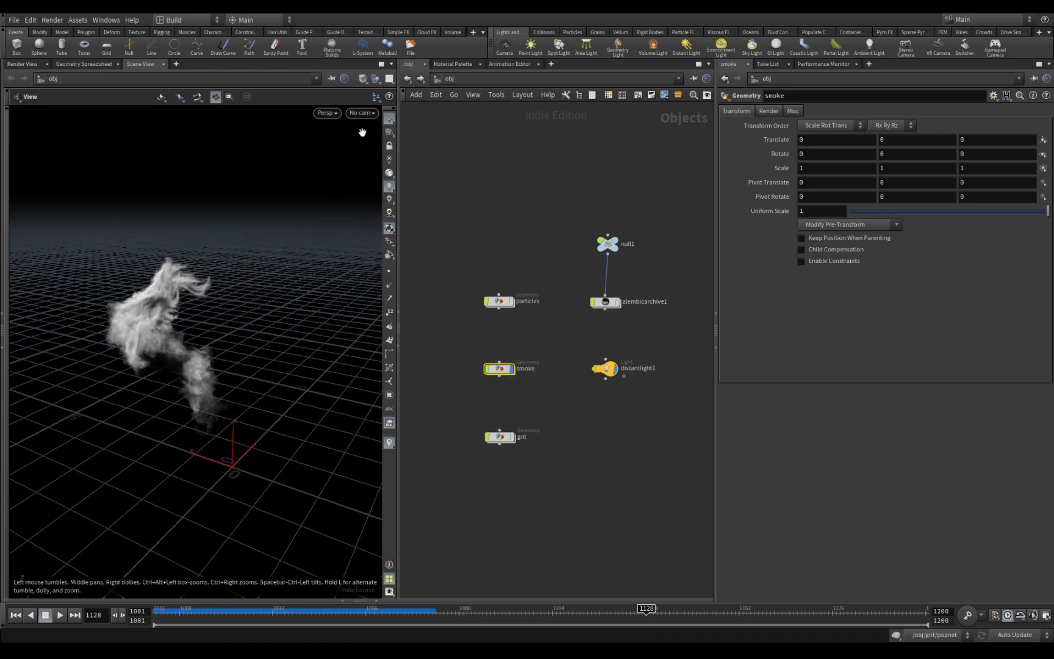
Look at the smoke through the alembicarchive1 camera and turn off the viewport's reference grid.
click(362, 113)
click(372, 164)
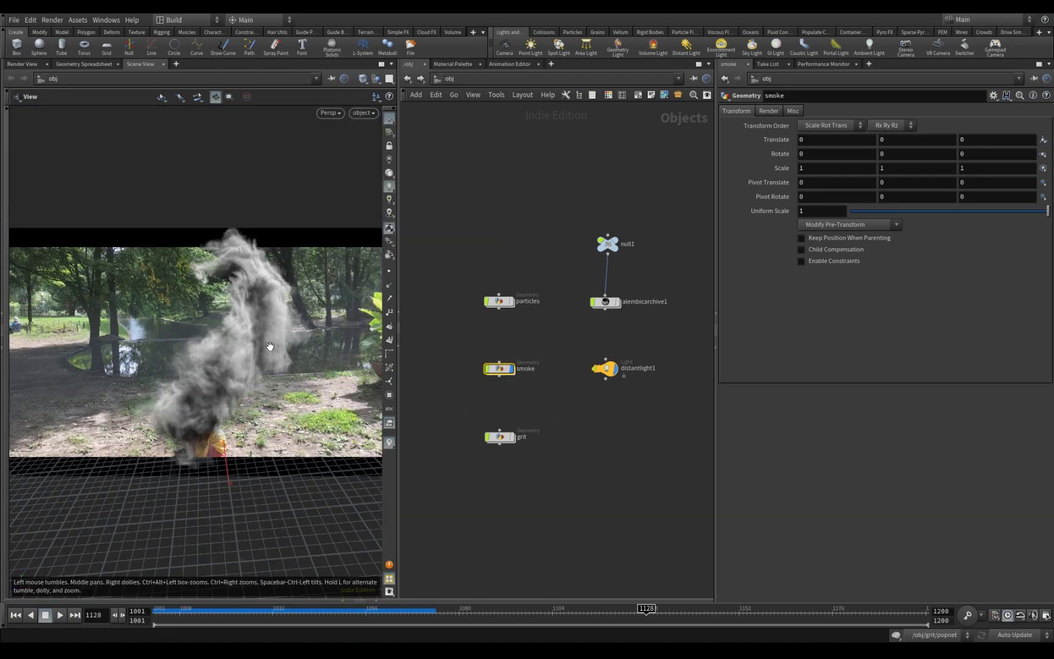
click(389, 119)
right_drag(280, 304, 279, 333)
drag(279, 333, 224, 303)
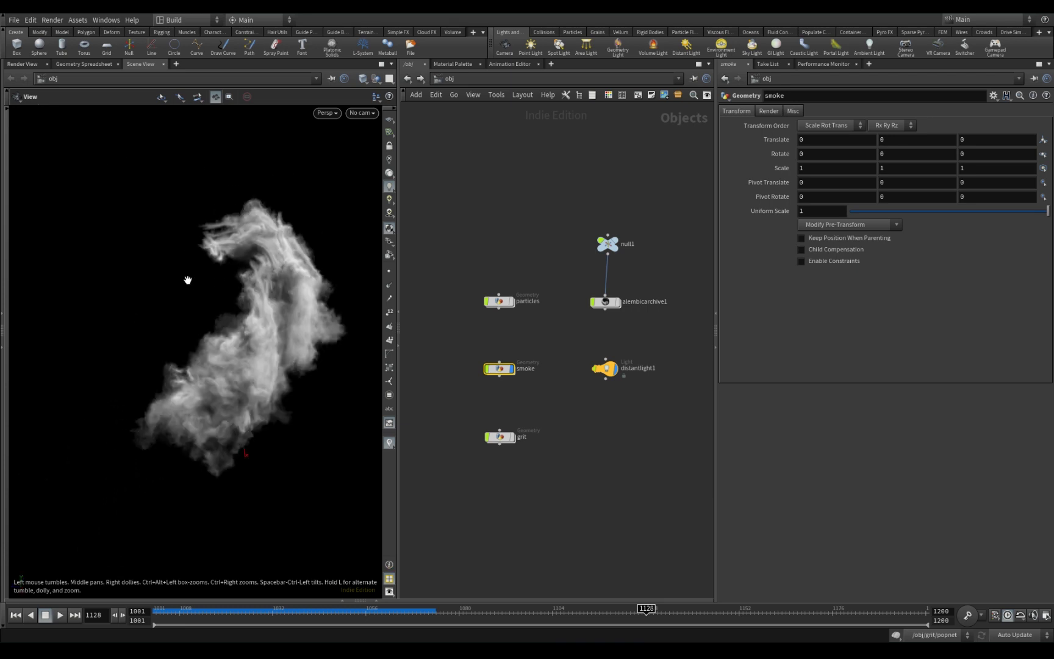
Open the viewport's display options and review the texture resolution and cache settings.
key(d)
drag(175, 154, 209, 154)
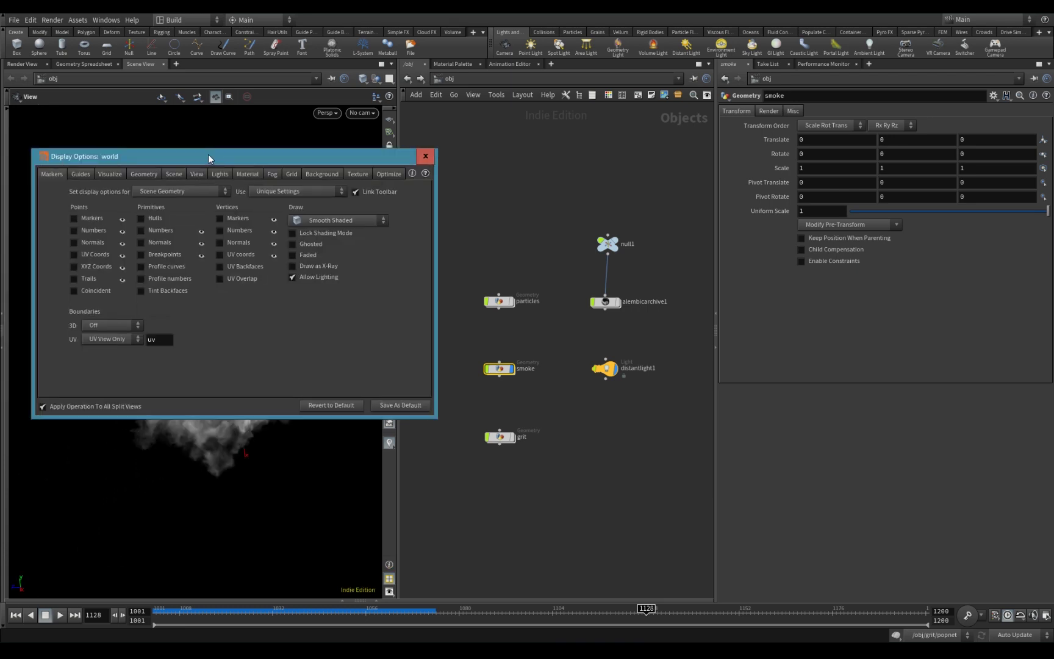
click(357, 175)
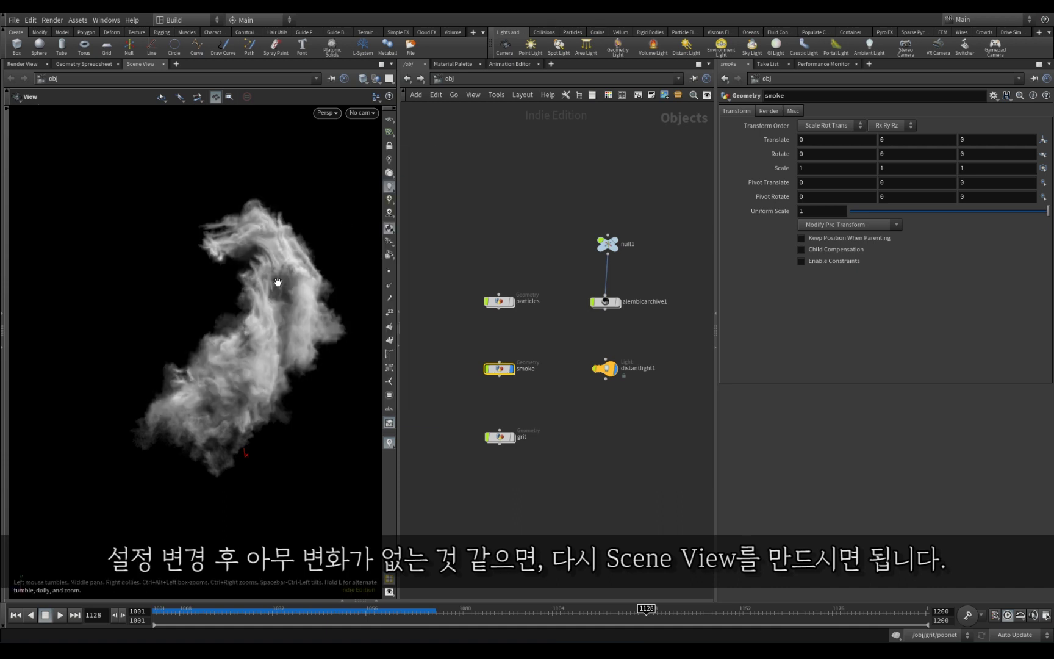
drag(278, 293, 278, 318)
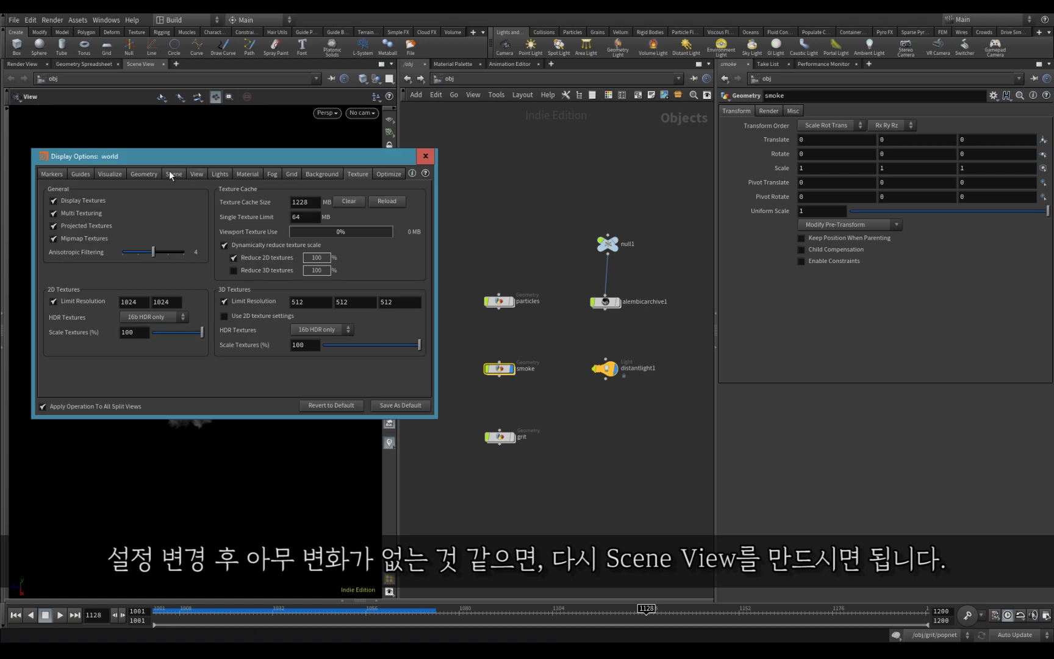
Set the Volume Quality to High in the geometry display options and inspect the smoke from different angles.
click(144, 175)
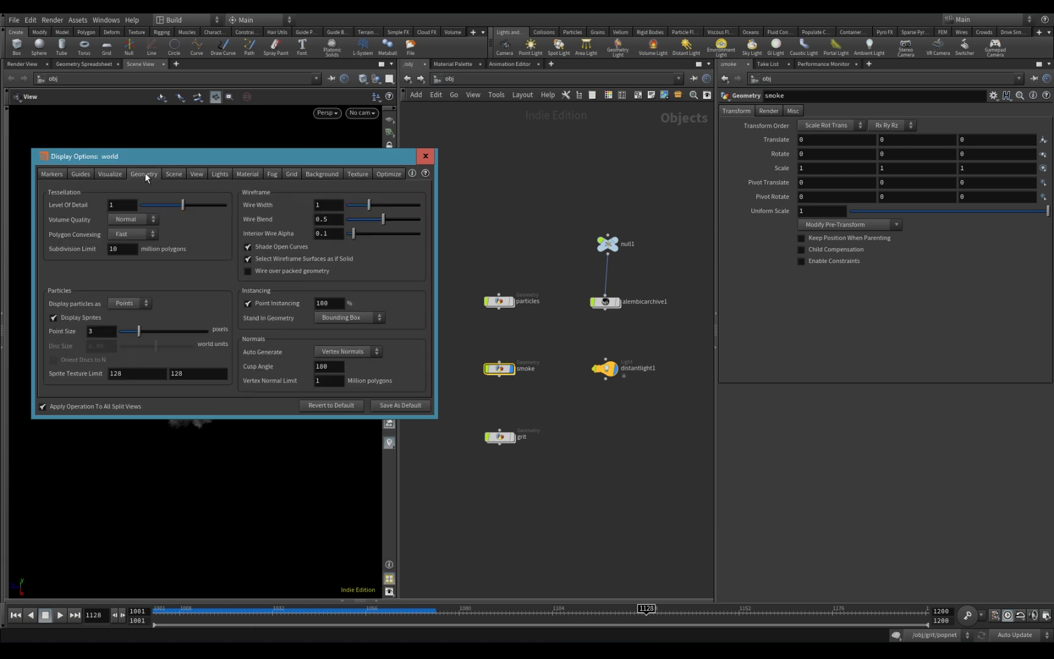
drag(169, 156, 506, 143)
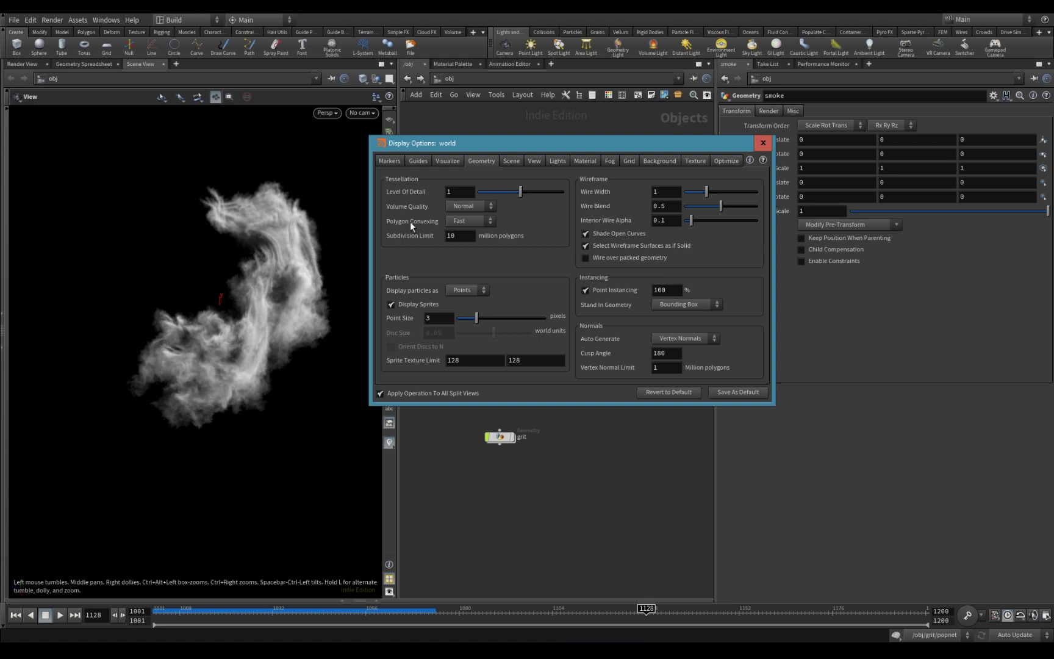
click(468, 248)
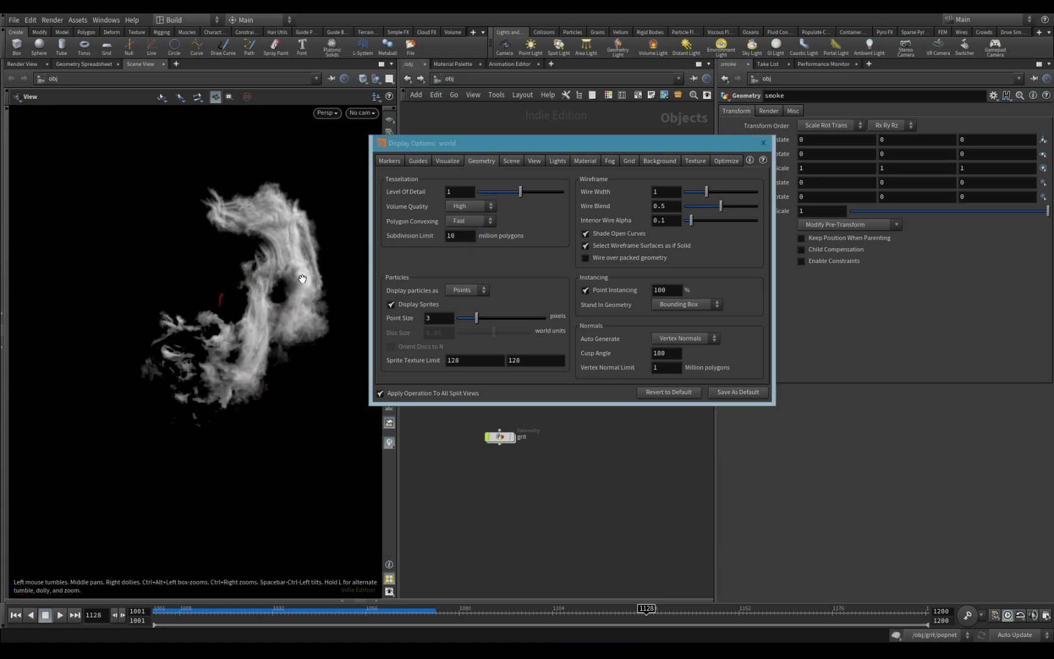
drag(302, 279, 303, 225)
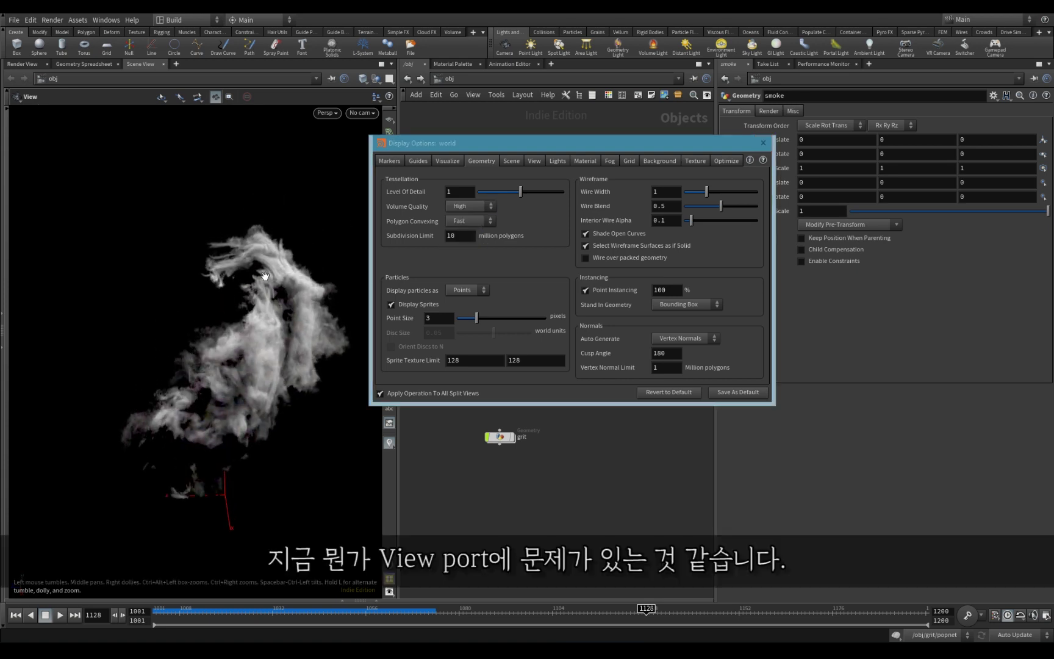
drag(265, 275, 257, 242)
Set the Volume Quality back to Normal and check the smoke in the viewport.
click(465, 207)
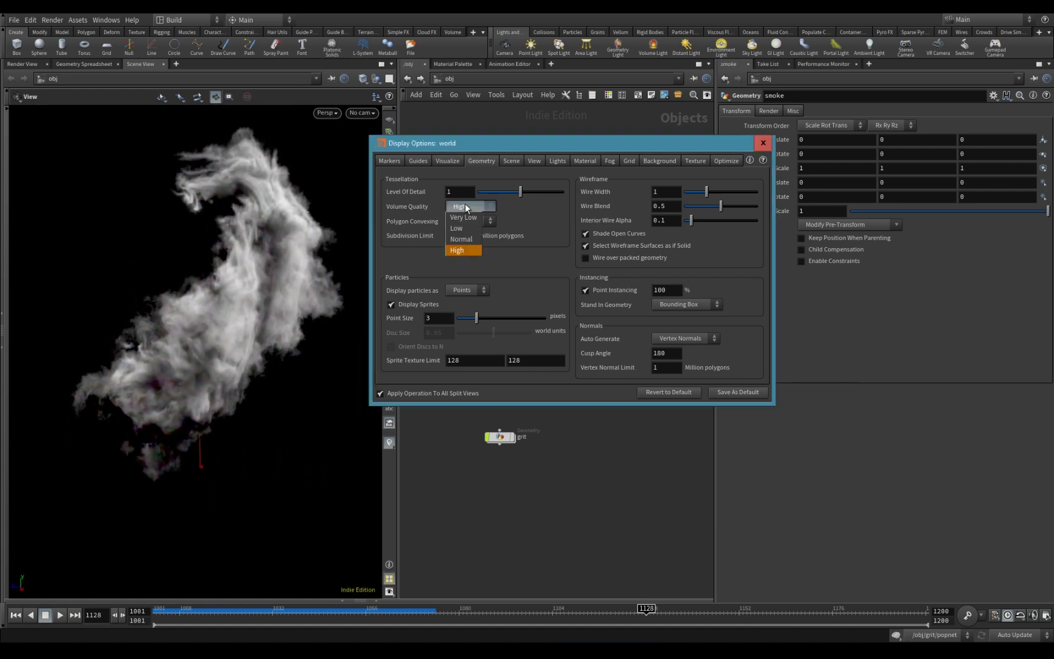
click(471, 239)
drag(263, 276, 287, 317)
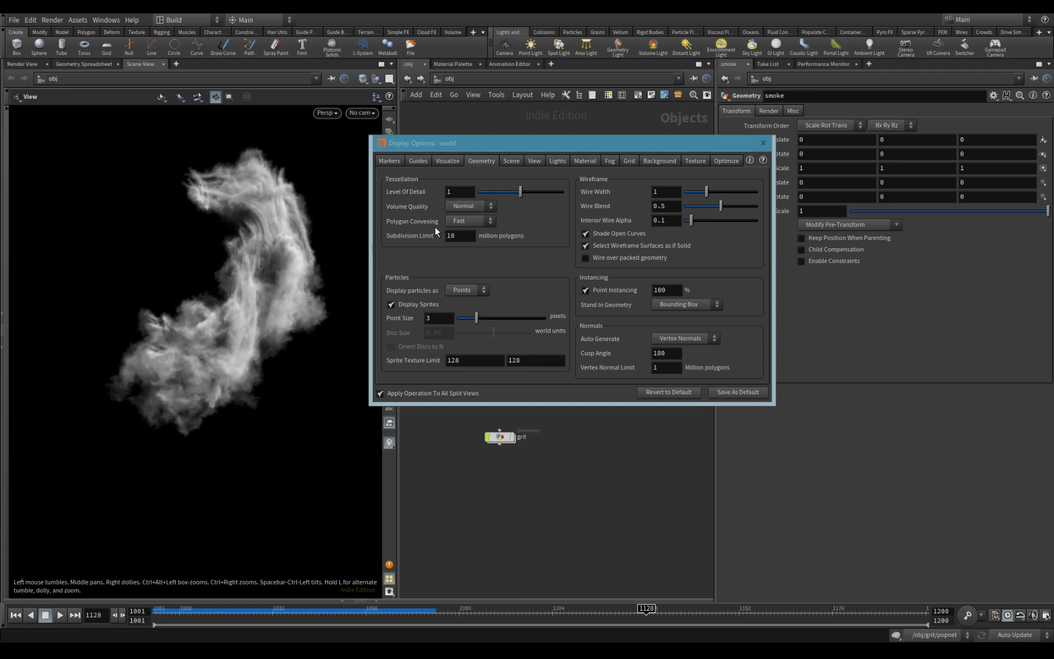
Turn off HDR Rendering in the scene display options, toggling it to compare the smoke's appearance.
click(506, 161)
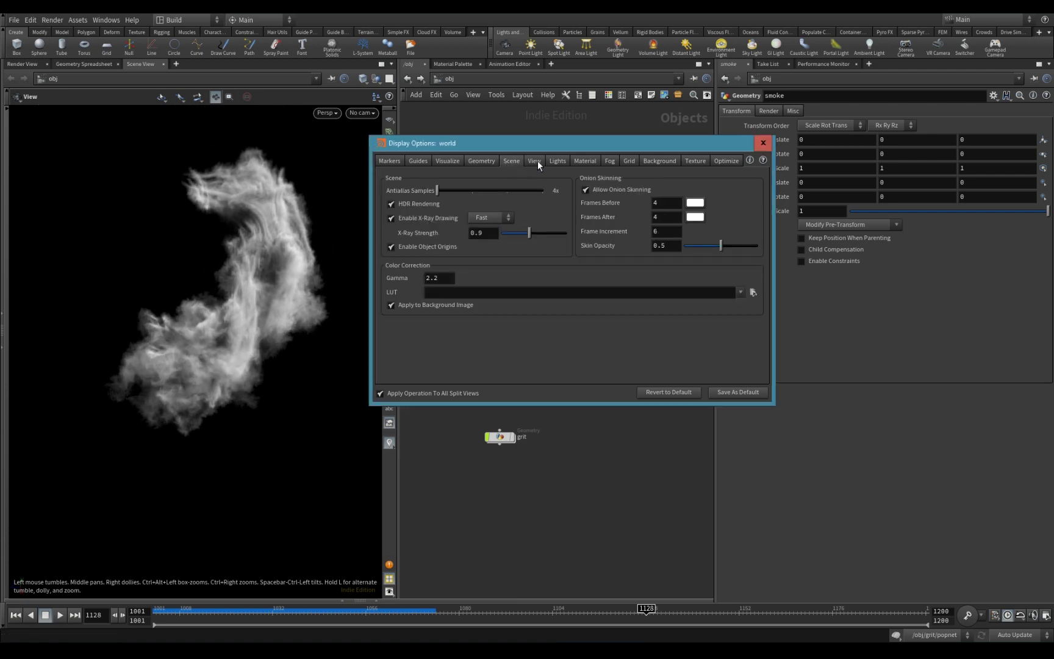
click(391, 204)
click(391, 204)
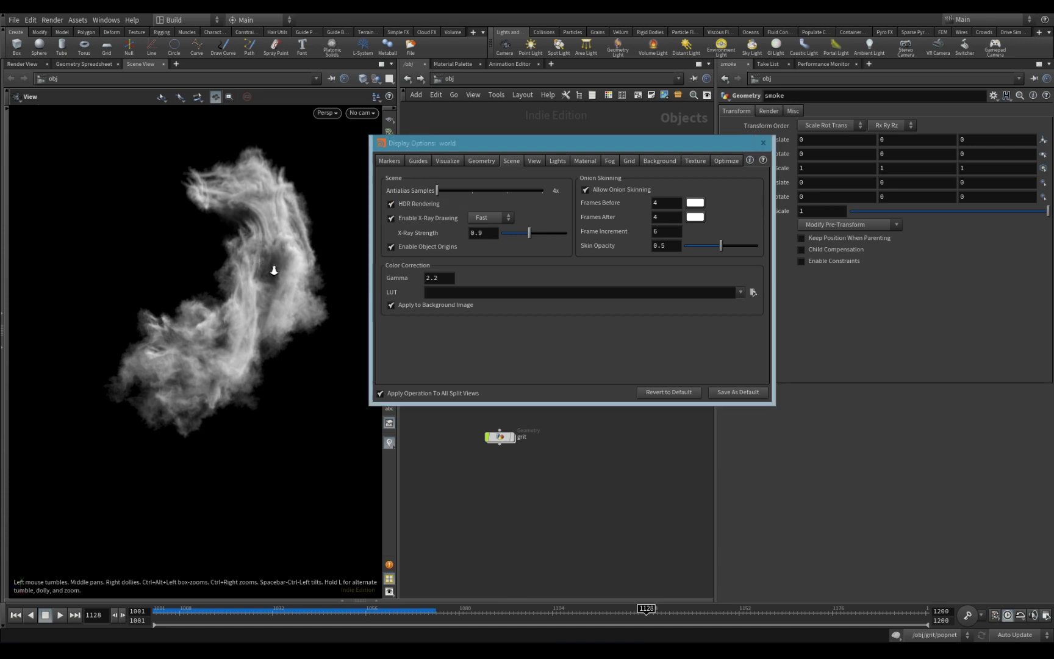
click(391, 205)
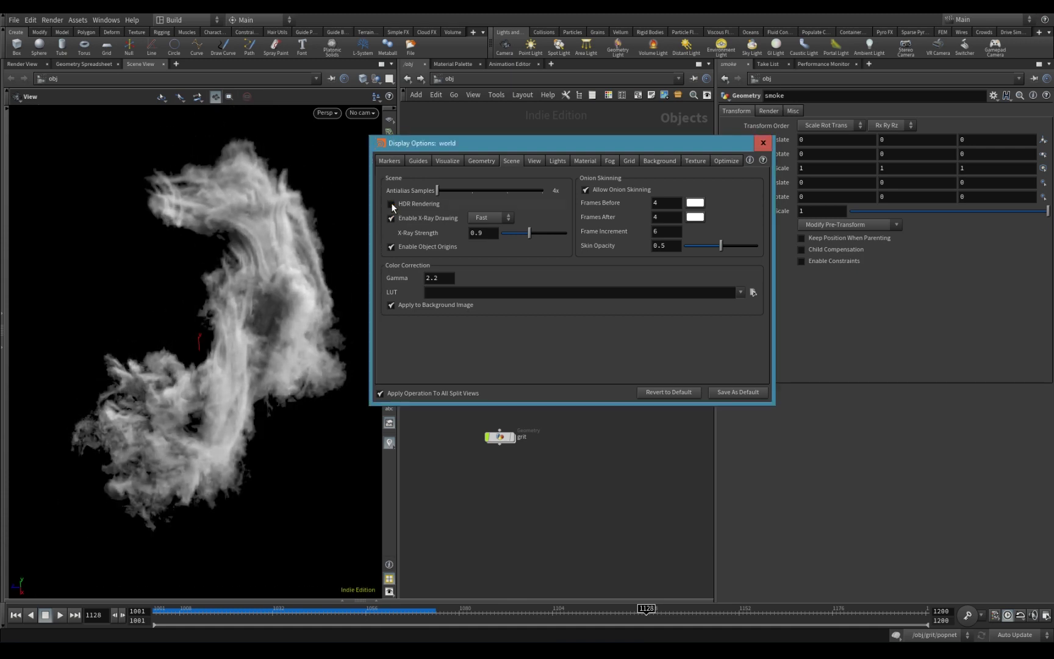
click(390, 204)
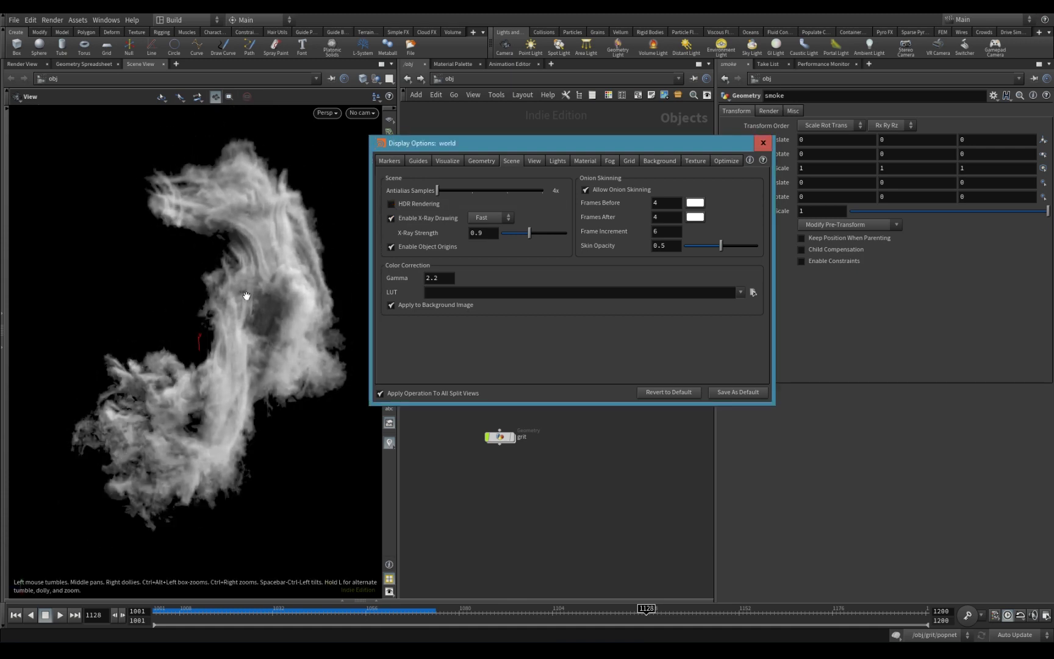
Turn HDR Rendering back on, raise Antialias Samples to 16x and inspect the smoke.
click(389, 206)
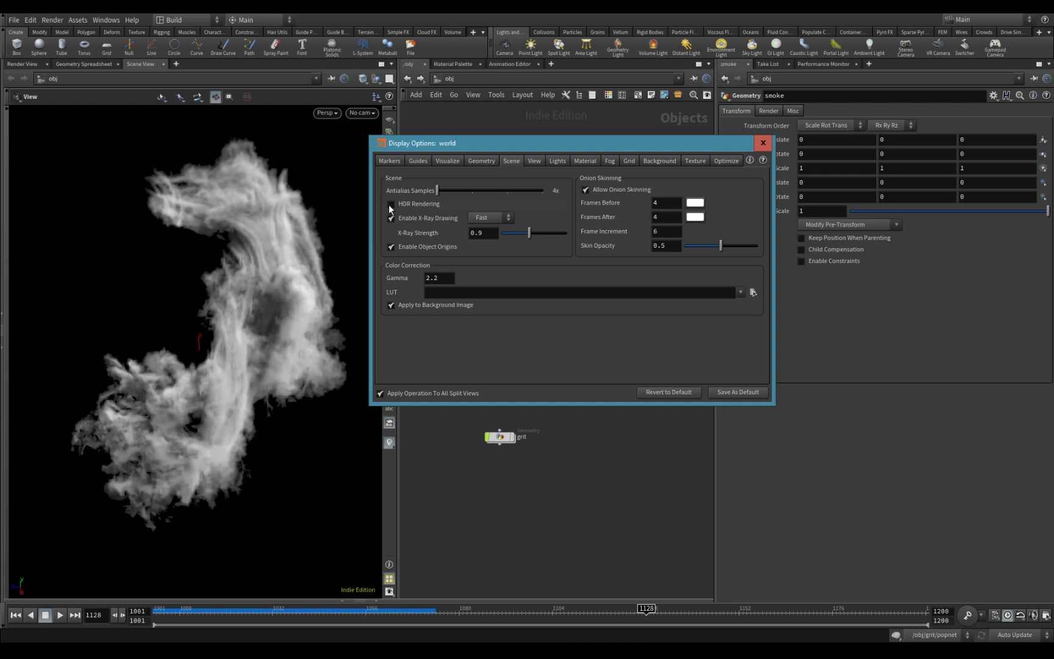
click(389, 206)
drag(436, 190, 512, 192)
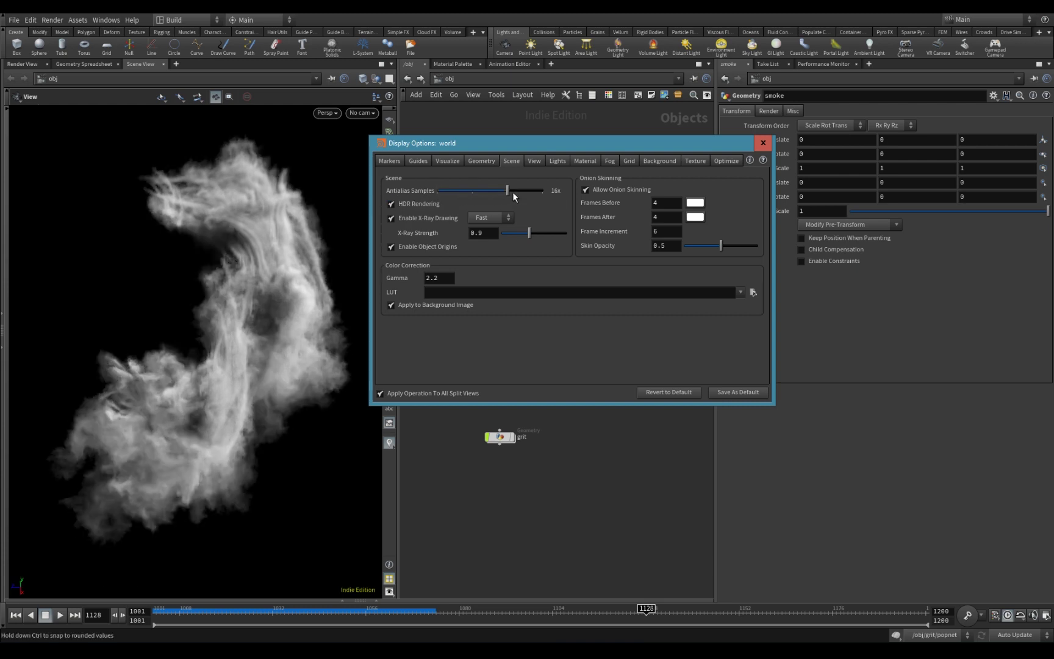
mouse_move(254, 282)
mouse_down()
mouse_move(256, 310)
mouse_move(258, 302)
mouse_up()
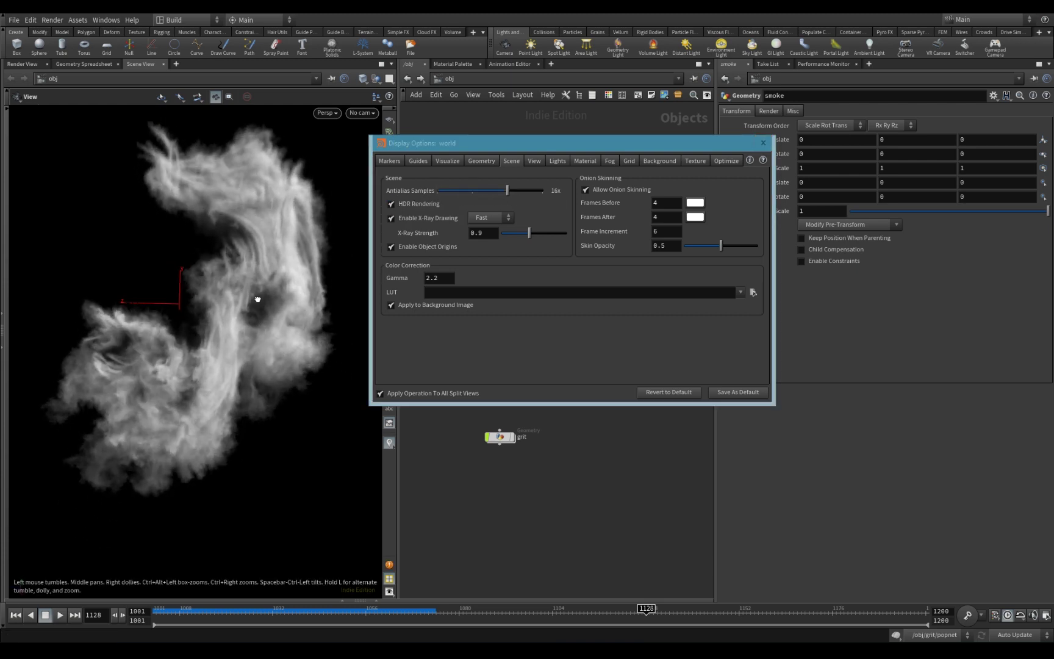
Try Volume Quality at High in the geometry display options, inspect the smoke and set it back to Normal.
click(480, 159)
click(466, 205)
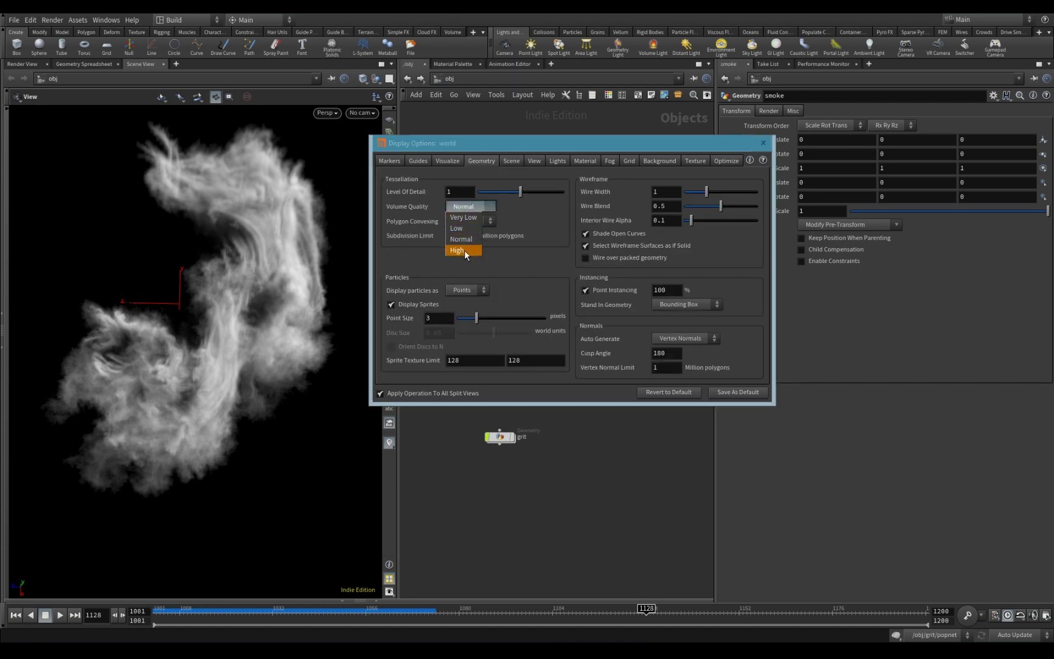
click(464, 250)
drag(251, 355, 244, 286)
click(470, 206)
click(471, 238)
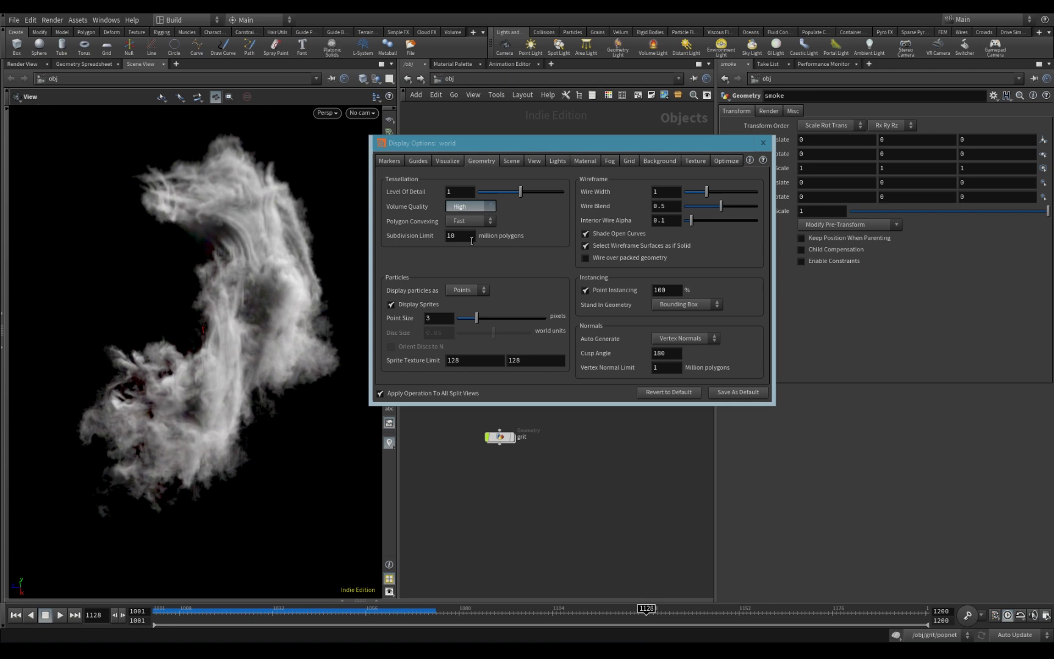
Set the scene's Antialias Samples to 8x, save the display options as default and close them.
click(516, 160)
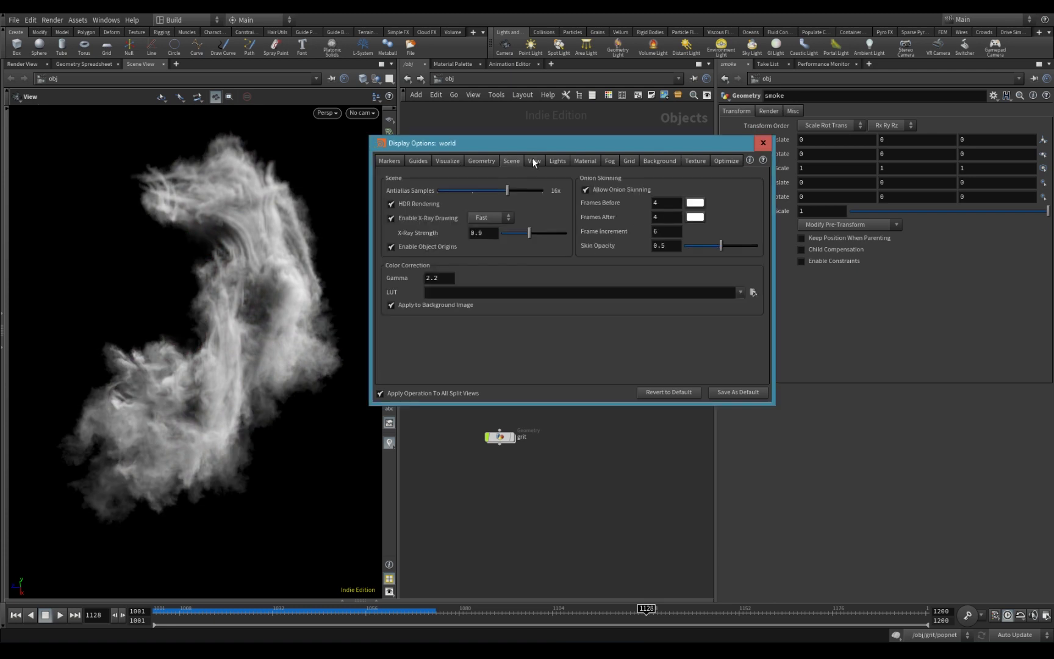
click(472, 191)
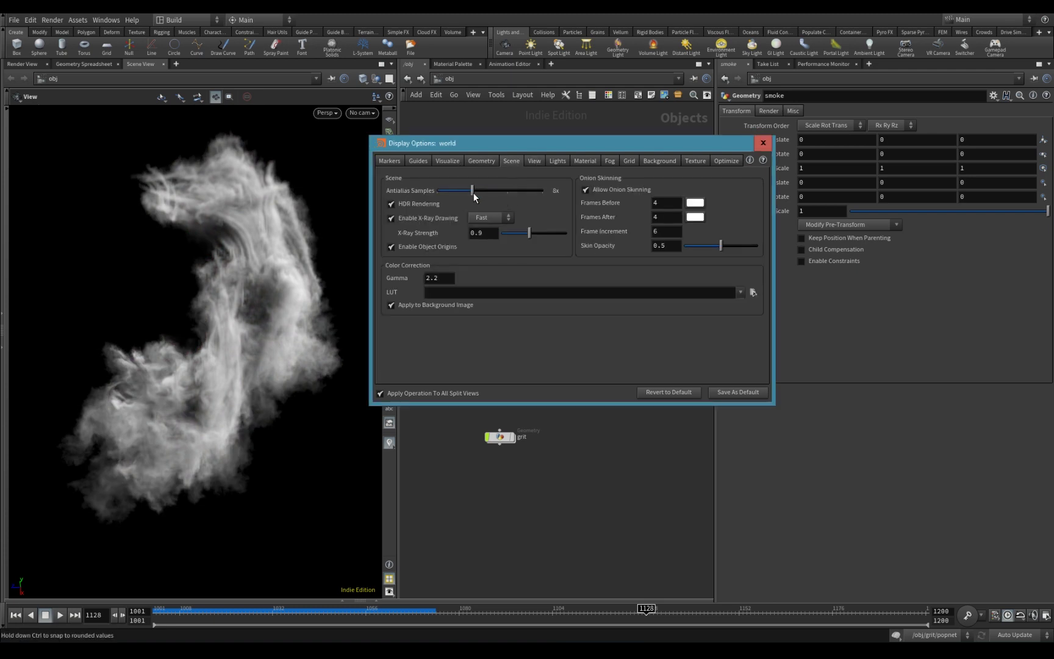
click(735, 392)
click(821, 444)
click(763, 143)
Select the distant light and show its handles to examine where it sits relative to the smoke.
drag(226, 323, 282, 397)
drag(308, 334, 274, 405)
click(605, 367)
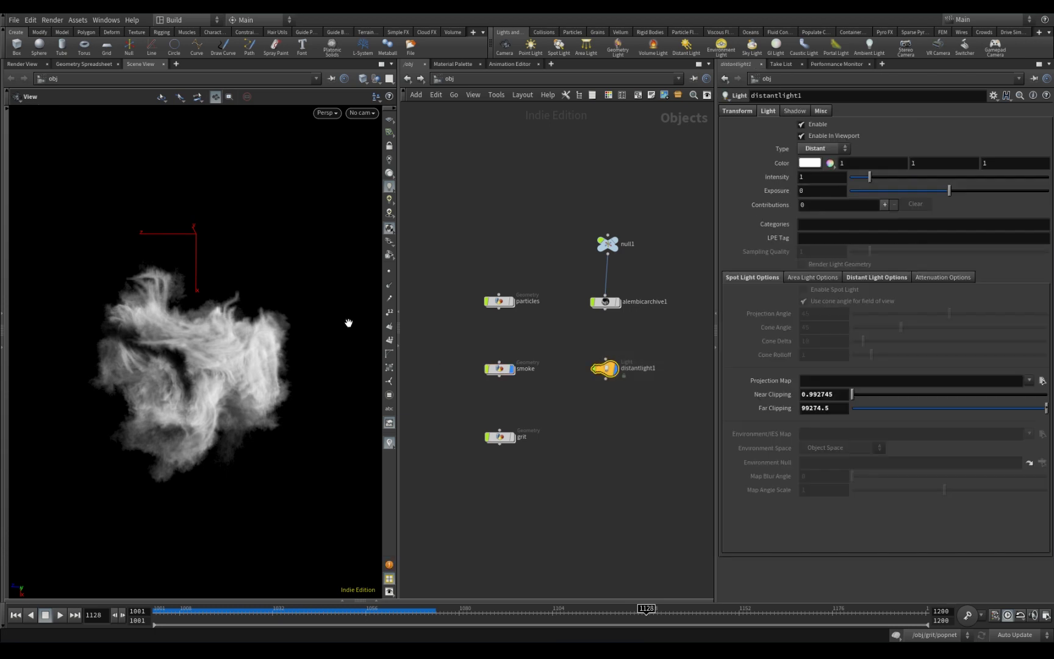
drag(303, 270, 292, 319)
right_drag(256, 317, 73, 339)
drag(222, 343, 283, 360)
key(Return)
drag(642, 409, 573, 329)
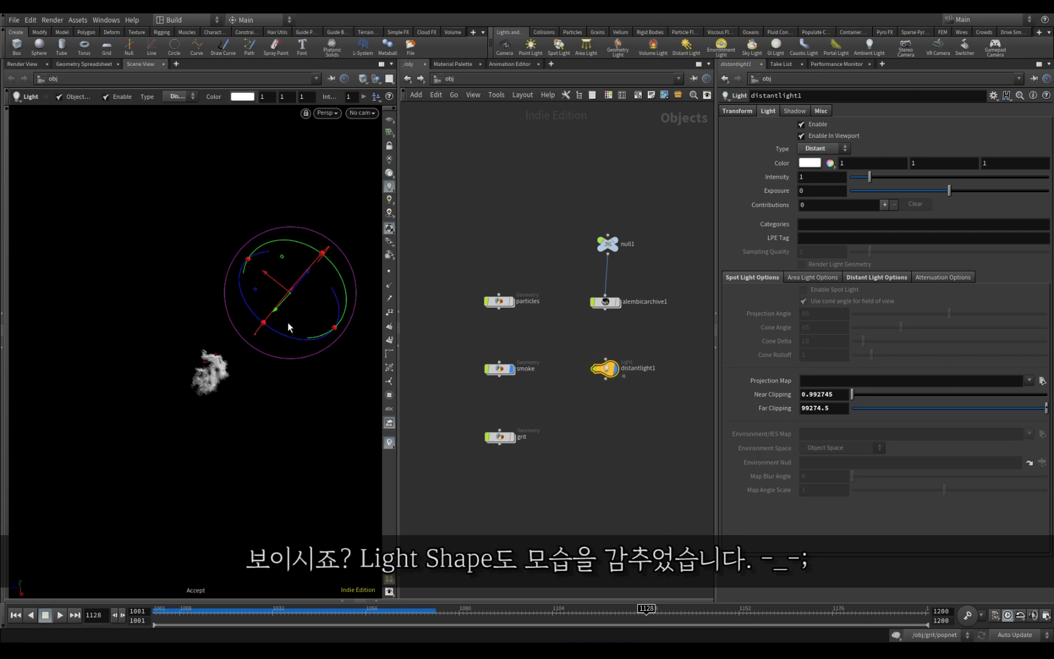
mouse_move(318, 394)
alt+mouse_down()
mouse_move(241, 409)
mouse_move(226, 431)
mouse_move(287, 445)
mouse_move(303, 414)
mouse_move(298, 395)
alt+mouse_up()
key(Return)
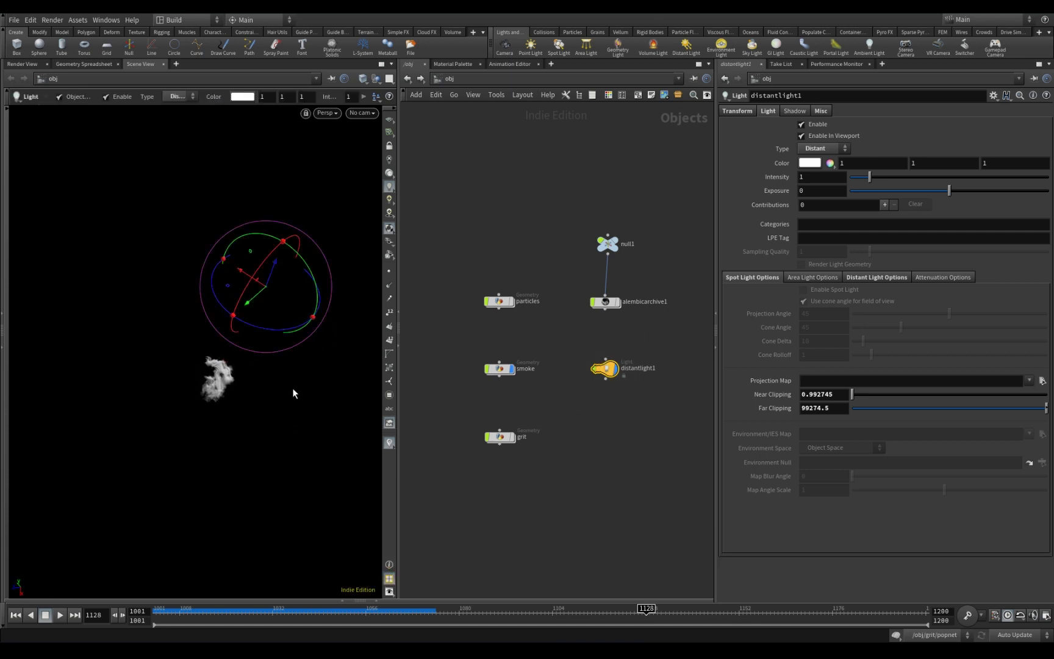
Display the reference grid and the distant light's shape in the viewport.
key(Escape)
drag(289, 395, 291, 377)
key(Return)
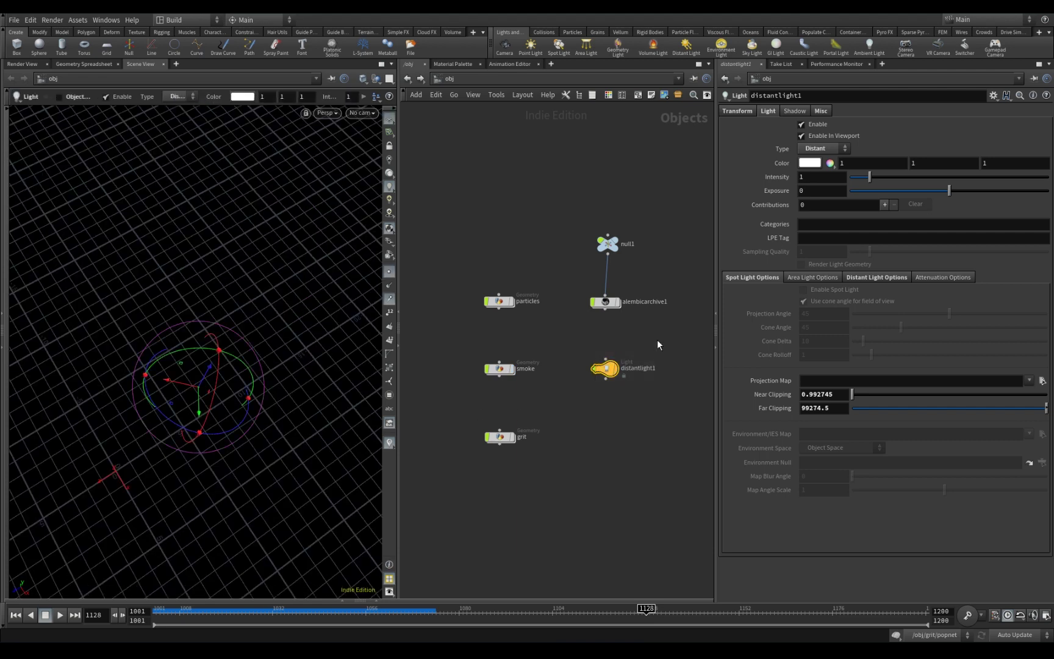
key(r)
key(r)
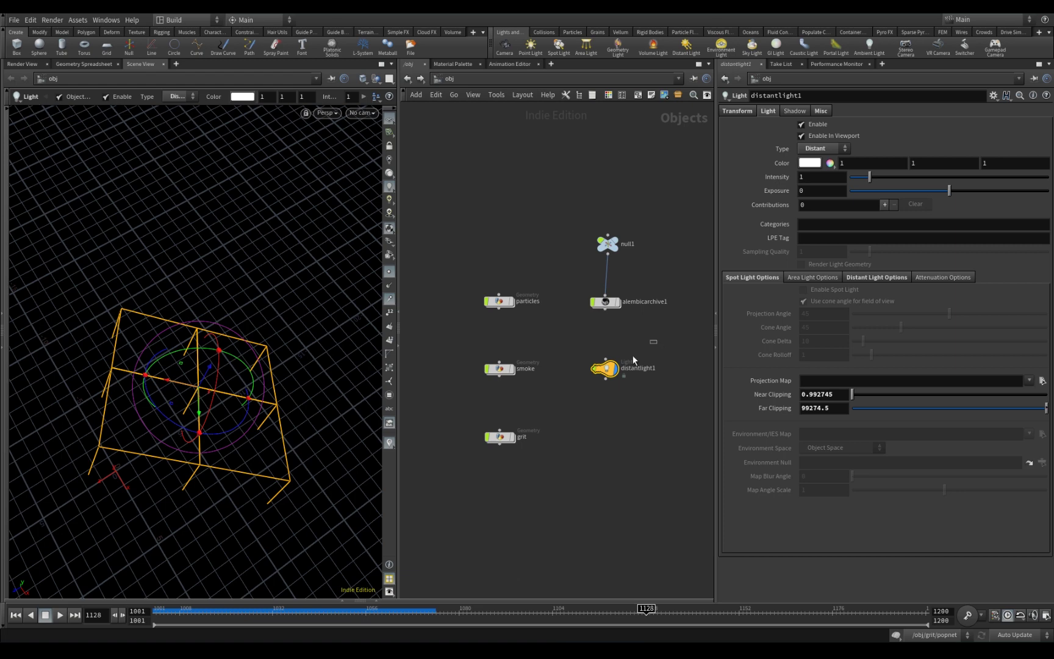
key(r)
Examine the smoke through the shot camera and check the distant light's position and direction from several angles.
click(498, 369)
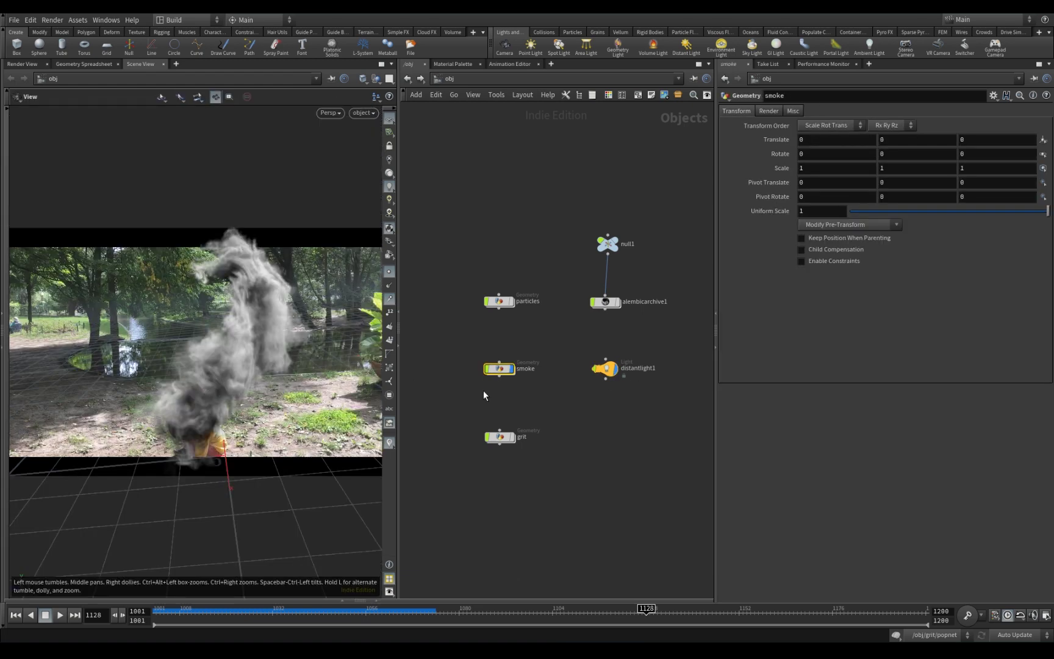
drag(313, 379, 395, 371)
click(607, 369)
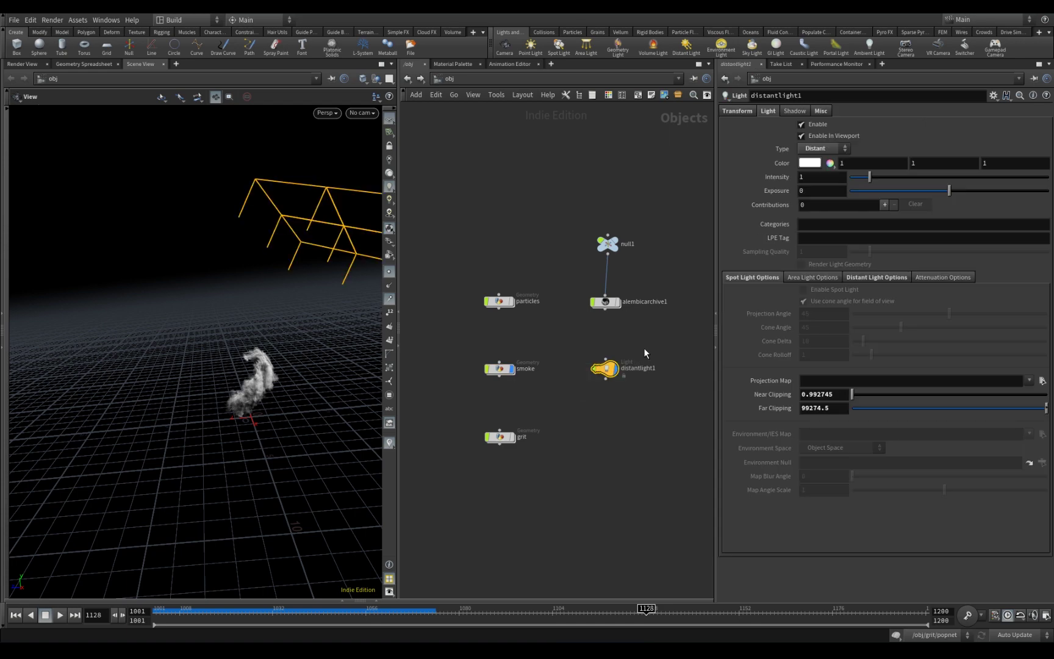
drag(314, 339, 331, 342)
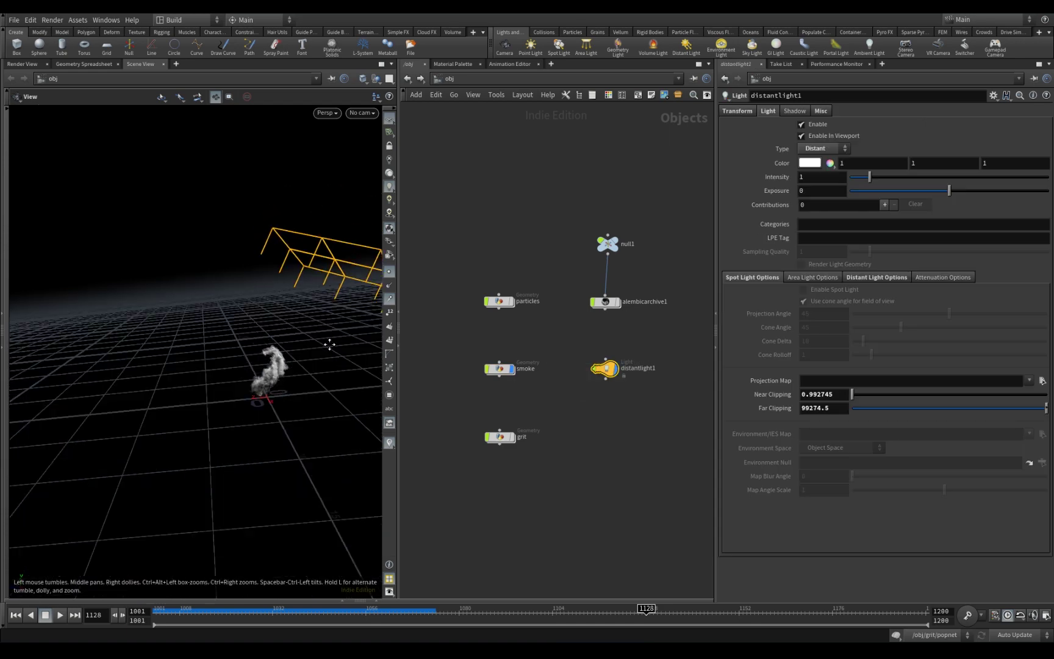
drag(264, 352, 289, 417)
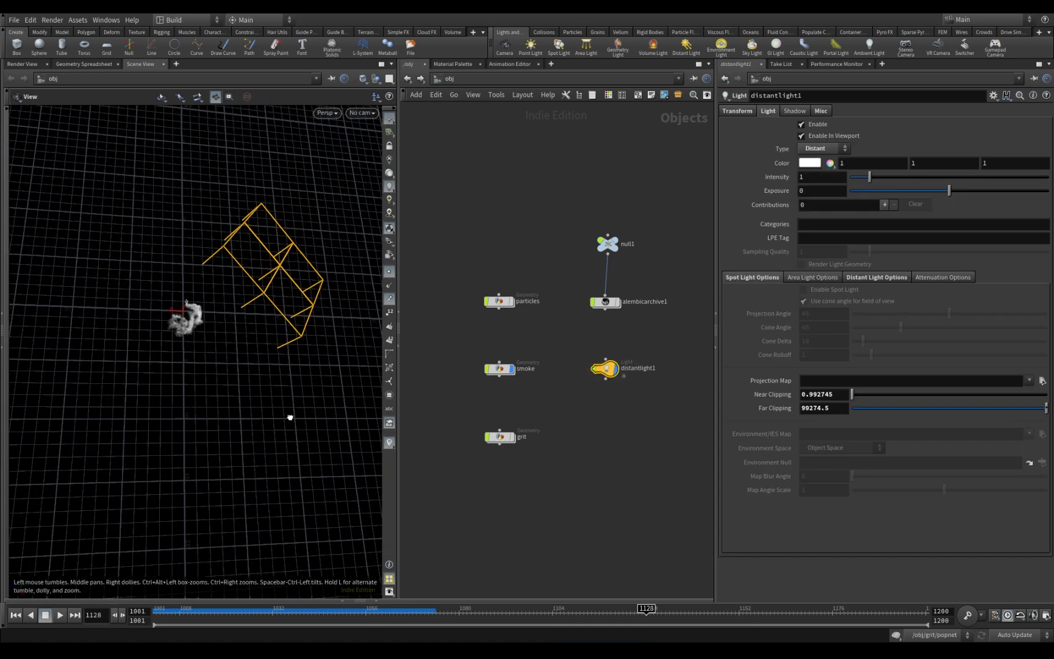
drag(242, 387, 243, 458)
drag(274, 365, 273, 312)
Change the distant light's type to Sun and inspect its new shape beside the smoke.
click(820, 148)
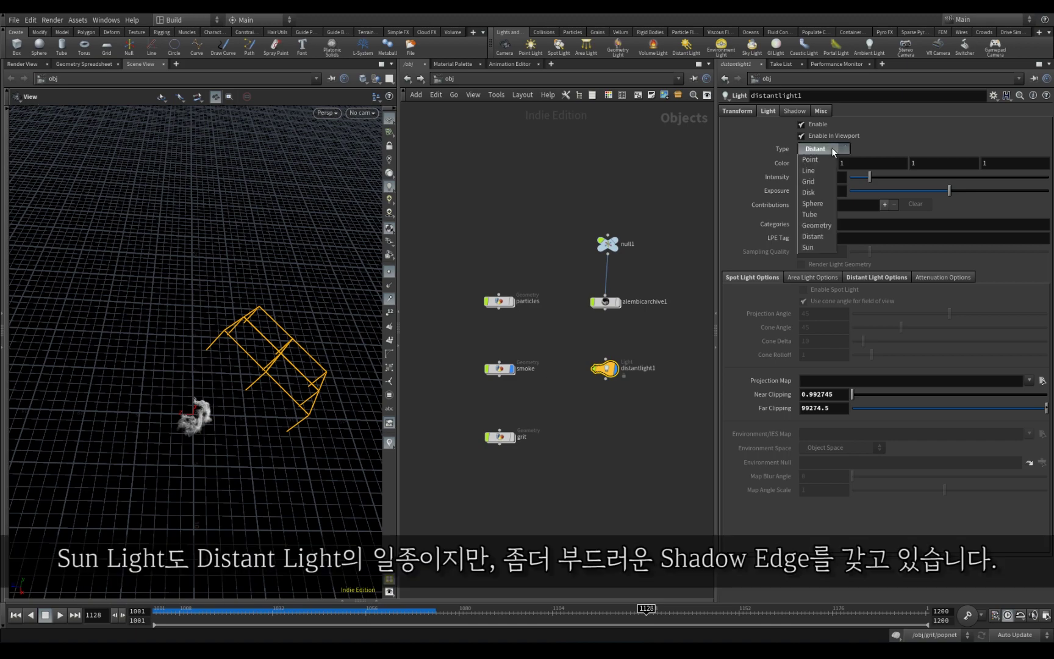
click(823, 248)
drag(305, 404, 294, 437)
Show the sun light's transform handle and change the handle's alignment.
key(r)
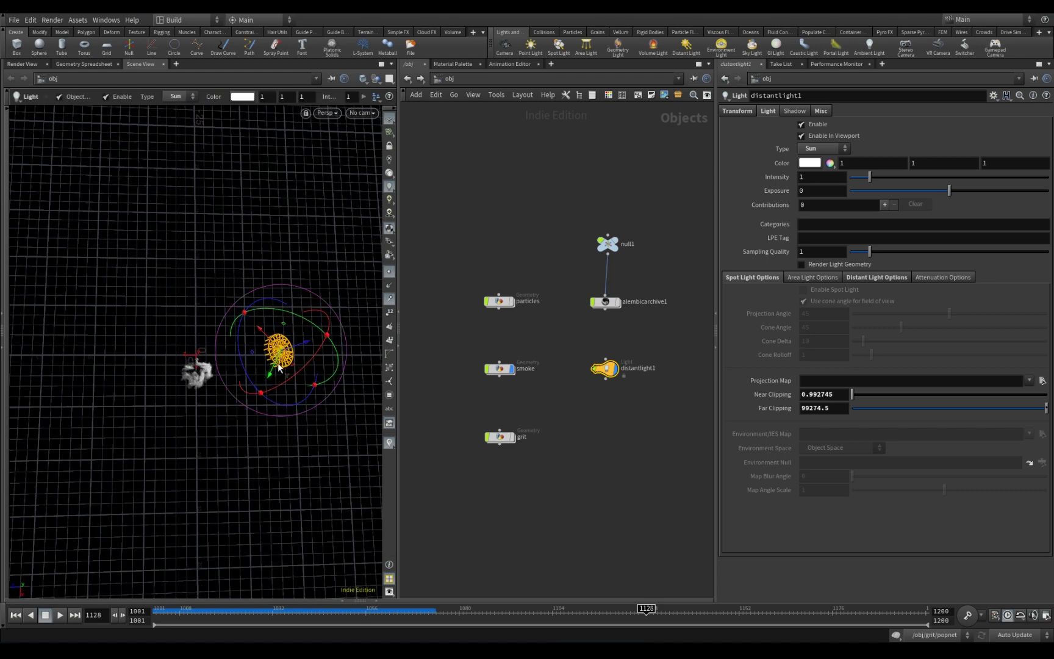
right_click(279, 353)
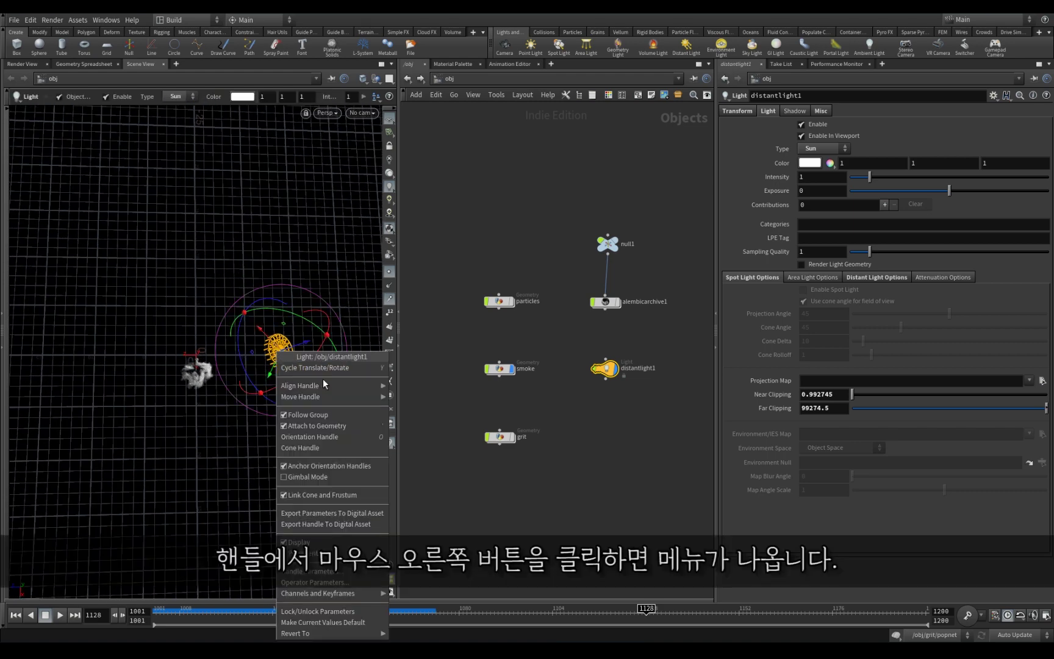
mouse_move(332, 386)
click(419, 398)
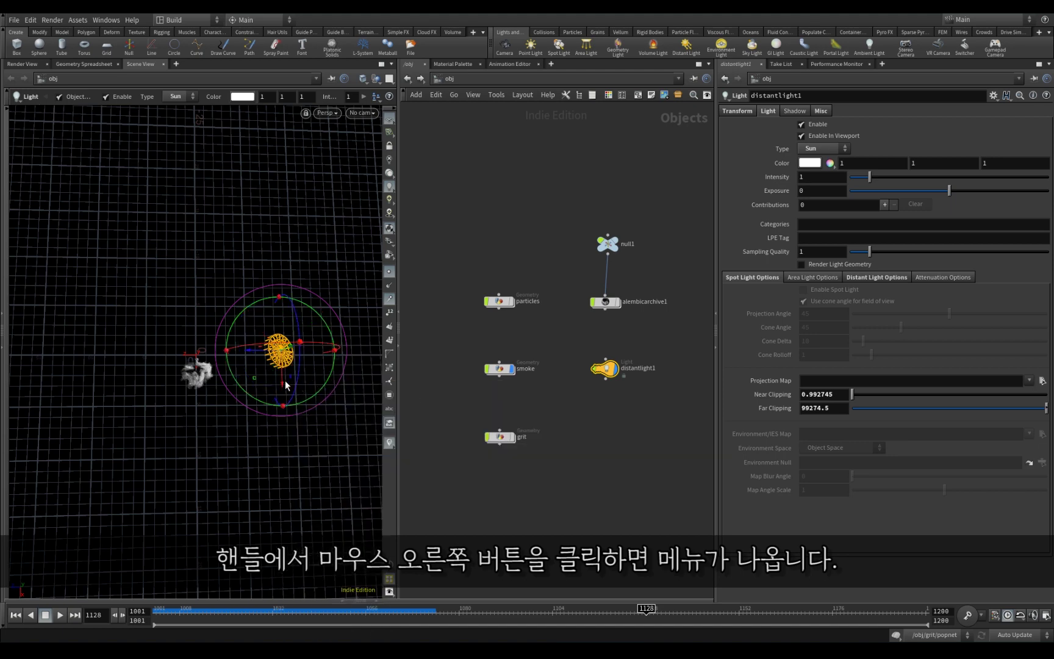
drag(286, 385, 277, 335)
mouse_move(370, 414)
alt+right_down()
mouse_move(337, 431)
mouse_move(366, 436)
alt+right_up()
Add an Environment Light node below the distant light in the object network.
key(Tab)
text(env)
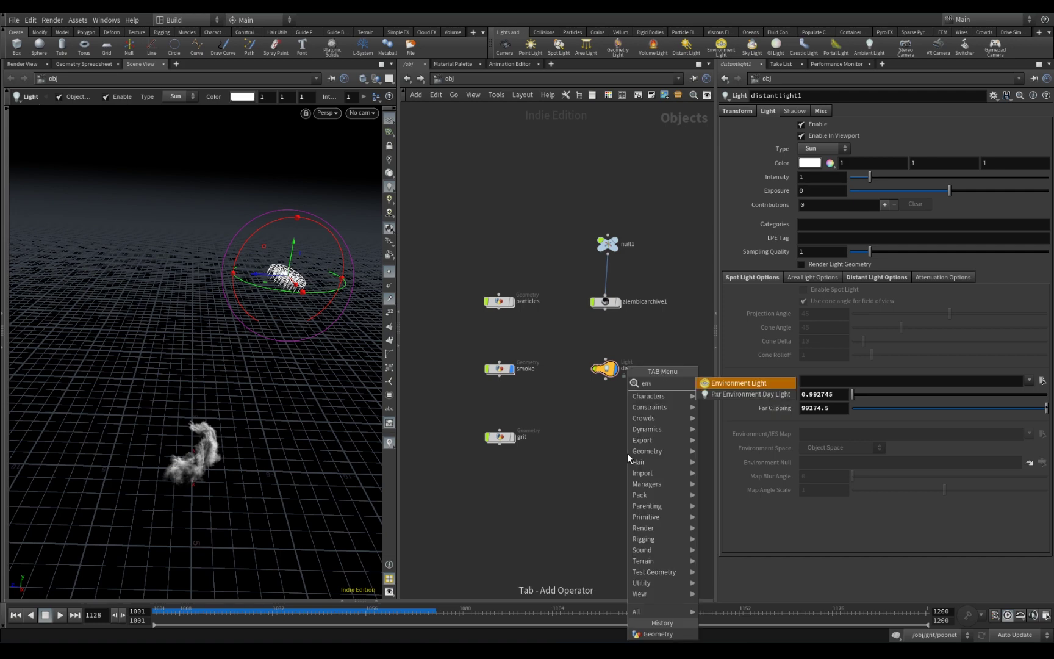
key(Return)
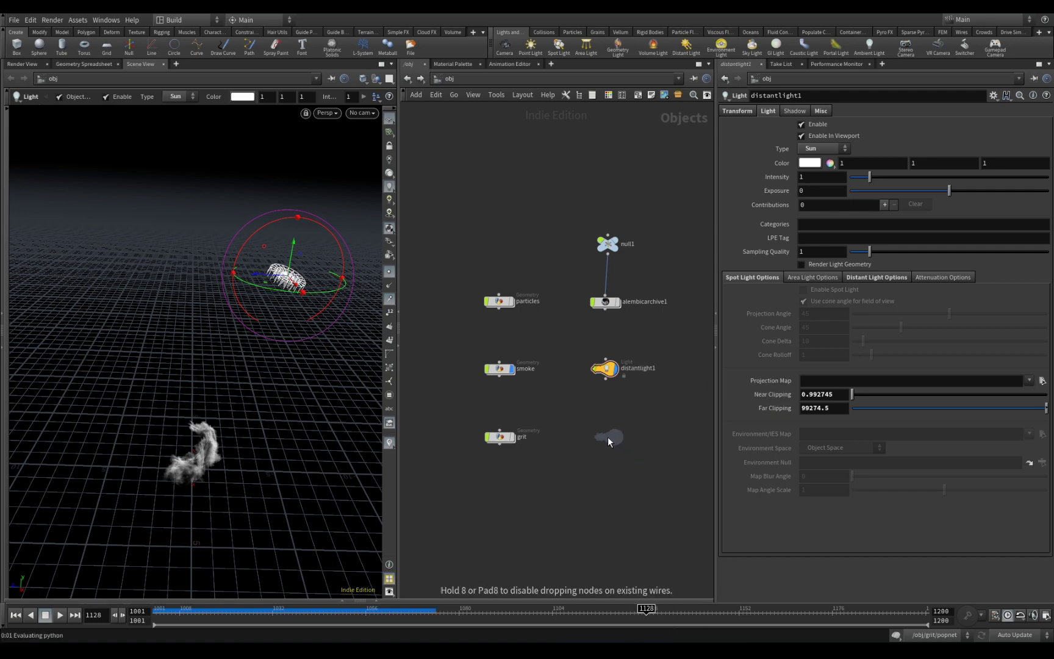
click(605, 437)
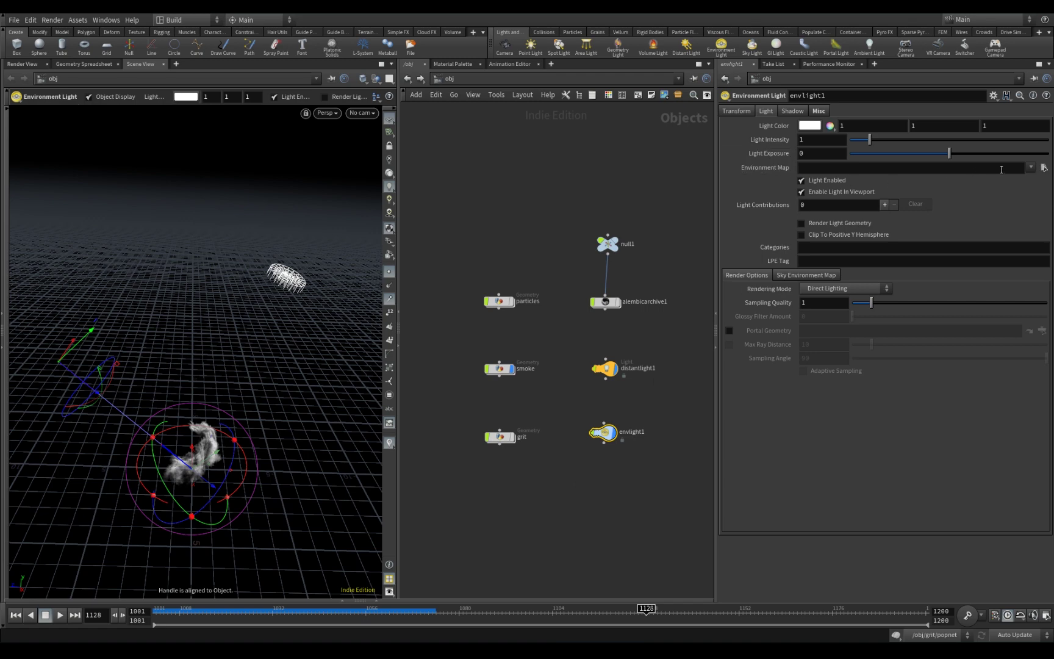
Load HDRIHaven_skylit_garage_2k.rat from $HFS/houdini/pic/hdri/ as the environment light's Environment Map.
click(1043, 168)
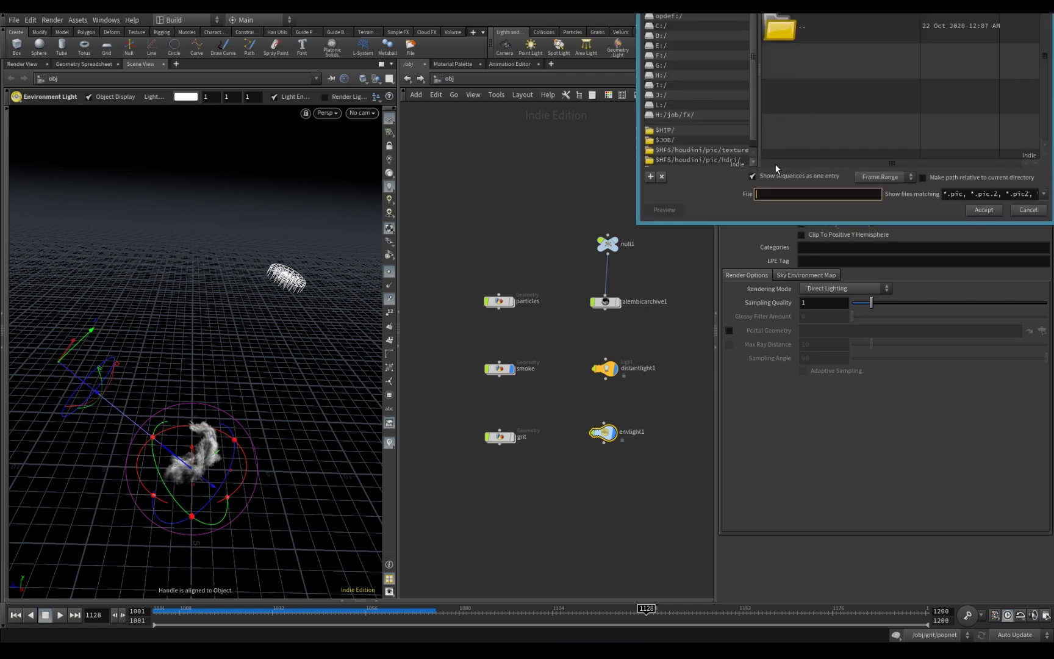
drag(764, 223, 763, 234)
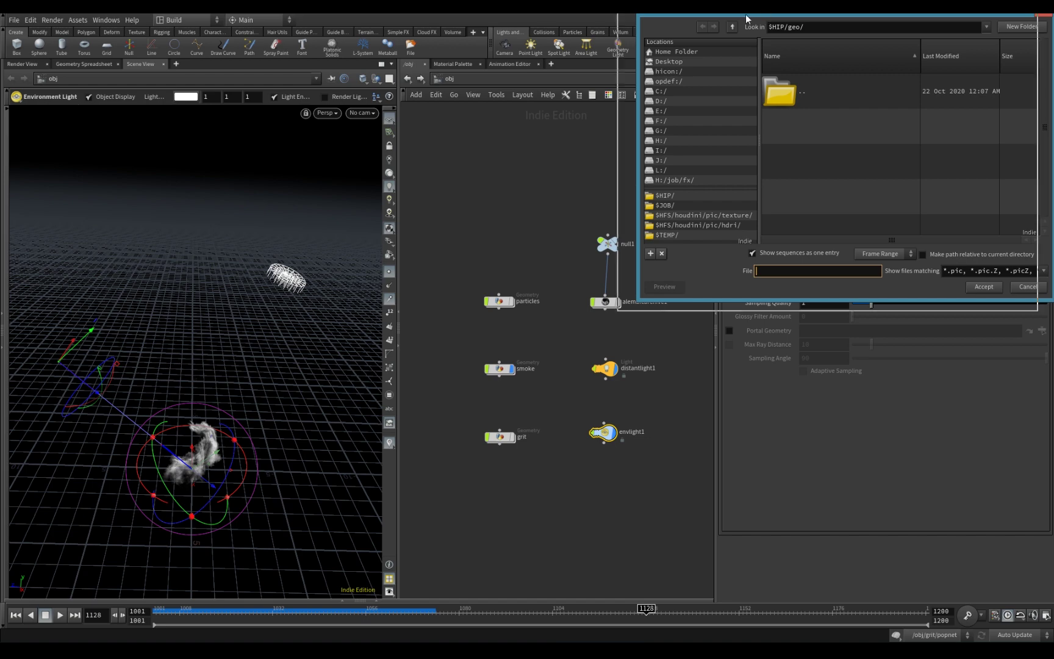
drag(767, 12, 625, 58)
click(572, 273)
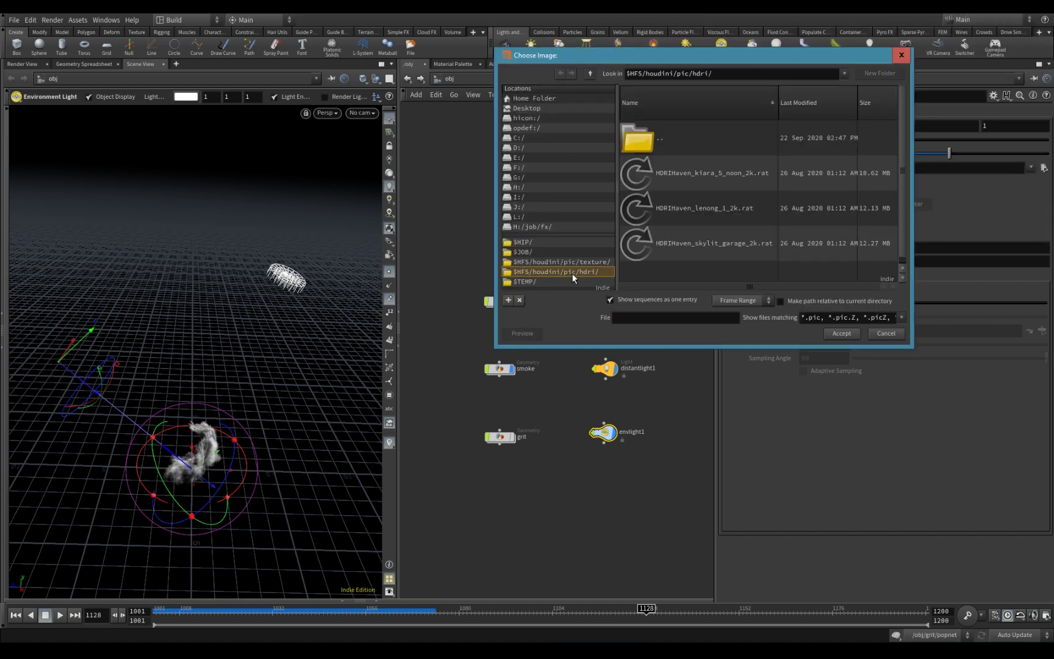
click(648, 213)
click(644, 178)
click(642, 252)
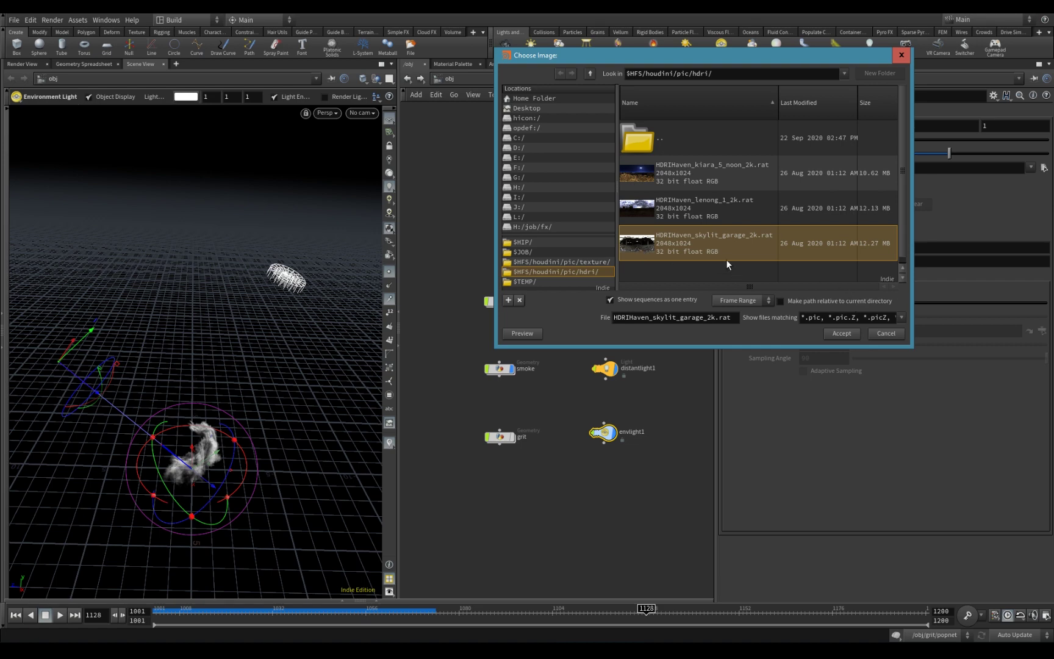
click(840, 334)
Inspect the environment image surrounding the smoke from different angles and through the shot camera.
key(Escape)
drag(287, 349, 256, 250)
drag(142, 264, 146, 291)
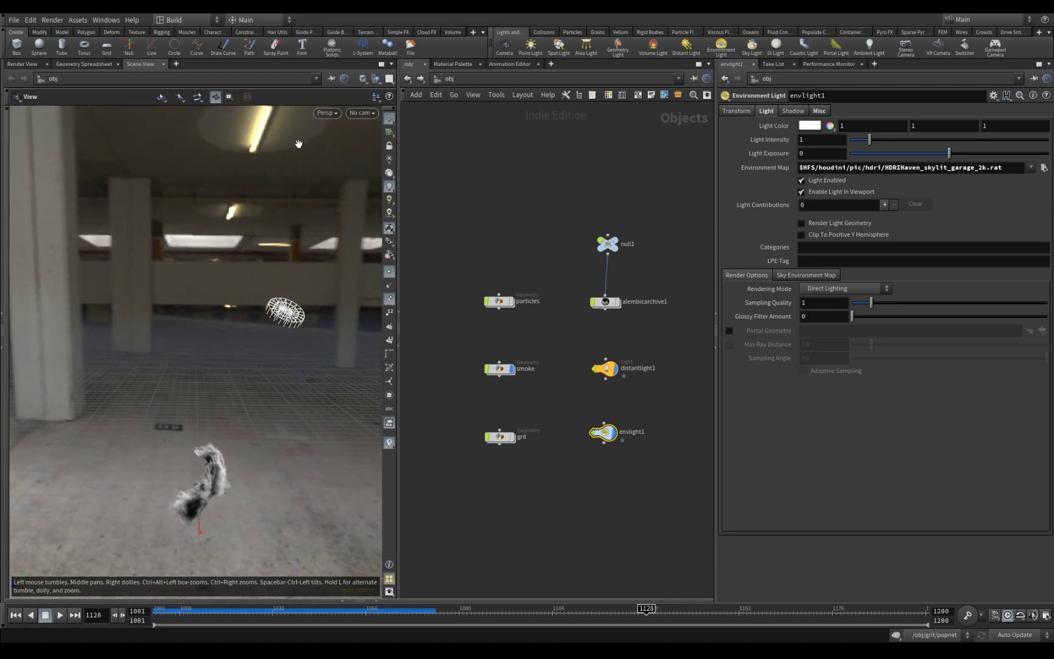
mouse_move(250, 211)
mouse_down()
mouse_move(247, 244)
mouse_move(253, 232)
mouse_up()
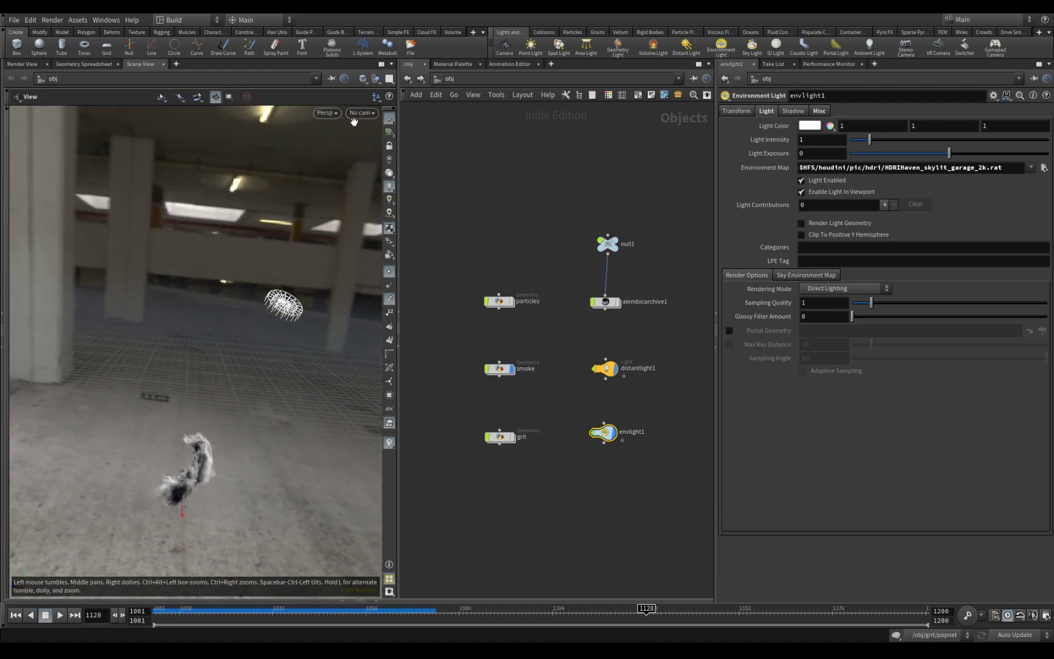
click(360, 113)
click(414, 165)
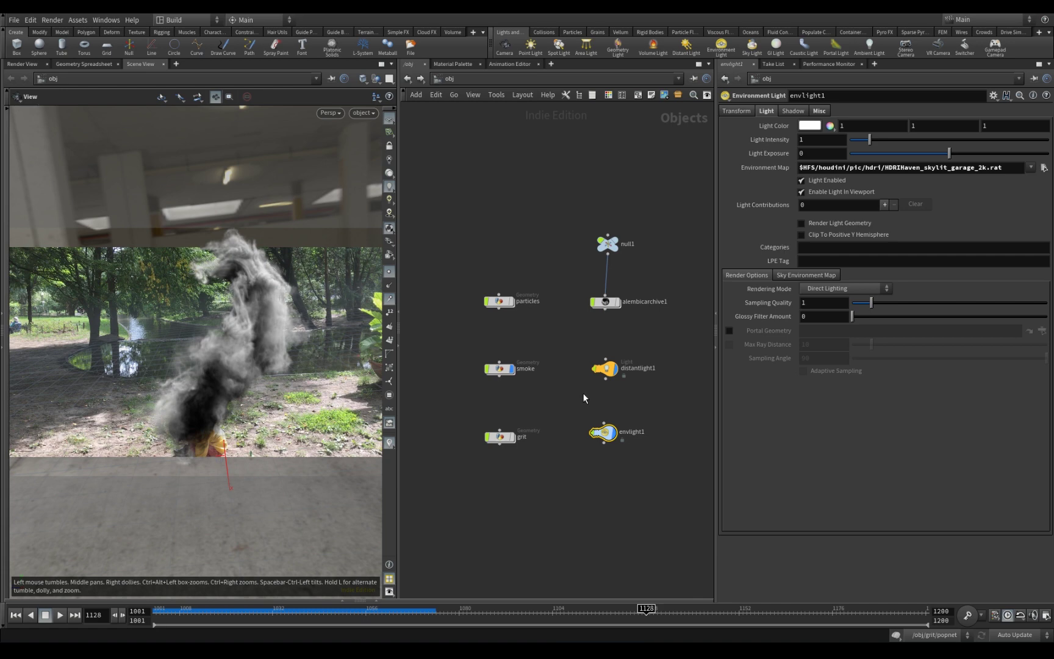
Toggle Enable Light In Viewport on the environment light to compare the shot, leaving it on.
click(801, 192)
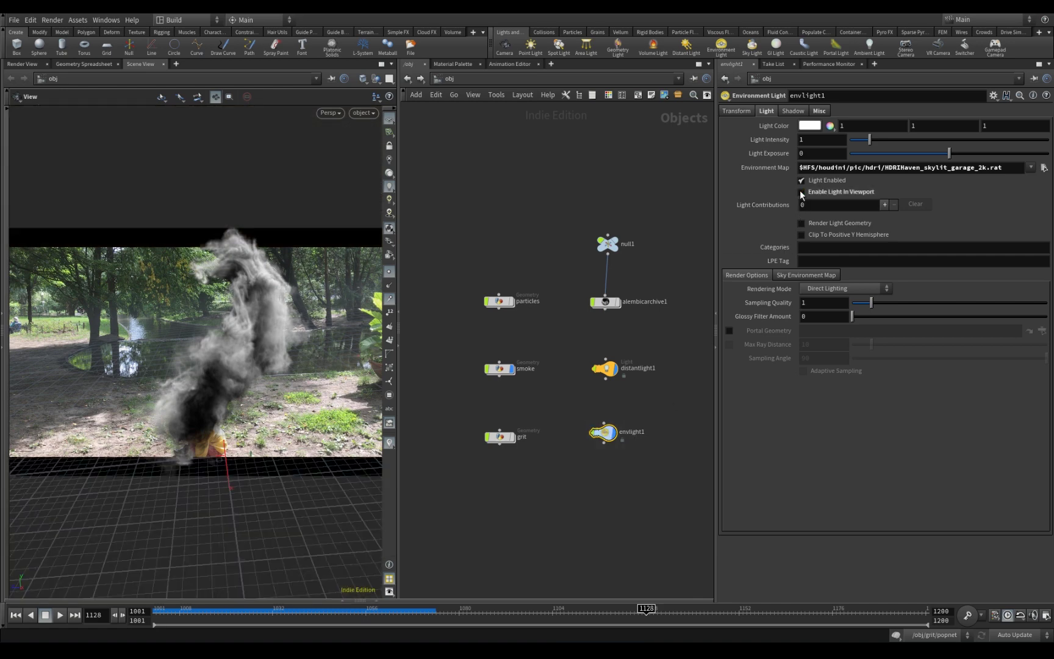
click(802, 192)
click(801, 192)
click(802, 193)
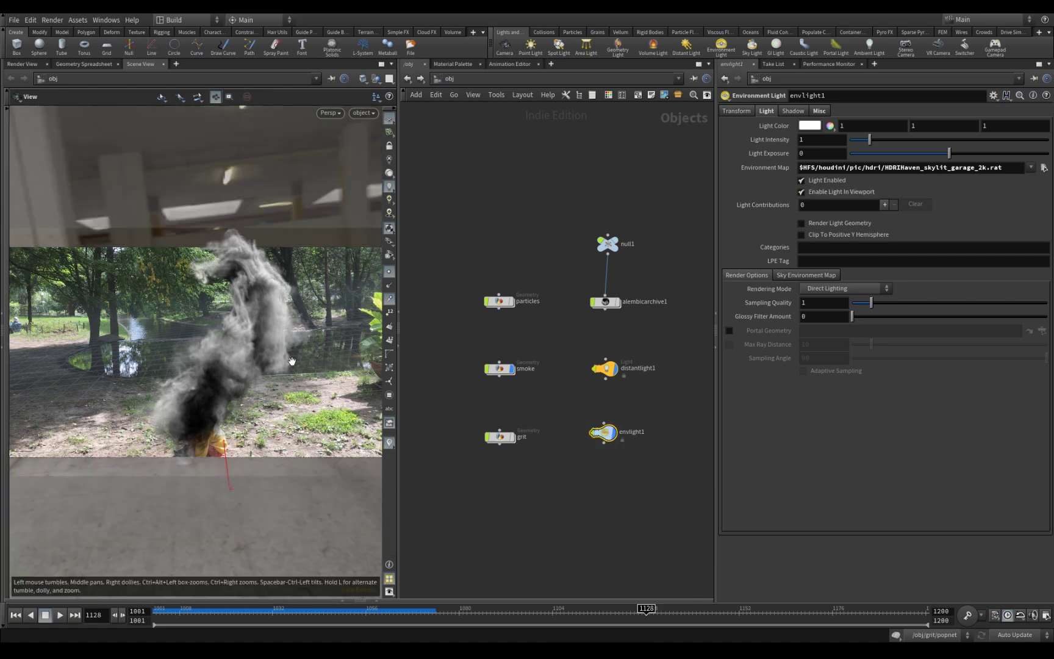
Compare the smoke under the environment light in the free perspective view and through the shot camera.
drag(298, 349, 299, 328)
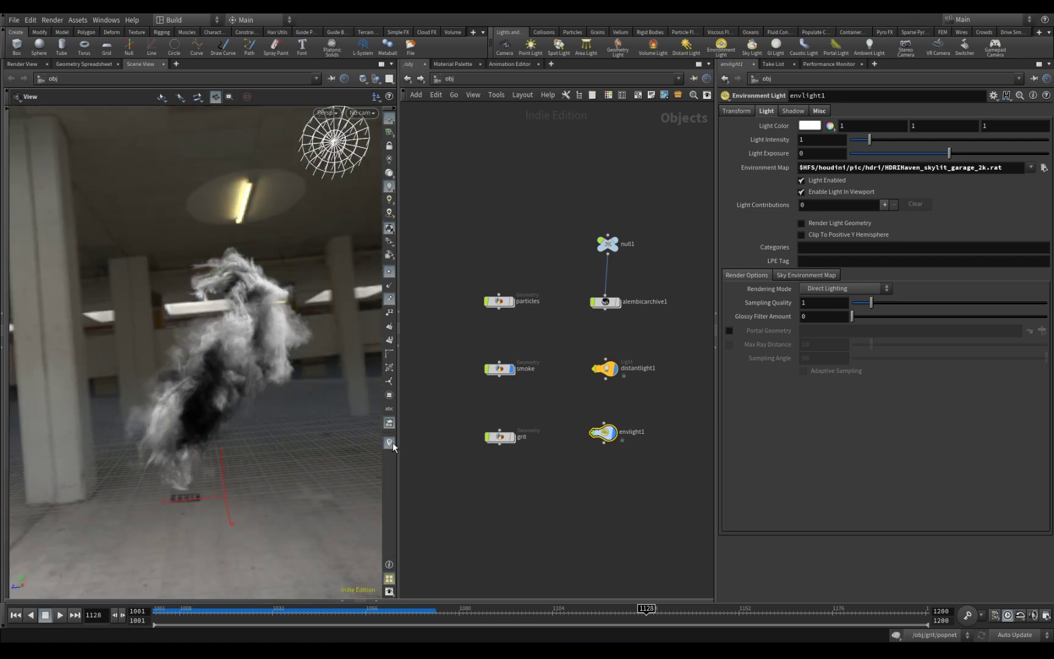
click(364, 114)
click(384, 163)
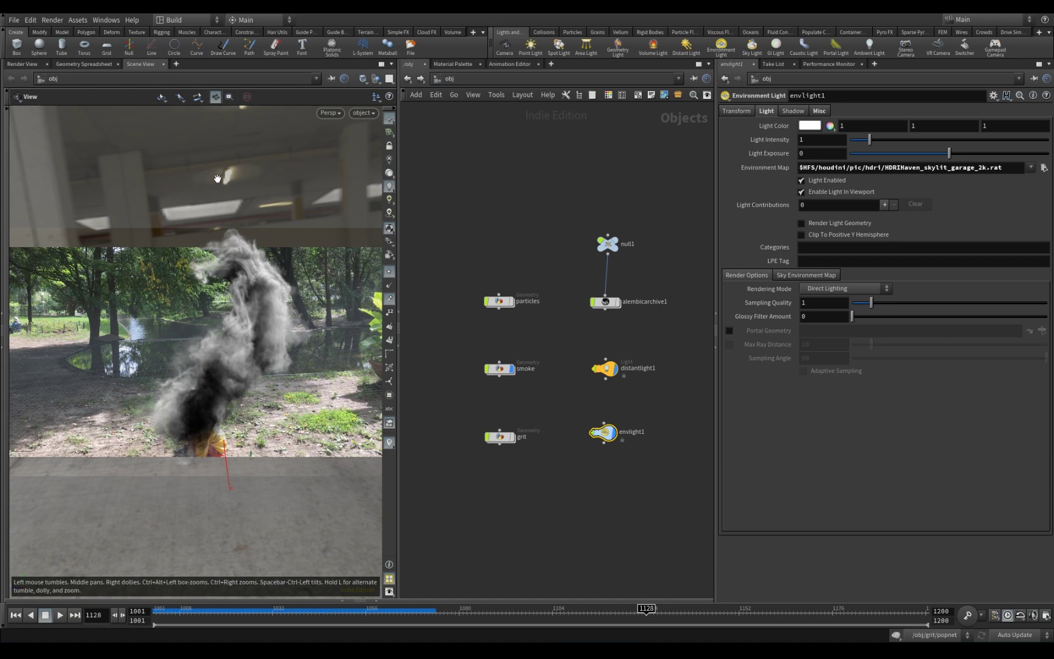
drag(288, 196, 316, 186)
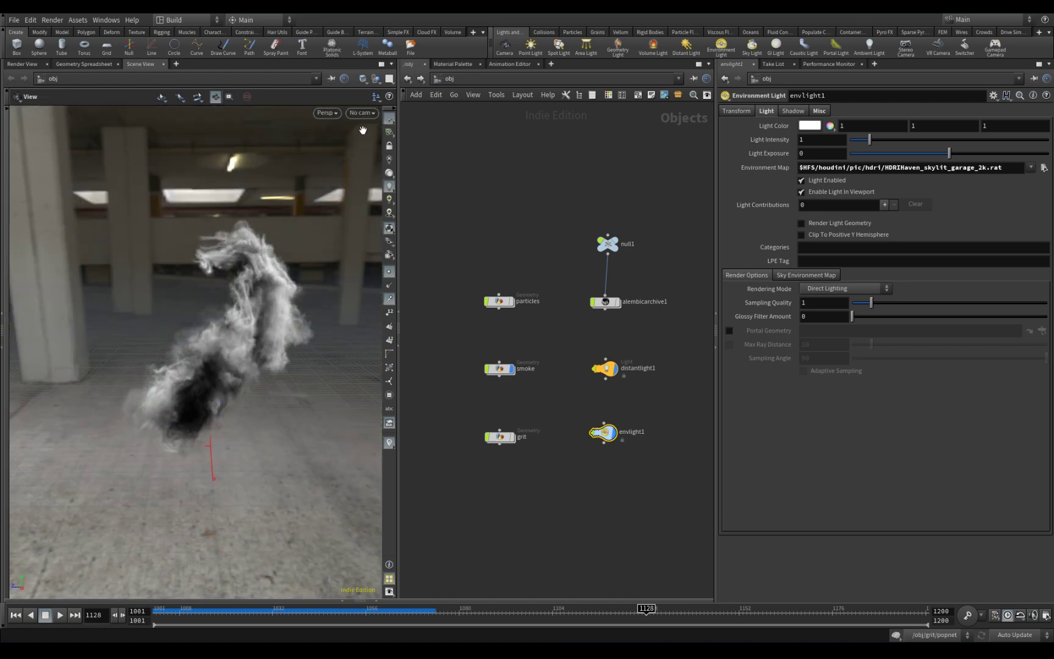
Look through the shot camera and move the timeline to frame 1068.
click(364, 113)
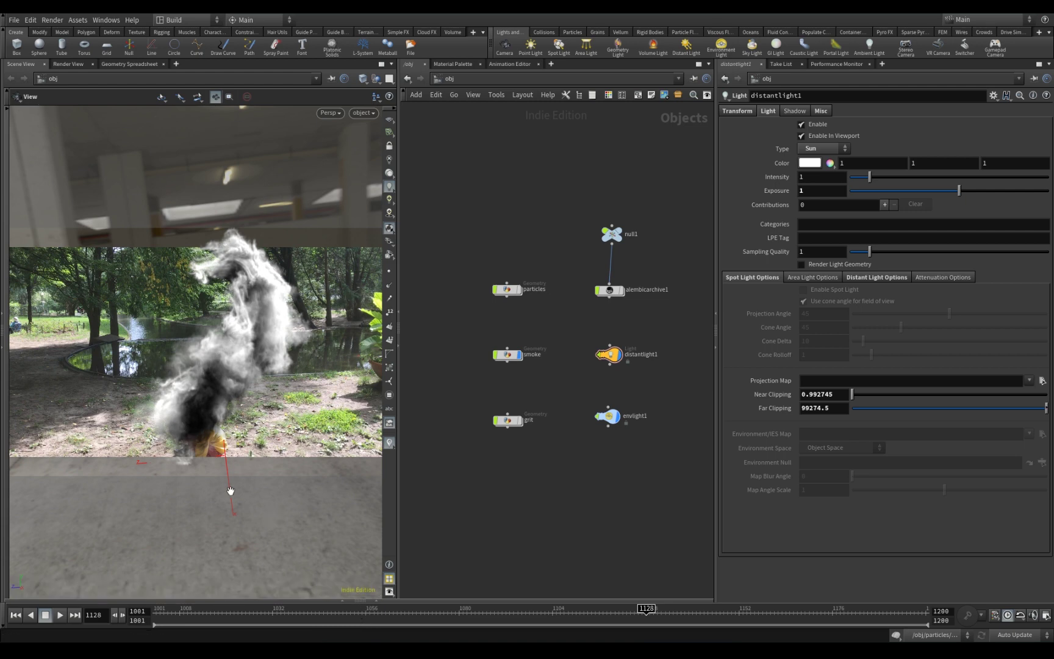
click(299, 620)
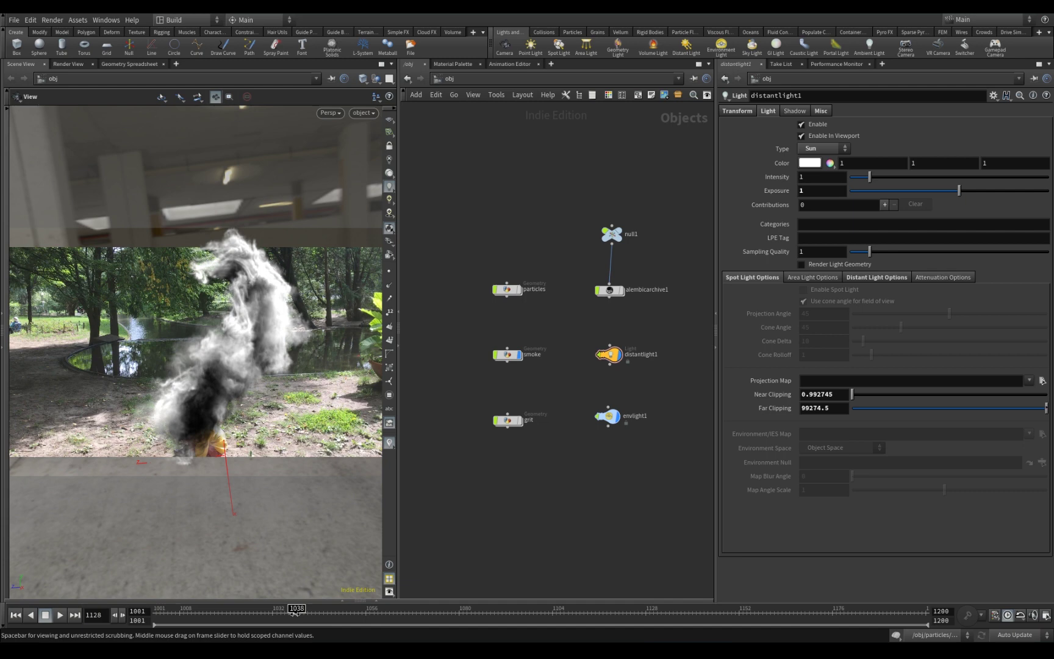
click(383, 620)
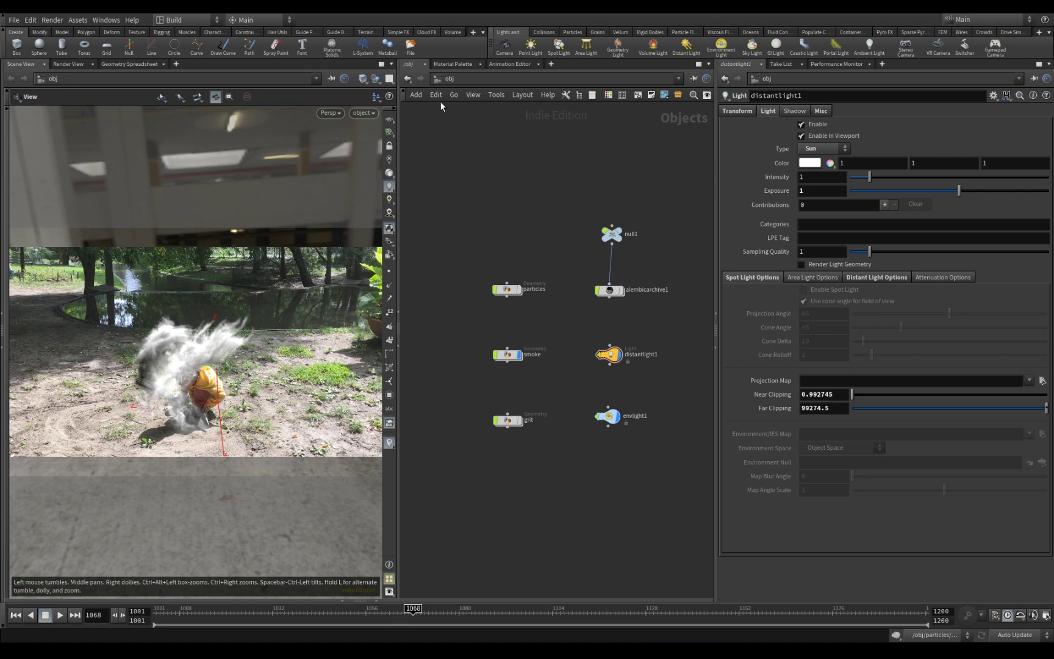
Add a Mantra render node to the out network.
click(449, 79)
click(470, 135)
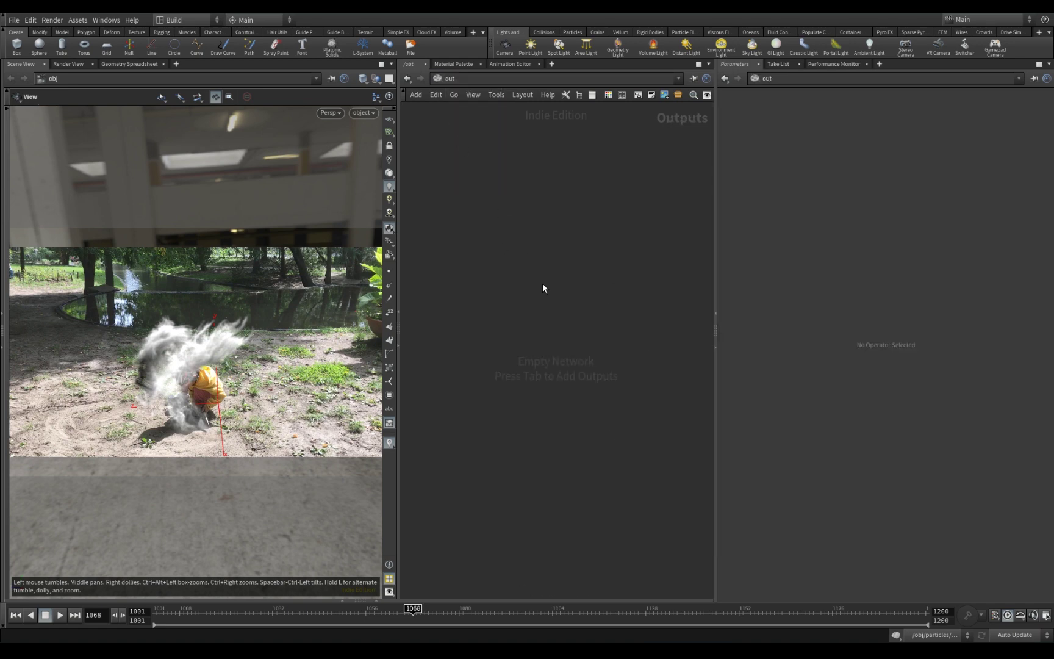
key(Tab)
text(mantr)
key(Return)
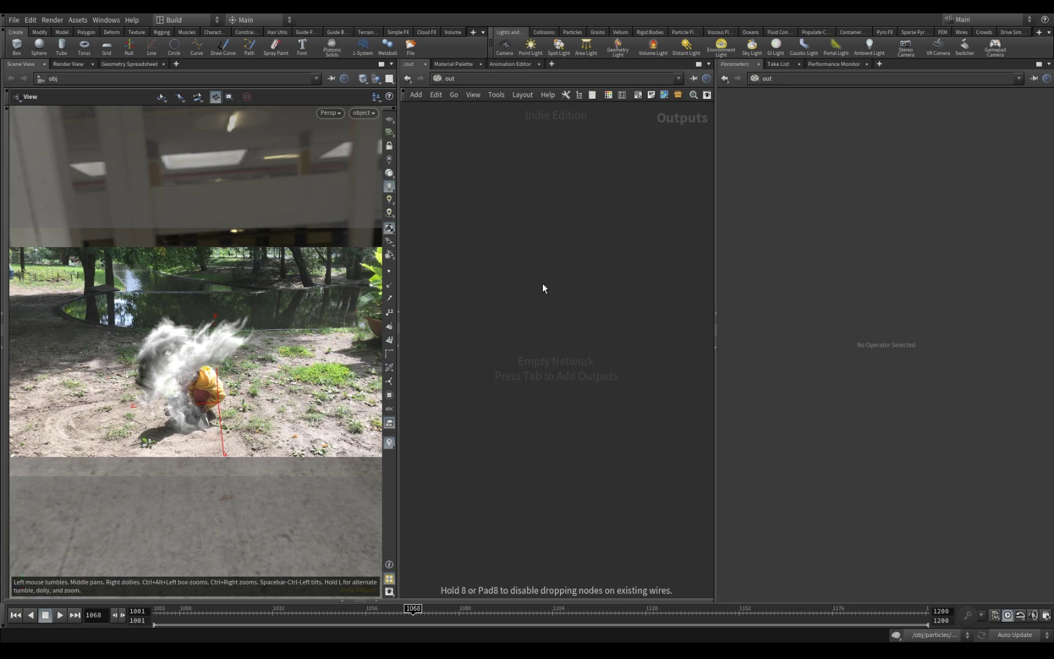
click(543, 283)
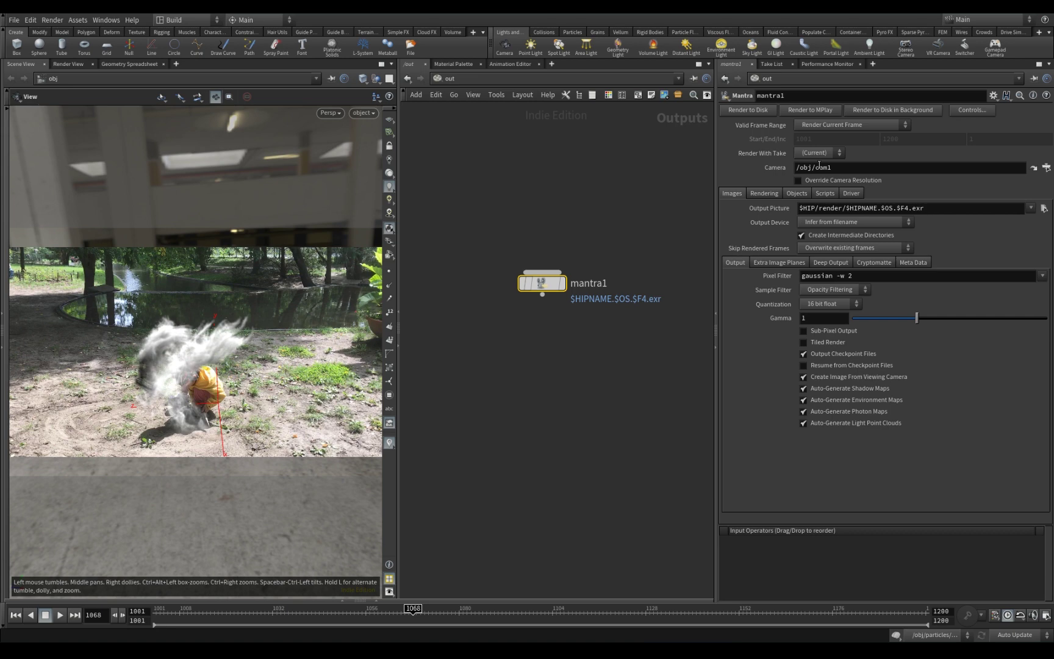
Set the Mantra node's Camera to /obj/alembicarchive1/Cameras/Camera1/object.
click(1046, 167)
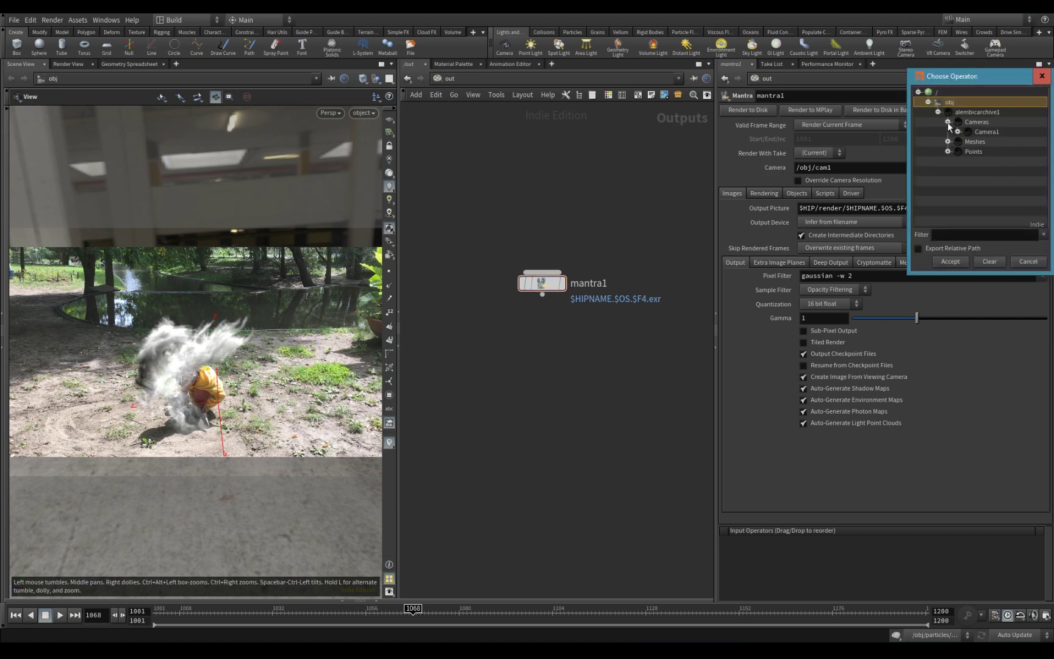
click(957, 132)
click(995, 144)
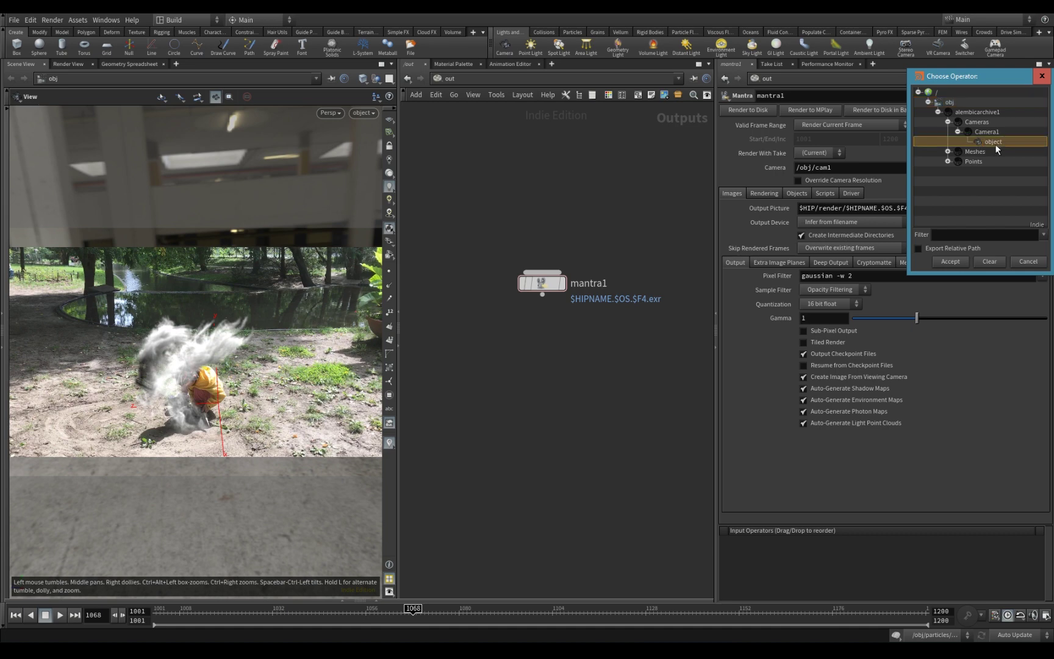
click(952, 262)
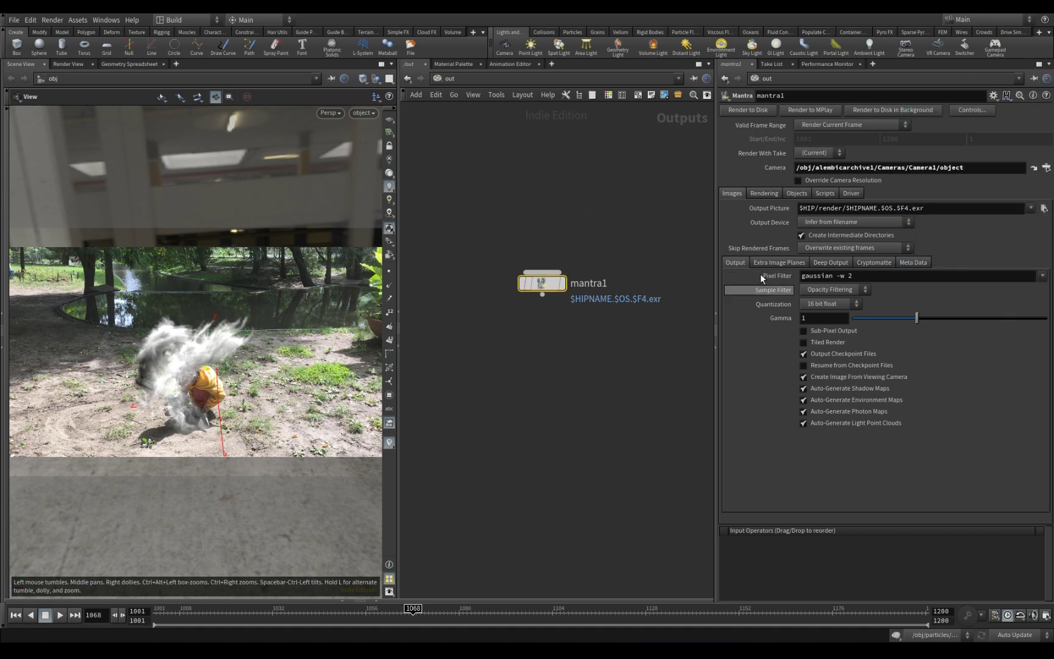
Review the Mantra node's extra image planes, image output options and render sampling settings.
click(789, 261)
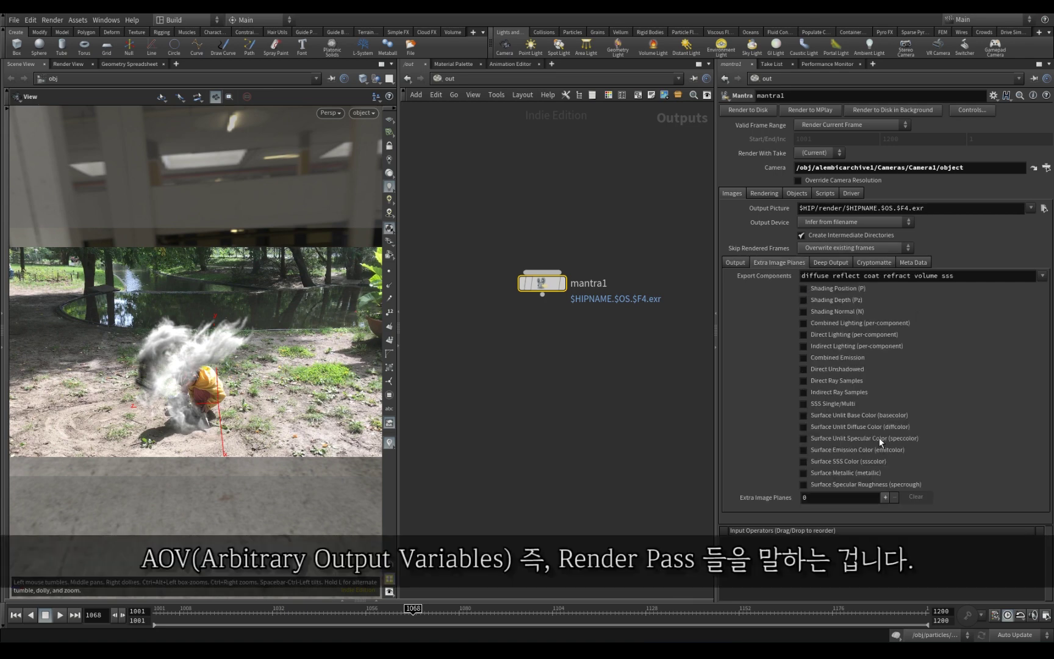
click(737, 262)
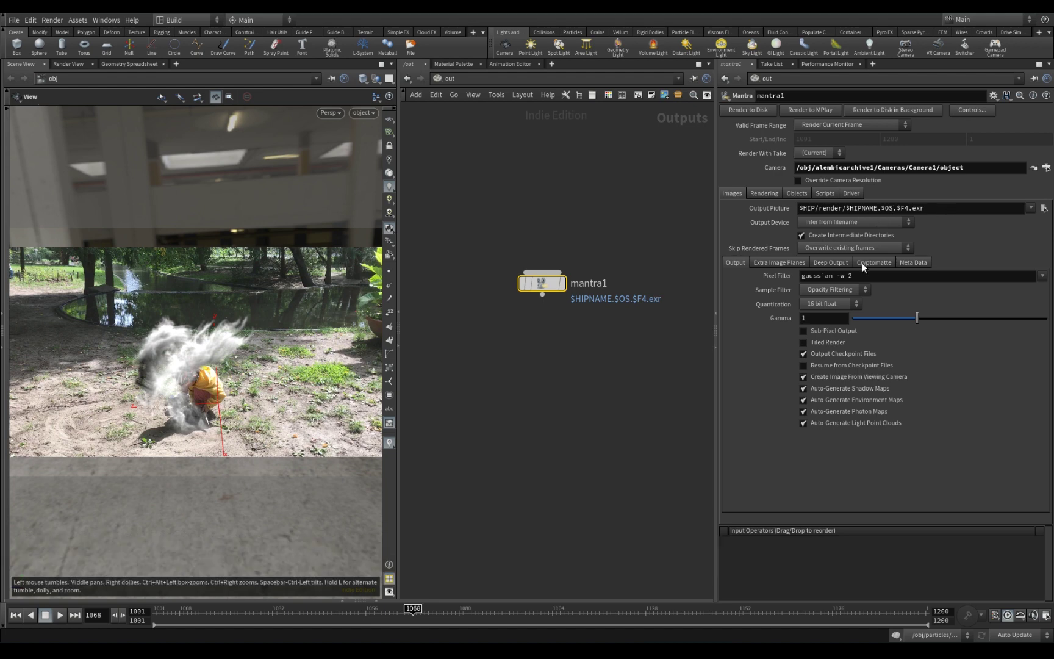
click(765, 194)
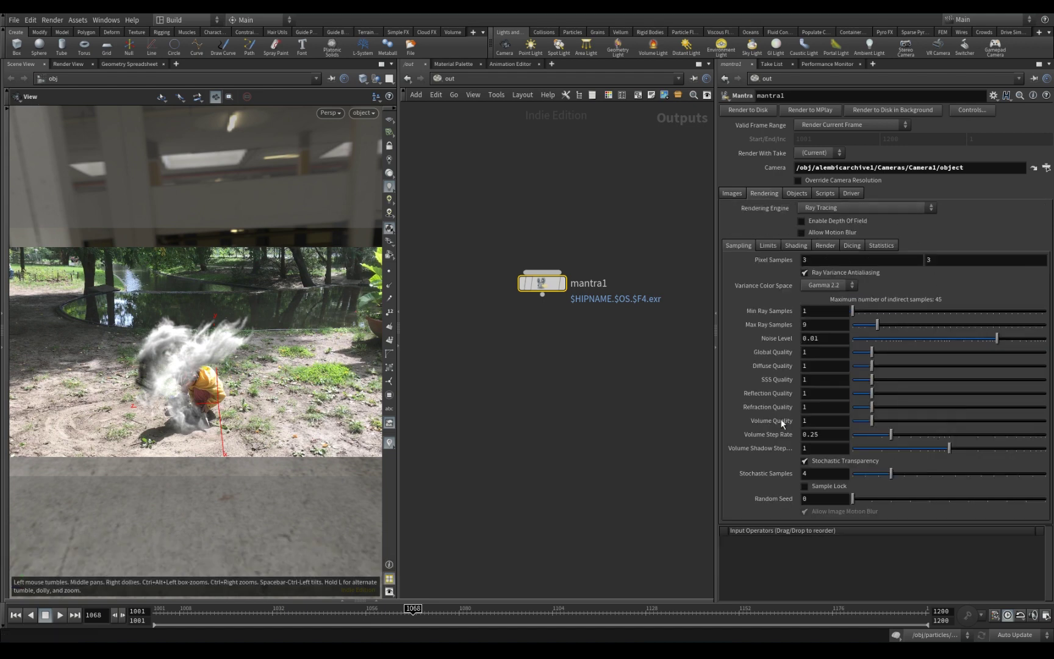
Clear the Mantra node's Candidate Objects and set Force Objects to smoke.
click(795, 193)
drag(812, 207, 730, 208)
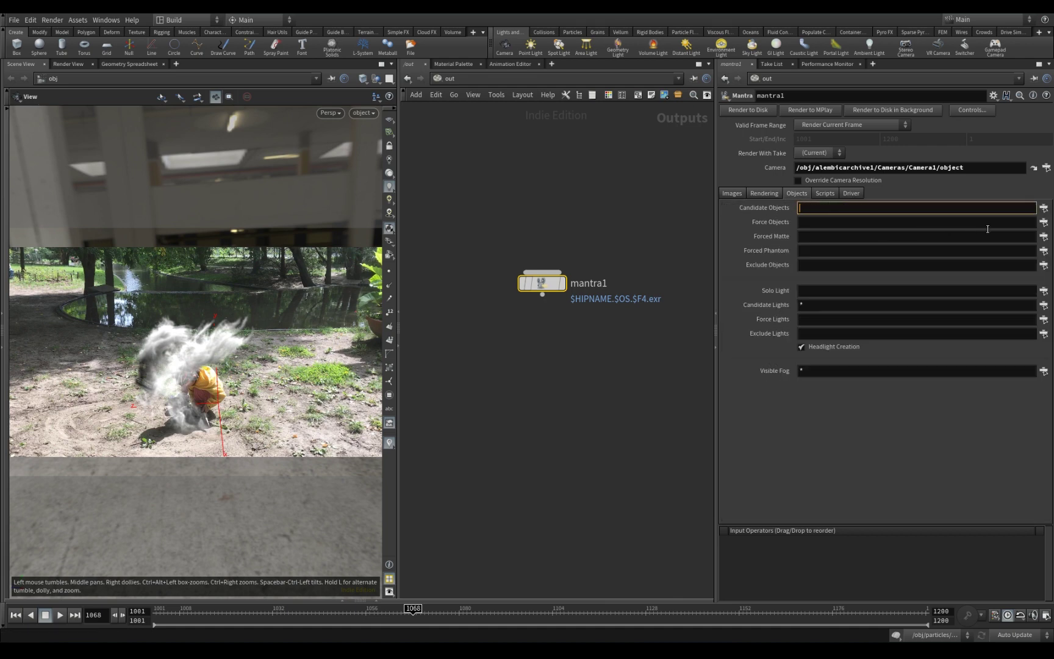
click(1043, 223)
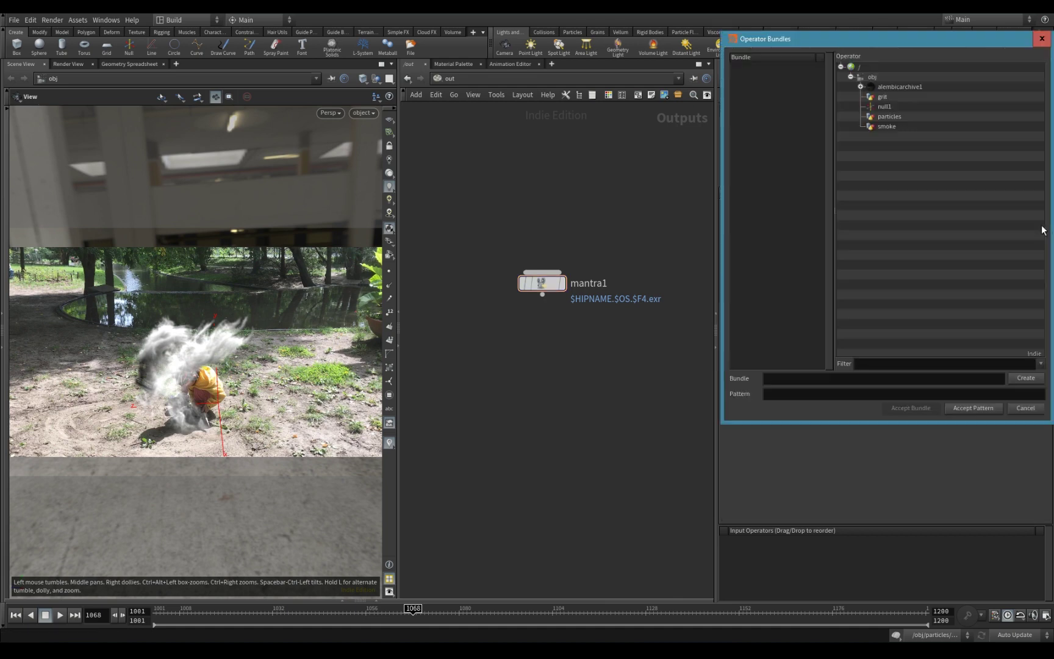
click(887, 126)
click(973, 407)
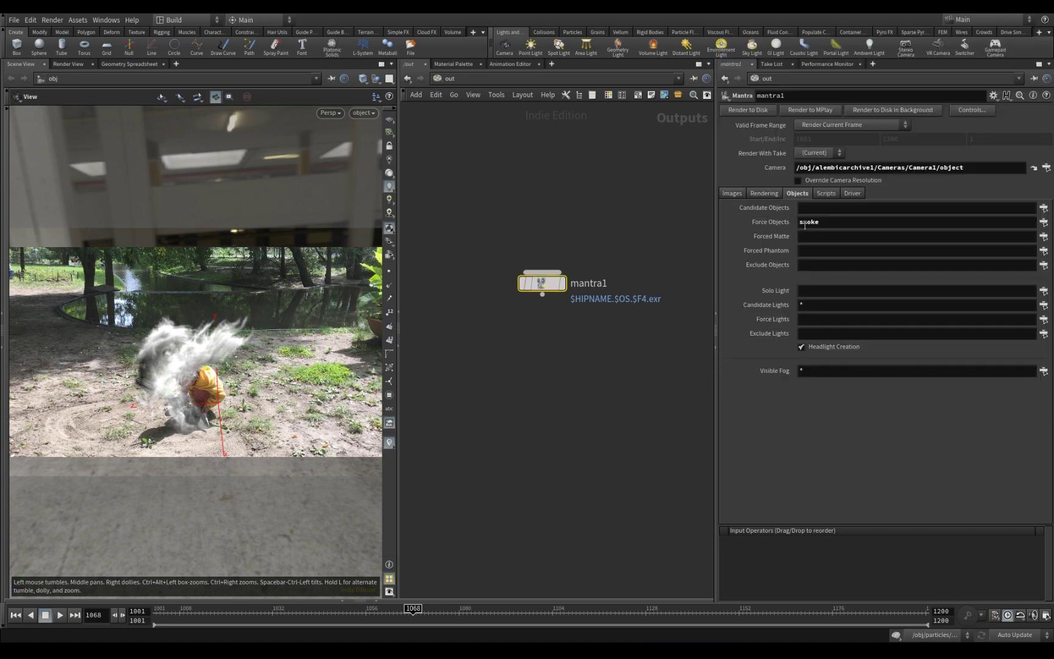
Set the Mantra node's Force Lights to envlight1 and distantlight1.
click(1043, 319)
click(891, 106)
ctrl+click(900, 96)
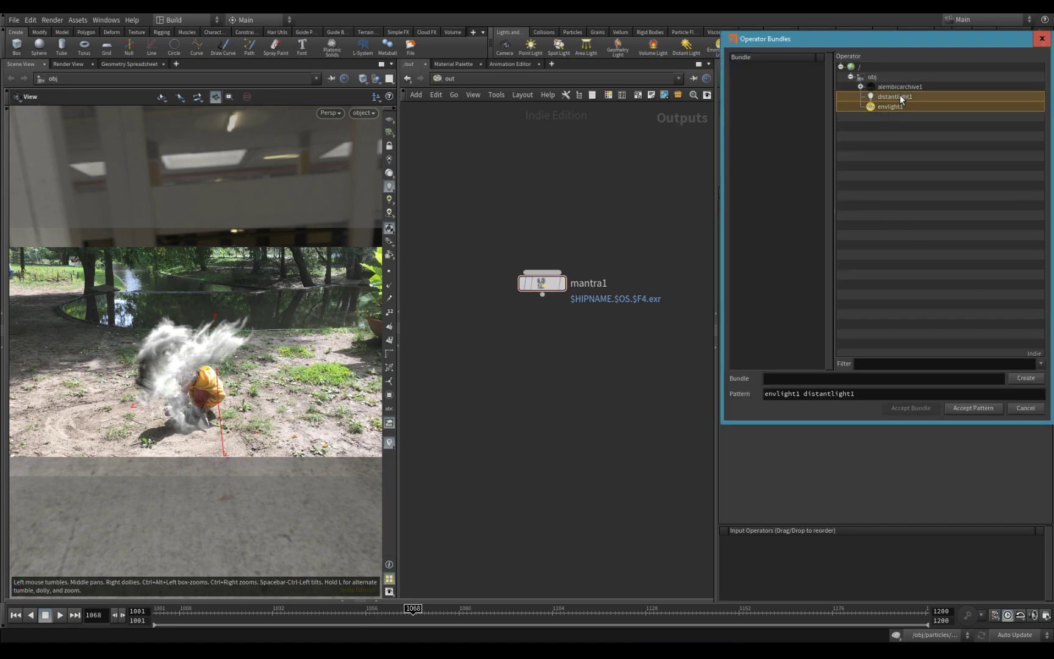
click(989, 406)
Review the Mantra node's render script and driver settings.
click(825, 194)
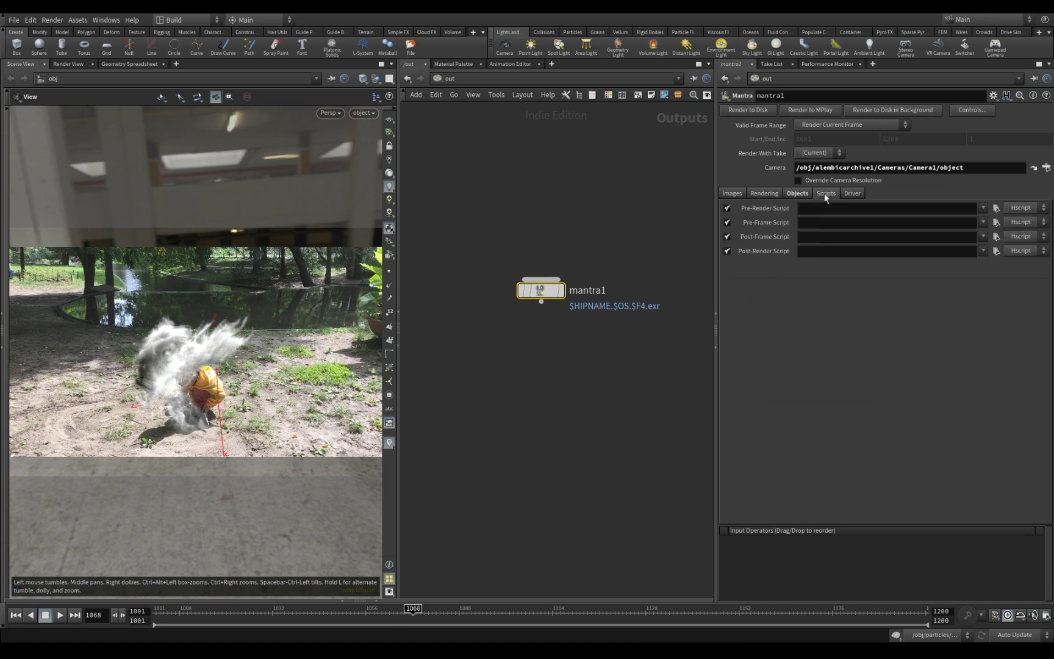
click(851, 194)
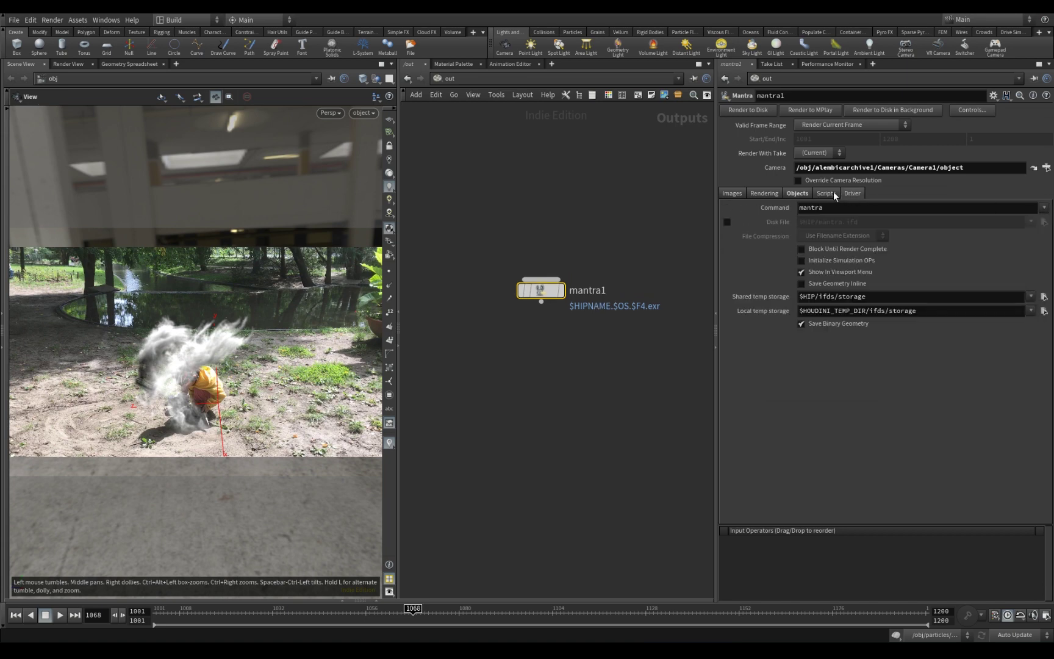
click(833, 193)
click(852, 194)
click(797, 193)
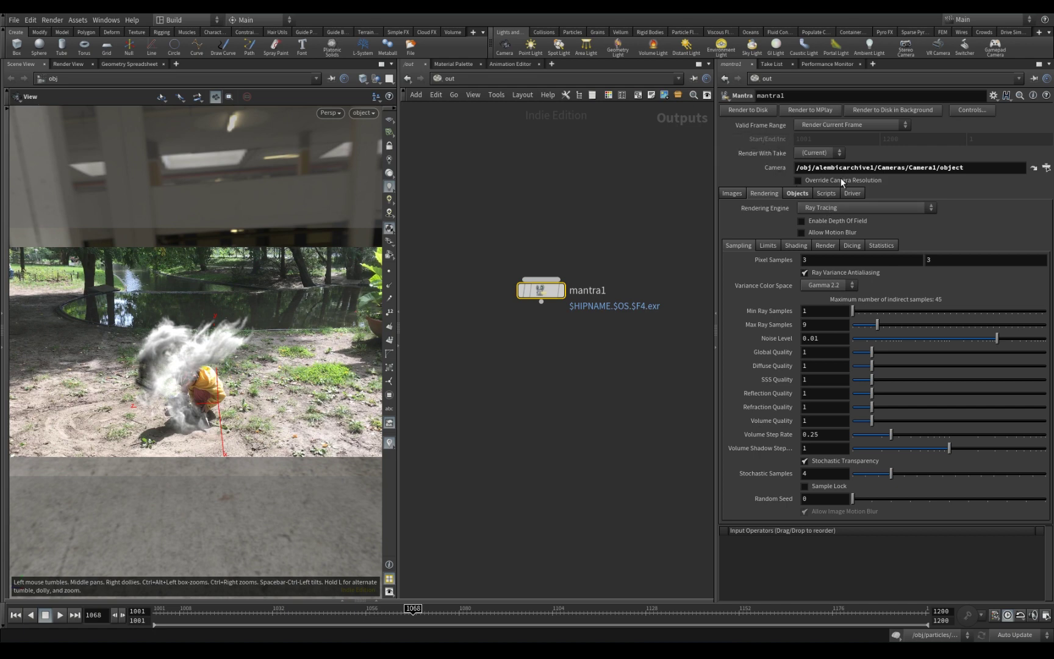
Override the camera resolution at 1/2 (Half Resolution) and set the Rendering Engine to Physically Based Rendering.
click(842, 181)
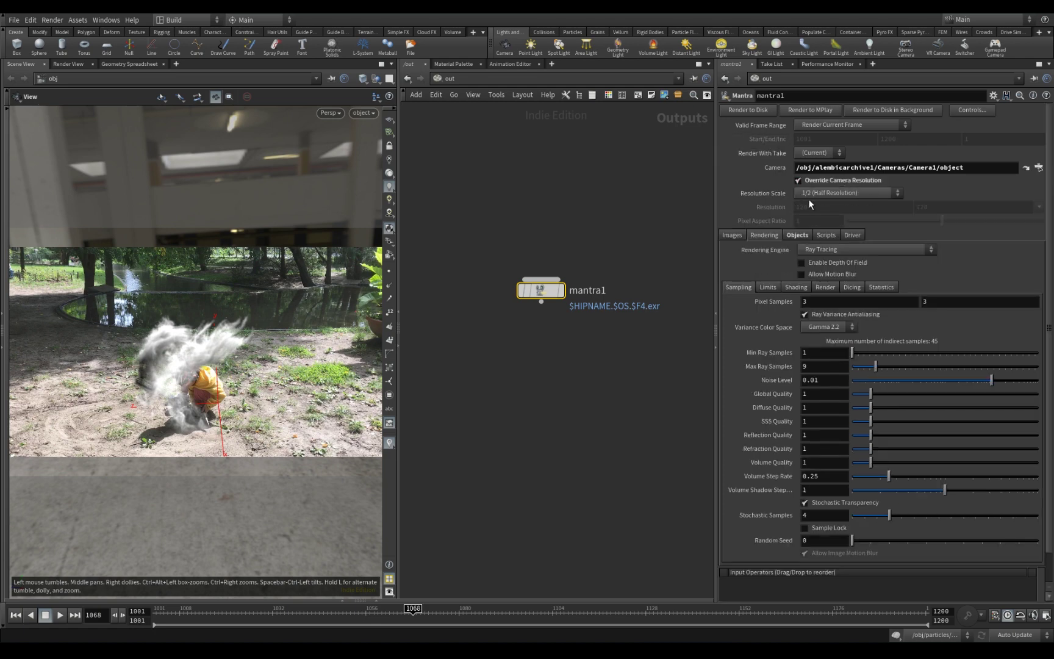
click(827, 250)
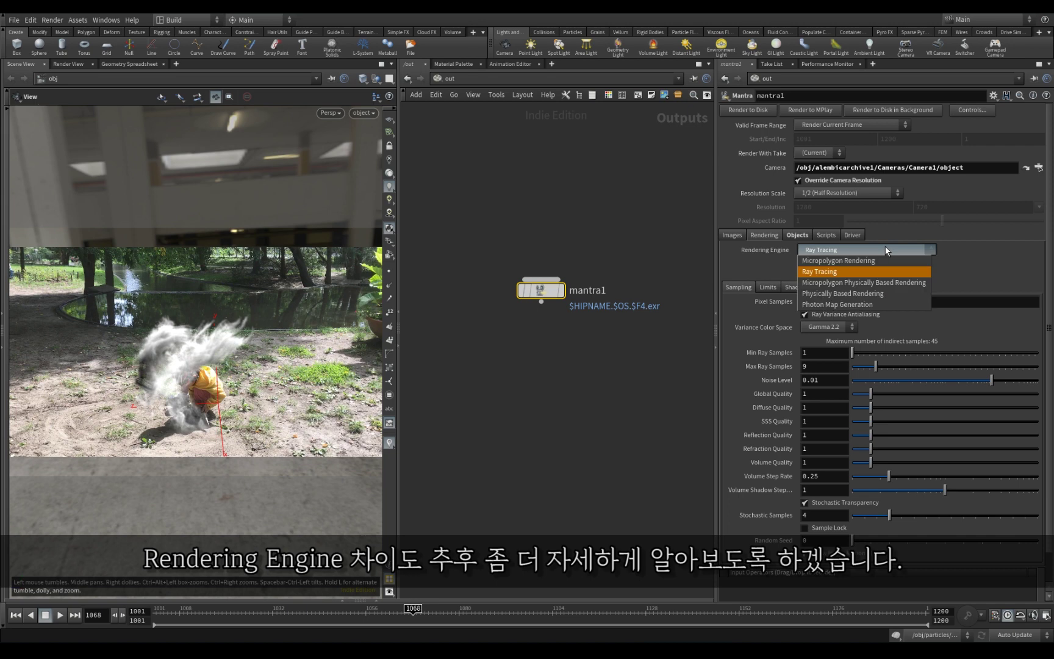
click(890, 294)
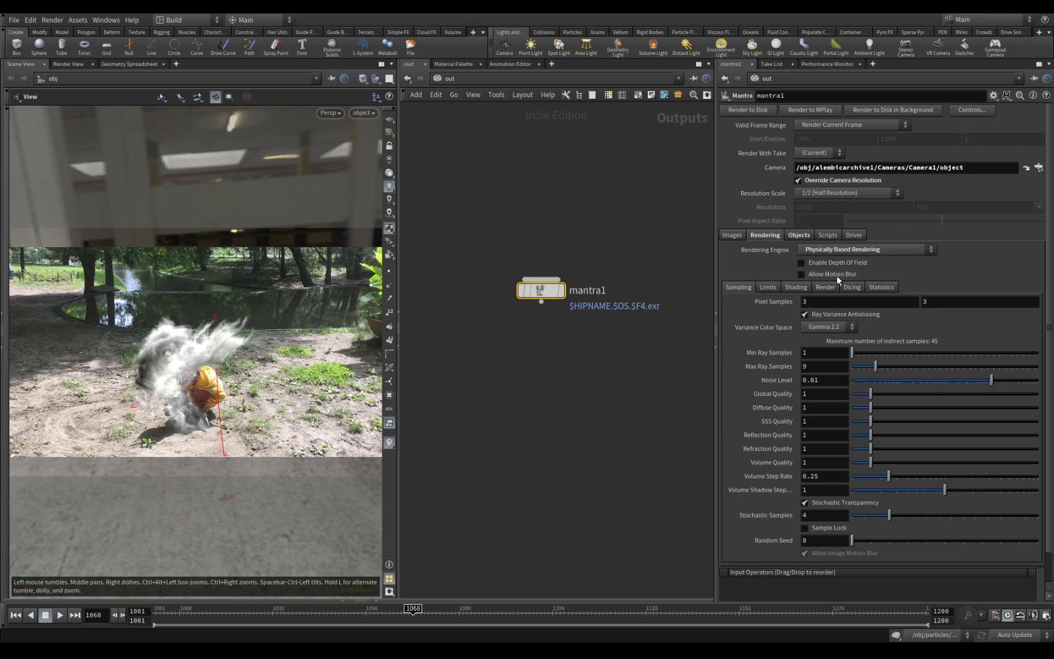
View the smoke outside the shot camera in a free perspective view.
middle_drag(661, 349, 662, 363)
drag(600, 364, 448, 244)
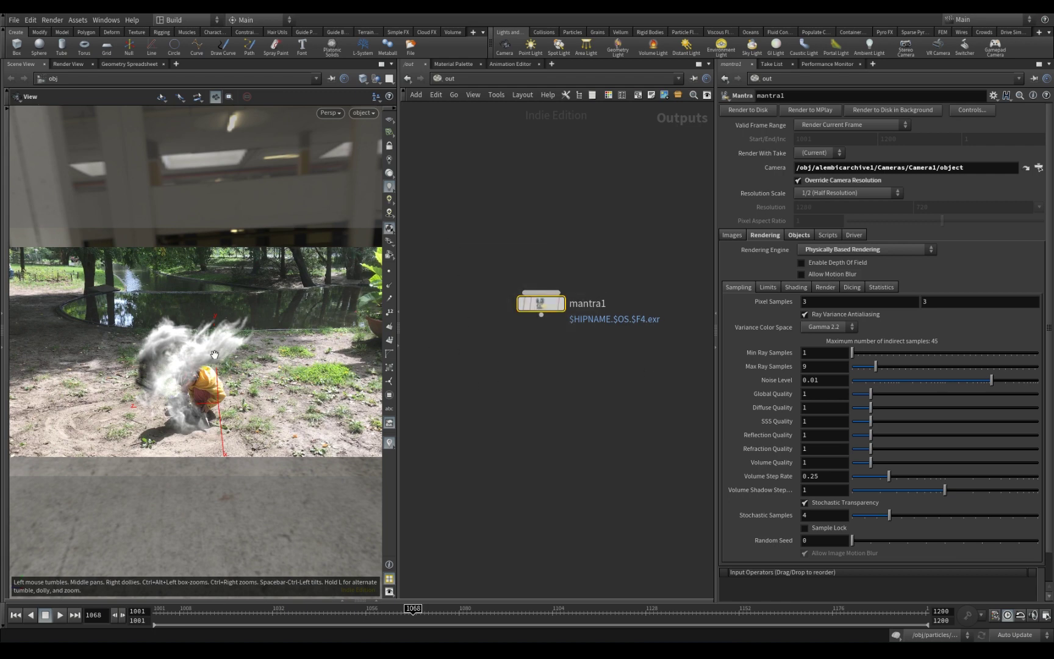
drag(230, 376, 284, 327)
mouse_move(270, 262)
mouse_down()
mouse_move(258, 277)
mouse_move(259, 268)
mouse_up()
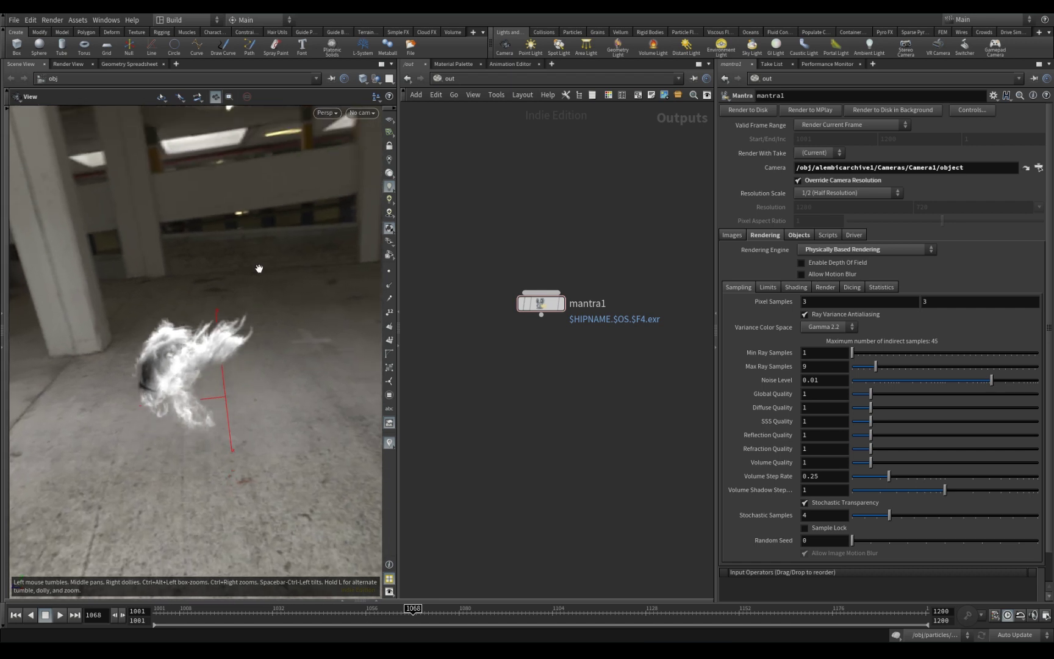
Open the mat network and browse the Material Palette gallery, including its Volume materials.
click(452, 76)
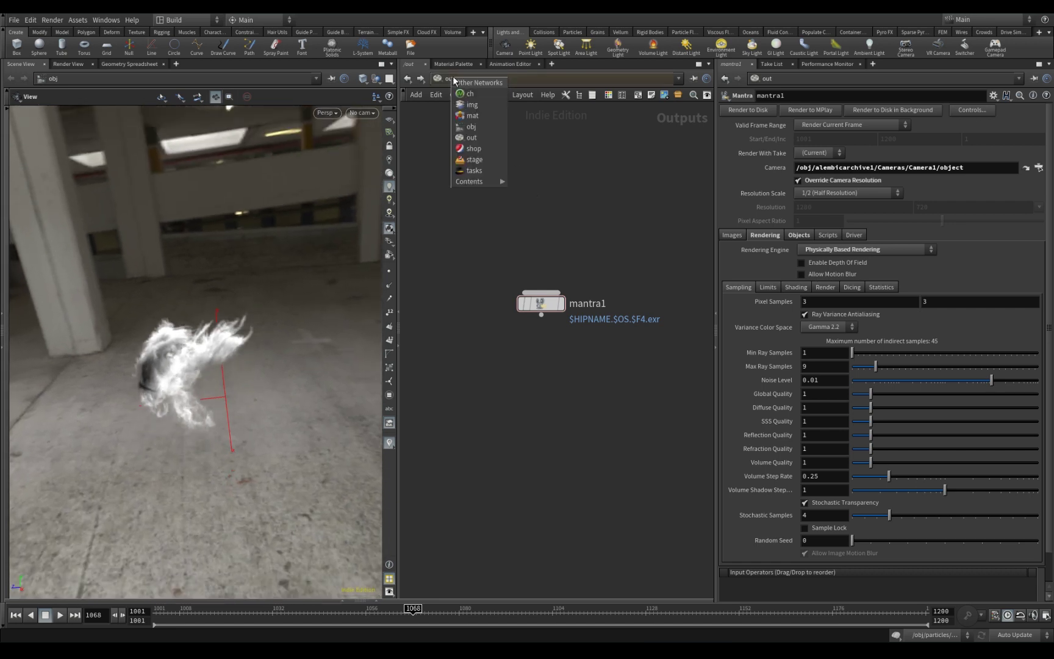
click(475, 114)
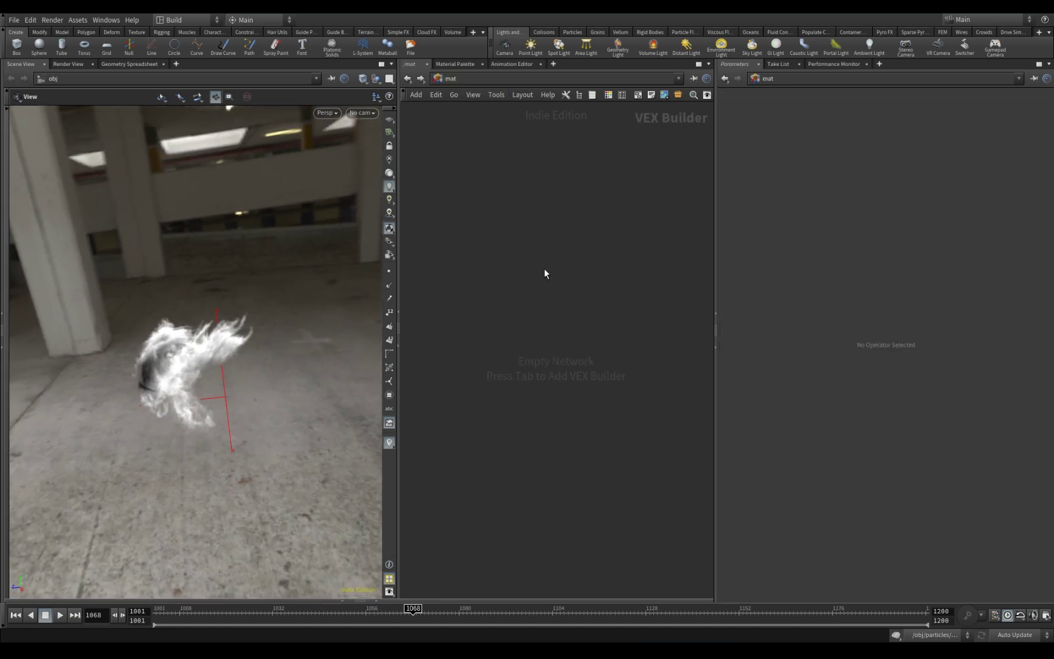
click(456, 64)
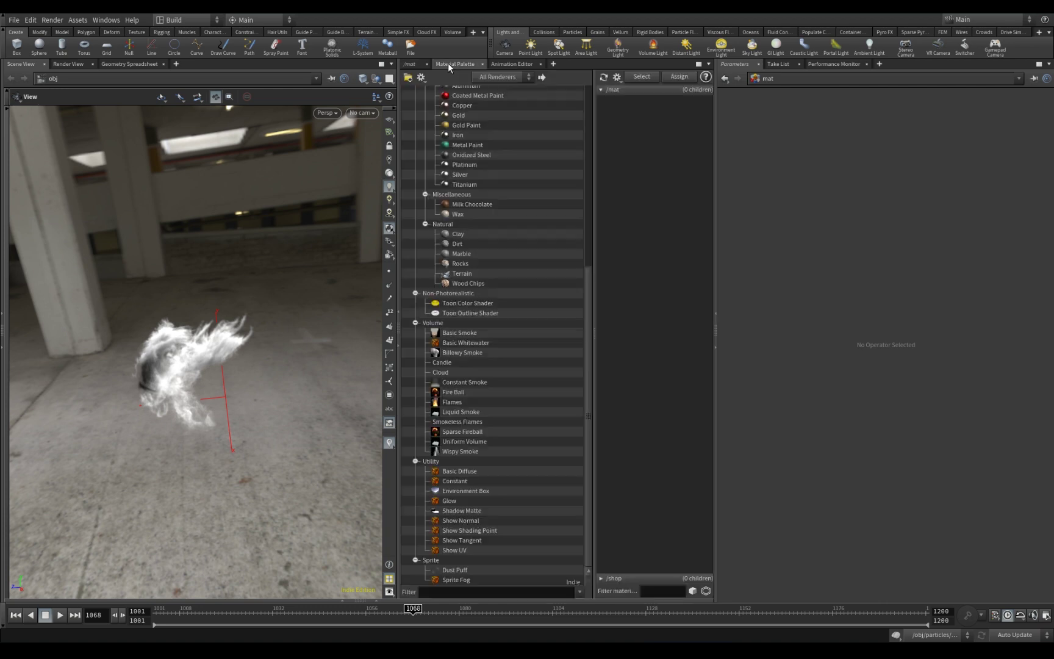
drag(589, 332, 561, 76)
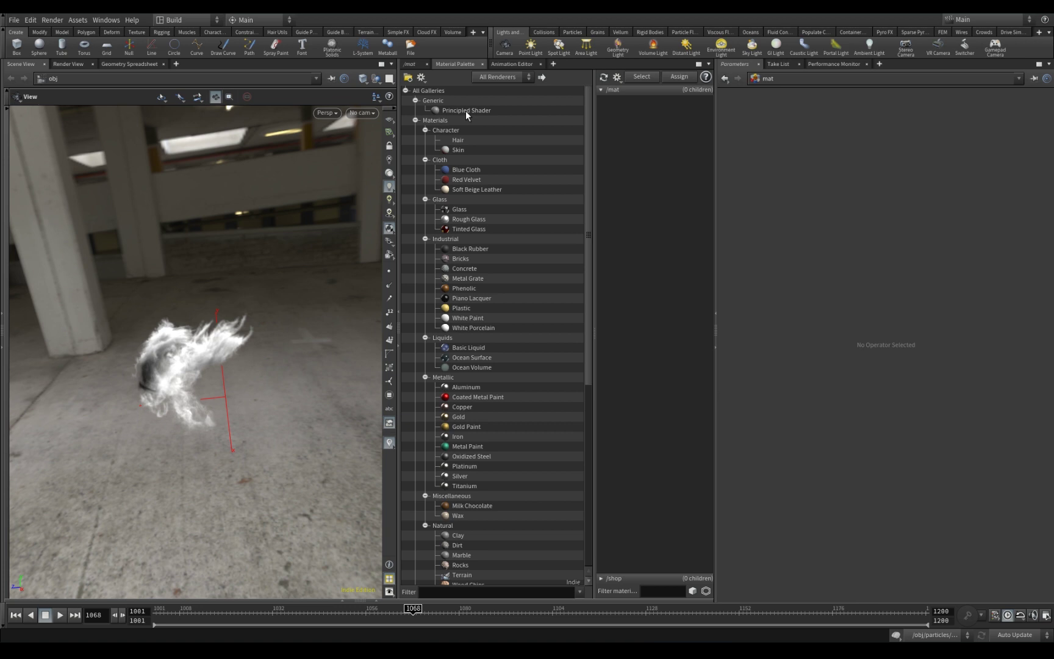
drag(588, 107, 487, 445)
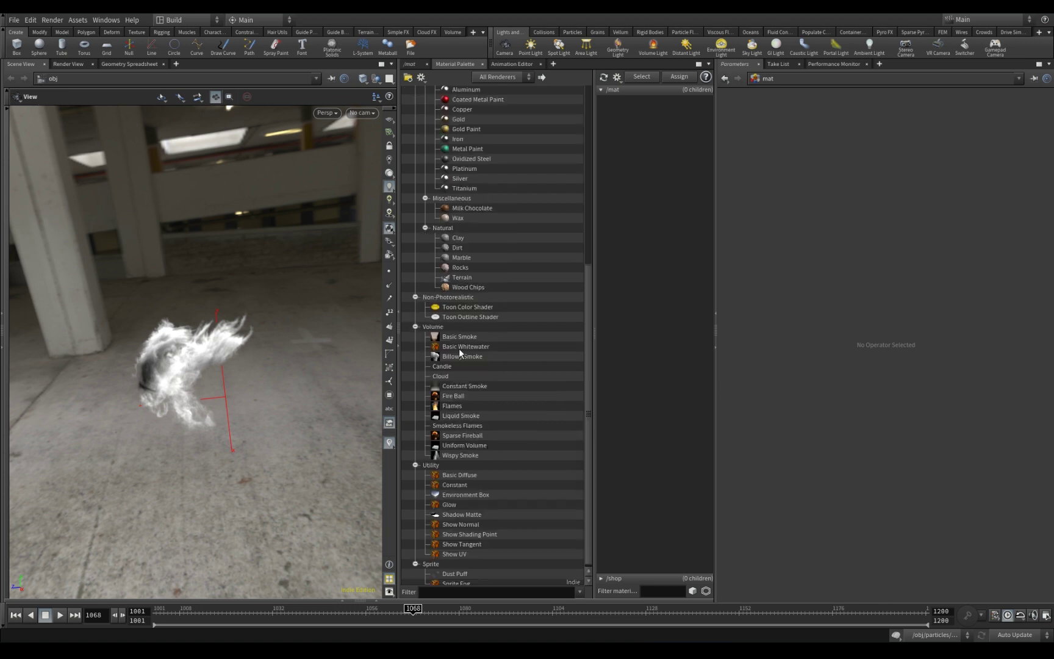
scroll(456, 475, up, 5)
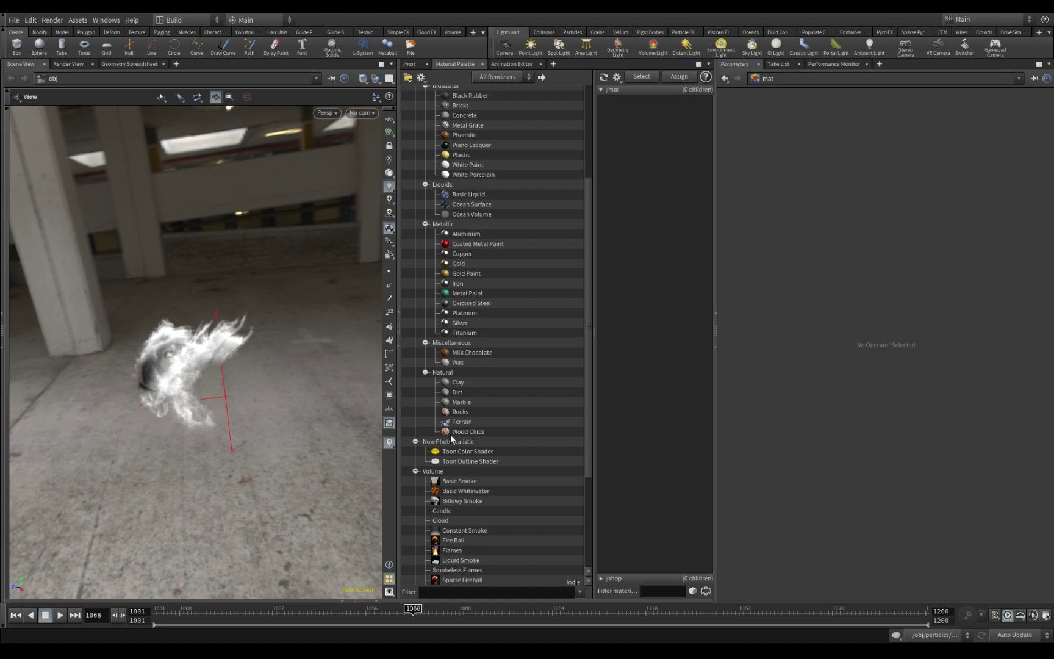
drag(587, 345, 583, 450)
Add a Pyro Shader node to the mat network.
click(409, 64)
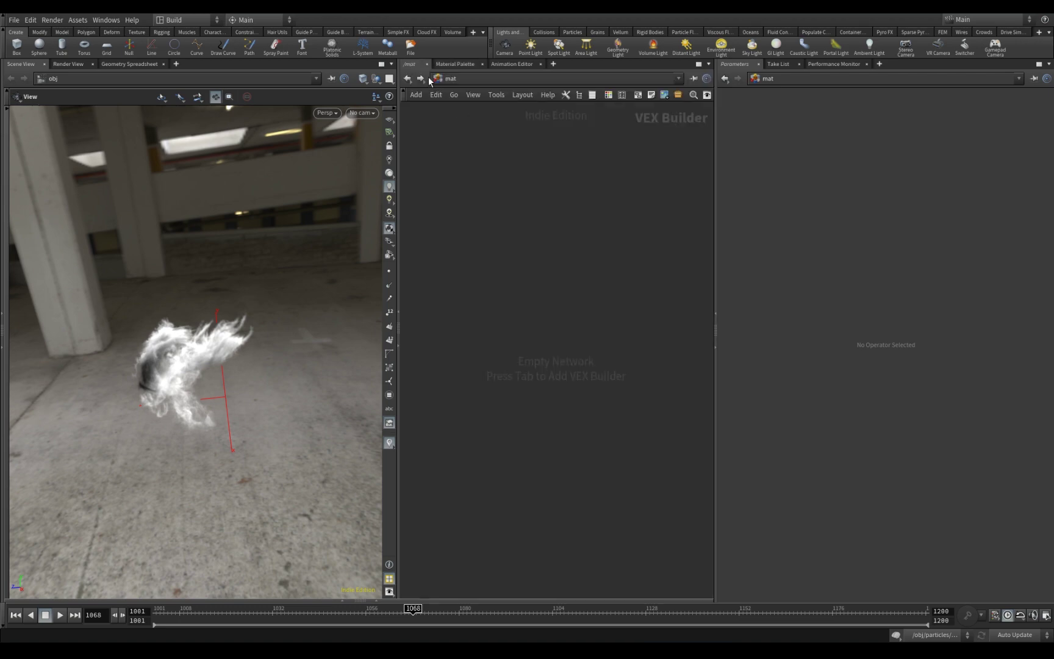
key(Tab)
text(py)
key(Down)
key(Down)
key(Down)
key(Down)
key(Down)
key(Down)
key(Down)
key(Down)
key(Down)
key(Down)
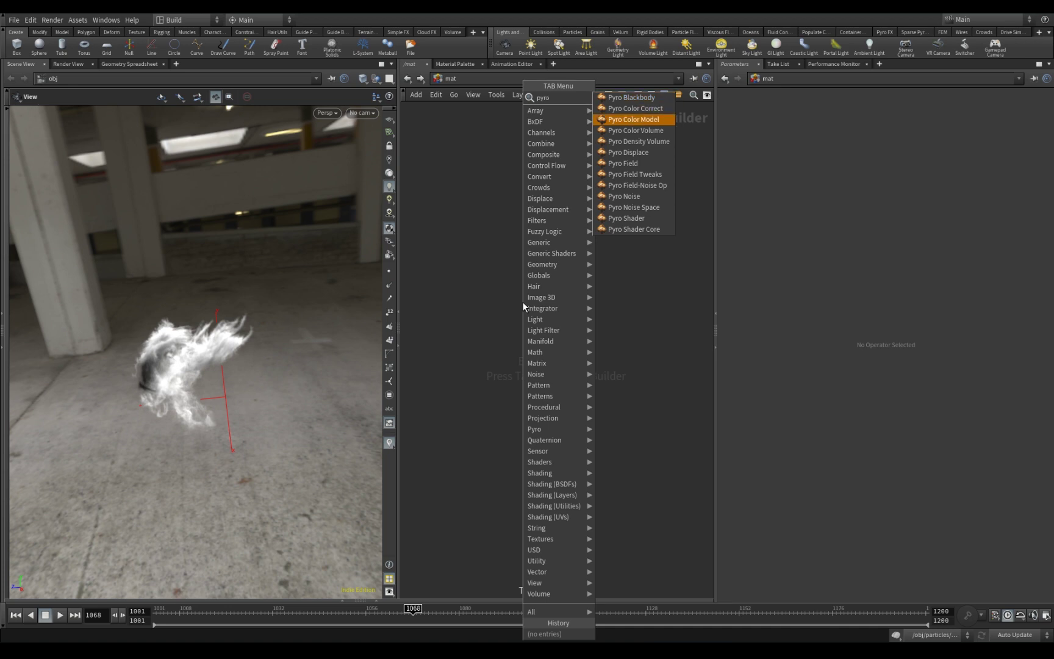
key(Down)
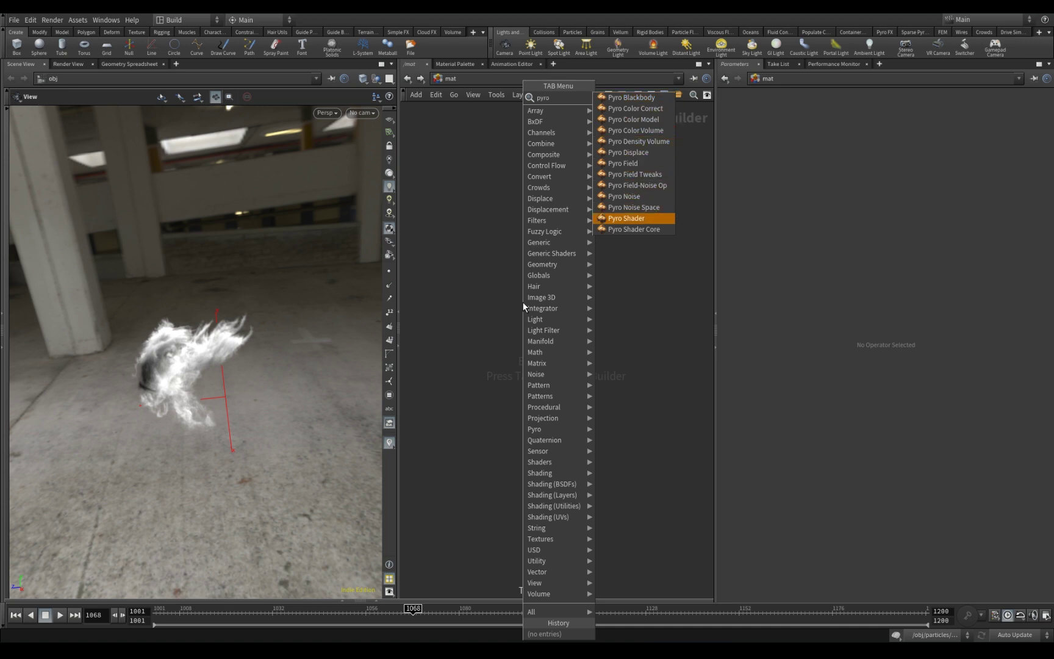
key(Return)
mouse_move(516, 296)
mouse_down()
mouse_move(367, 266)
mouse_move(171, 358)
mouse_up()
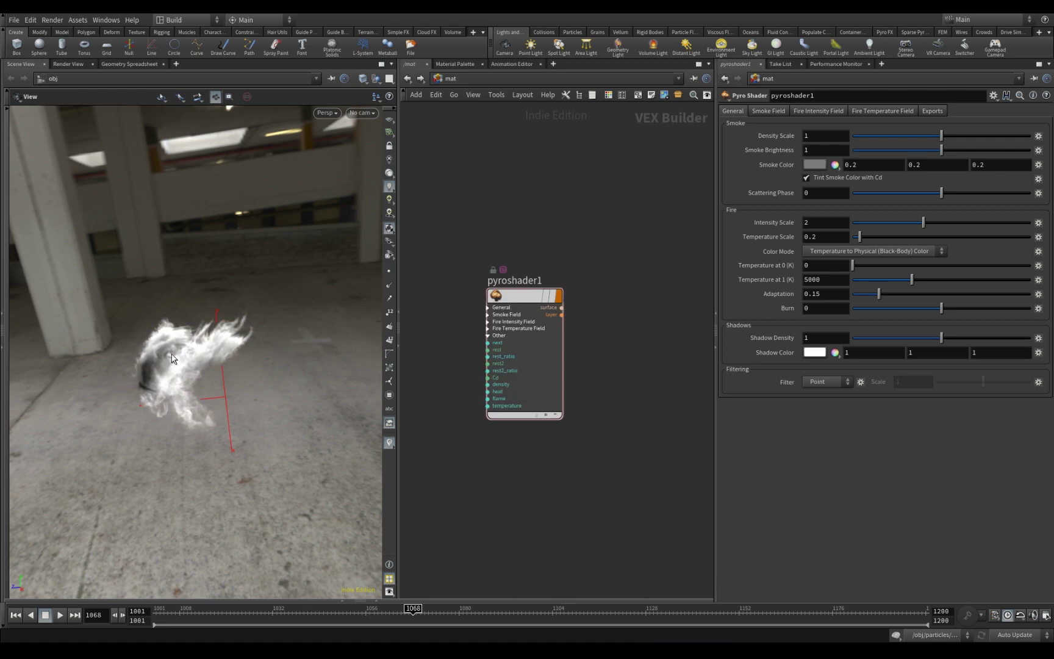
Check the smoke object's render material in the obj network and select the Alembic archive object.
click(450, 78)
click(464, 127)
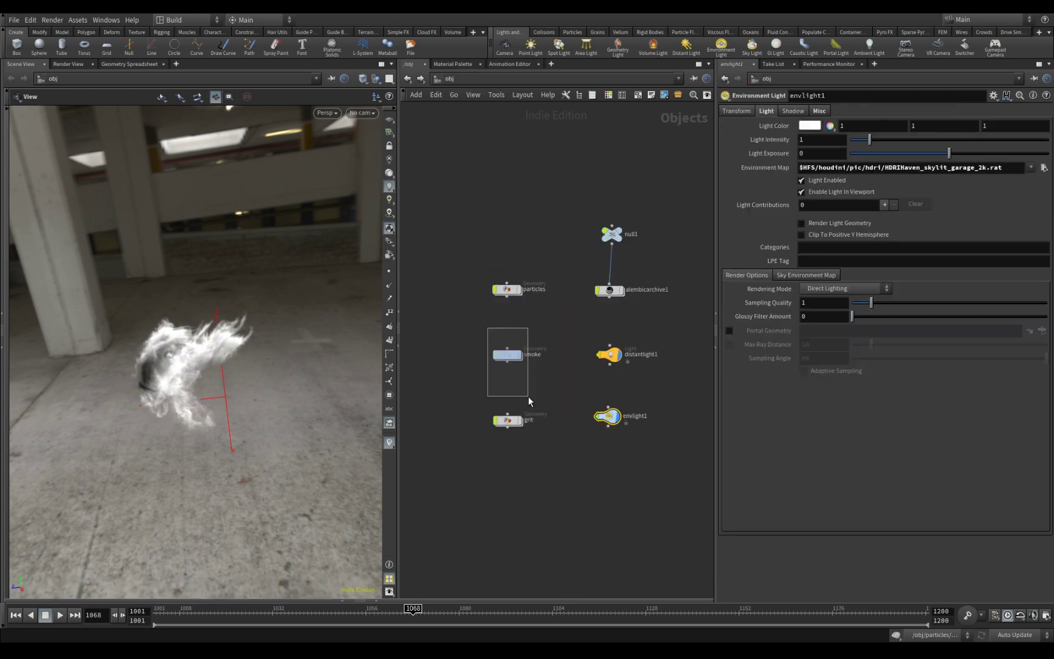
drag(529, 401, 529, 401)
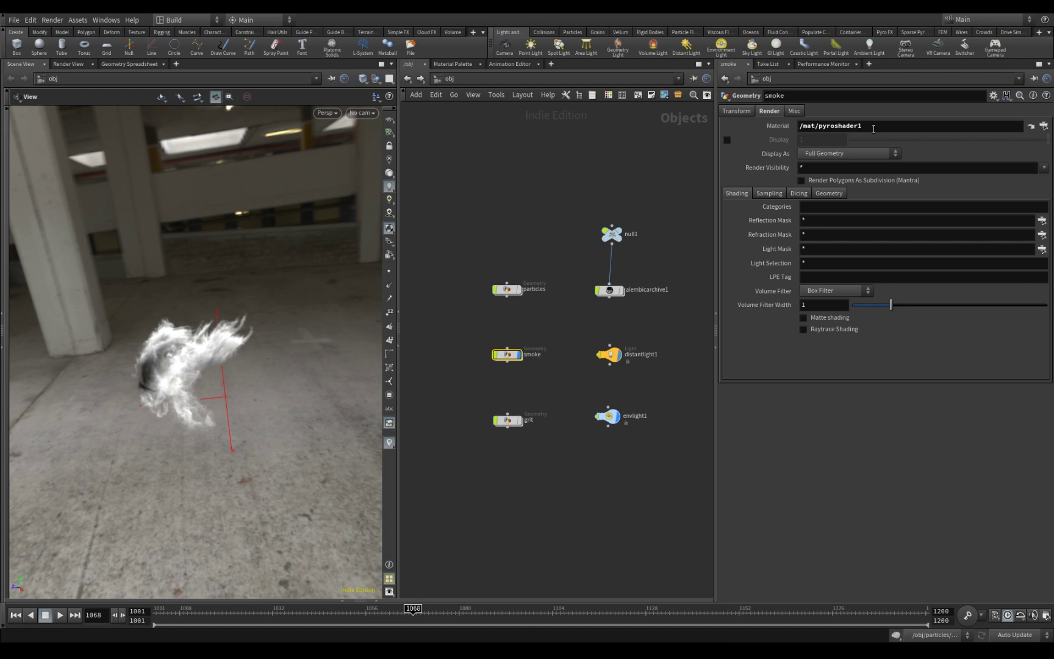
click(609, 290)
click(450, 209)
Start an interactive render of /out/mantra1 in the Render View and inspect the smoke up close.
click(68, 64)
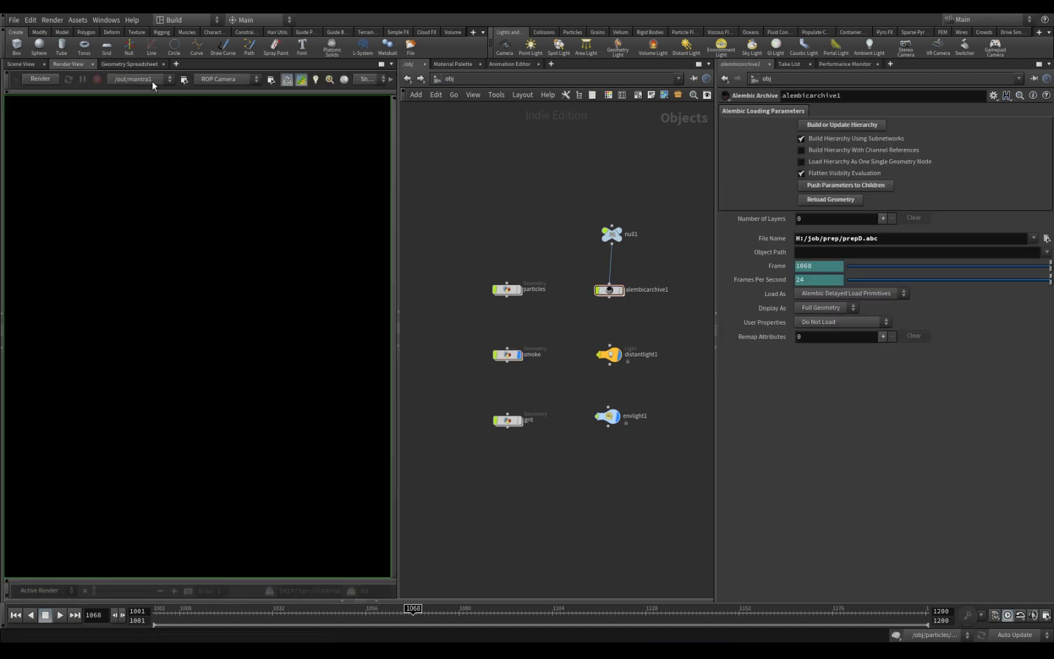
click(40, 79)
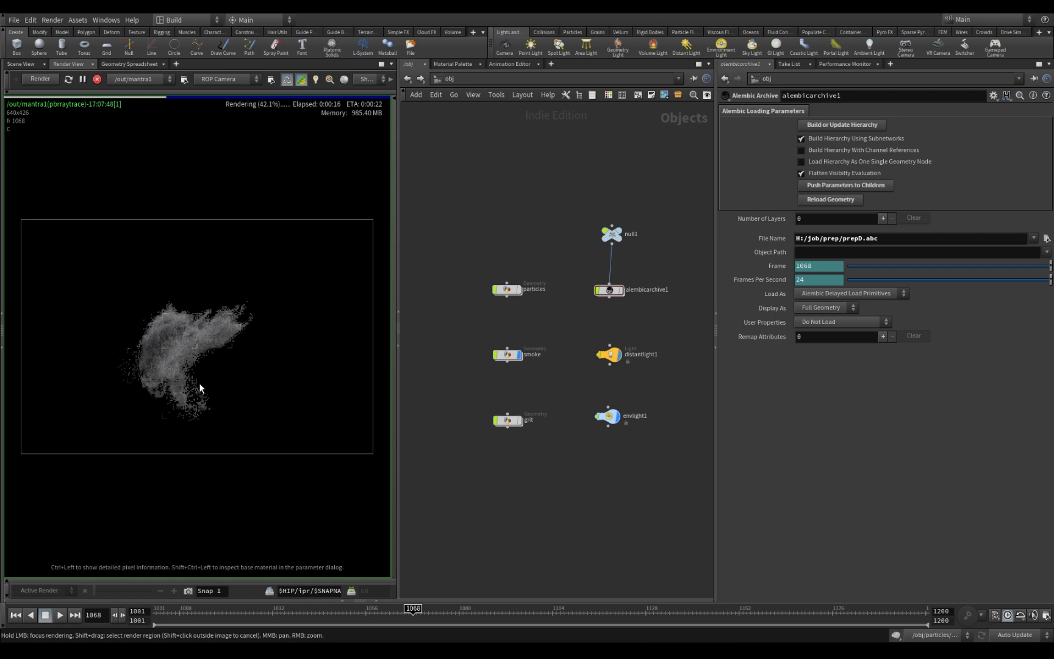
scroll(200, 387, up, 2)
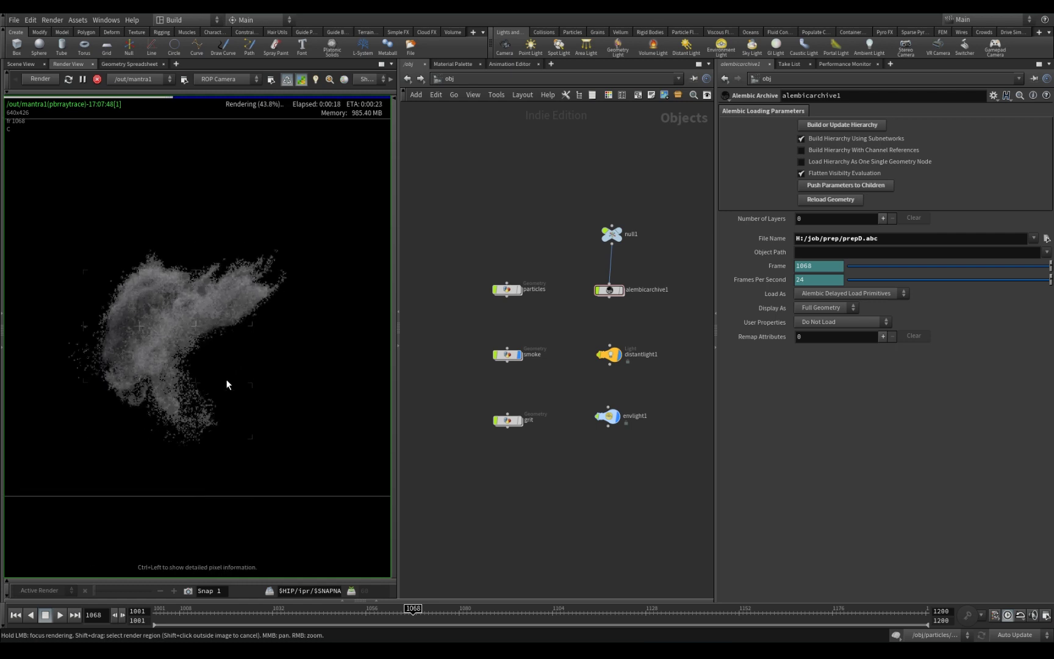
middle_drag(226, 384, 273, 382)
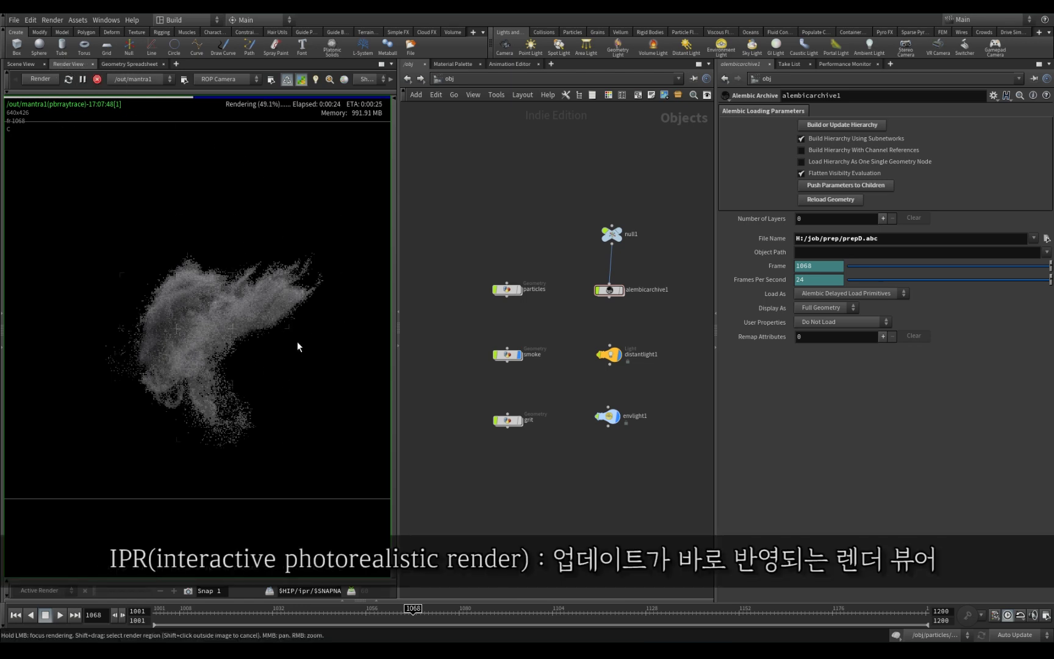
Review the Mantra node's render settings in the out network and return to the Pyro Shader in the mat network.
click(453, 79)
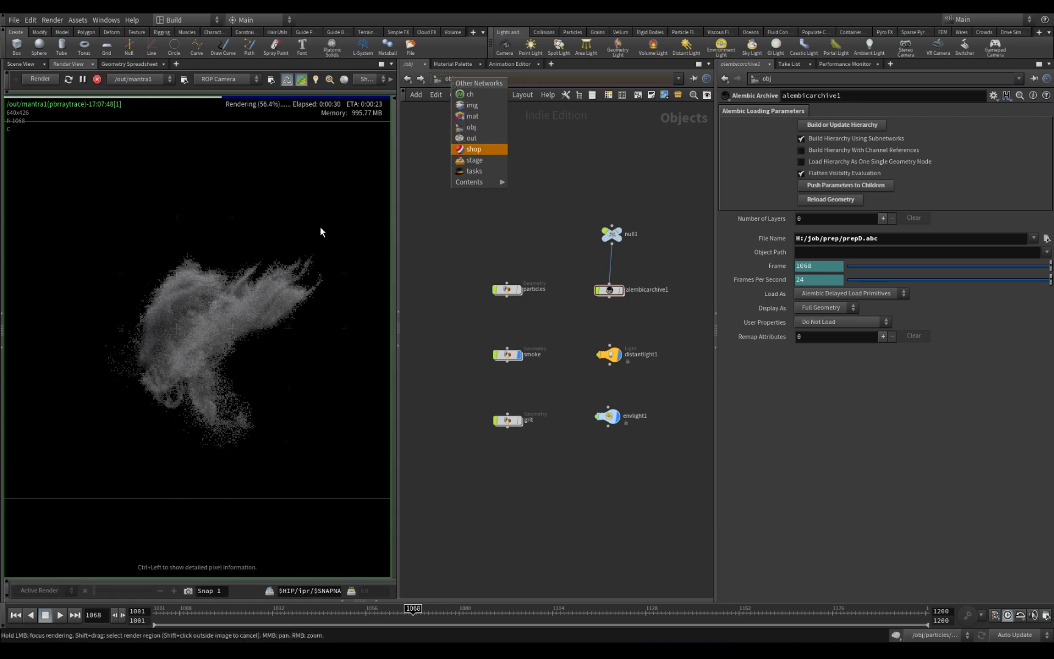
click(300, 233)
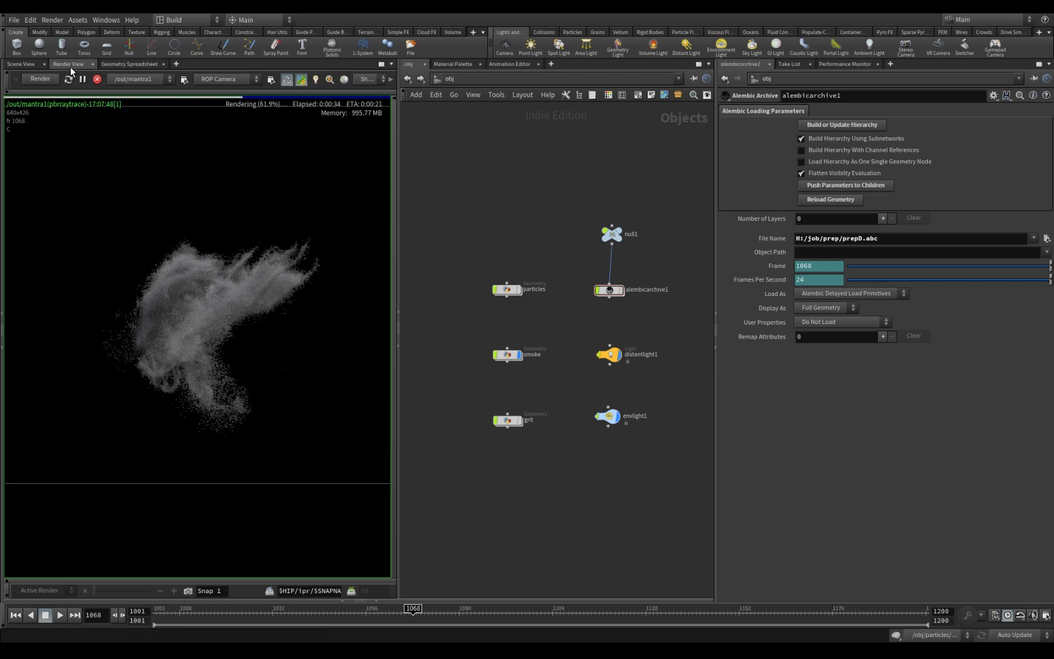
click(449, 80)
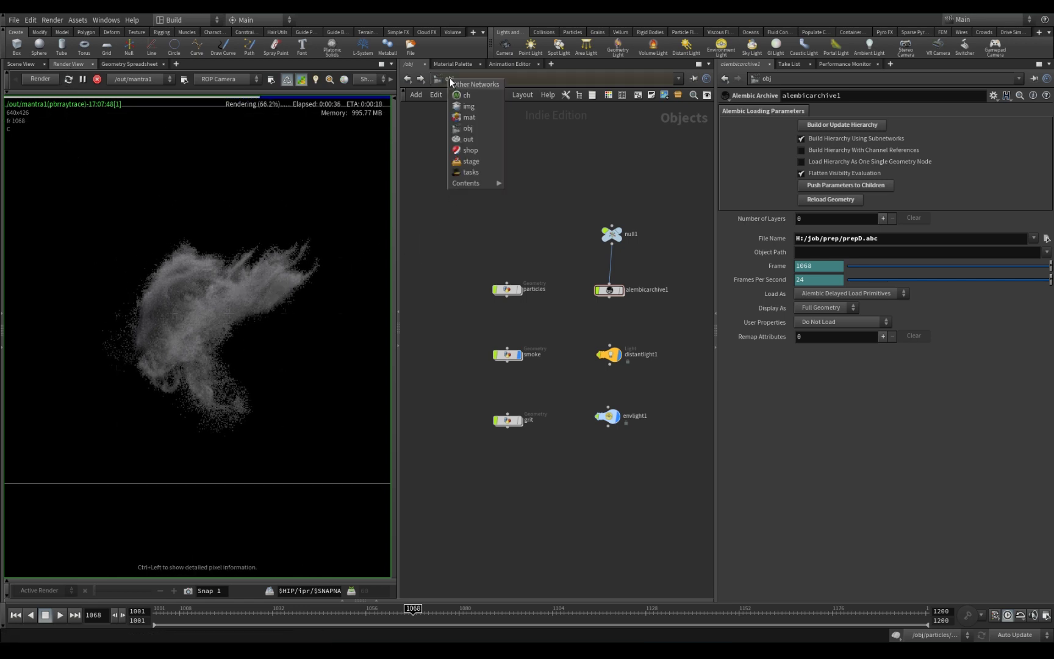
click(469, 139)
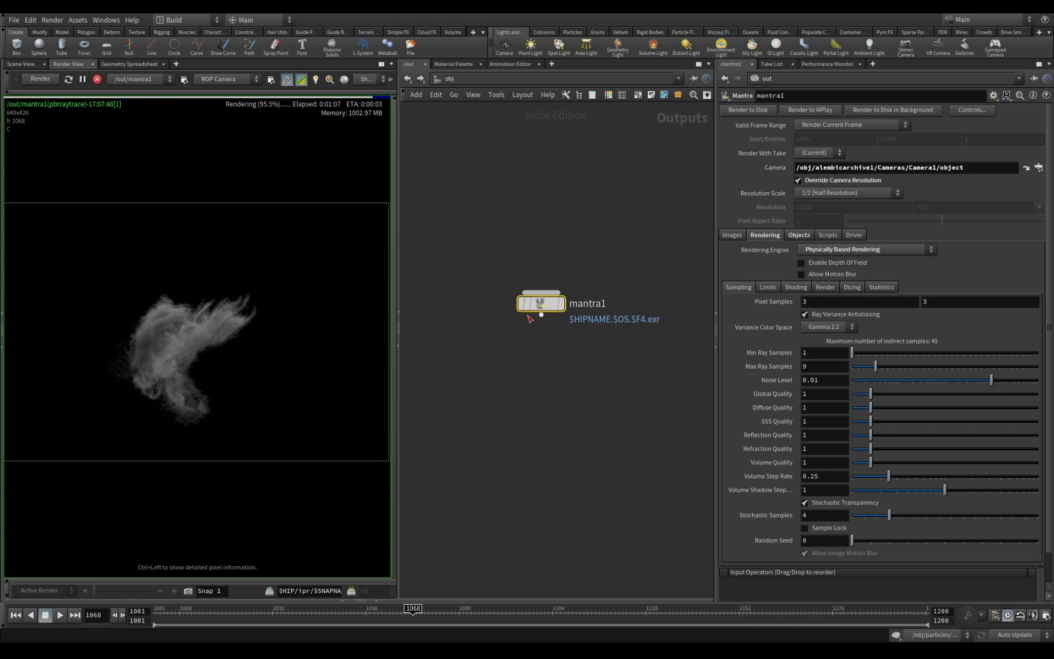
click(448, 77)
click(470, 117)
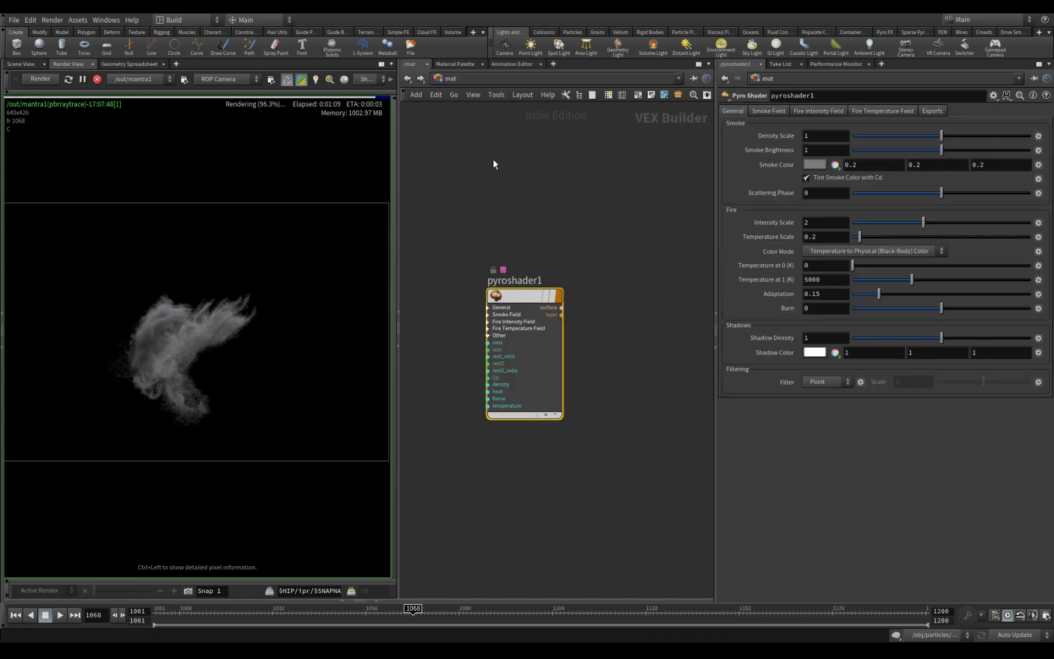
Try a dark brown Smoke Color of about 0.125, 0.074, 0.031 on the Pyro Shader using the color editor.
click(815, 164)
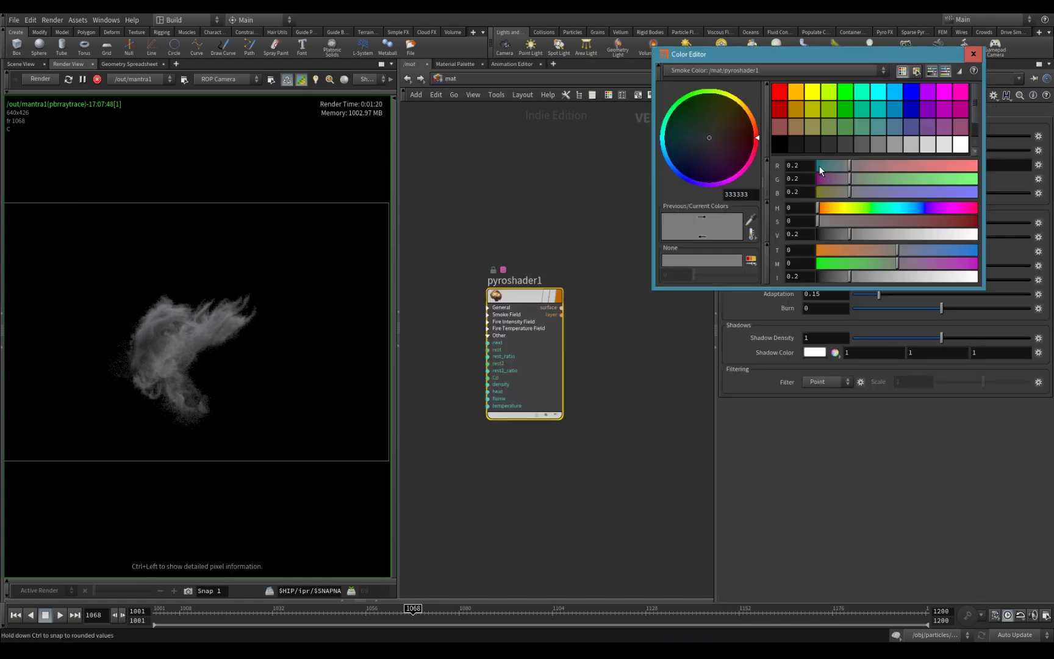
click(847, 218)
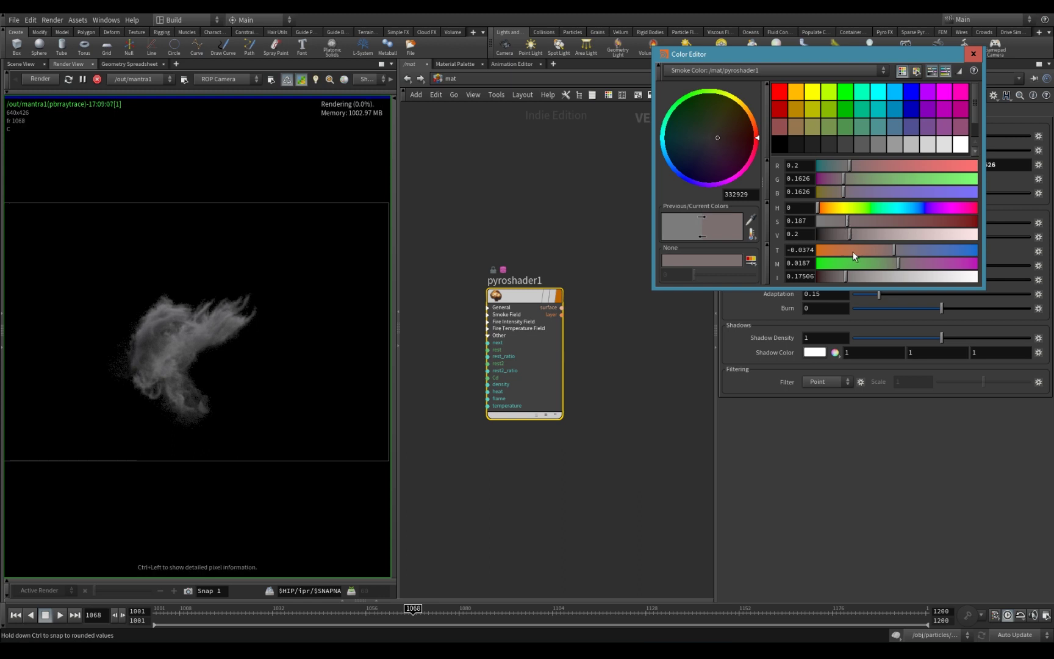
click(859, 250)
click(858, 233)
mouse_move(858, 231)
mouse_down()
mouse_move(829, 231)
mouse_move(845, 231)
mouse_up()
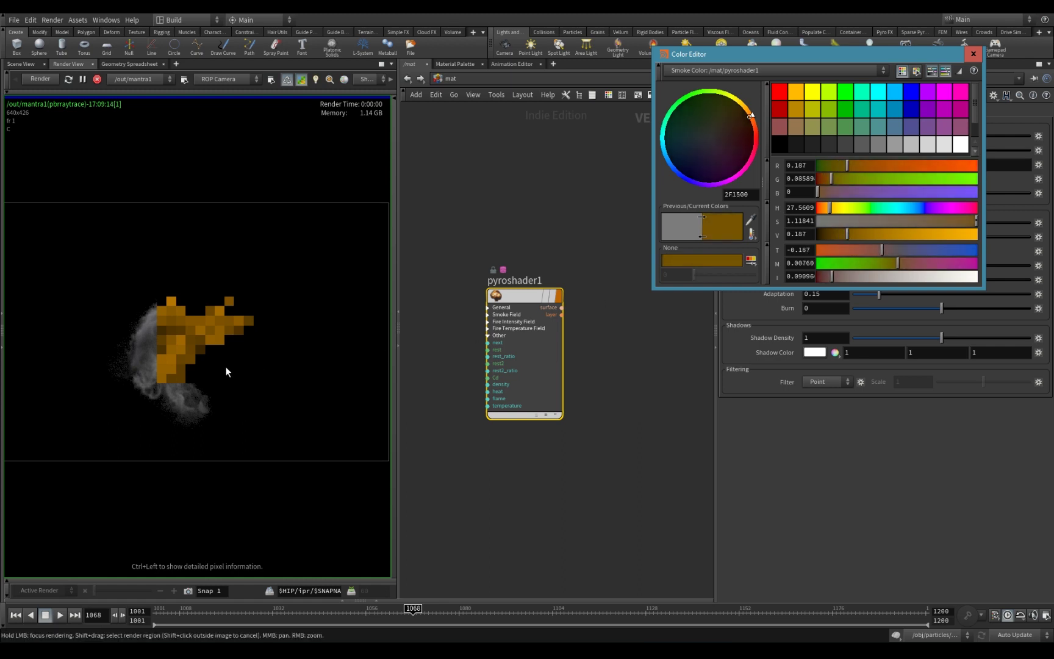
drag(899, 220, 918, 222)
drag(847, 235, 837, 234)
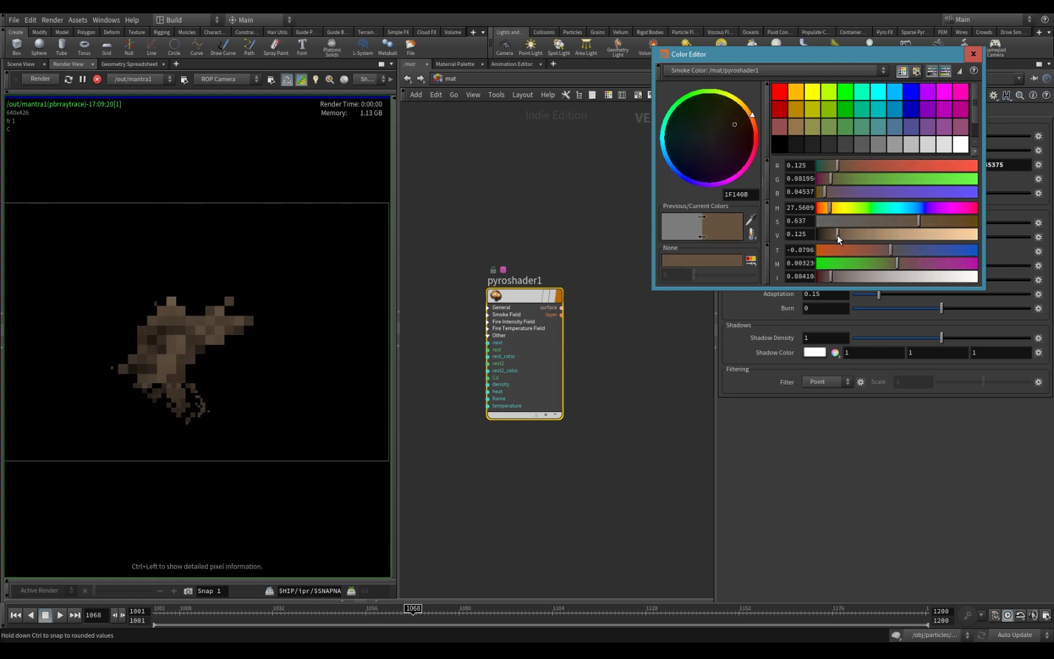
drag(918, 221, 936, 215)
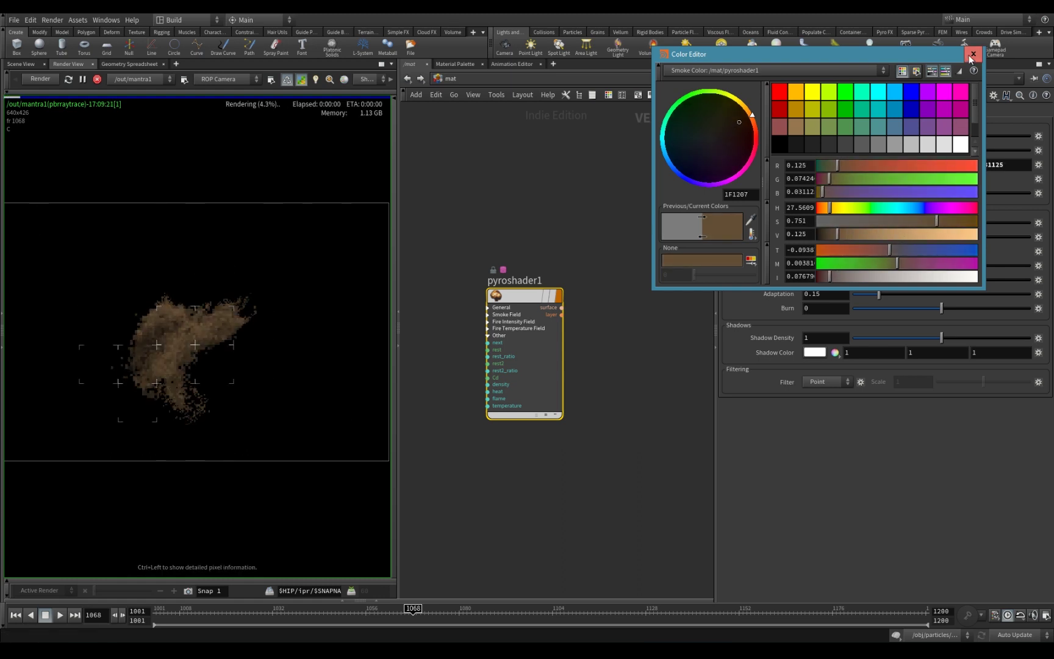
click(972, 54)
Set the Pyro Shader's Smoke Color to 0.16, 0.12, 0.08.
click(874, 166)
double_click(873, 165)
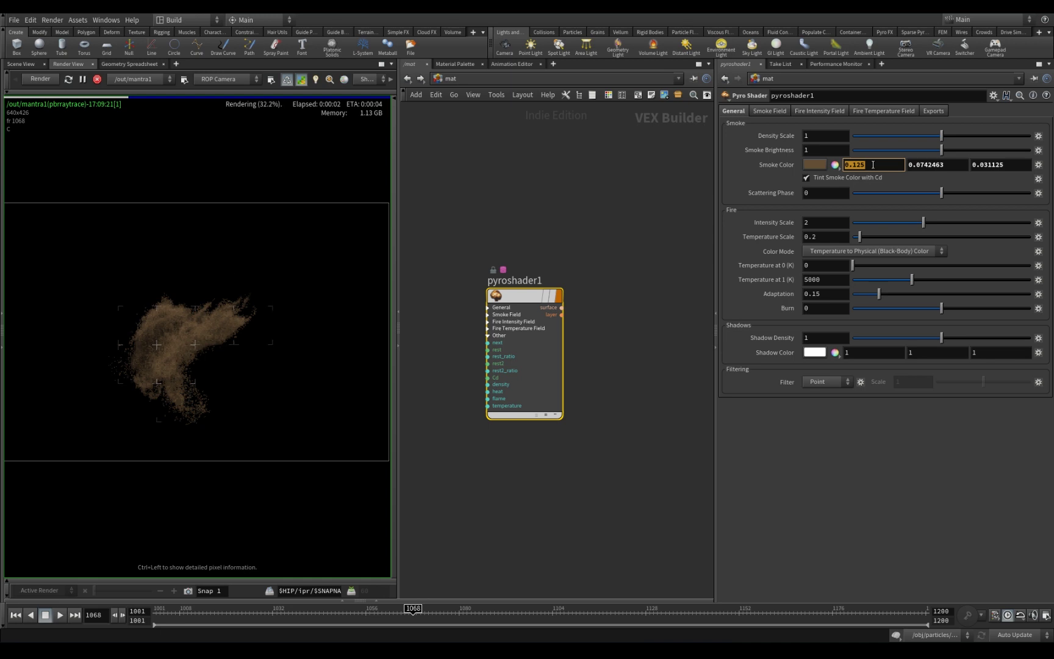
text(0.)
key(Tab)
text(1)
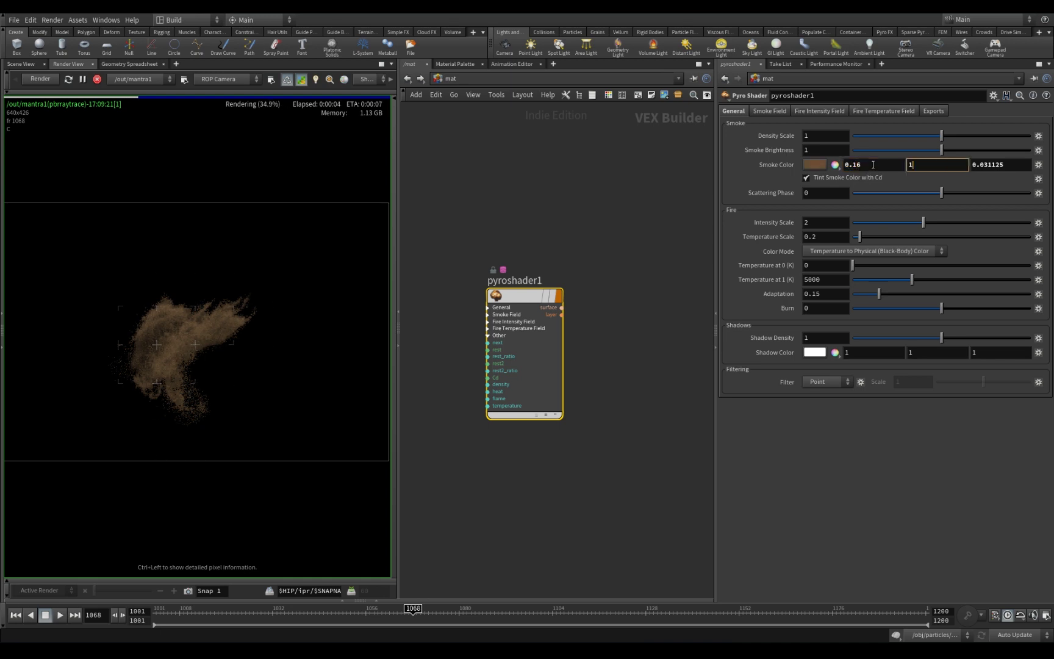
key(BackSpace)
text(0.12)
key(Tab)
text(0.08)
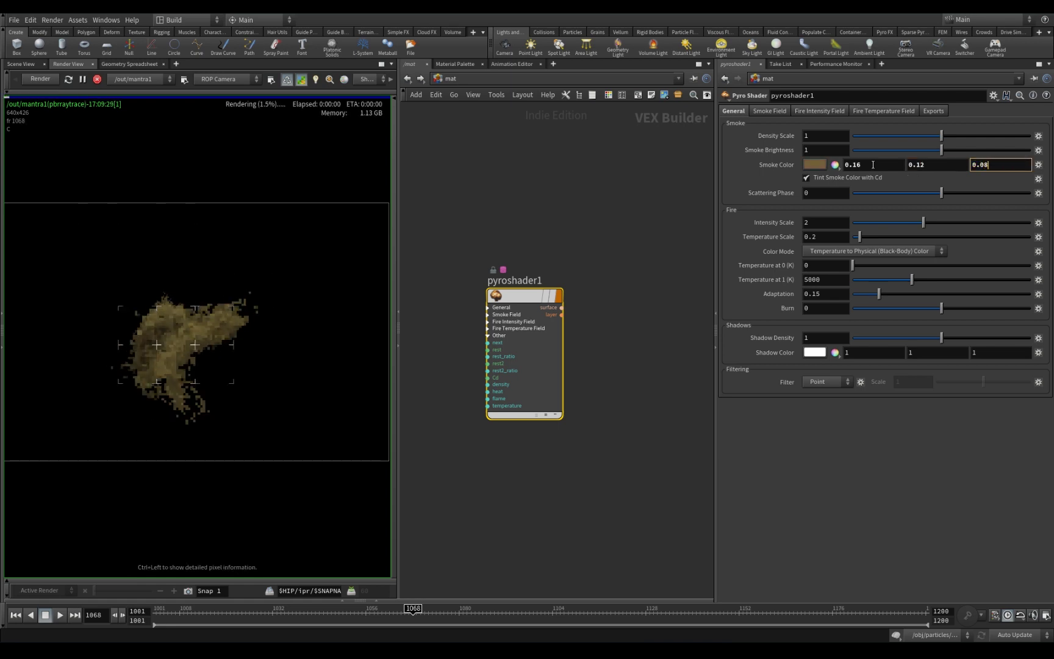
key(Return)
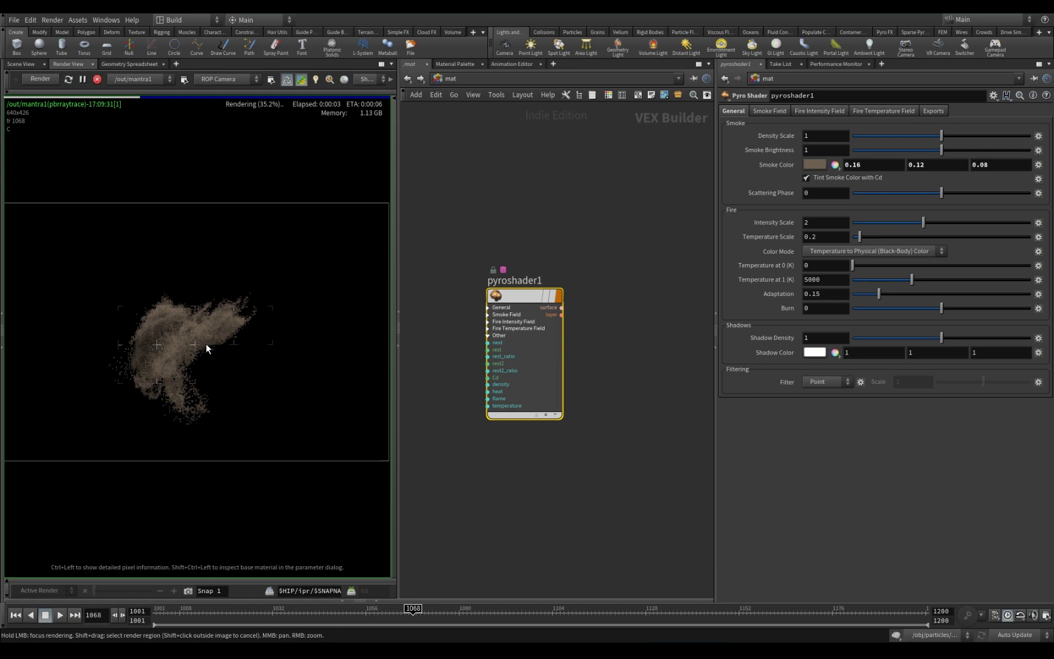
Inspect the tinted smoke in the render and set the Pyro Shader's Density Scale to 3.
scroll(197, 346, up, 2)
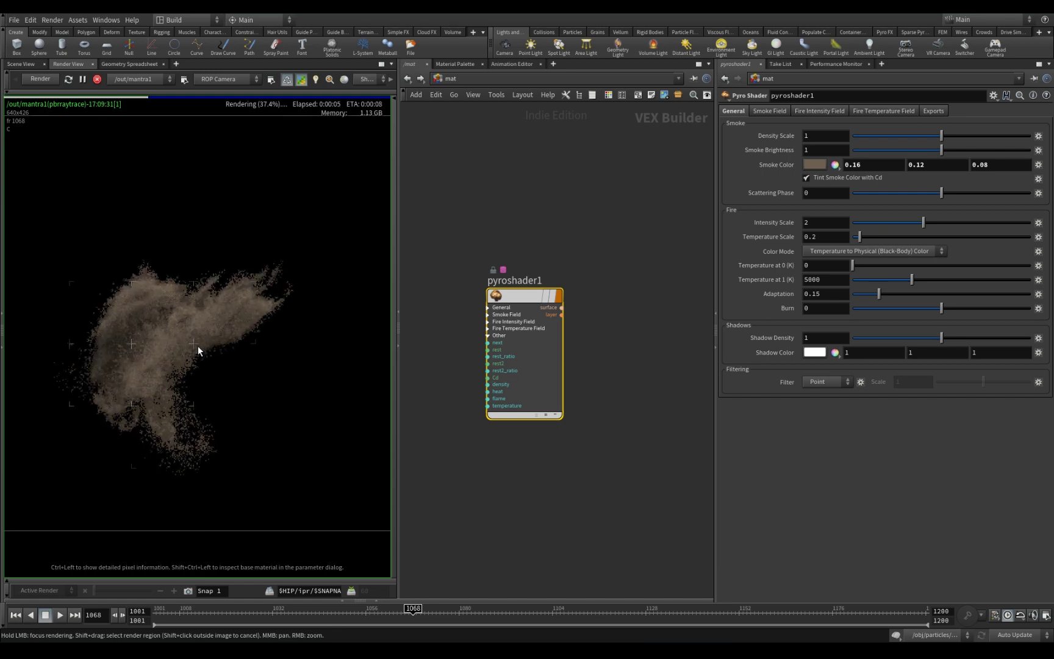
scroll(198, 345, down, 3)
scroll(197, 348, up, 3)
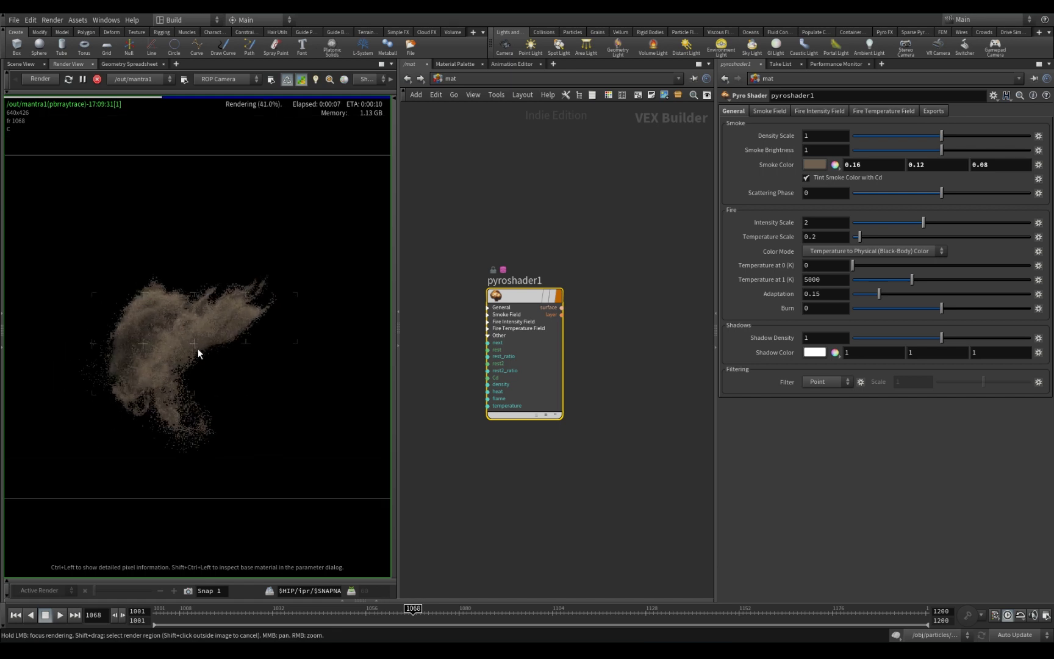
middle_drag(236, 368, 217, 375)
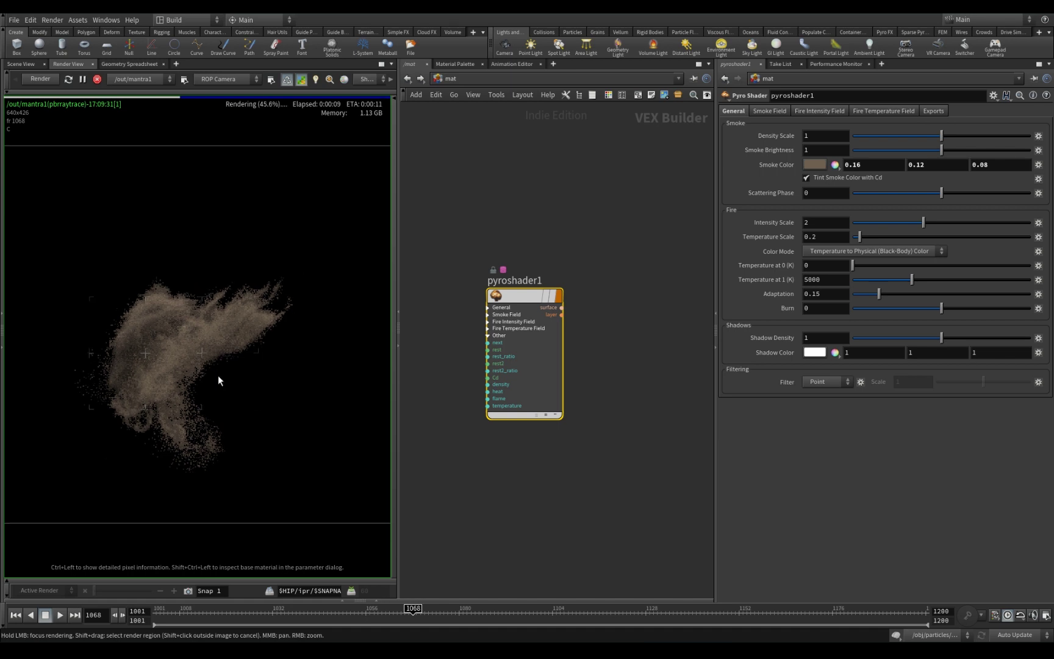
double_click(817, 141)
text(3)
key(Return)
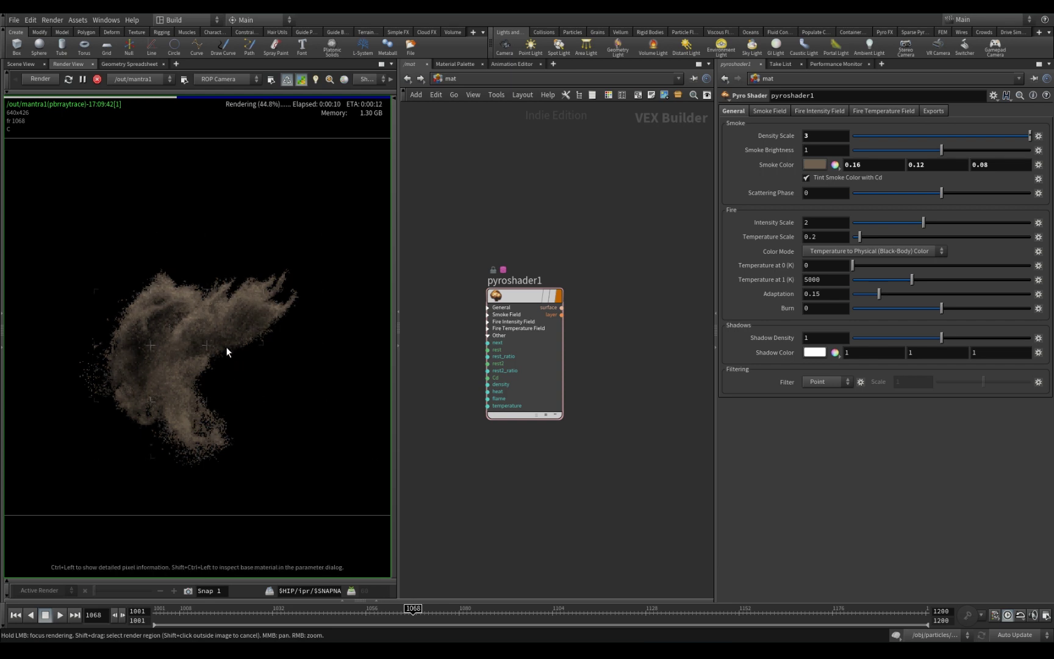
Try a Shadow Density of 2 on the Pyro Shader and set it back to 1.
key(BackSpace)
text(2)
key(Return)
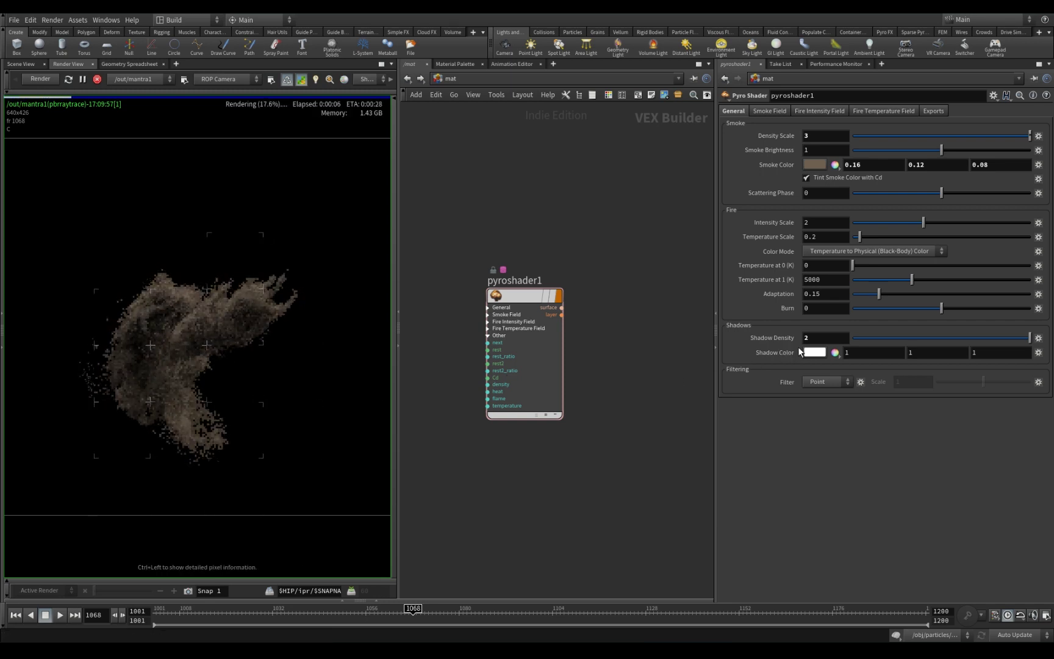
text(1)
key(Return)
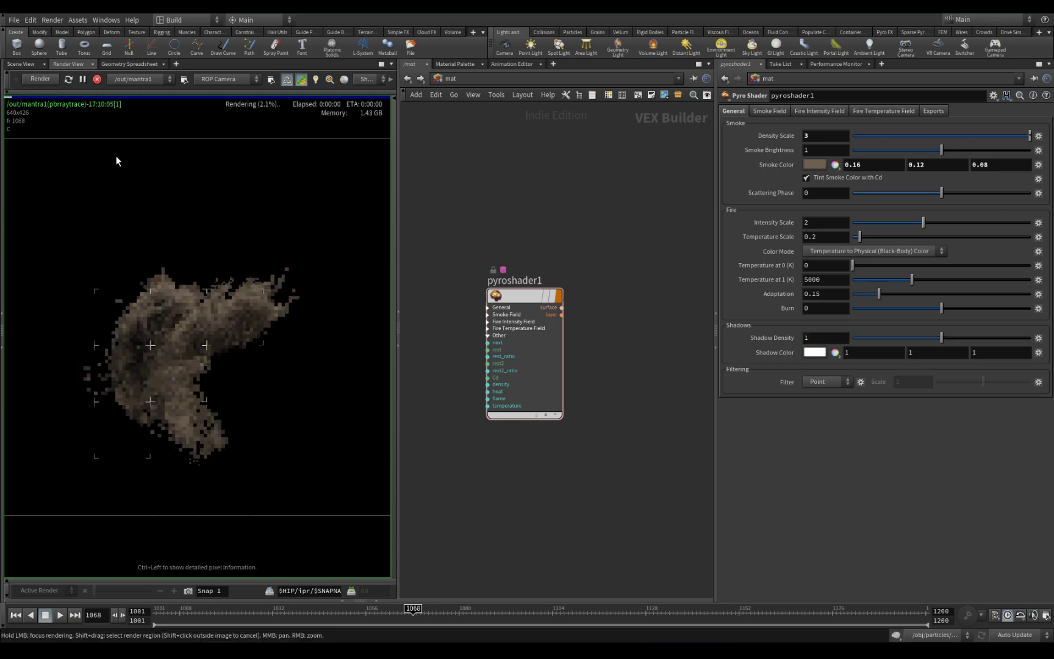
Render the current frame from the Mantra node in the out network to MPlay.
drag(458, 212, 563, 425)
click(447, 78)
click(480, 139)
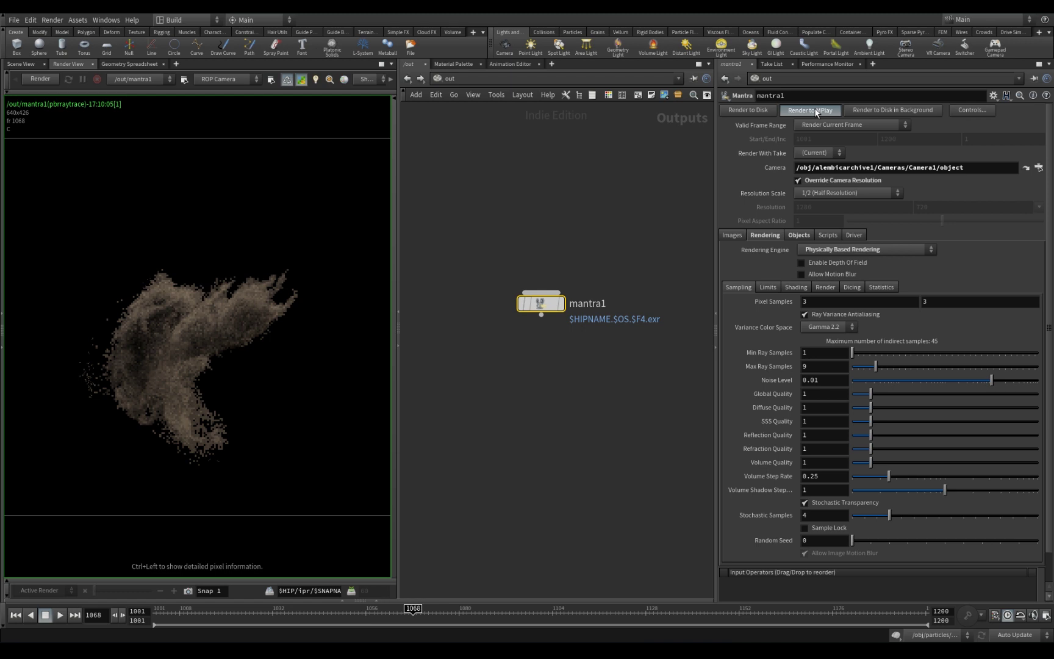
click(814, 109)
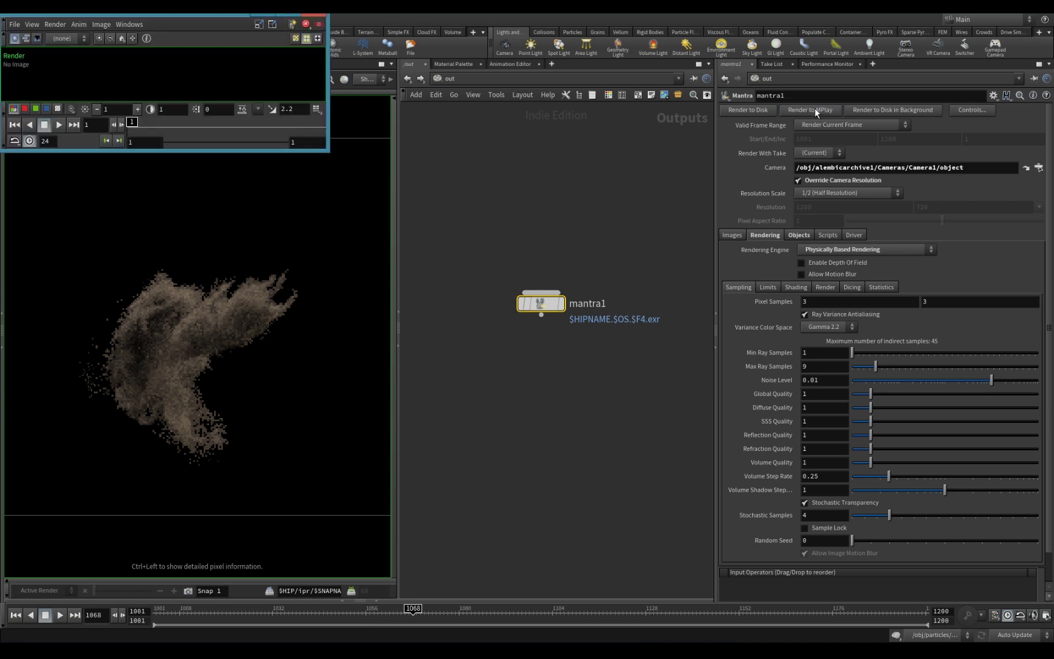
drag(115, 12, 330, 71)
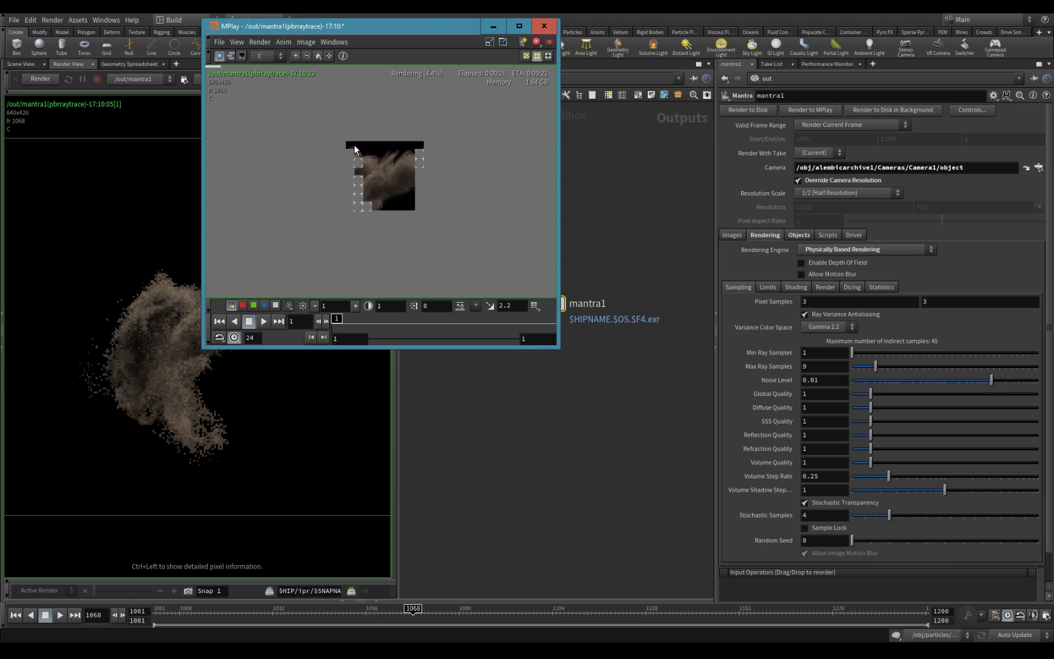
Examine the smoke's shape and color in the MPlay render, then minimize the MPlay window.
scroll(384, 170, up, 4)
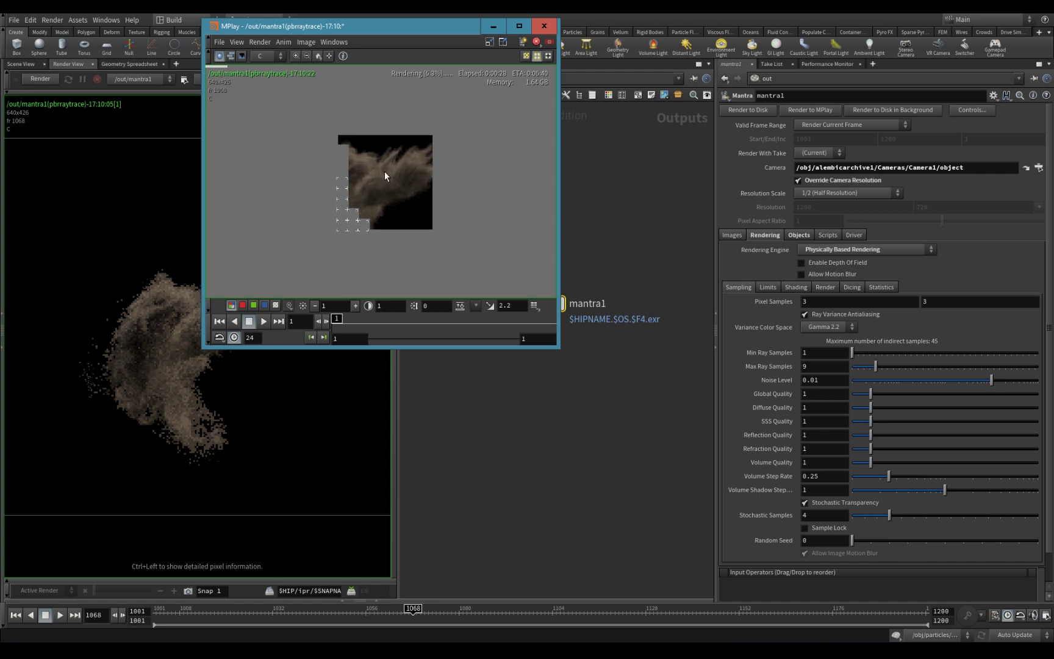
scroll(386, 172, down, 1)
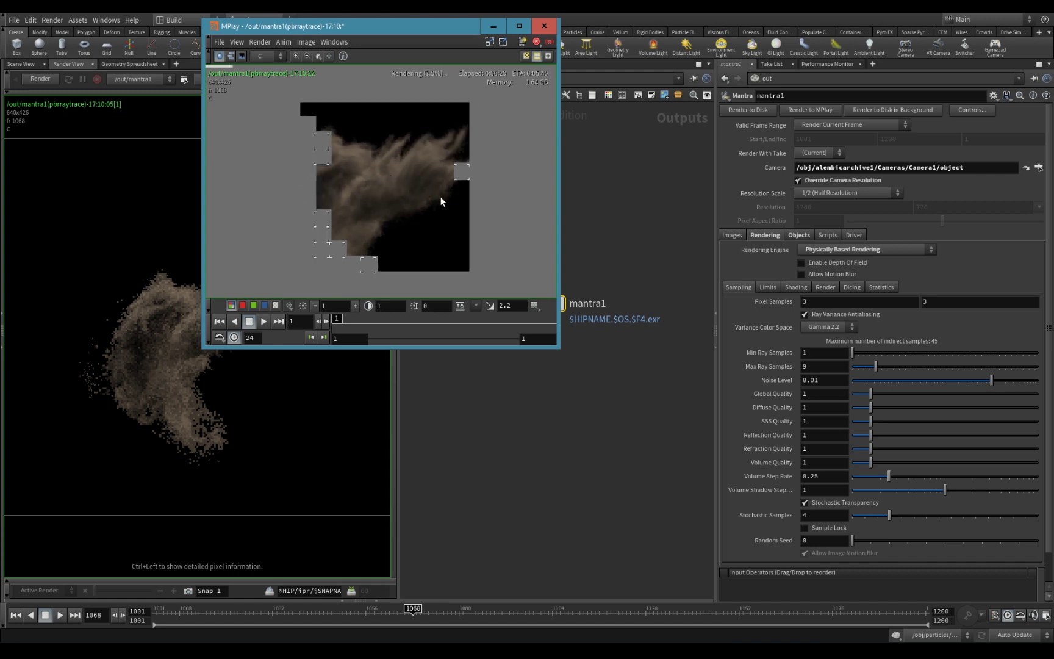
scroll(440, 197, down, 2)
scroll(440, 197, down, 1)
middle_drag(440, 197, 407, 187)
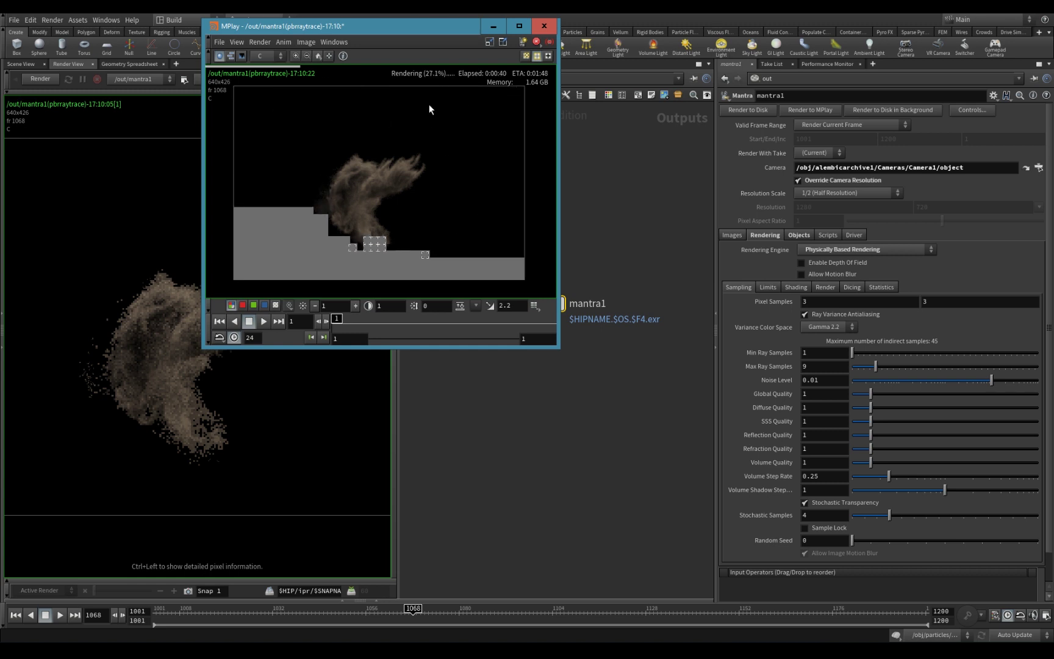
scroll(363, 200, up, 1)
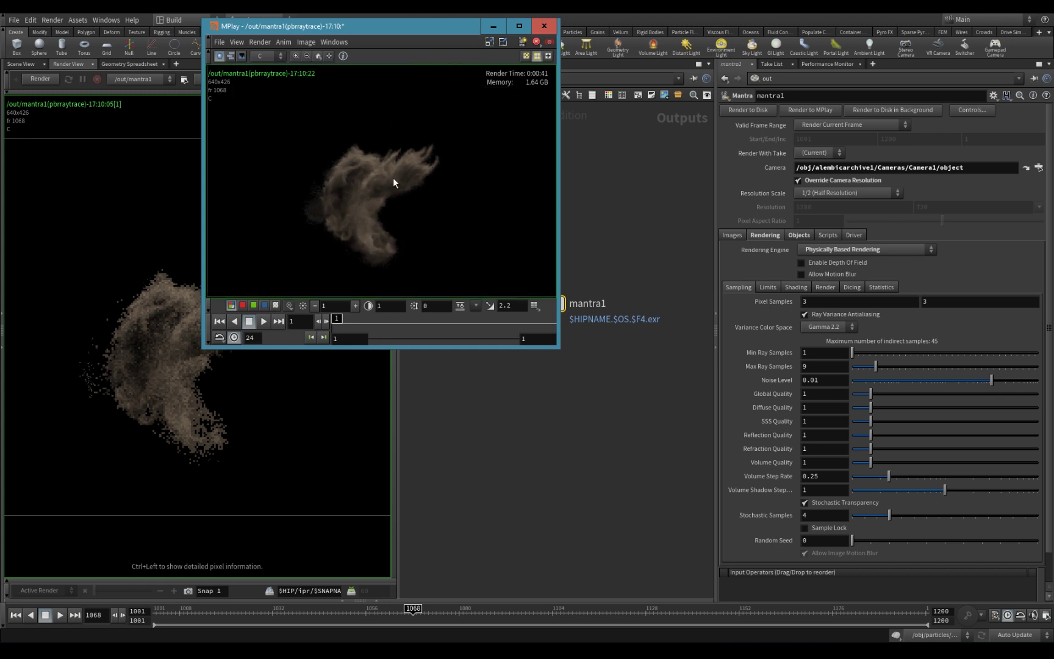
middle_drag(359, 206, 367, 209)
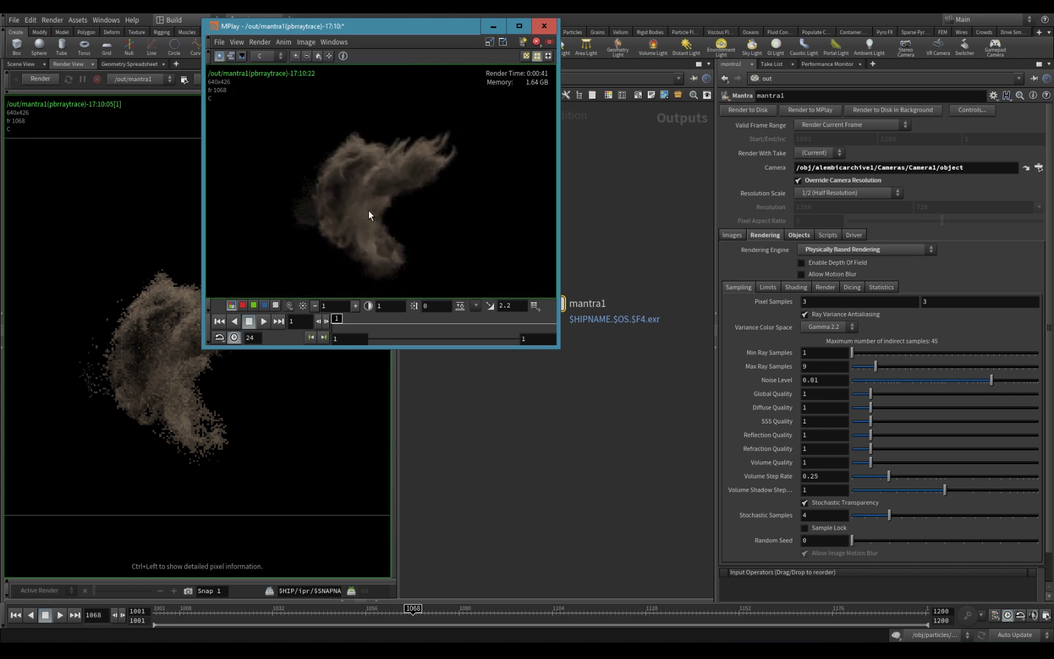
click(494, 28)
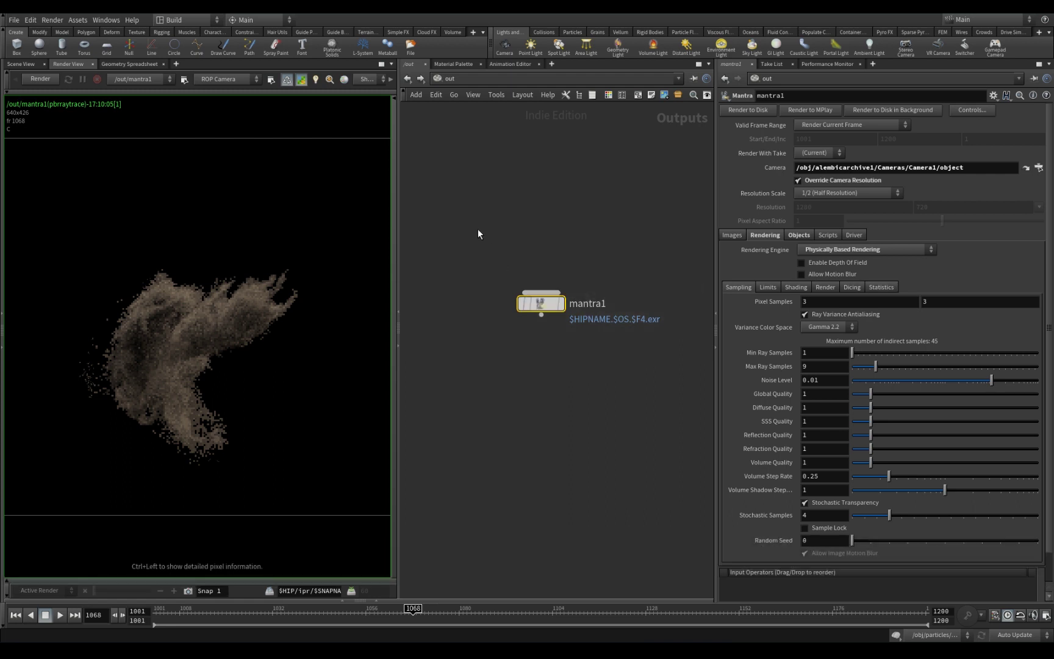
Look through the Mantra node's Limits, Shading, Render, Dicing and Statistics rendering settings.
click(767, 286)
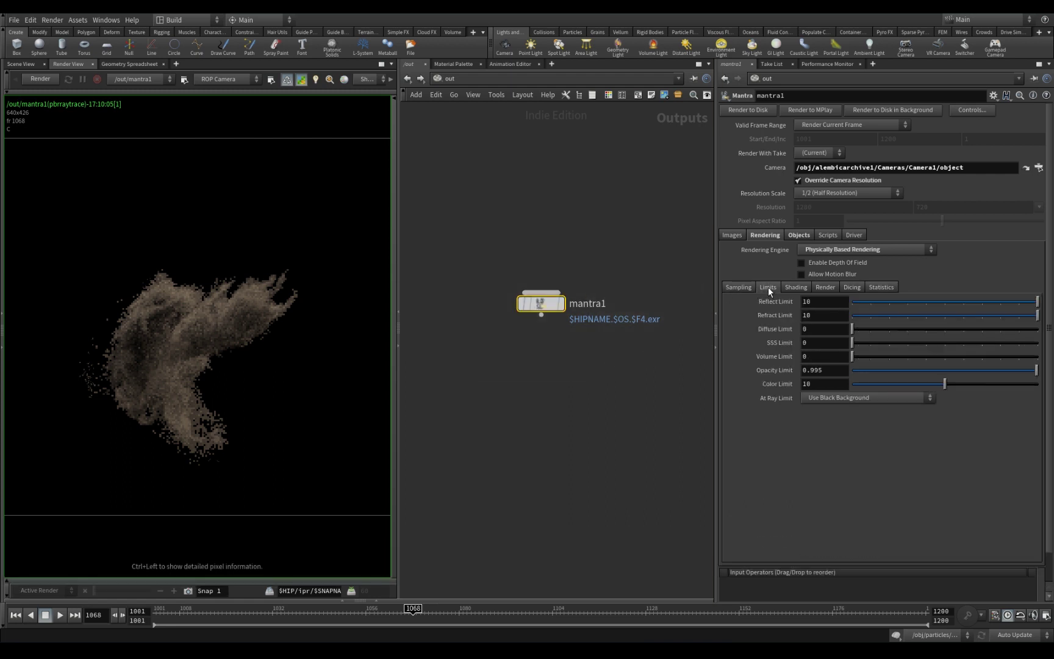
click(793, 286)
click(820, 285)
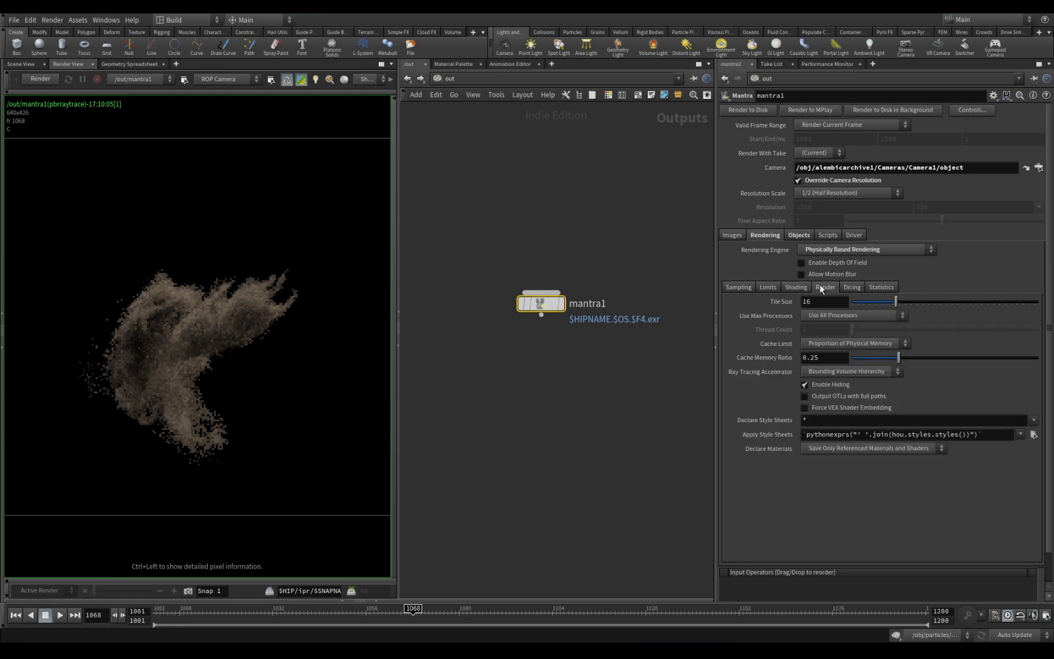
click(855, 287)
click(890, 288)
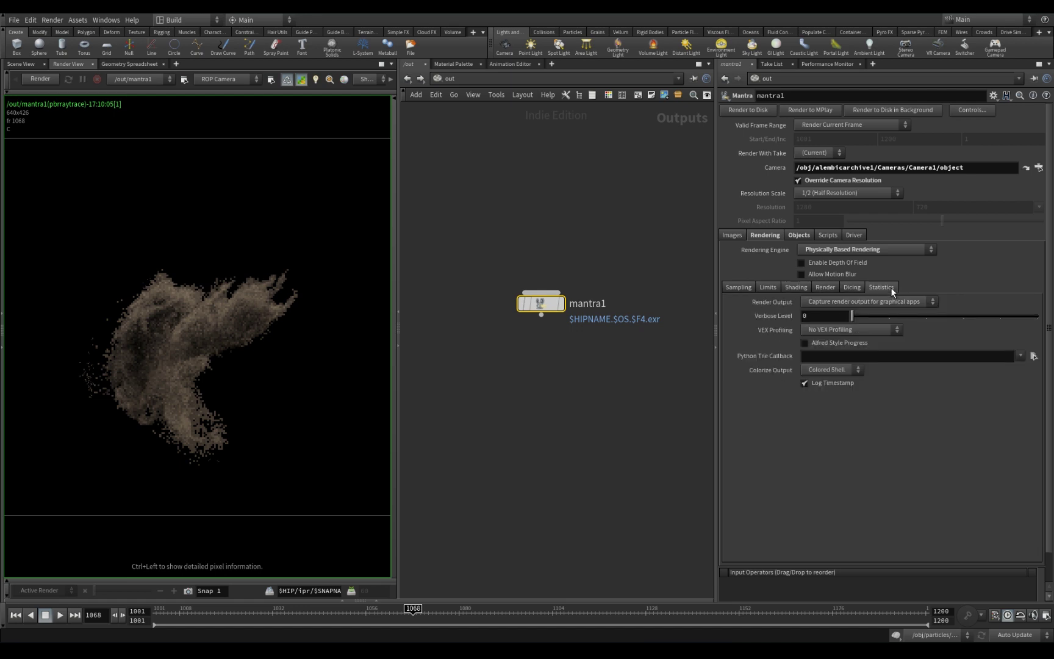
click(791, 286)
click(821, 287)
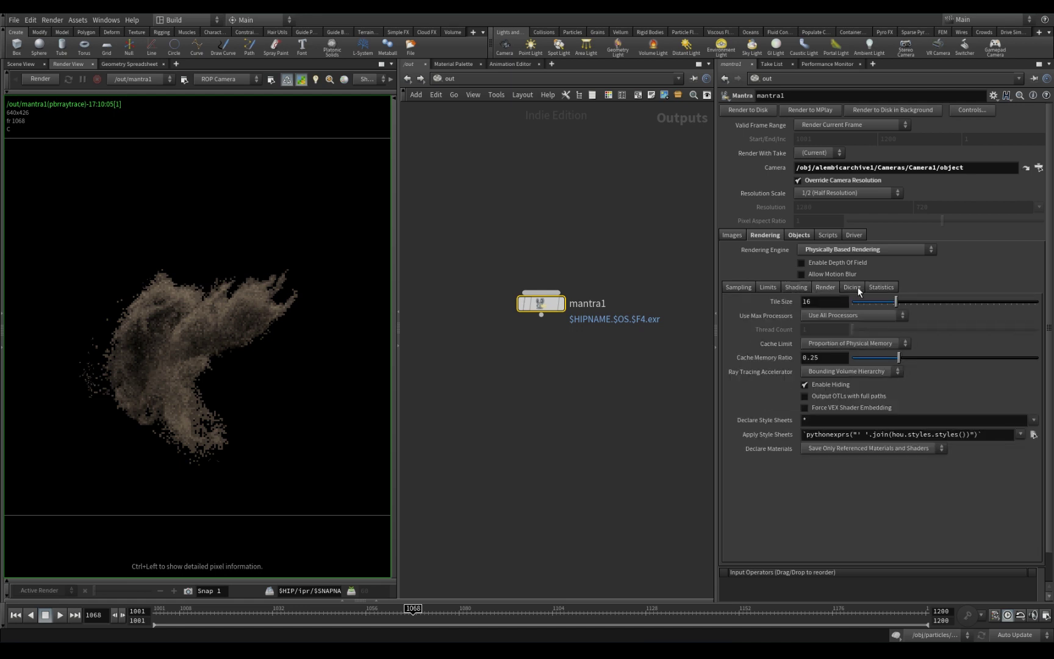
click(857, 286)
click(878, 287)
click(802, 286)
click(828, 287)
click(854, 286)
click(879, 286)
Compare the Mantra node's Sampling settings, including Min Ray Samples, with its Limits settings.
click(767, 287)
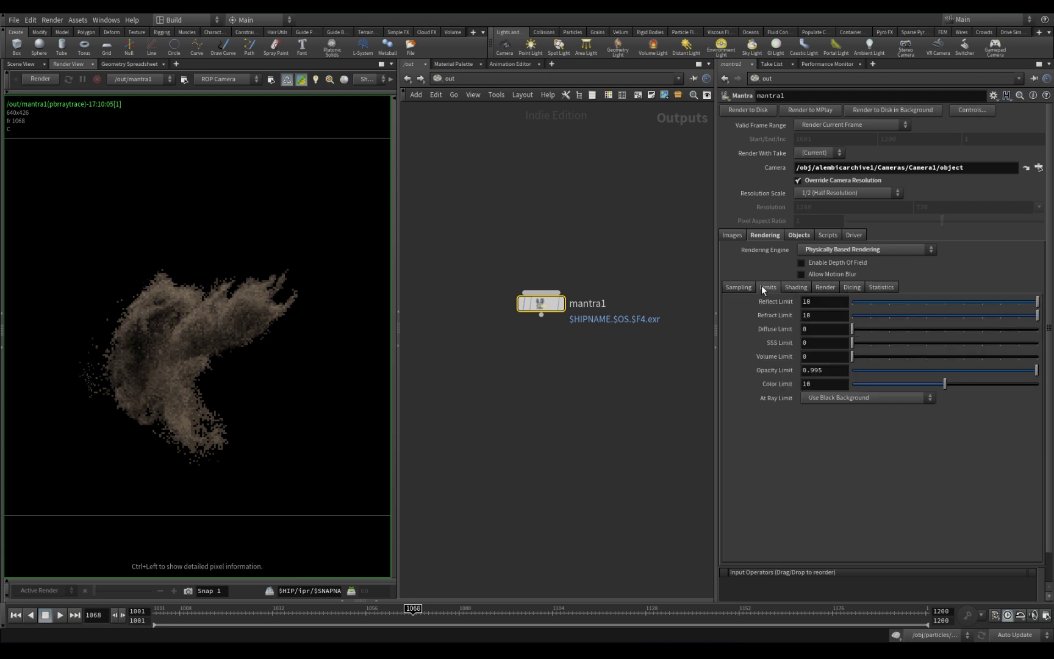
click(734, 286)
click(768, 288)
click(742, 284)
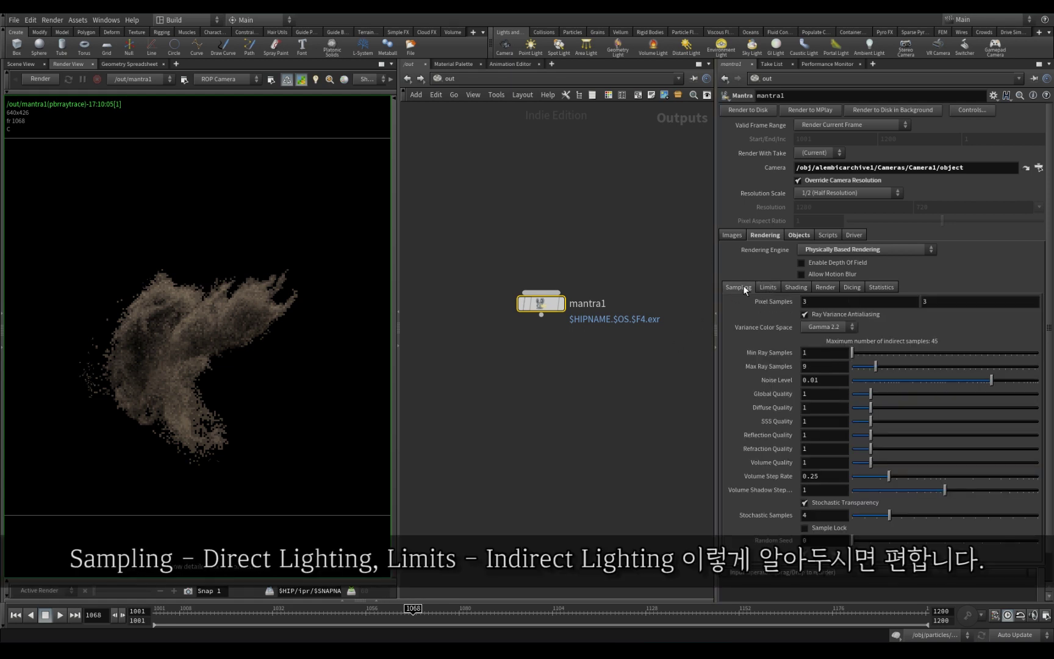
mouse_move(780, 354)
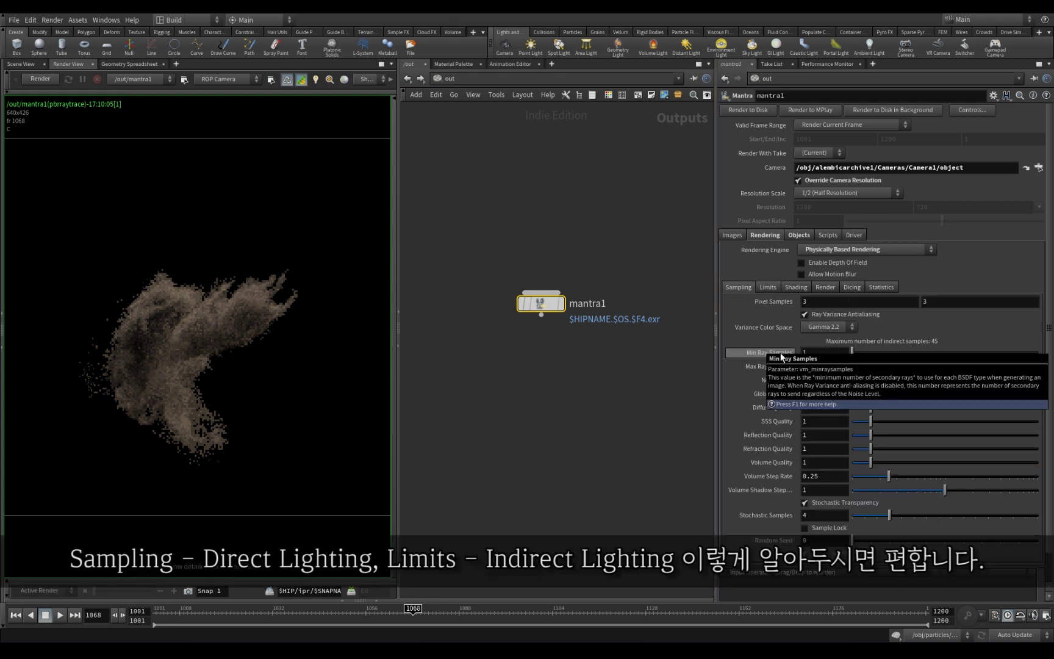
click(772, 285)
mouse_move(786, 303)
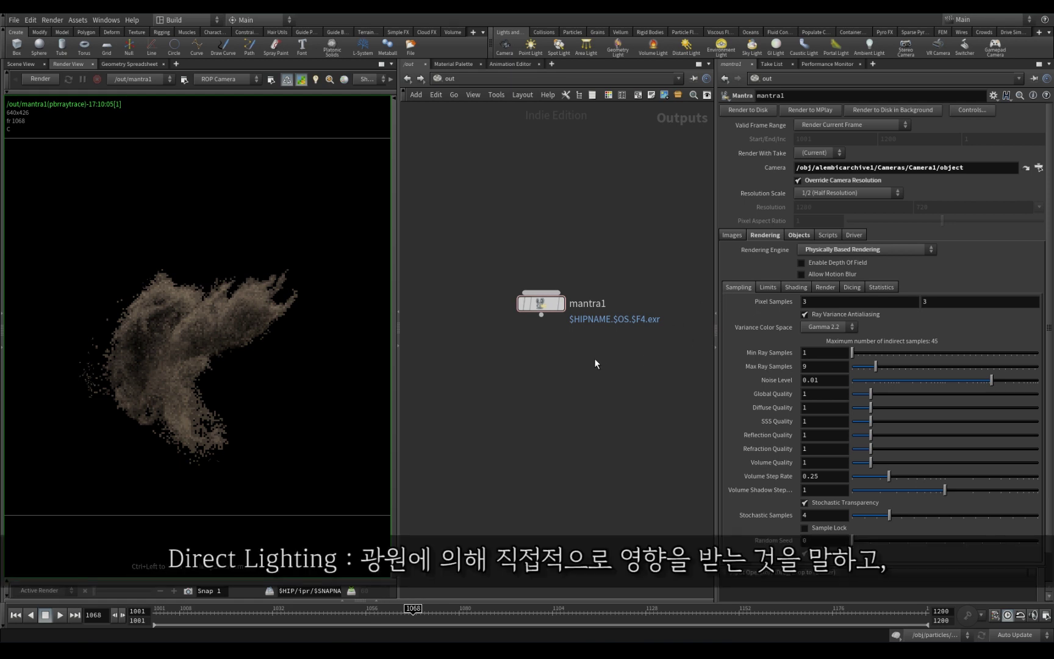
Return to the object level and examine the smoke, the environment and distant lights, and the surrounding ground from several angles.
click(447, 78)
click(472, 127)
drag(591, 325, 572, 485)
click(21, 63)
drag(320, 293, 241, 294)
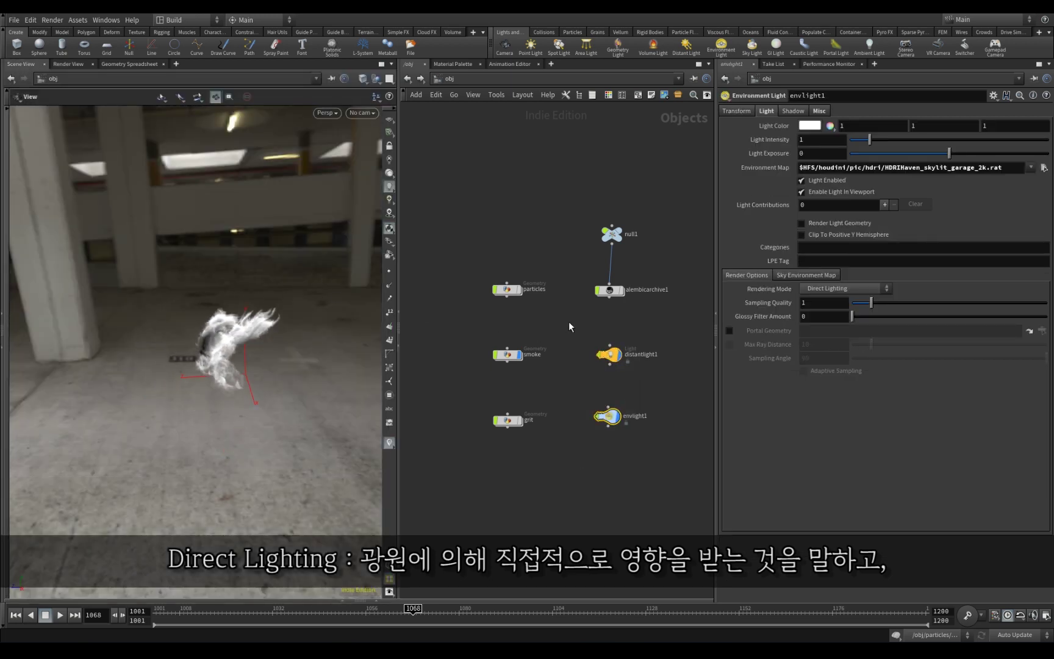
drag(570, 325, 635, 377)
drag(340, 323, 297, 367)
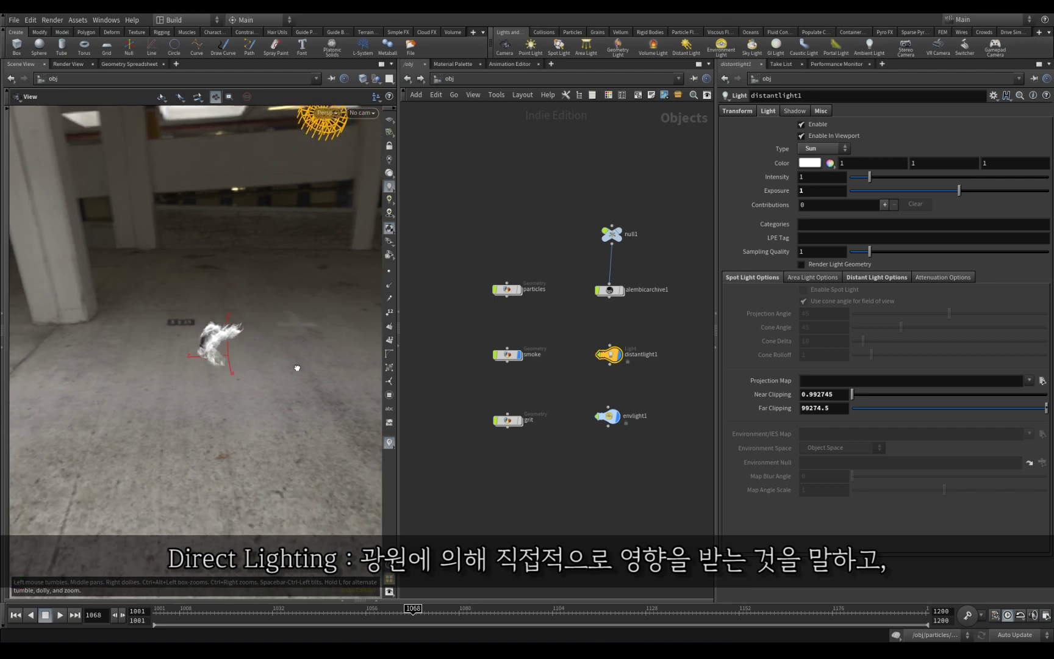
drag(591, 316, 640, 280)
drag(262, 317, 250, 386)
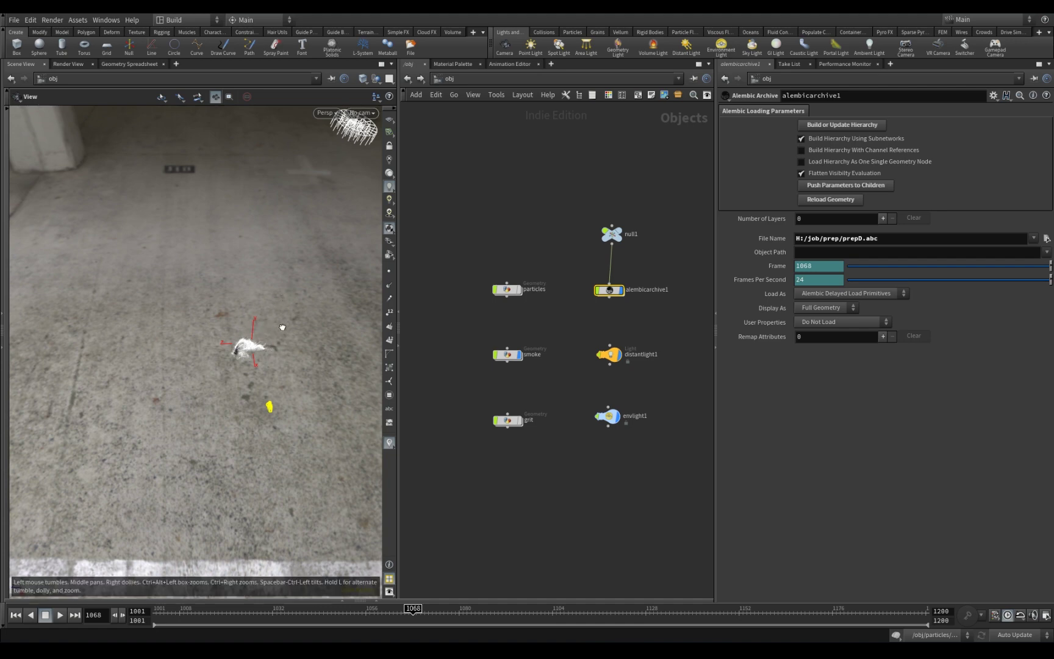
drag(281, 331, 287, 306)
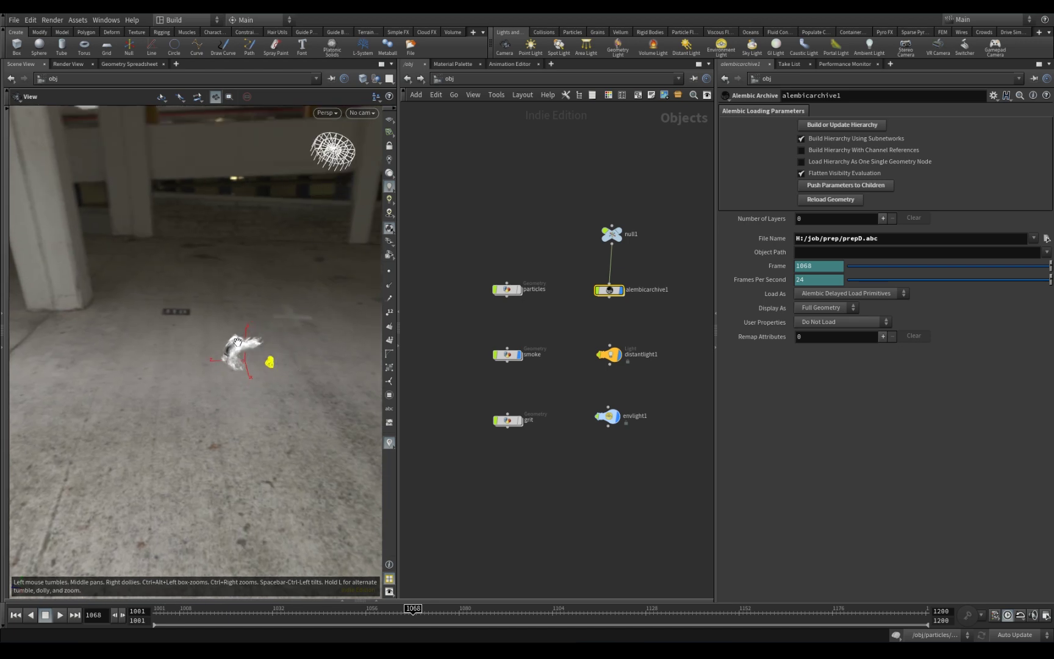
drag(284, 341, 328, 350)
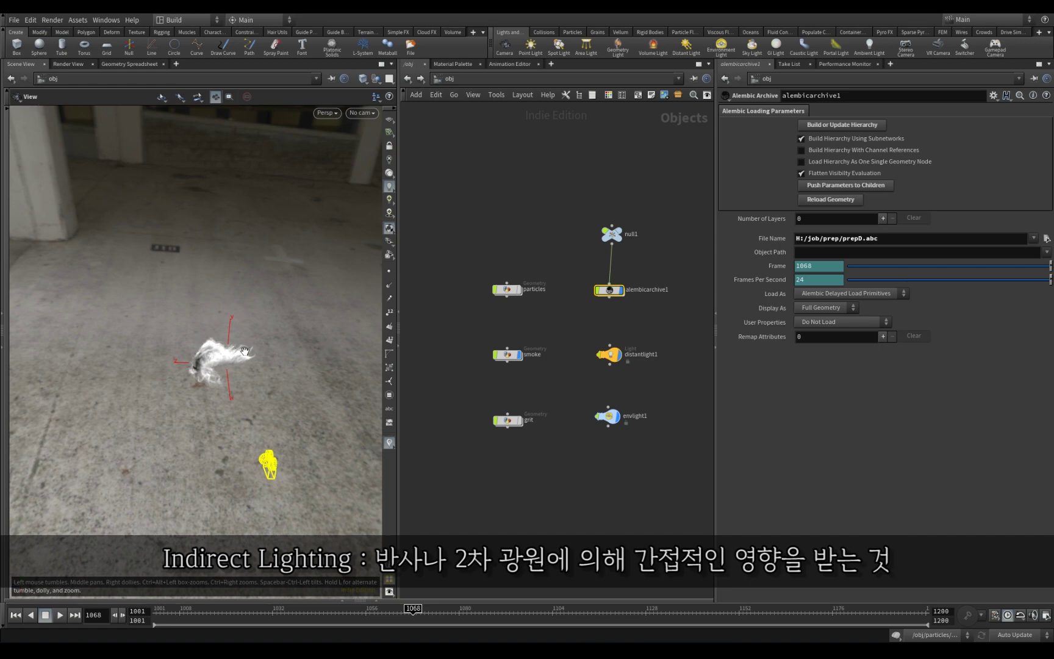
drag(229, 346, 223, 335)
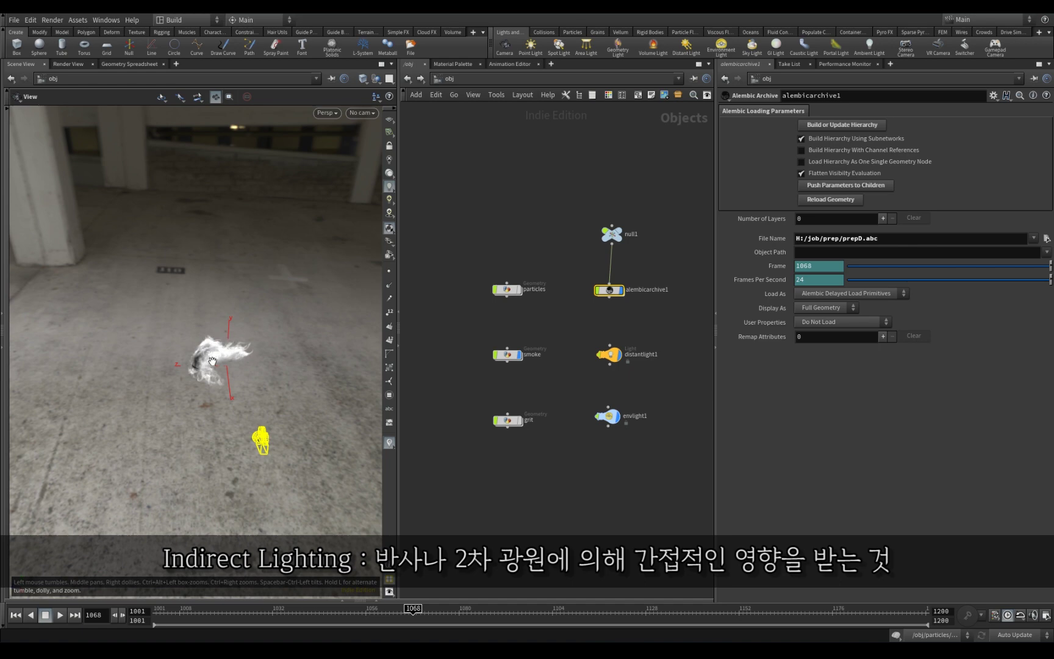
drag(233, 357, 267, 350)
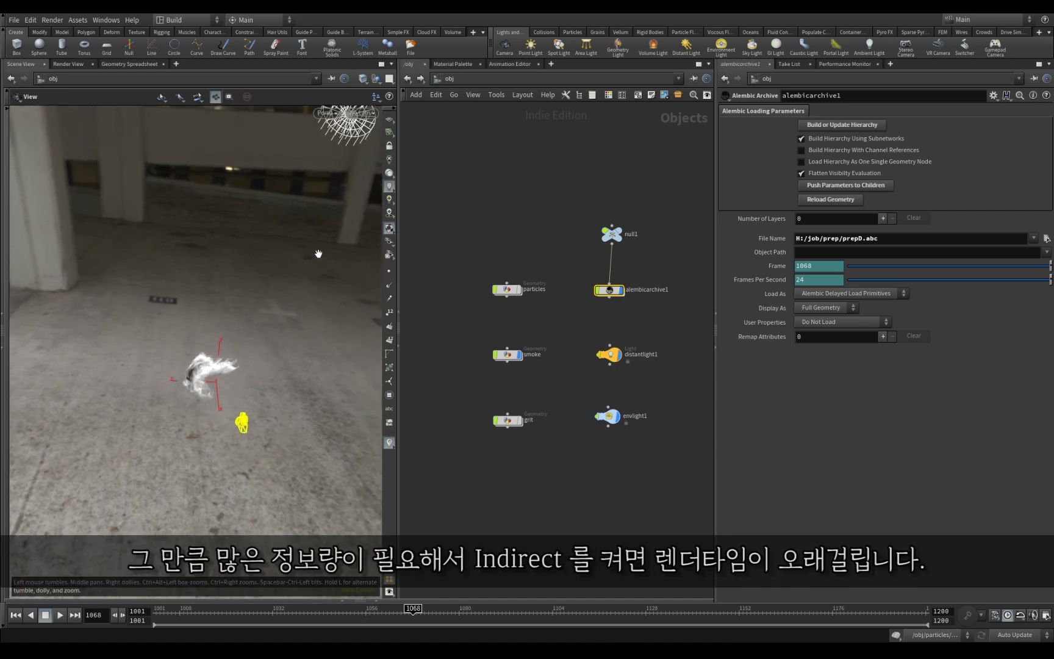
Return to the out network and add an extra image plane to the Mantra node with the VEX variable direct.
click(437, 79)
click(472, 144)
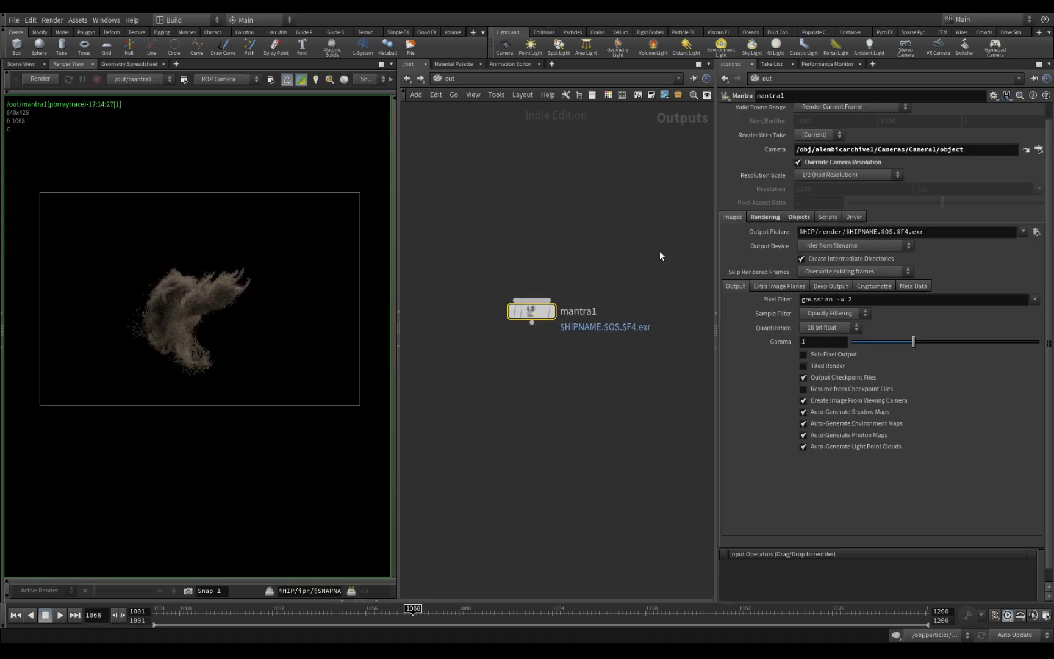
click(780, 289)
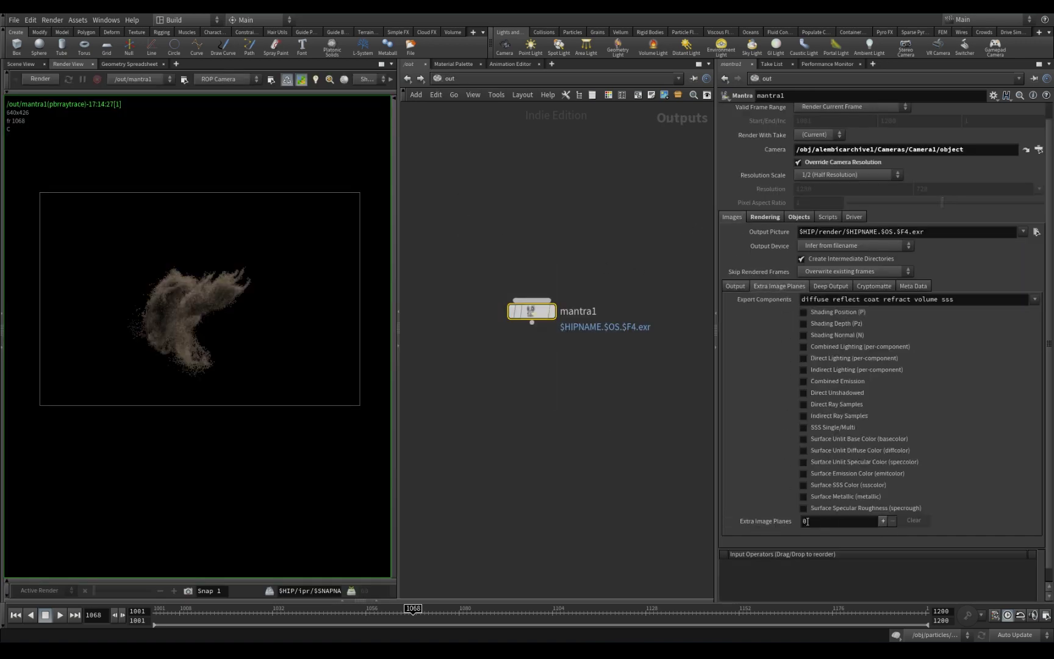
click(882, 520)
scroll(880, 525, down, 2)
click(855, 486)
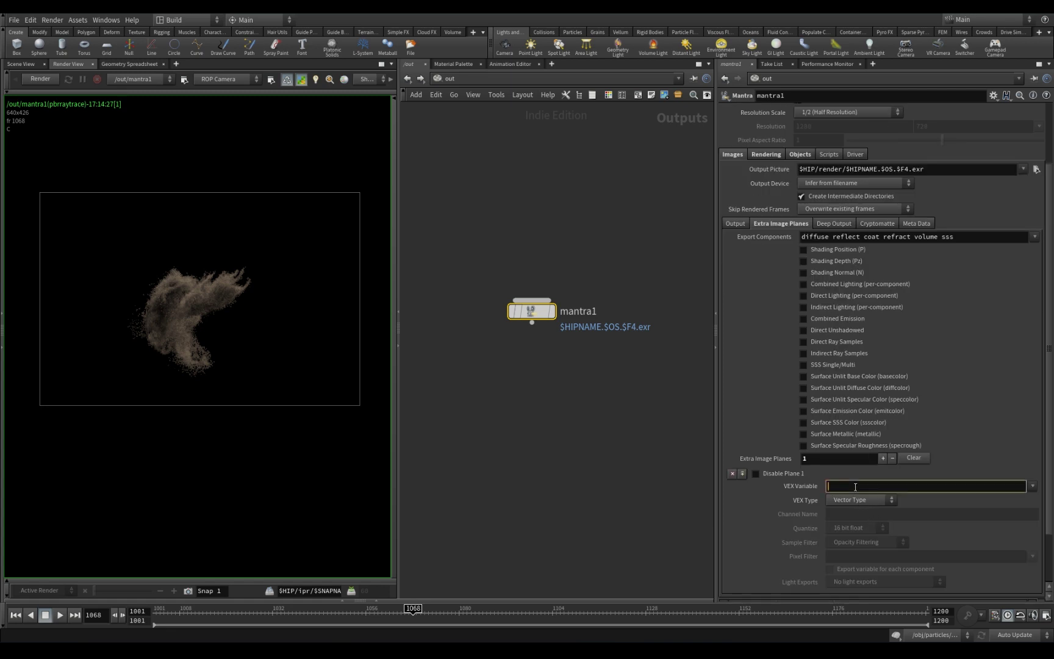
text(di)
key(Return)
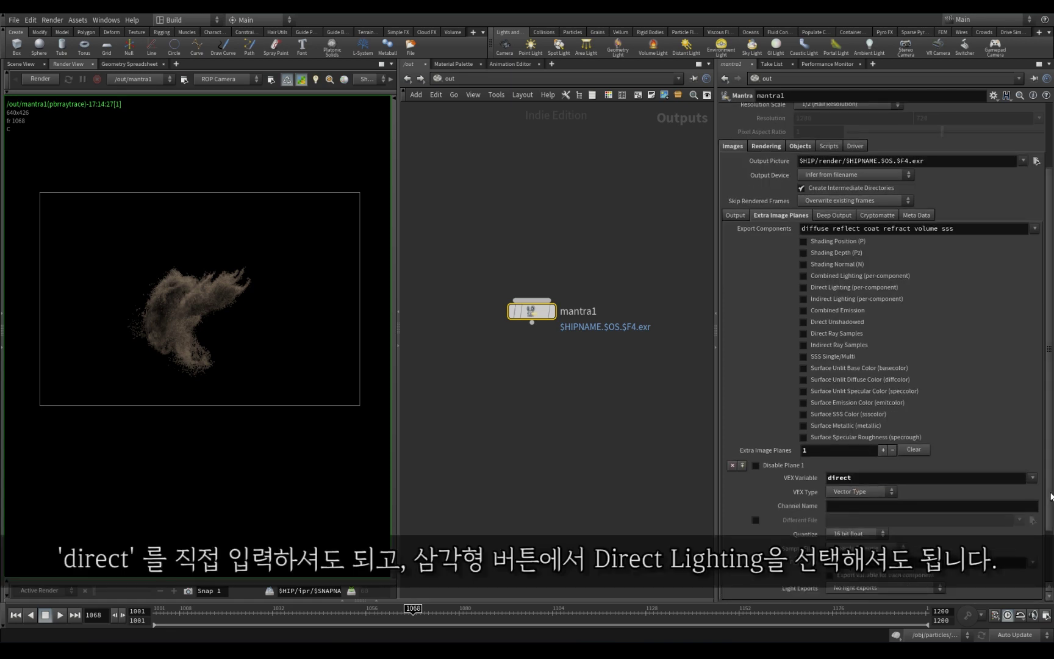
Set the direct image plane's Light Exports to Export variable for each light.
scroll(877, 541, down, 3)
click(867, 517)
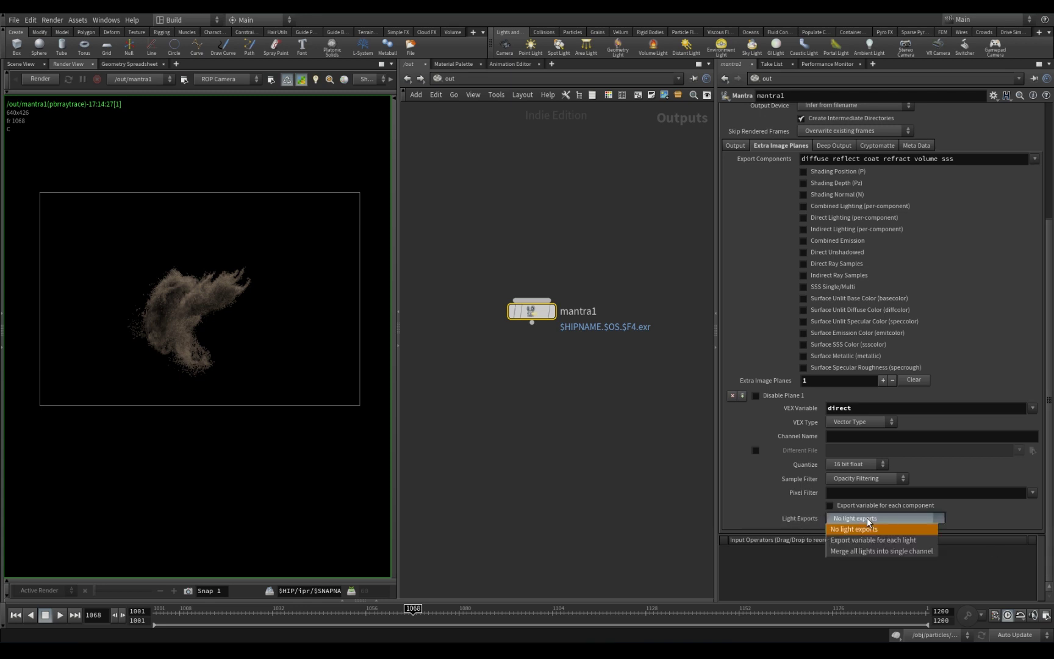
click(867, 541)
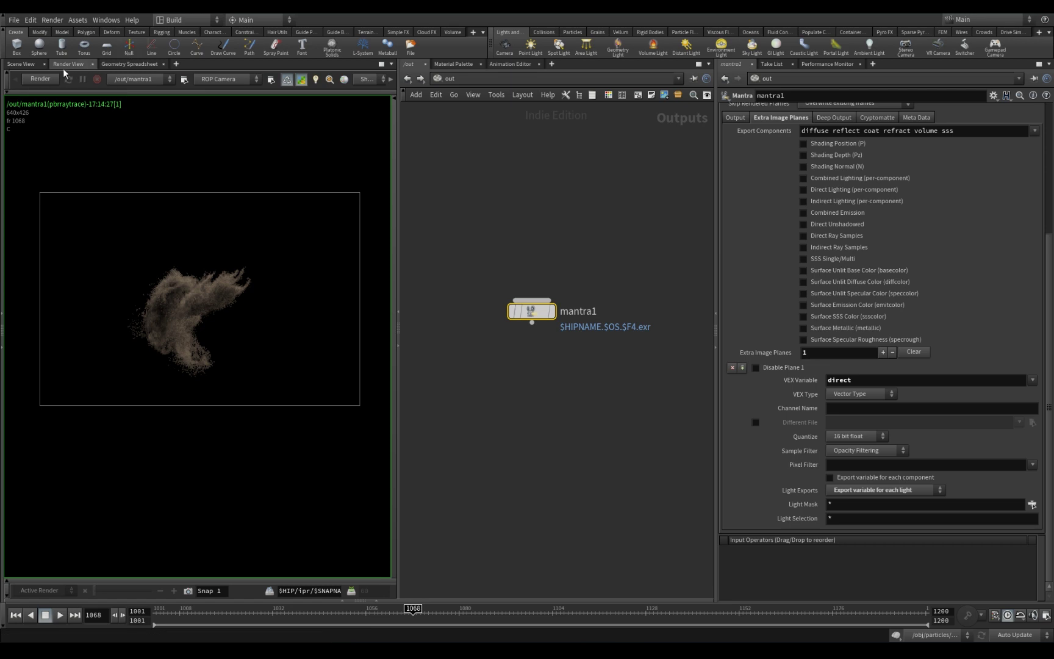
Start a new render of the smoke in the Render View and show its image plane display options.
click(39, 79)
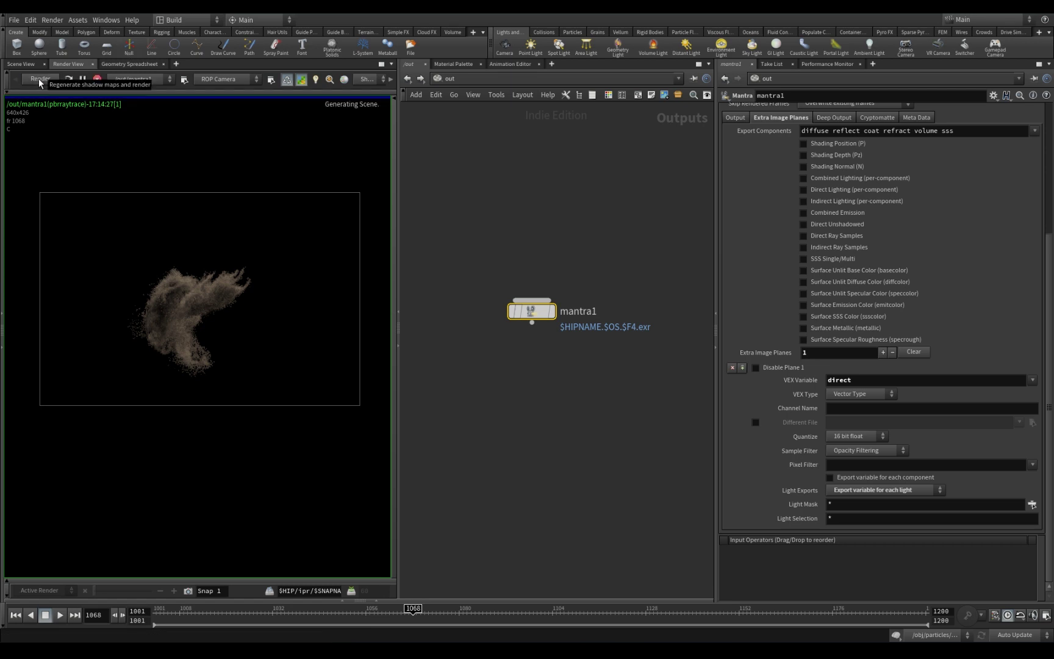
click(6, 94)
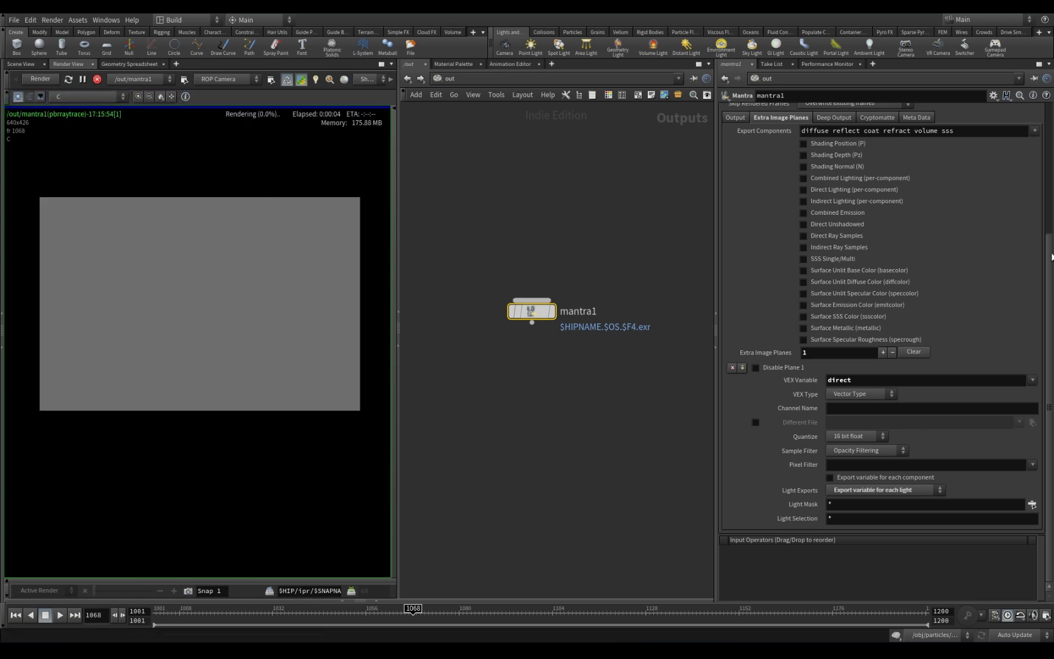
drag(1051, 257, 1042, 114)
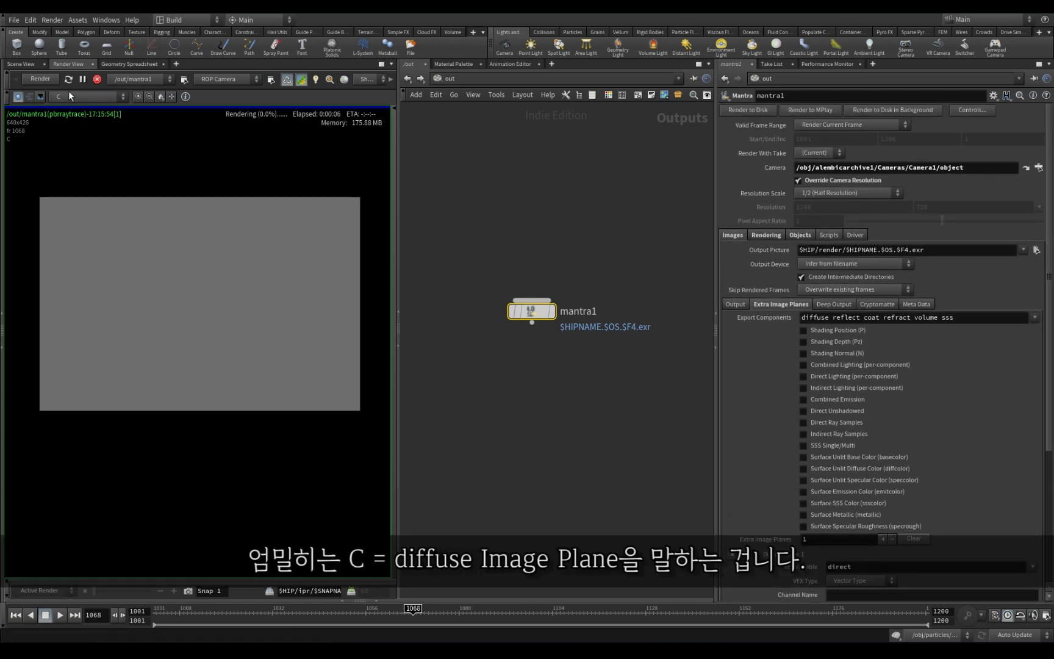
Compare the distantlight1_direct and envlight1_direct image planes with the combined C plane in the render.
click(109, 95)
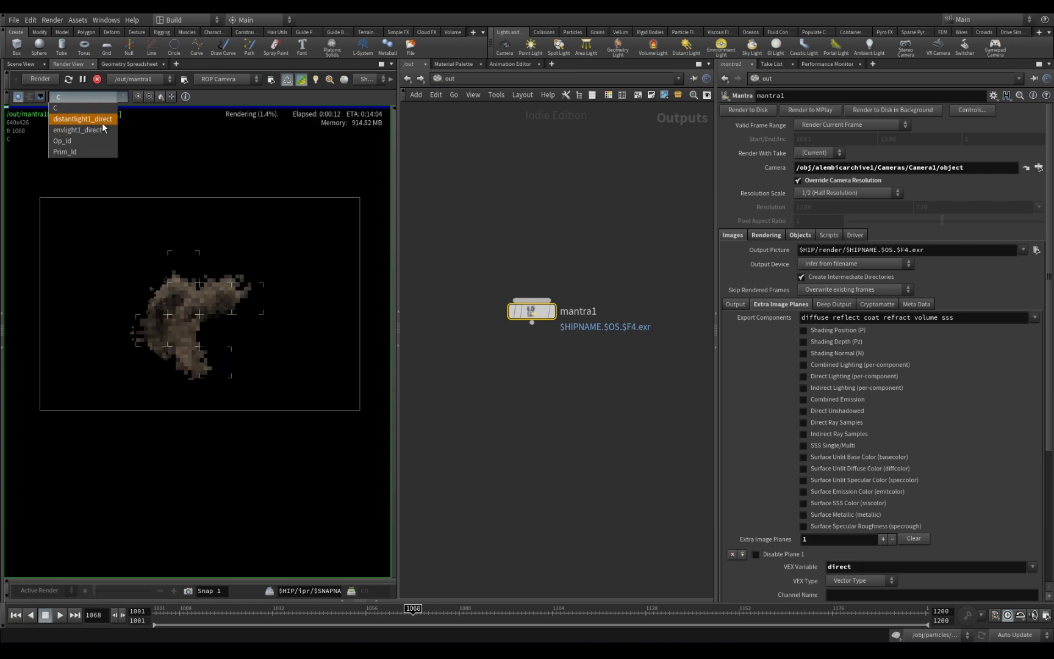
click(101, 122)
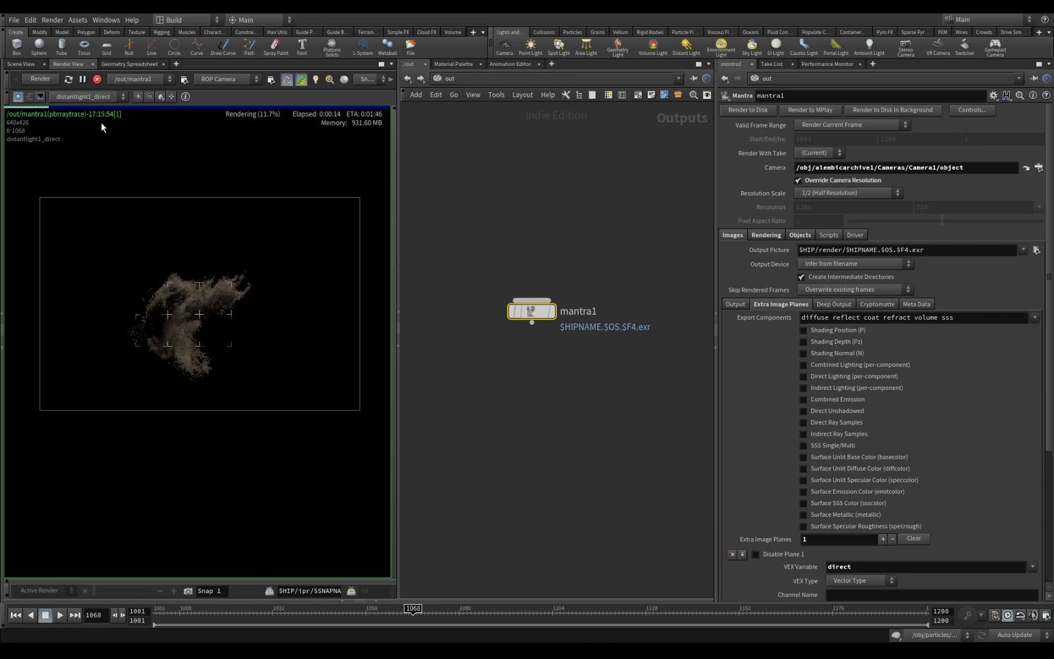
click(100, 99)
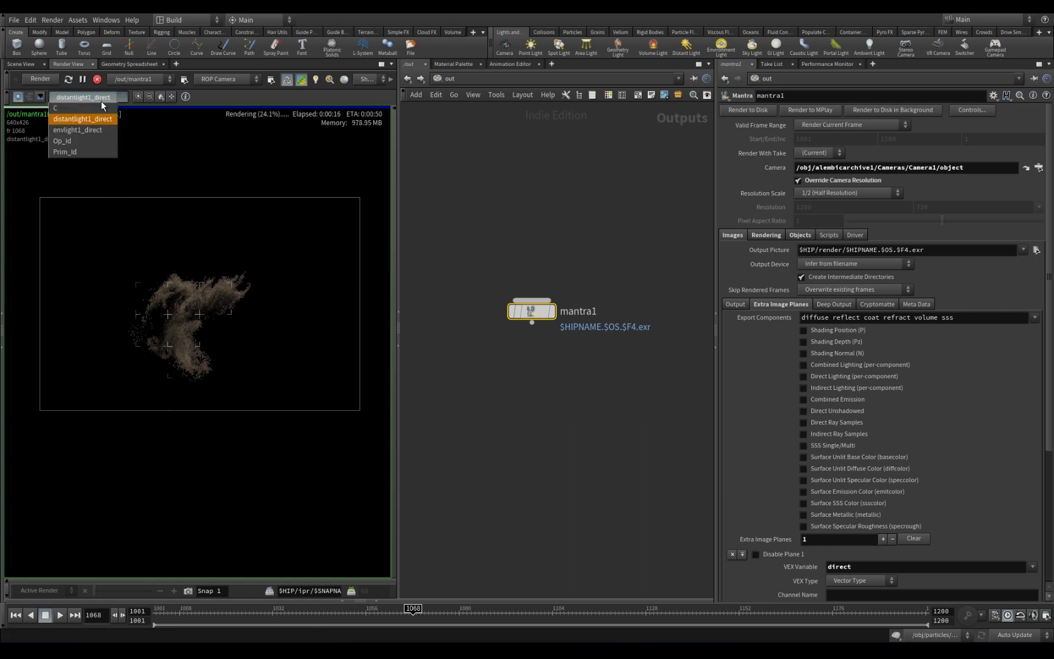
click(95, 133)
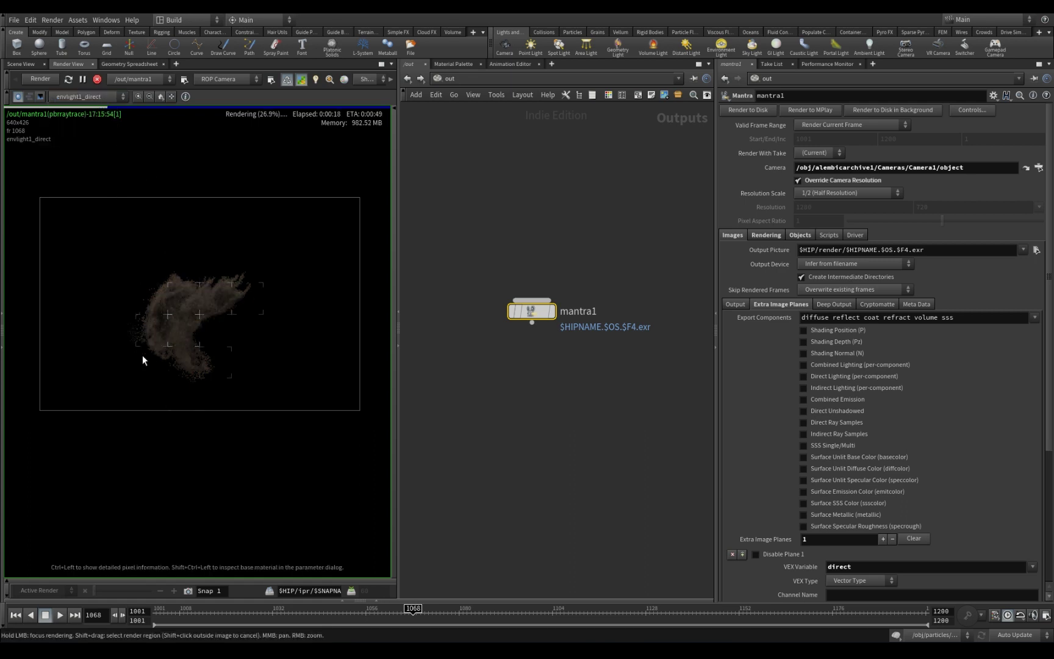
click(104, 97)
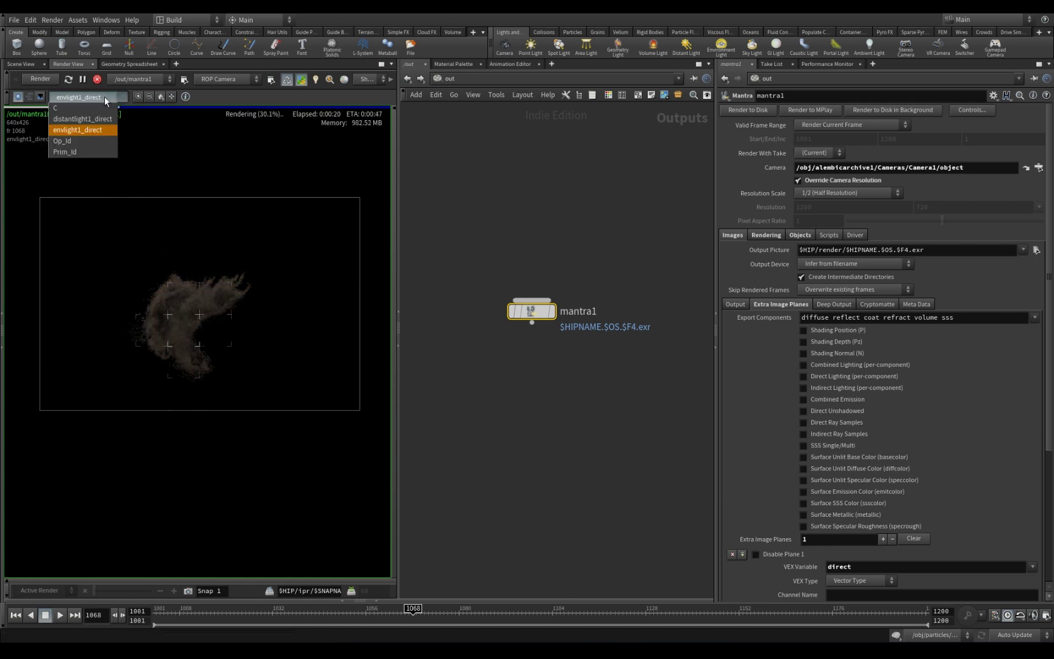
click(93, 108)
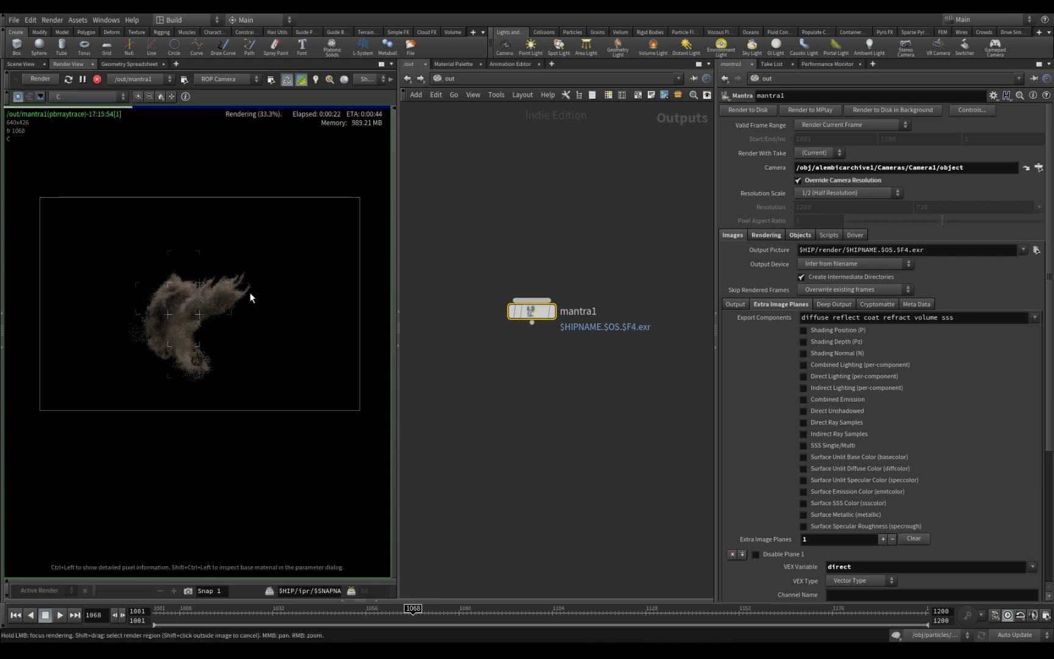
click(109, 96)
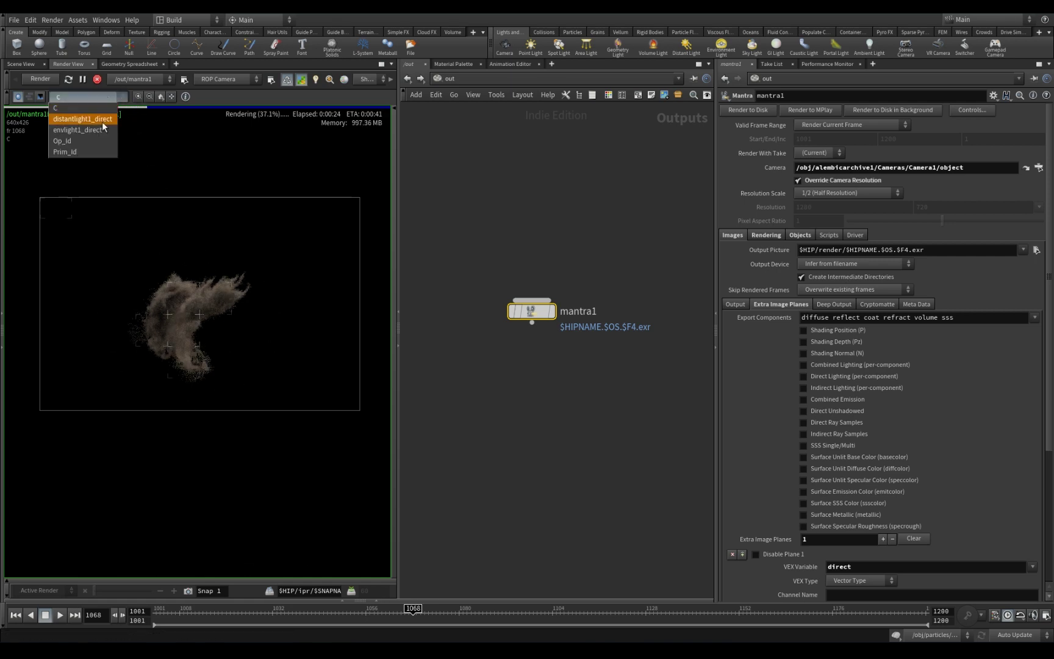
click(102, 119)
click(100, 99)
click(96, 130)
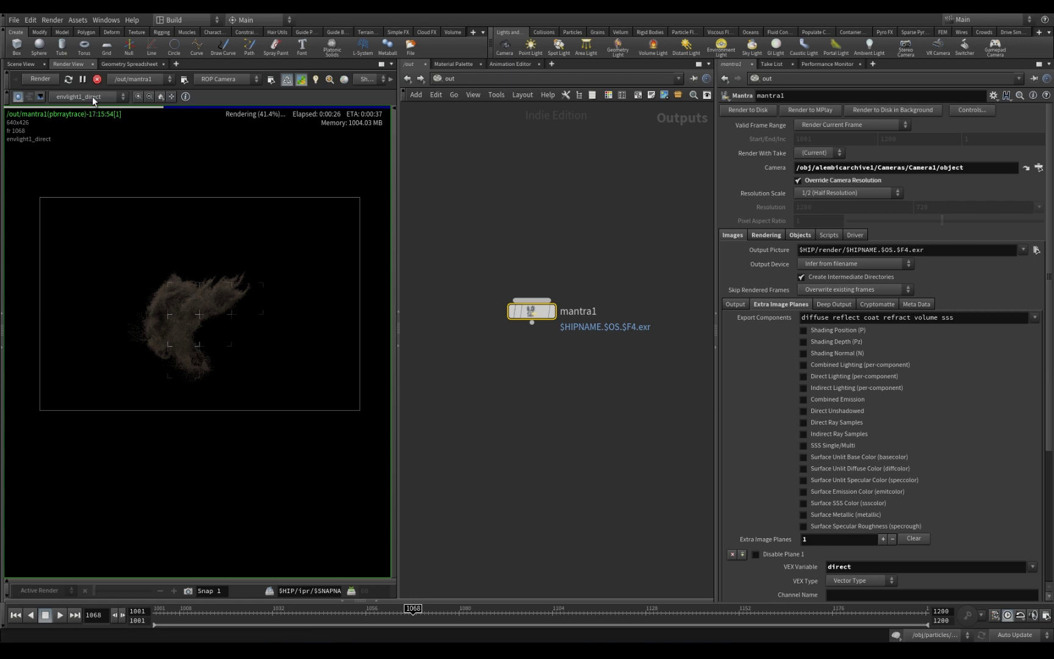
click(92, 96)
click(91, 107)
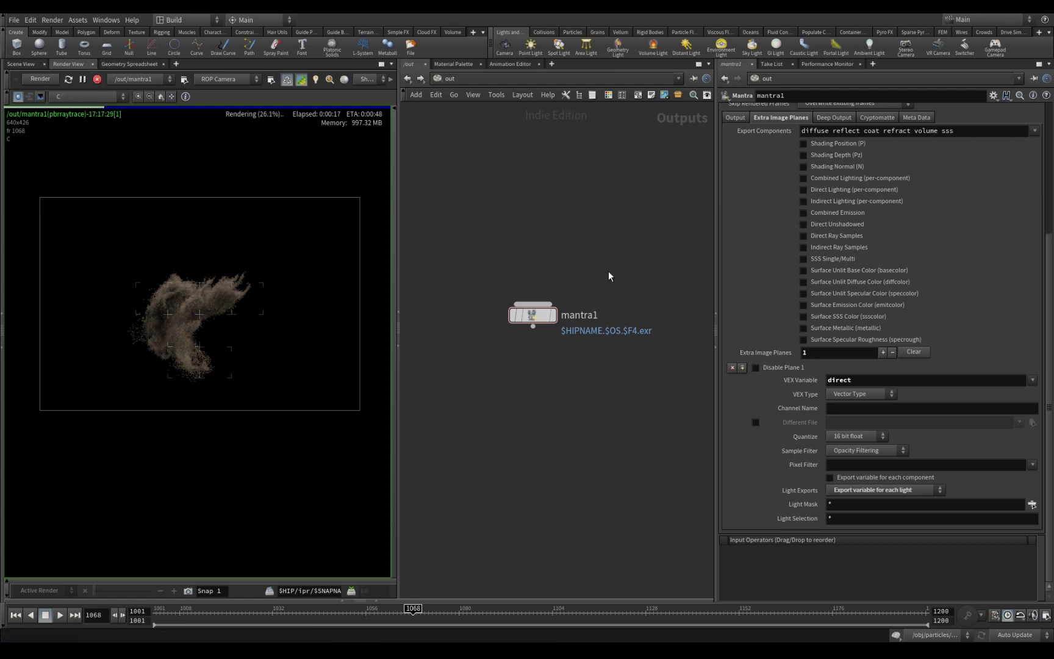
Add a second extra image plane with the VEX variable indirect and set its Light Exports to Export variable for each light.
click(740, 367)
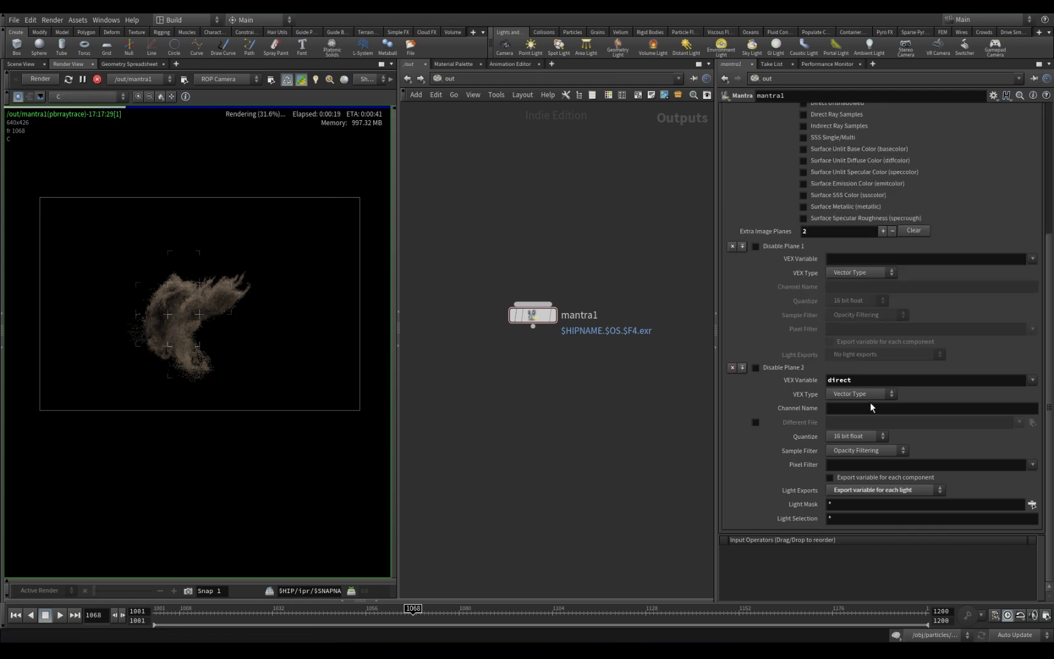
click(858, 260)
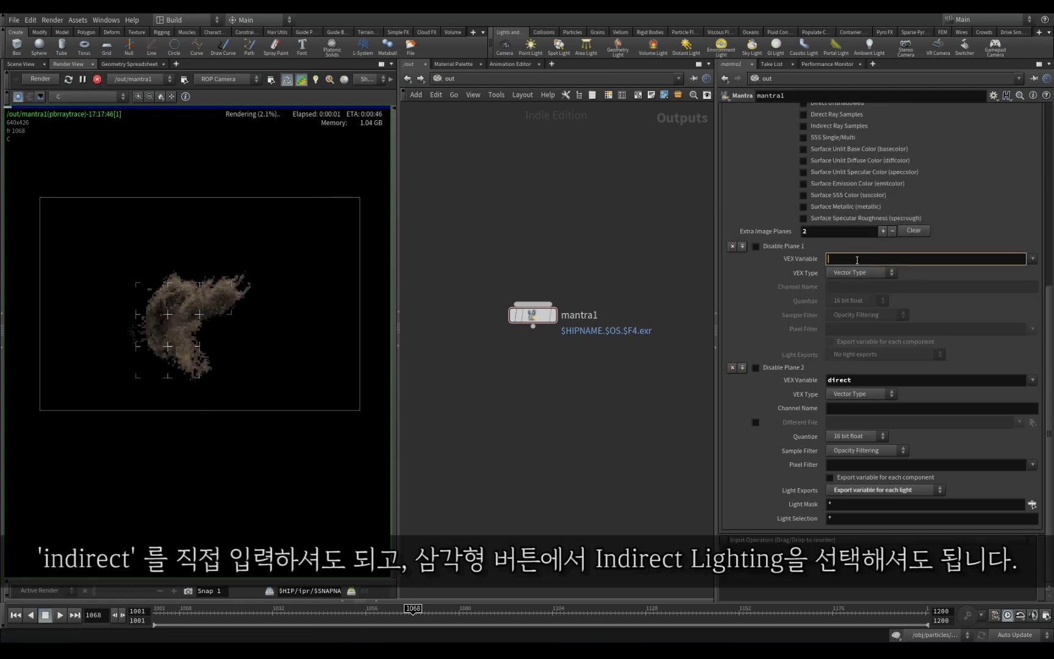
text(indirect)
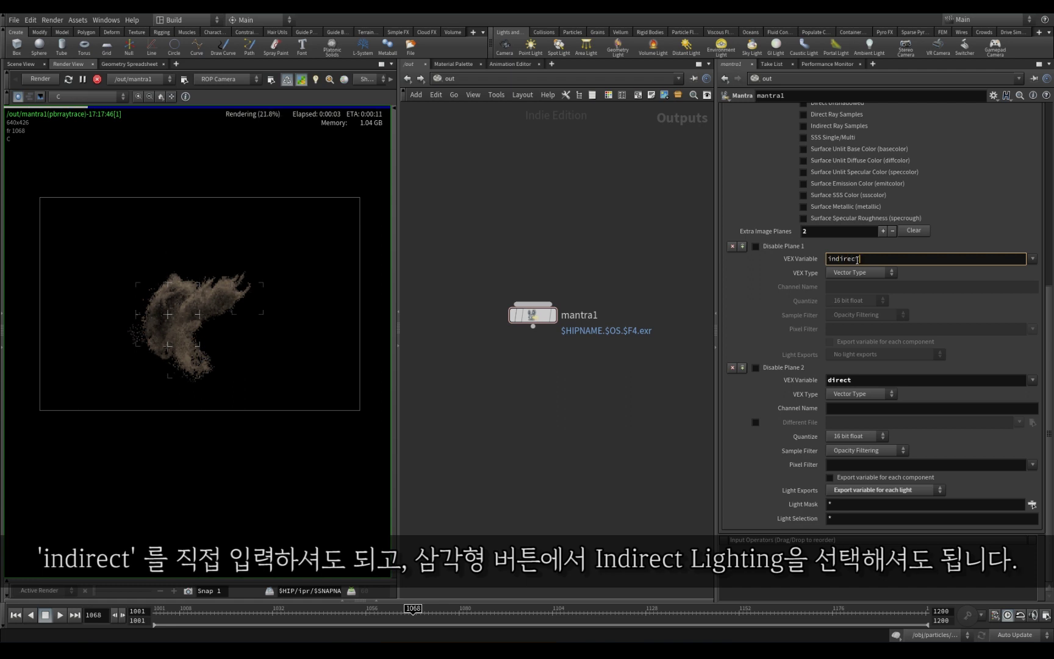
key(Return)
click(901, 354)
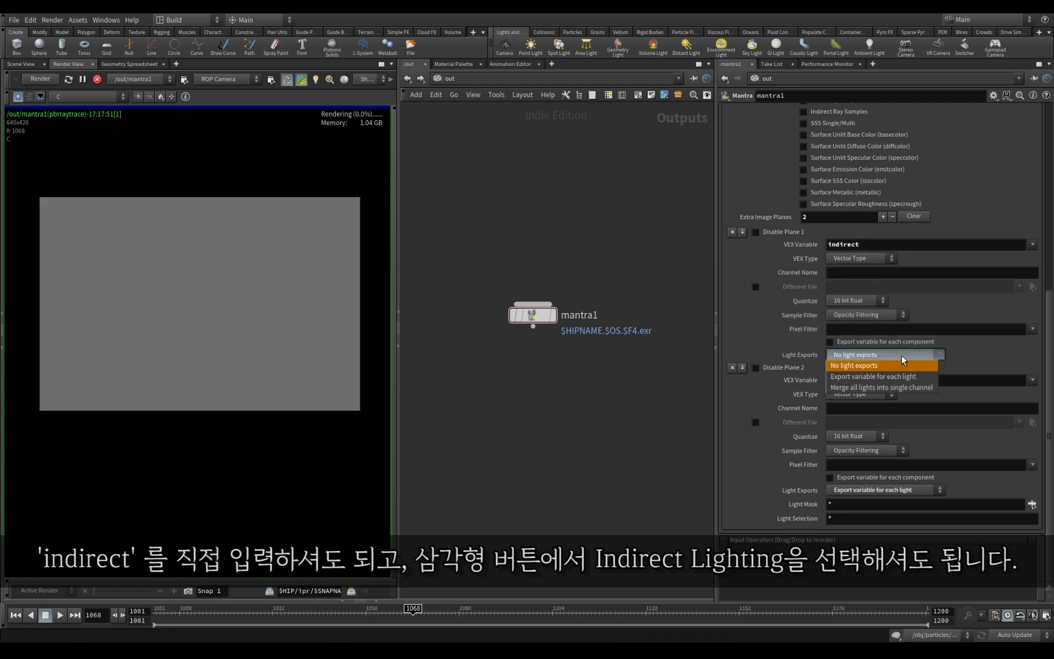
click(896, 377)
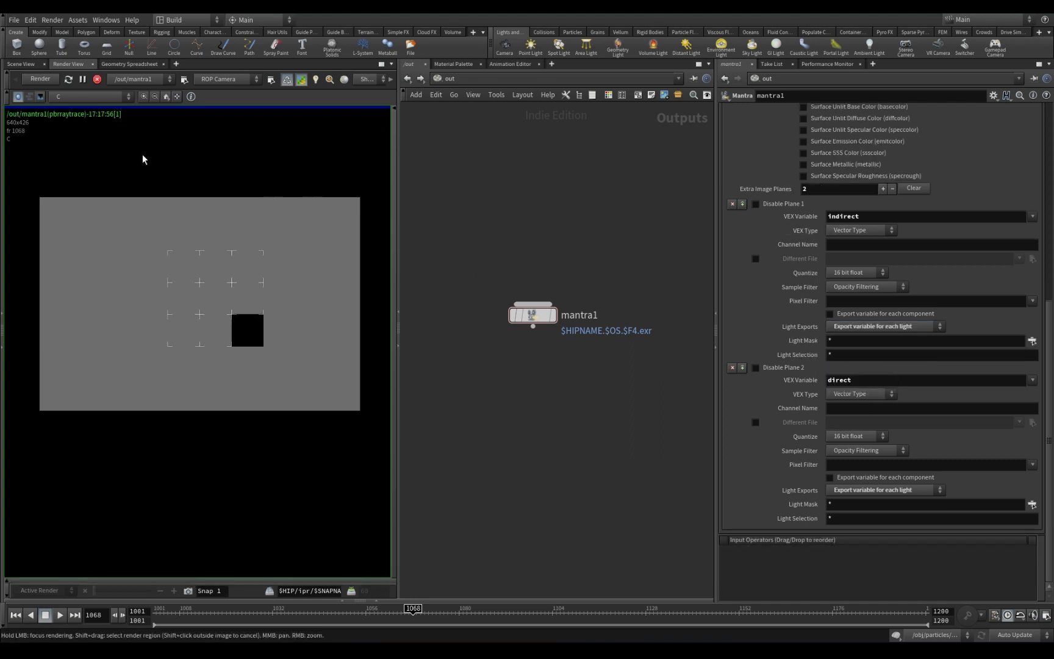
View the distantlight1_indirect plane, return to the C plane, and check the smoke's alpha against its color.
click(96, 95)
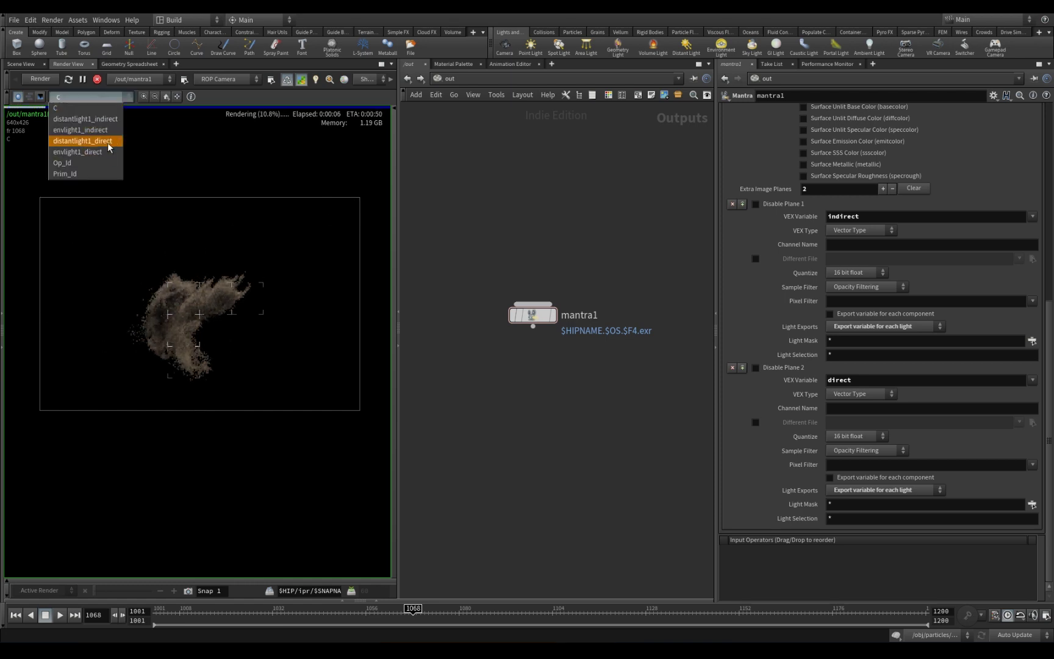
click(104, 120)
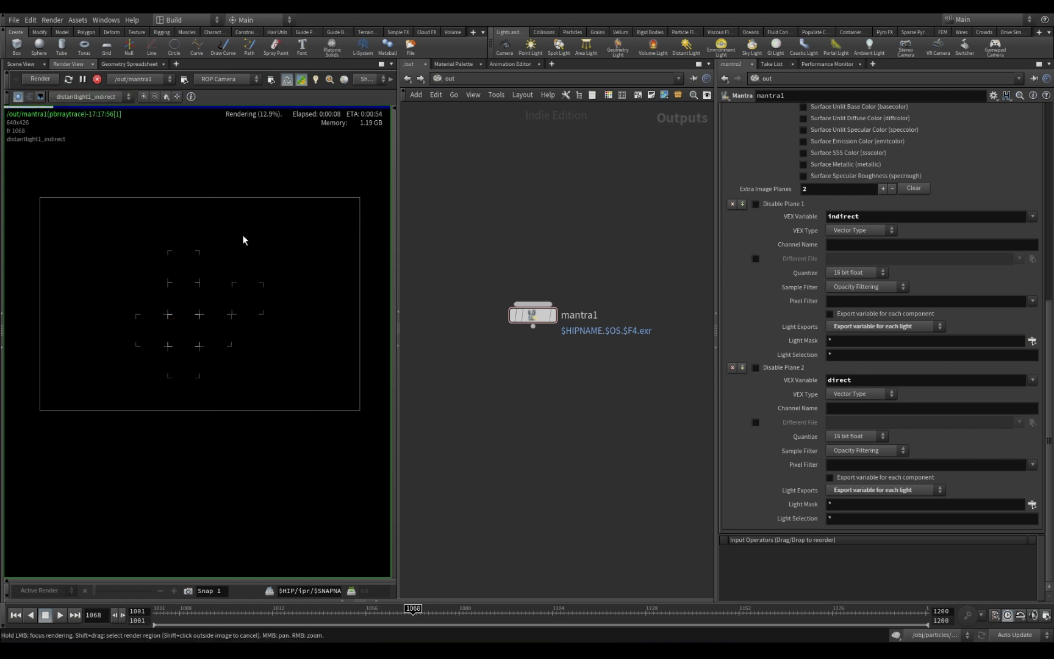
click(96, 97)
click(92, 108)
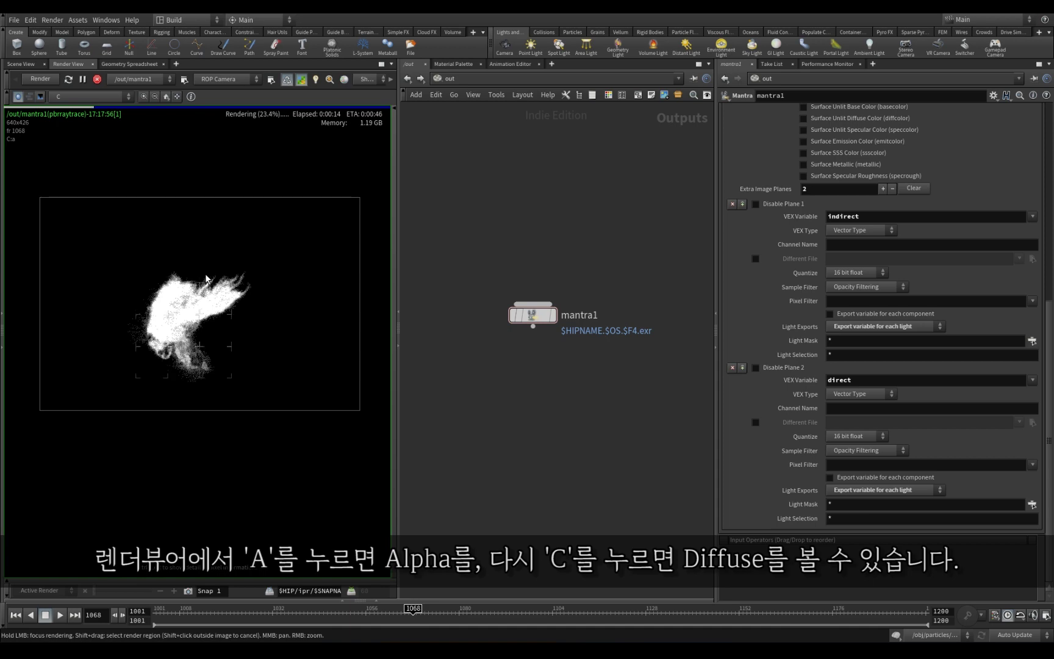
key(c)
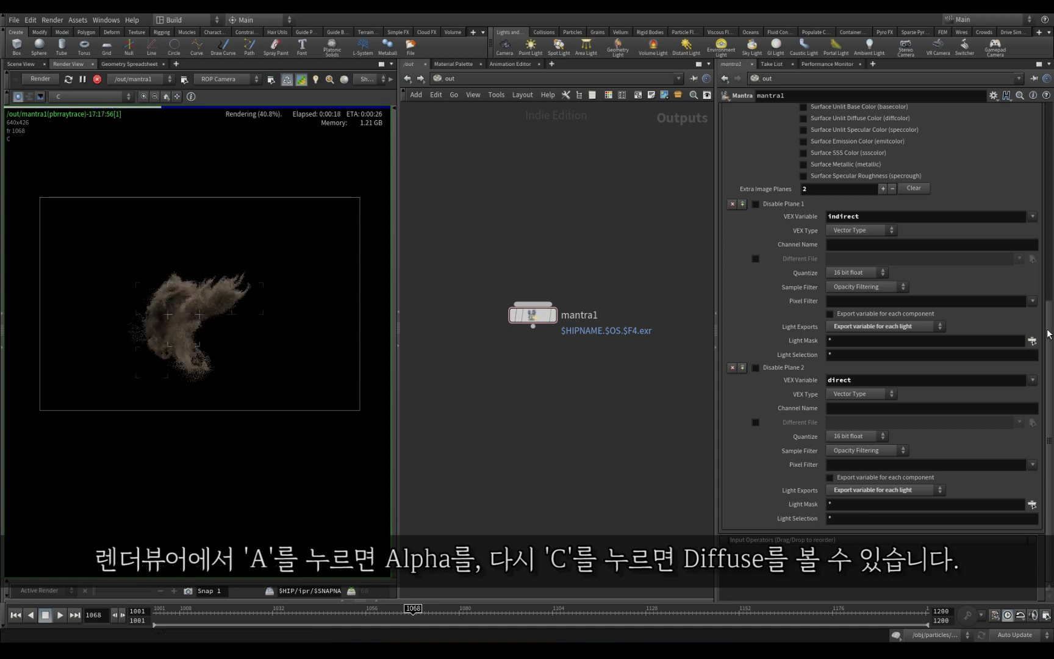
Set the Mantra node's Volume Limit to 1 in its rendering limits.
scroll(1048, 334, up, 10)
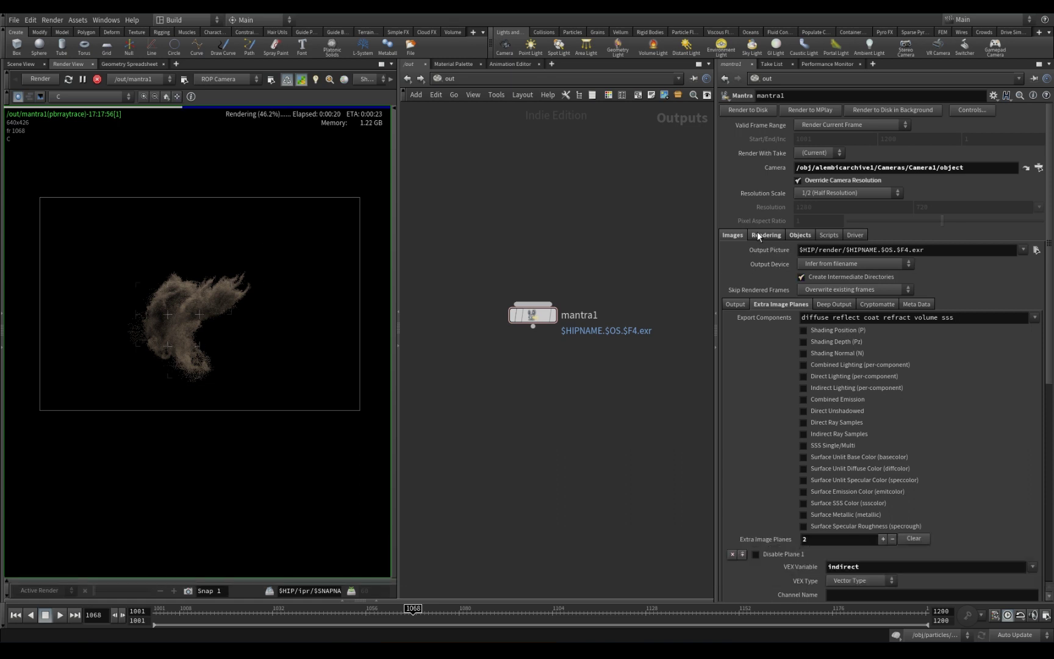
click(757, 235)
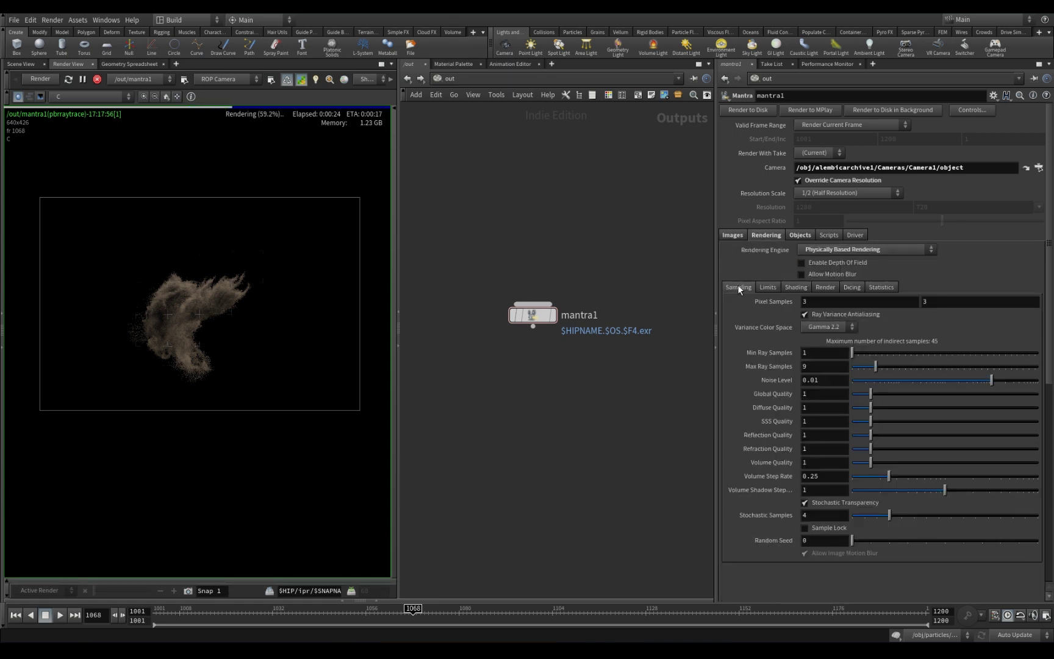
click(767, 287)
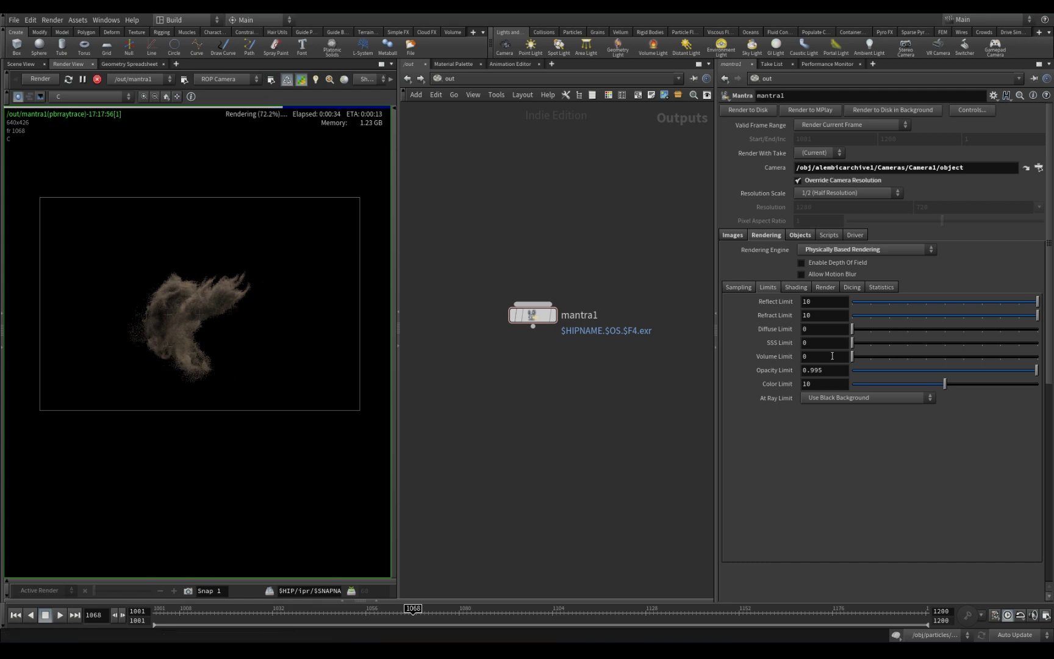
text(1)
key(Return)
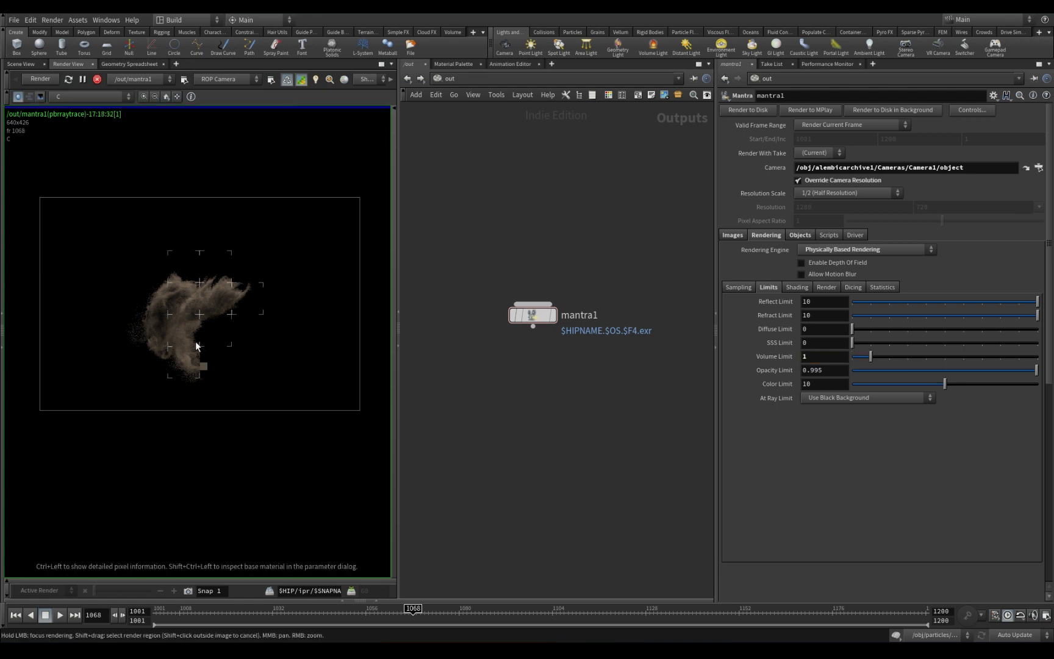
Compare the distantlight1_indirect and envlight1_indirect image planes in the render.
click(86, 97)
click(107, 114)
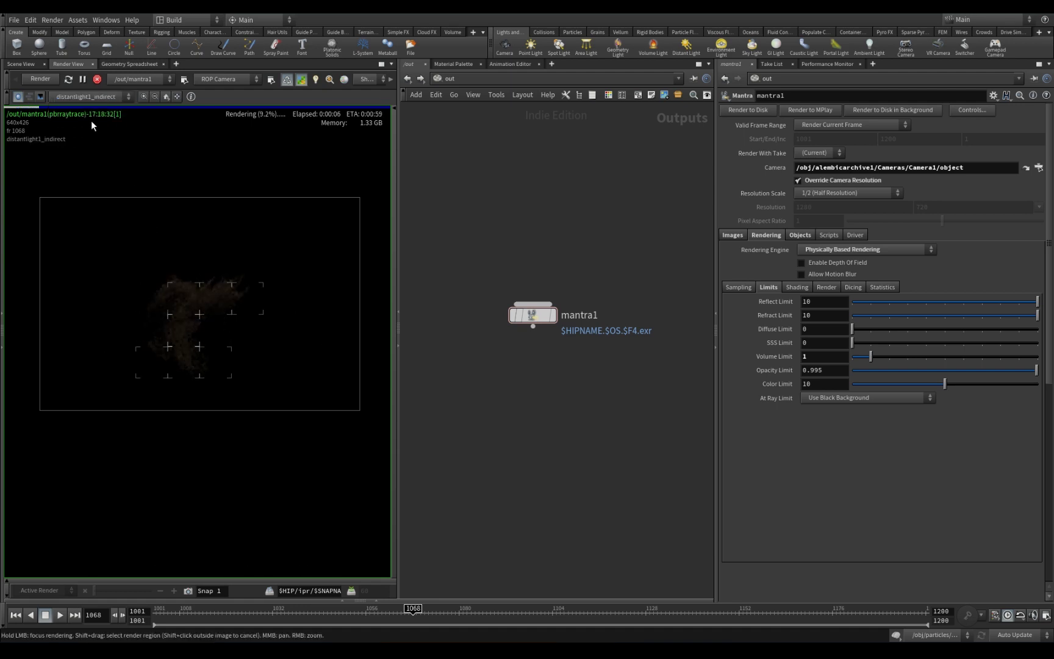
click(84, 94)
click(104, 129)
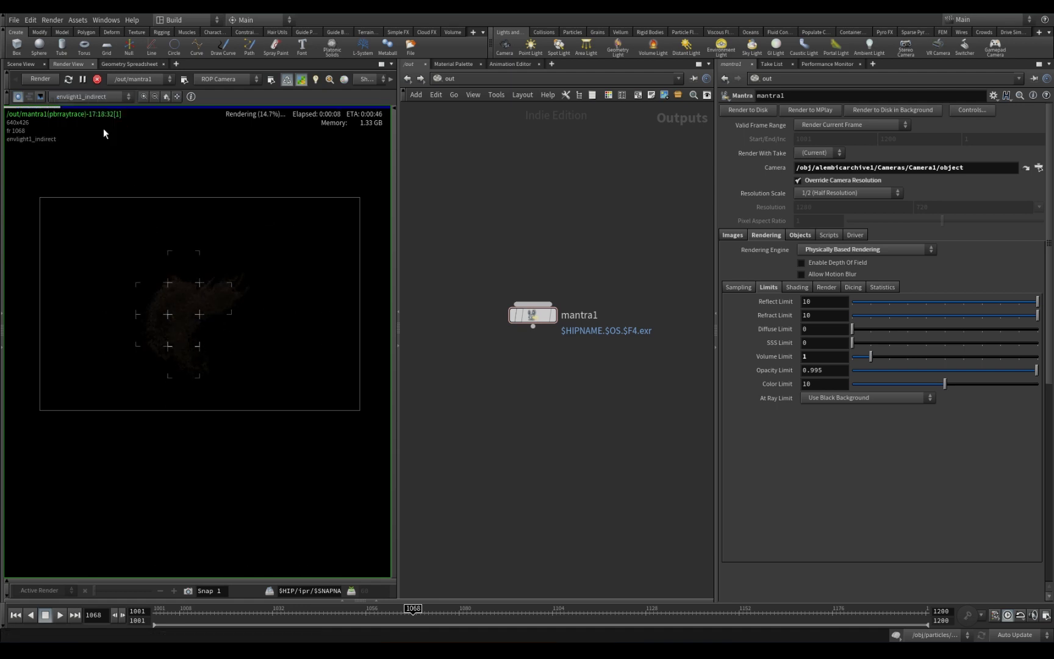
click(103, 95)
click(107, 120)
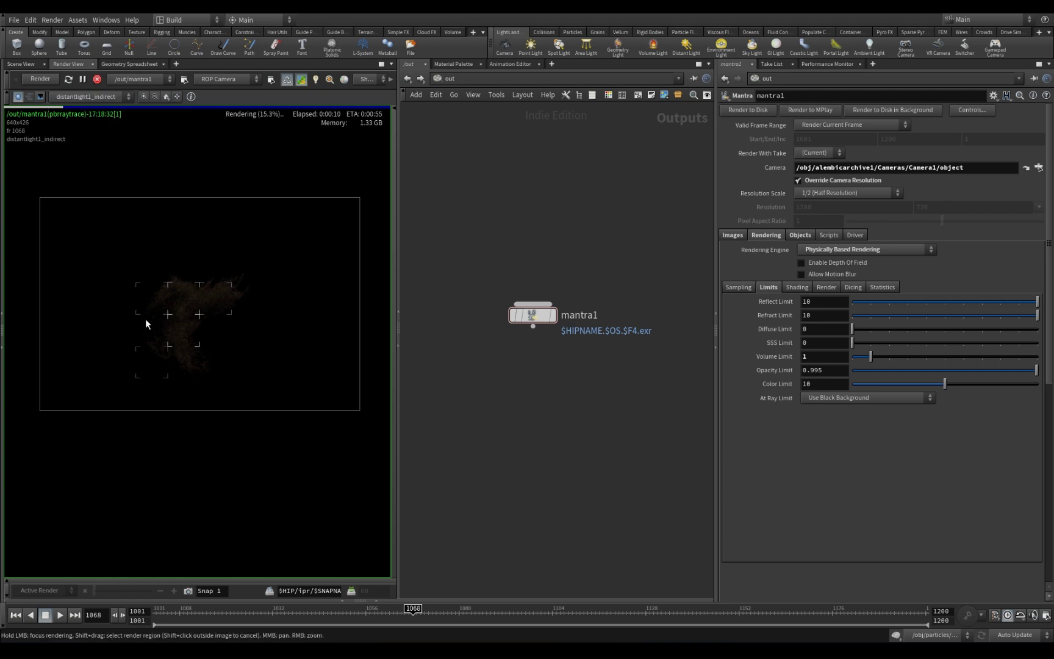
Set the Reflect Limit and Refract Limit to 0 and the Max Ray Samples to 3.
drag(869, 304, 837, 324)
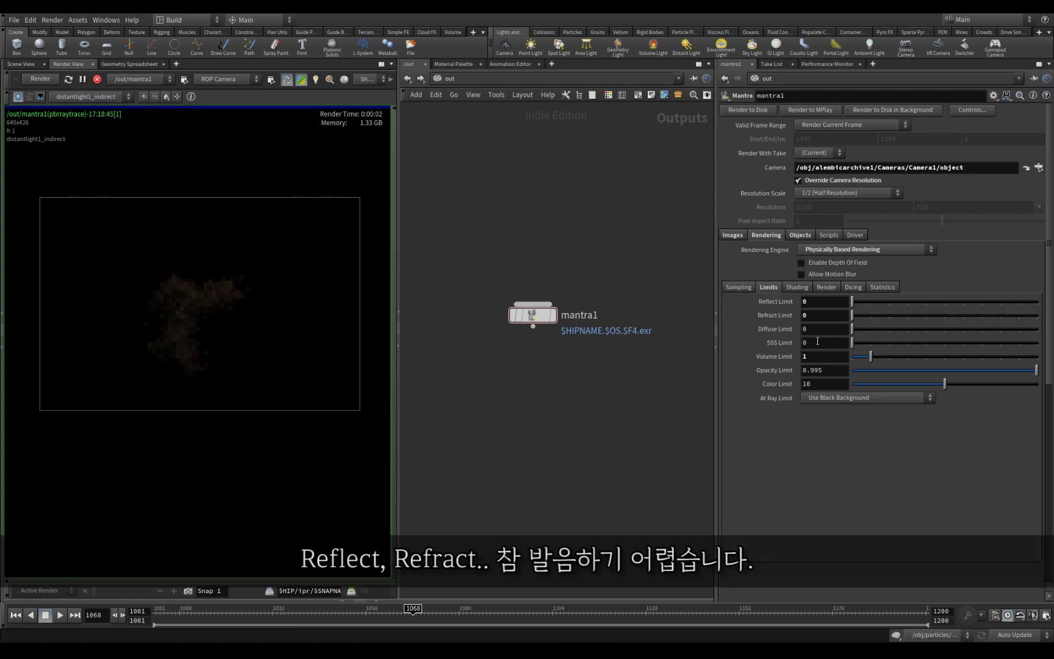
click(738, 287)
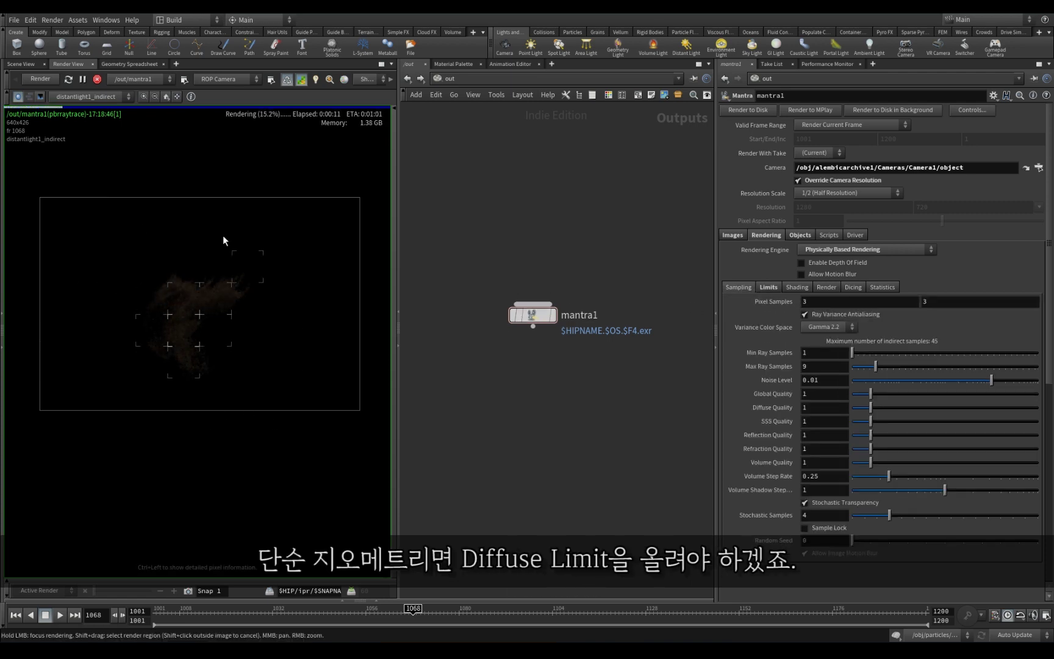
drag(818, 367, 676, 425)
text(3)
key(Return)
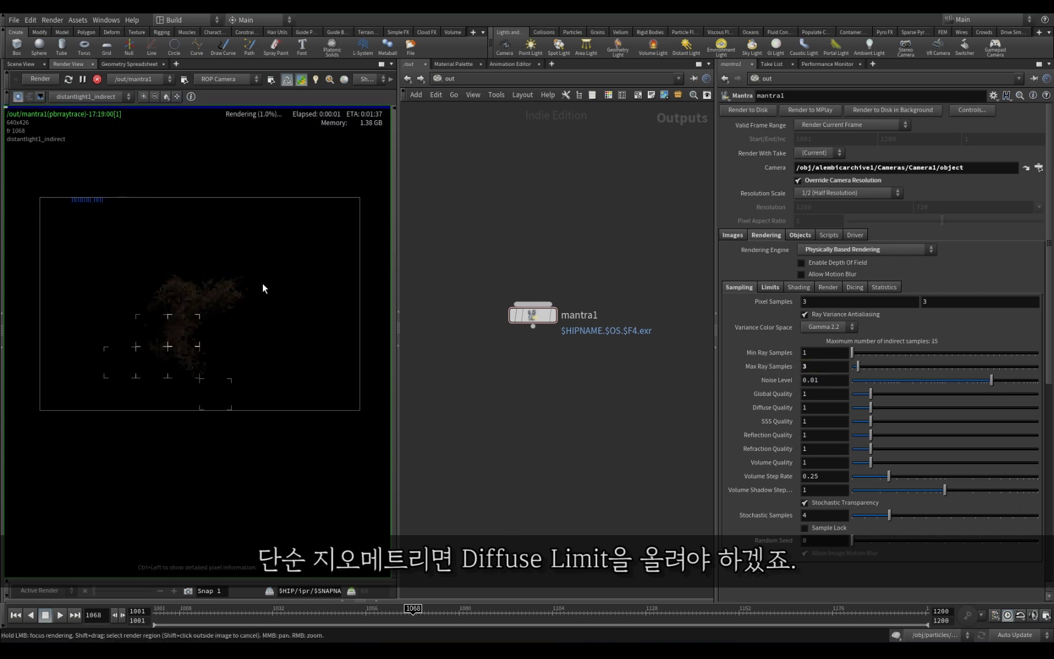
Switch the render display to the C plane and examine the smoke's detail up close.
scroll(198, 312, up, 1)
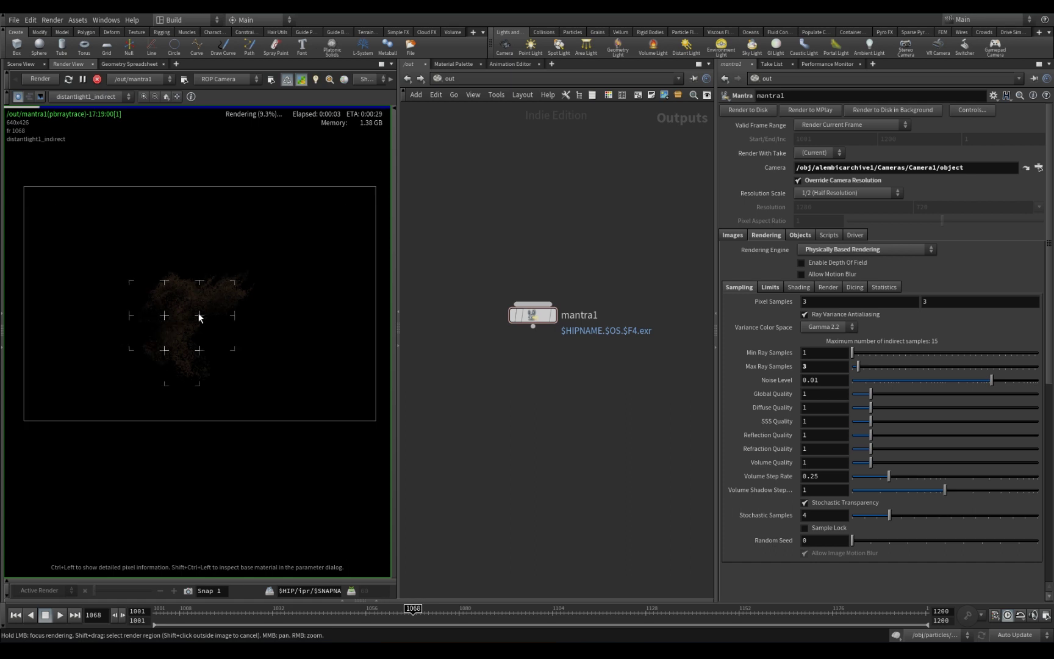
click(85, 97)
click(89, 104)
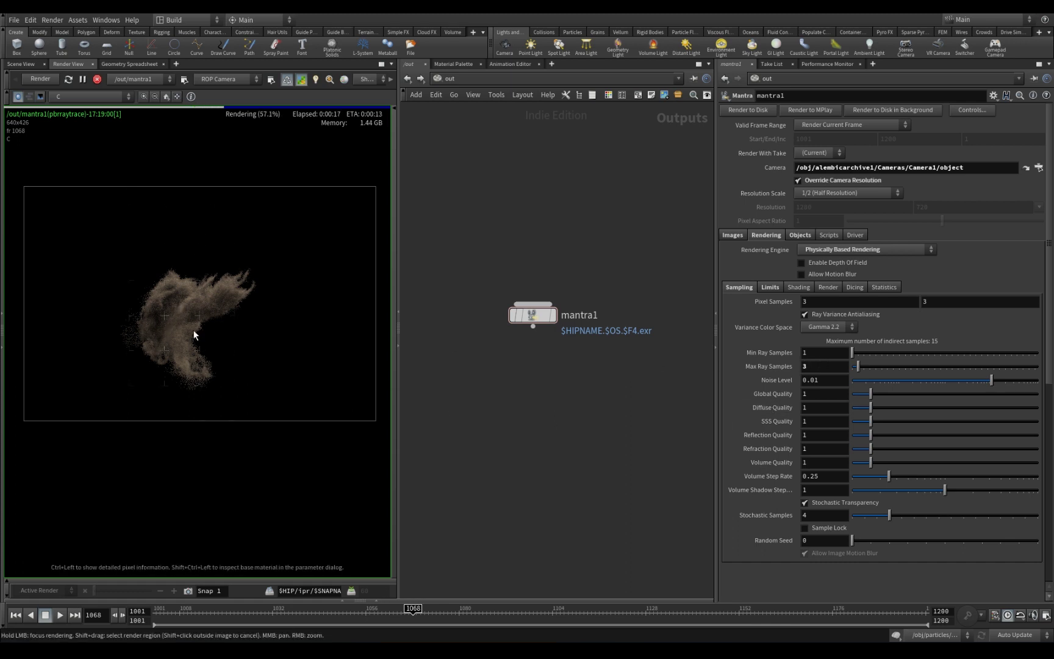
scroll(208, 322, up, 6)
scroll(209, 322, down, 6)
scroll(209, 324, up, 1)
scroll(210, 325, down, 1)
Review the indirect and direct image planes of distantlight1 and envlight1 in turn, ending on the C plane.
click(116, 96)
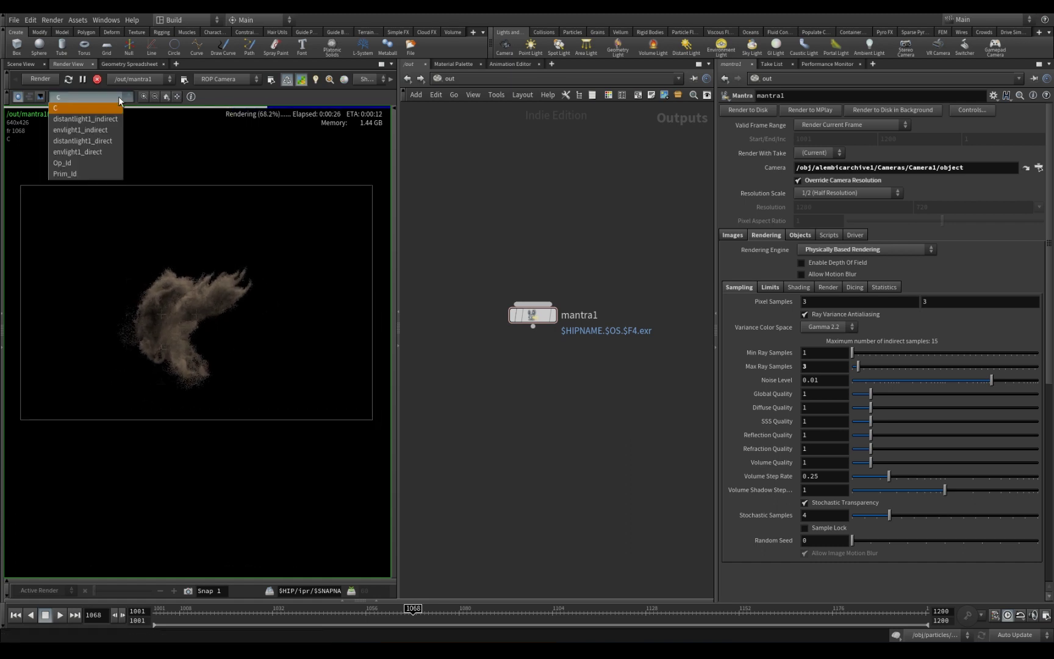
click(103, 119)
click(106, 100)
click(98, 131)
click(97, 99)
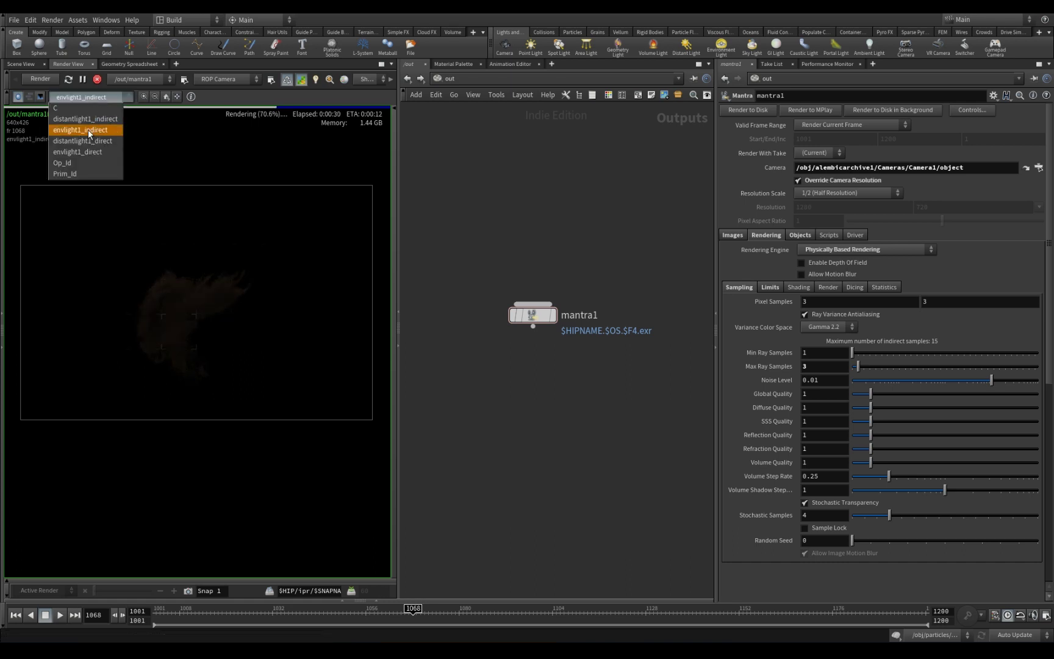
click(86, 141)
click(91, 98)
click(88, 149)
click(80, 96)
click(74, 108)
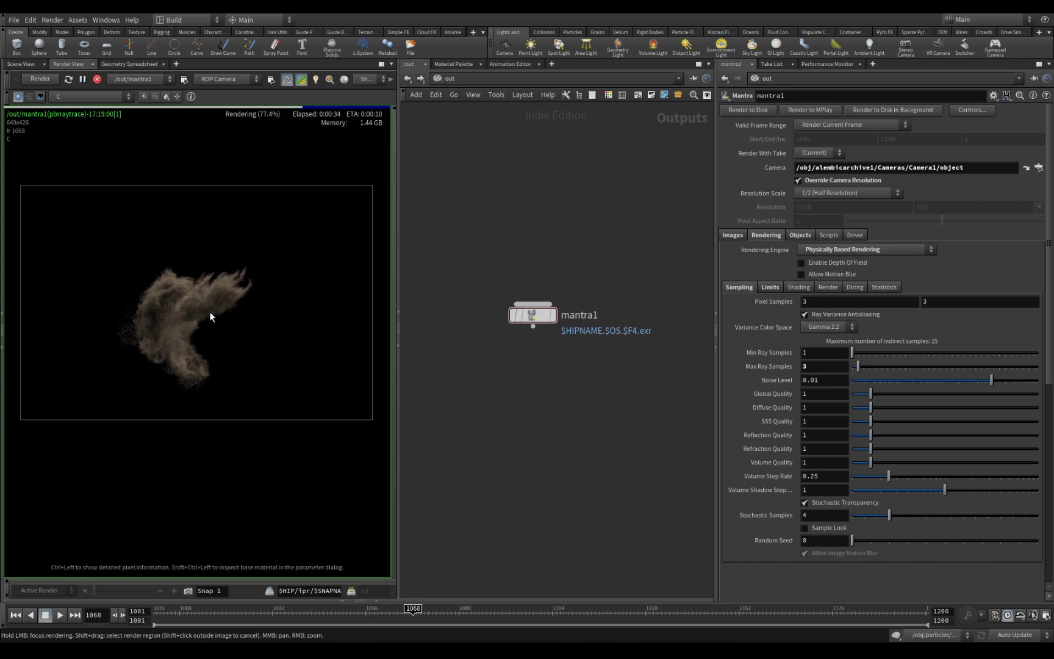
Inspect the combined smoke render up close and take a snapshot of it.
scroll(209, 310, up, 5)
middle_drag(209, 310, 235, 305)
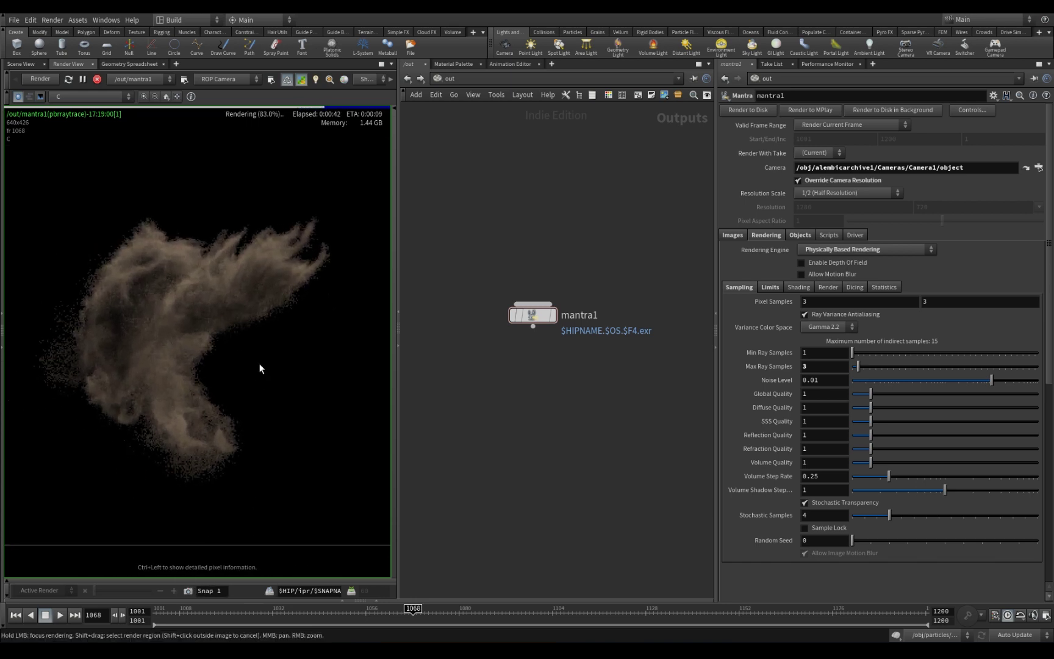
scroll(258, 363, down, 5)
middle_drag(279, 381, 263, 385)
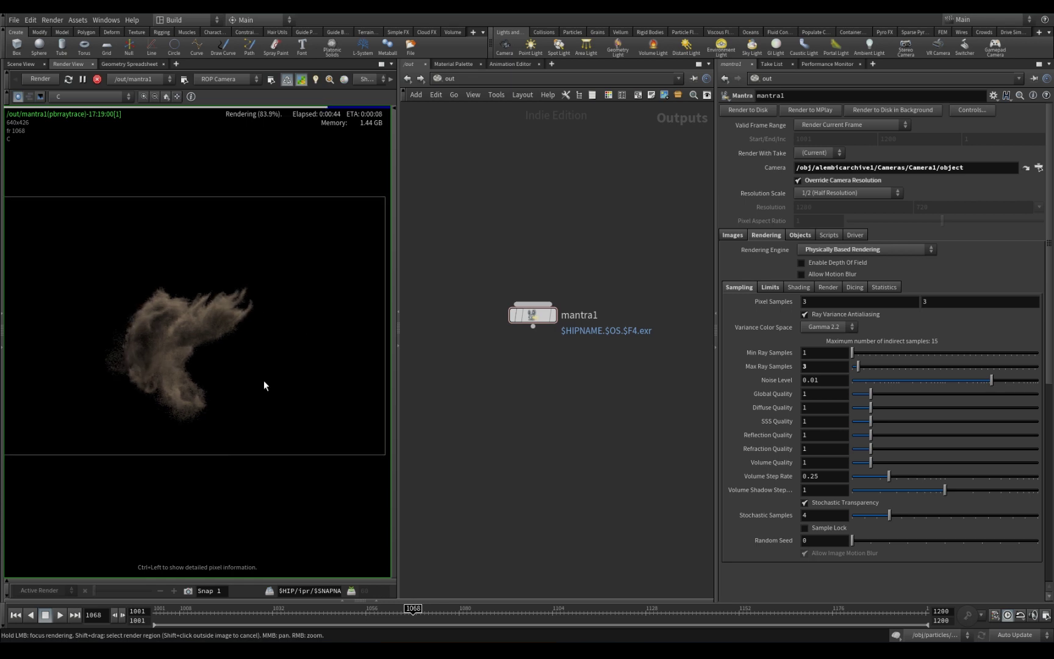
middle_drag(264, 384, 269, 381)
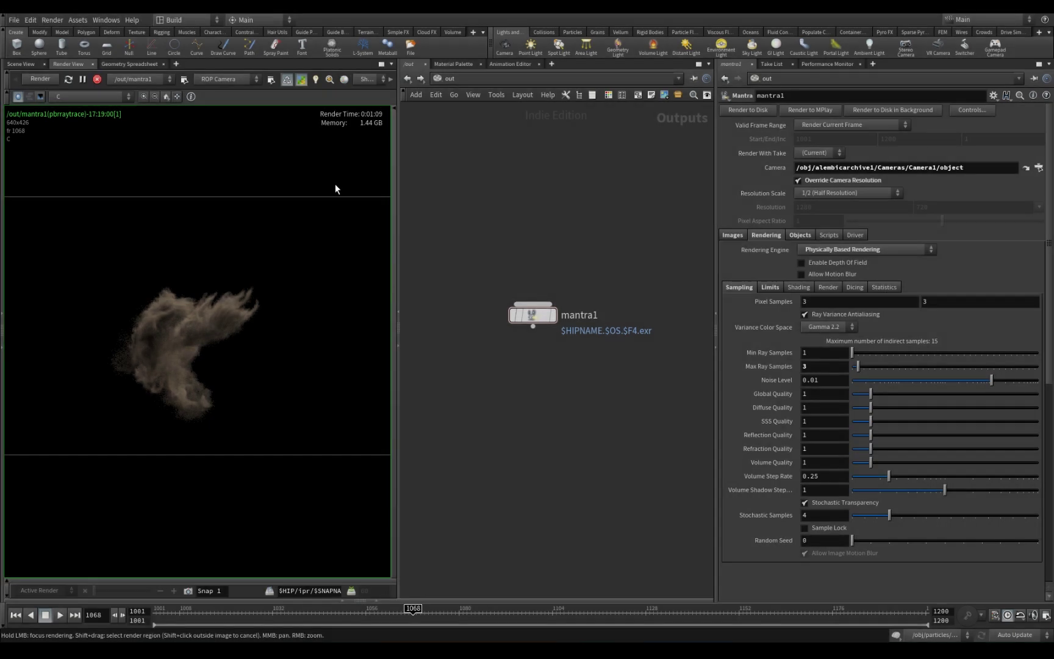
click(187, 590)
middle_drag(214, 320, 276, 355)
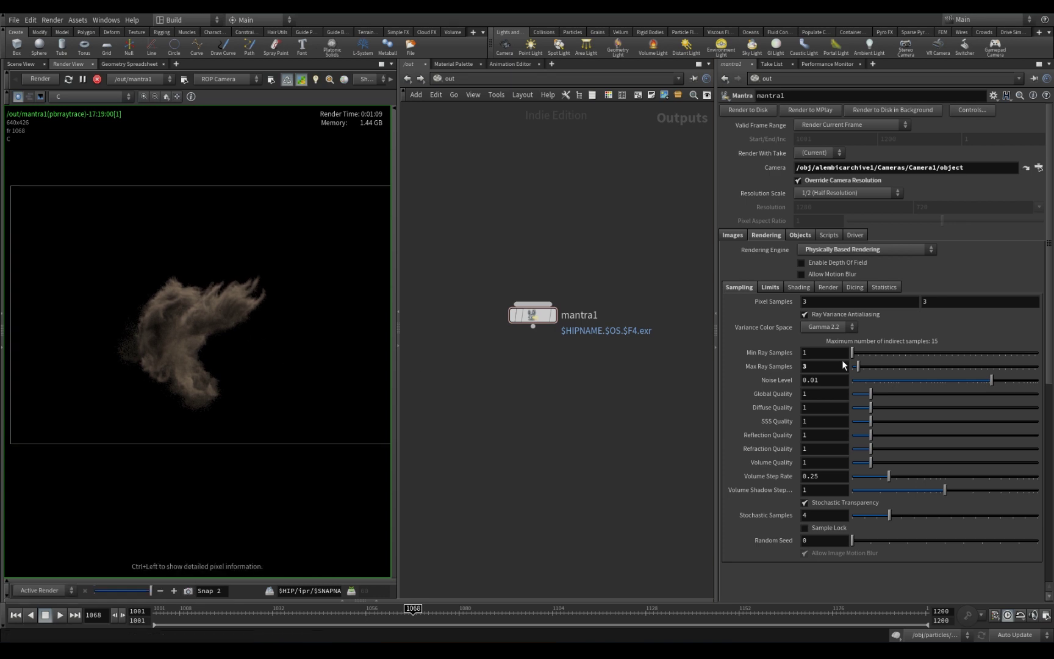
Set the Volume Limit to 0, let the smoke re-render, and stop the interactive render.
click(770, 288)
drag(871, 356, 852, 356)
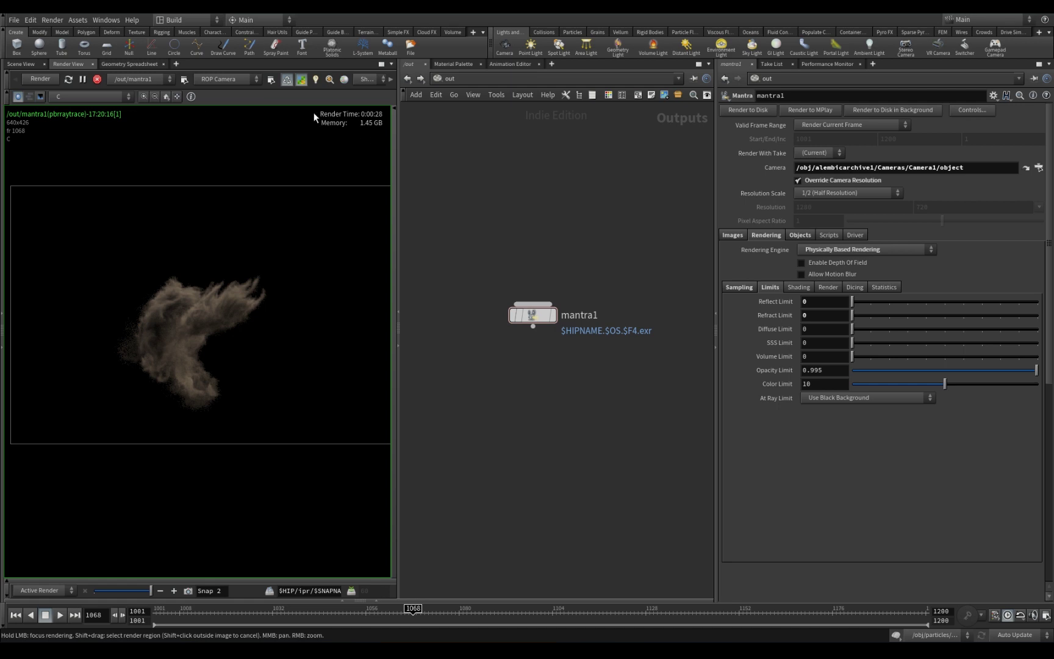
click(97, 80)
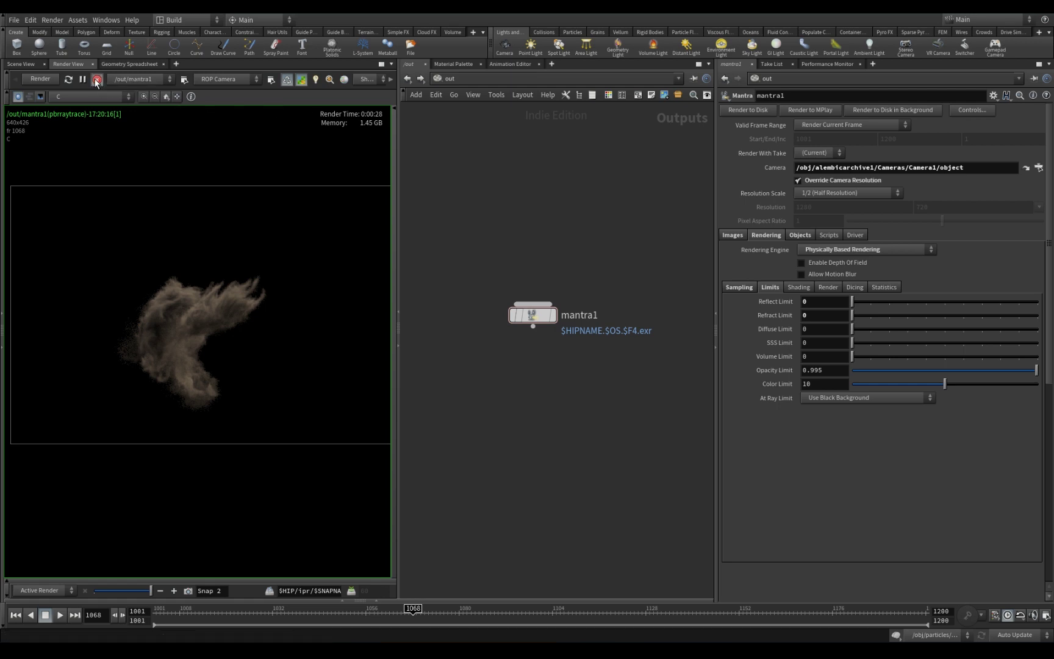
Compare the active render of the smoke with the Snap 1 snapshot up close.
scroll(182, 374, up, 8)
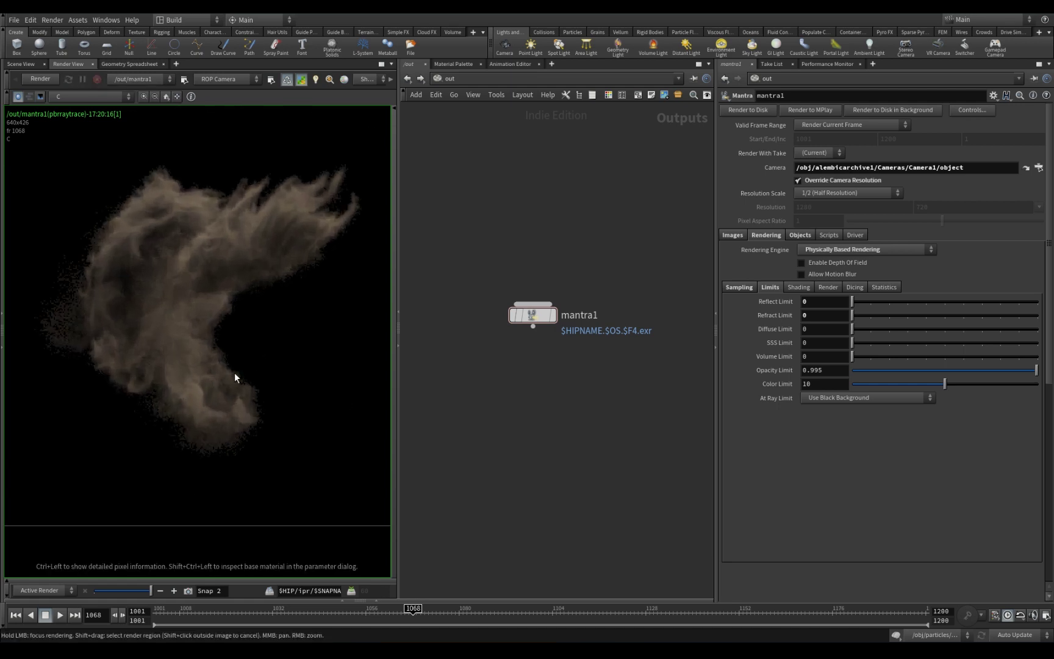
drag(147, 590, 57, 590)
scroll(269, 406, down, 4)
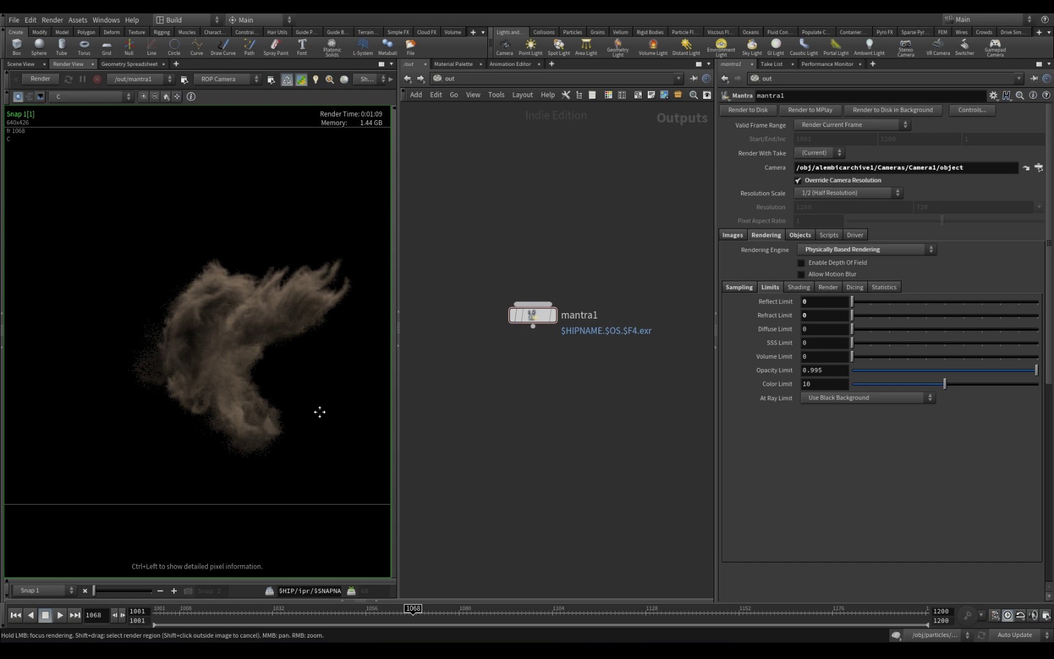
middle_drag(269, 406, 267, 393)
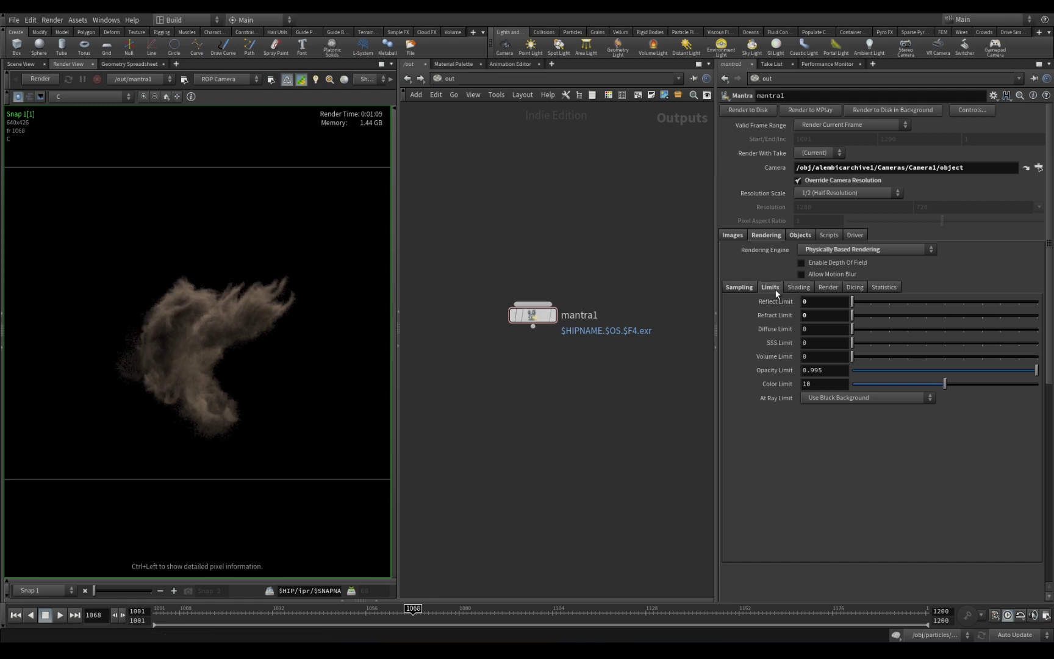
Set the Mantra node's Max Ray Samples to 9.
click(747, 286)
click(830, 366)
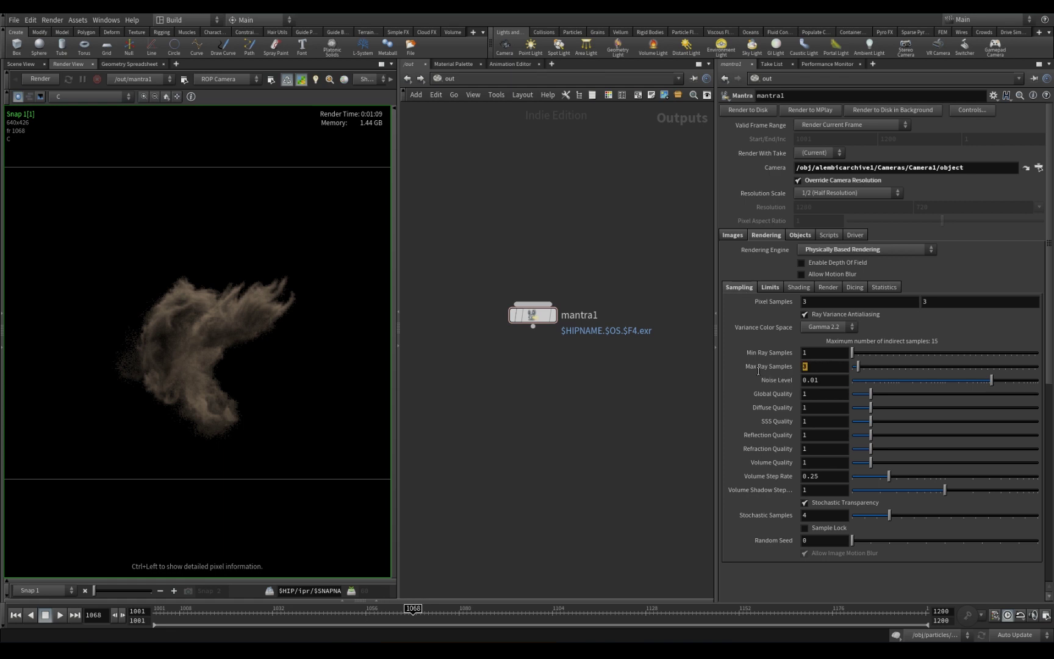
text(9)
key(Return)
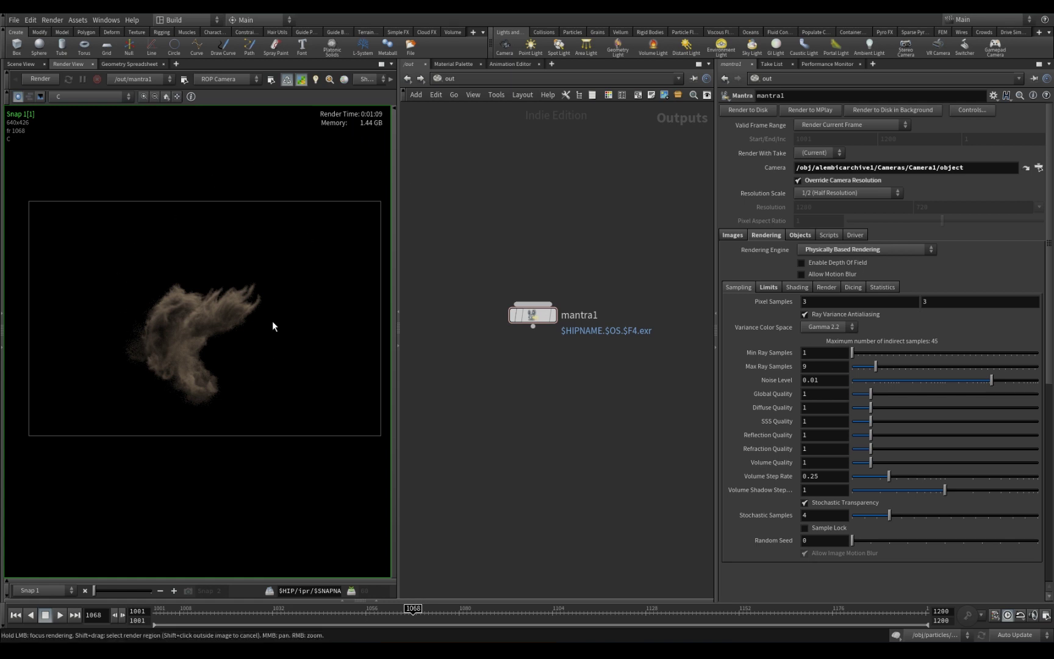
Examine the detail and edge noise of the smoke in the Snap 1 snapshot up close.
middle_drag(272, 322, 263, 331)
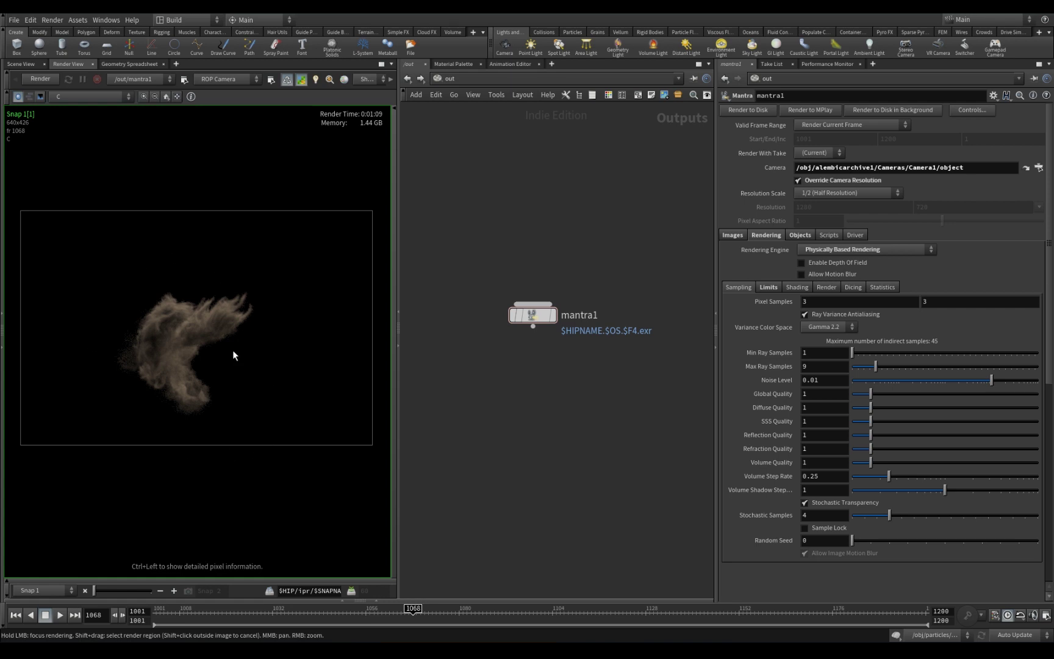
middle_drag(233, 349, 277, 349)
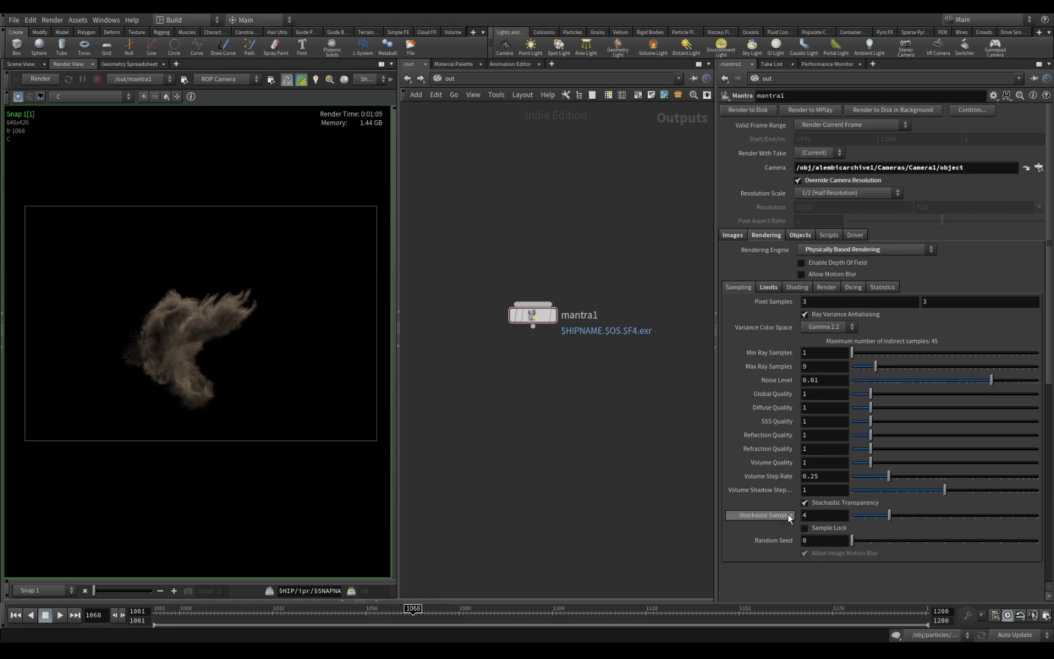
scroll(229, 348, up, 2)
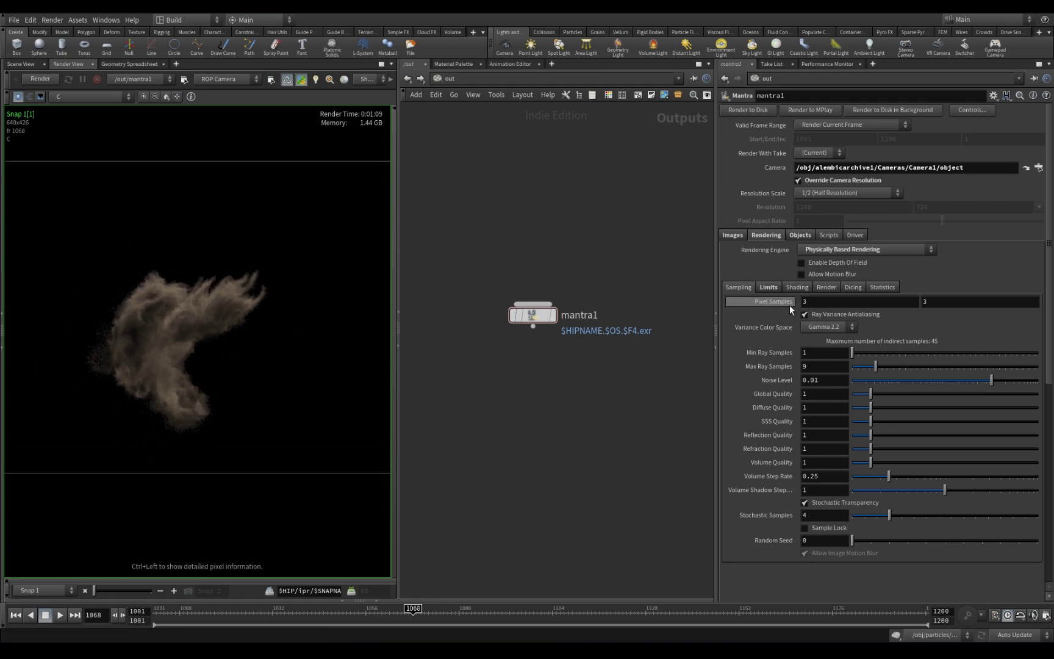
scroll(256, 361, up, 2)
scroll(254, 362, down, 1)
middle_drag(218, 366, 274, 354)
scroll(247, 355, up, 1)
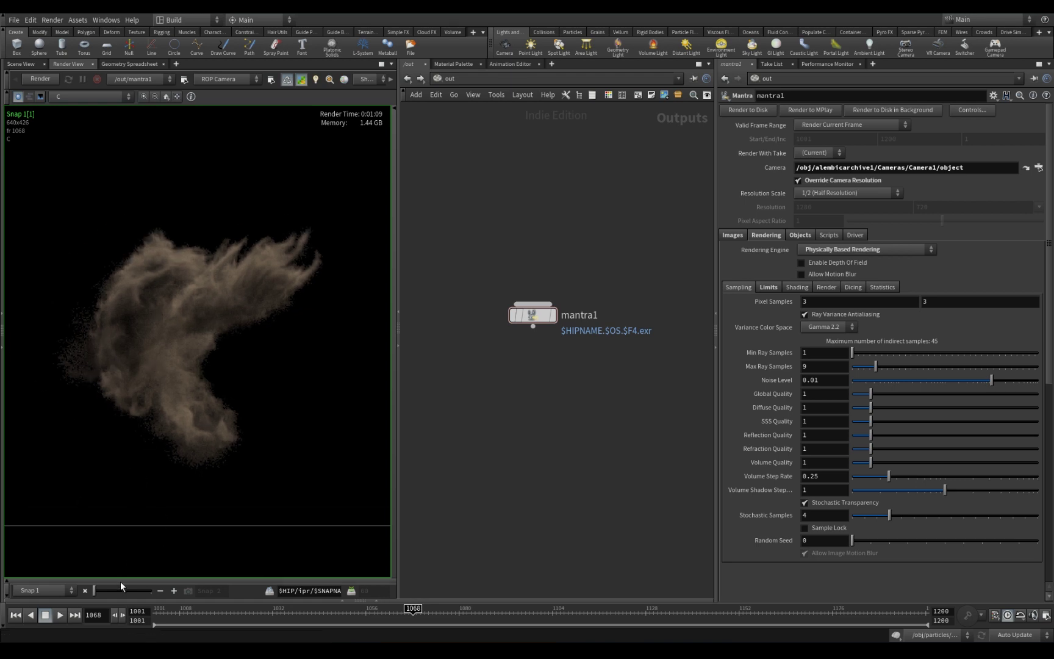
mouse_move(93, 585)
mouse_down()
mouse_move(150, 583)
mouse_move(84, 584)
mouse_up()
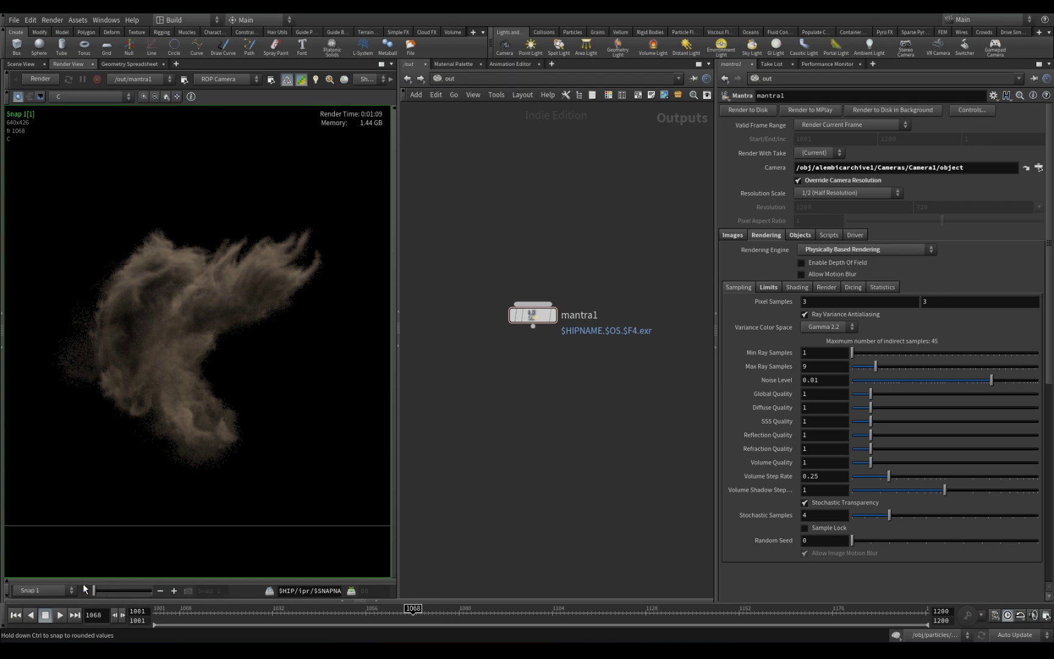
scroll(66, 362, up, 2)
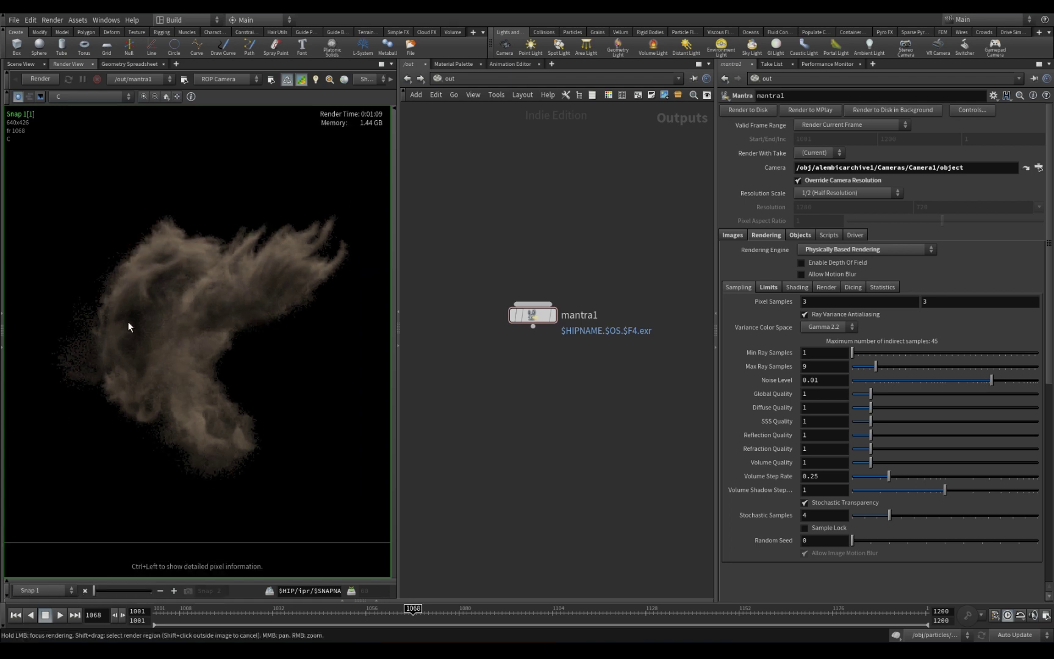
scroll(203, 397, up, 1)
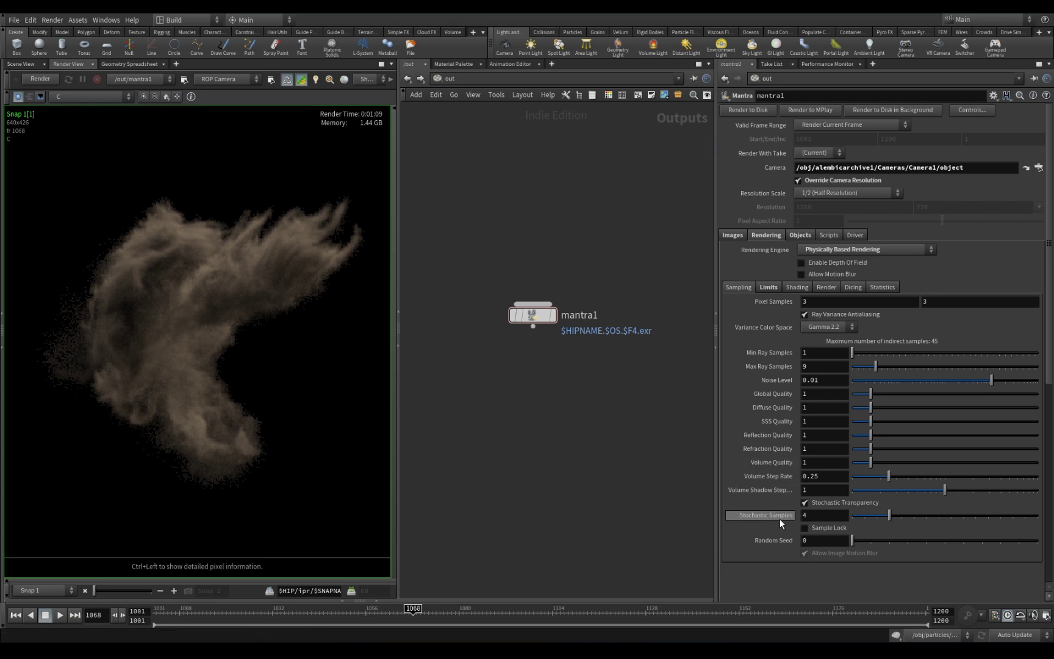
Set Stochastic Samples to 8 and Max Ray Samples to 3, and re-render the smoke in the Render View.
drag(820, 515, 777, 514)
text(8)
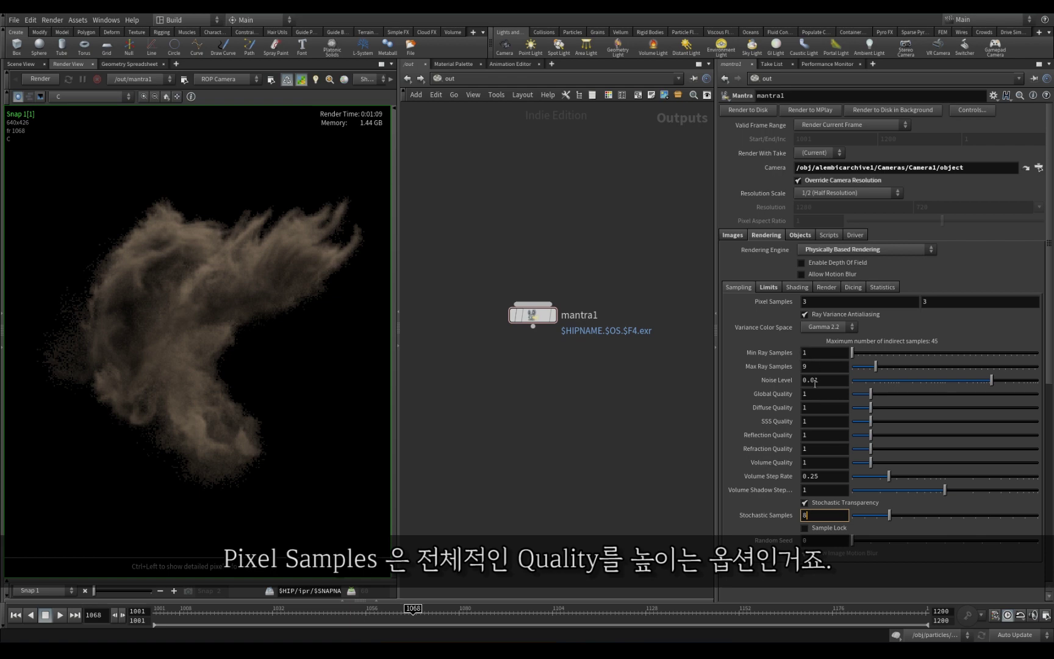
mouse_move(787, 304)
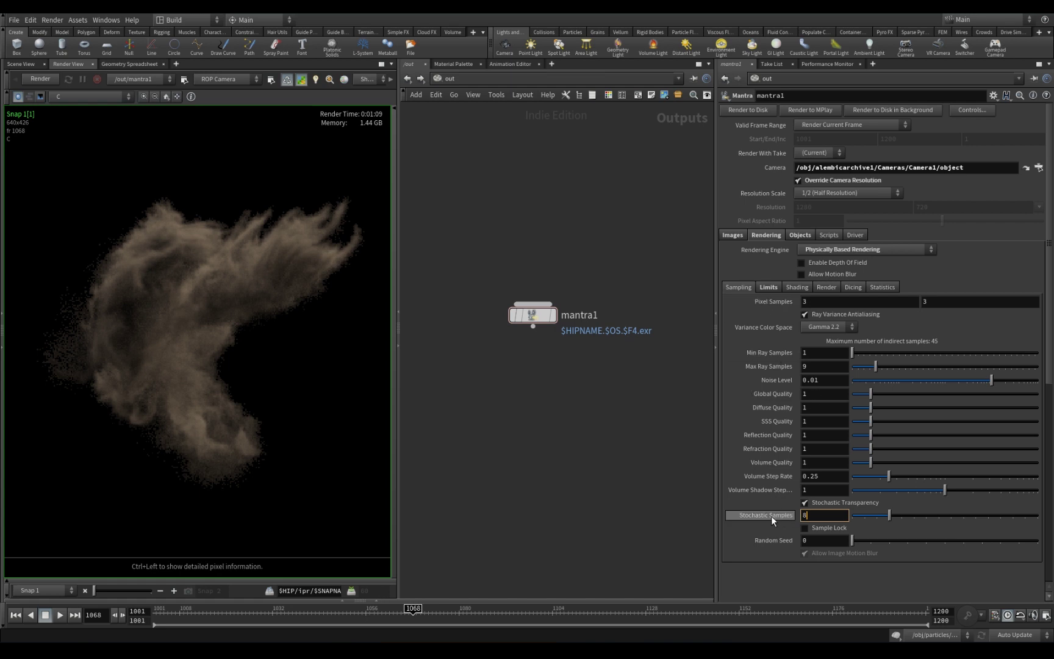
key(Return)
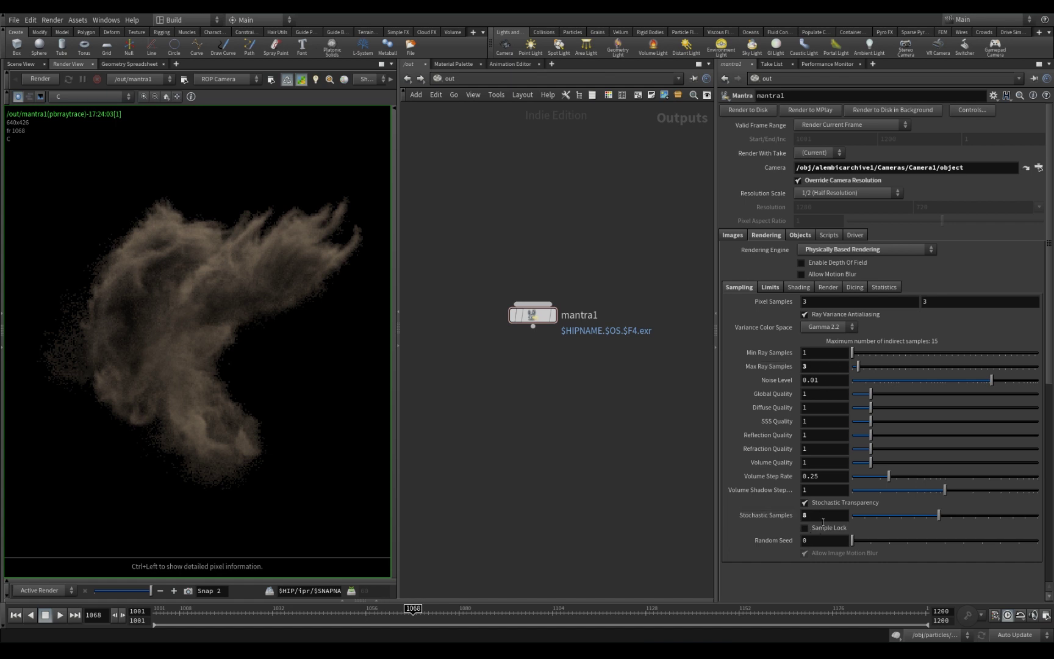
click(38, 77)
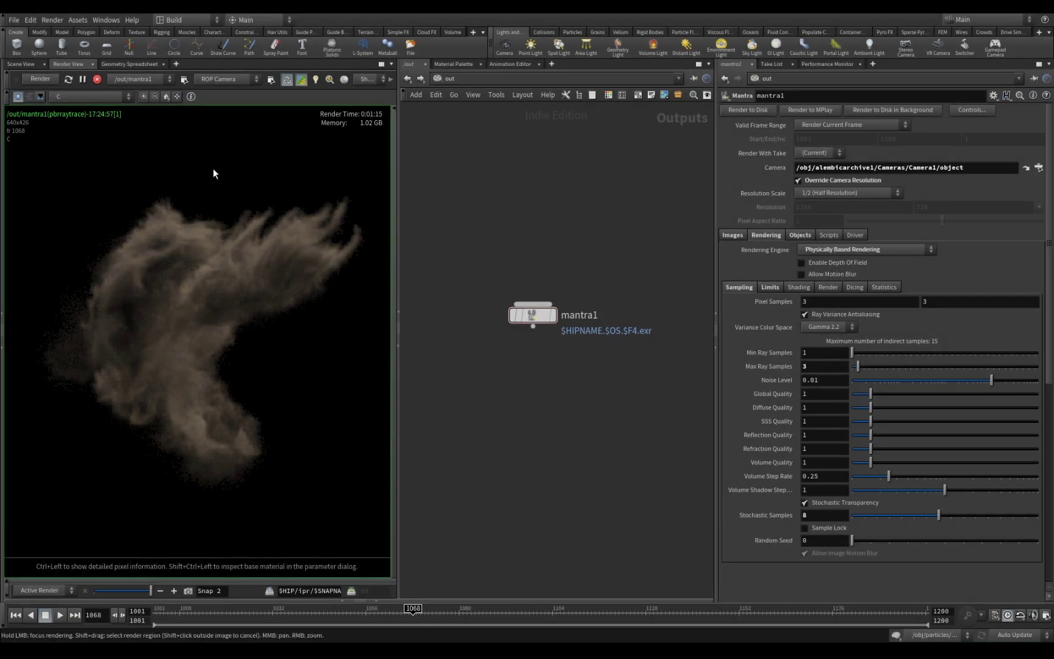
click(95, 79)
mouse_move(150, 589)
mouse_down()
mouse_move(57, 582)
mouse_move(145, 591)
mouse_move(84, 590)
mouse_move(138, 584)
mouse_move(94, 577)
mouse_move(163, 581)
mouse_up()
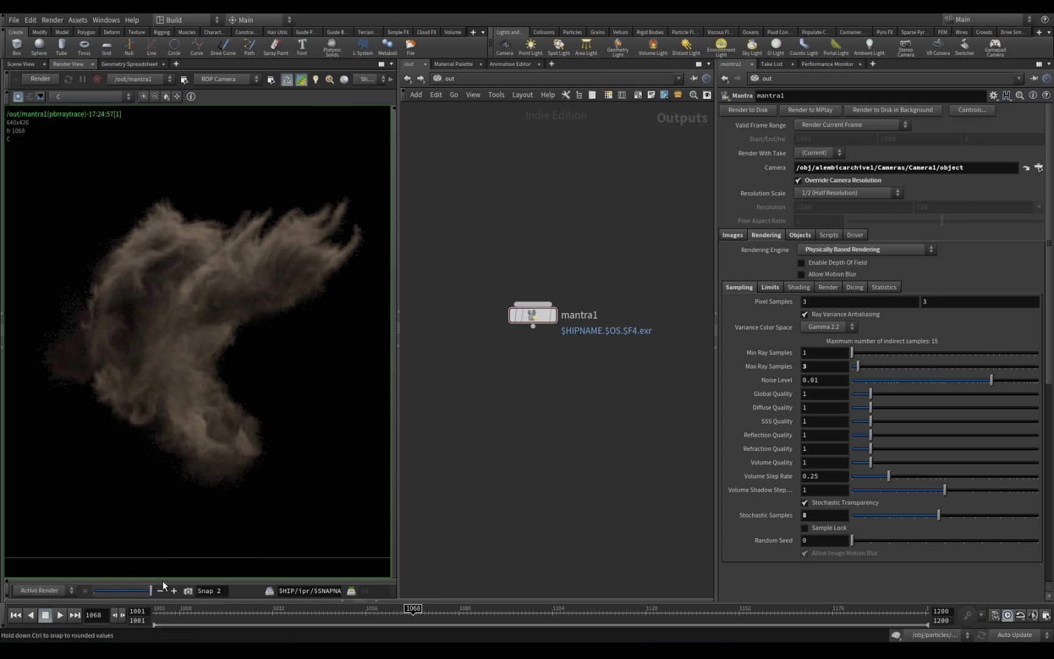
Reset Max Ray Samples to its default of 9, re-render the smoke, and compare it with the snapshots.
ctrl+middle_click(774, 365)
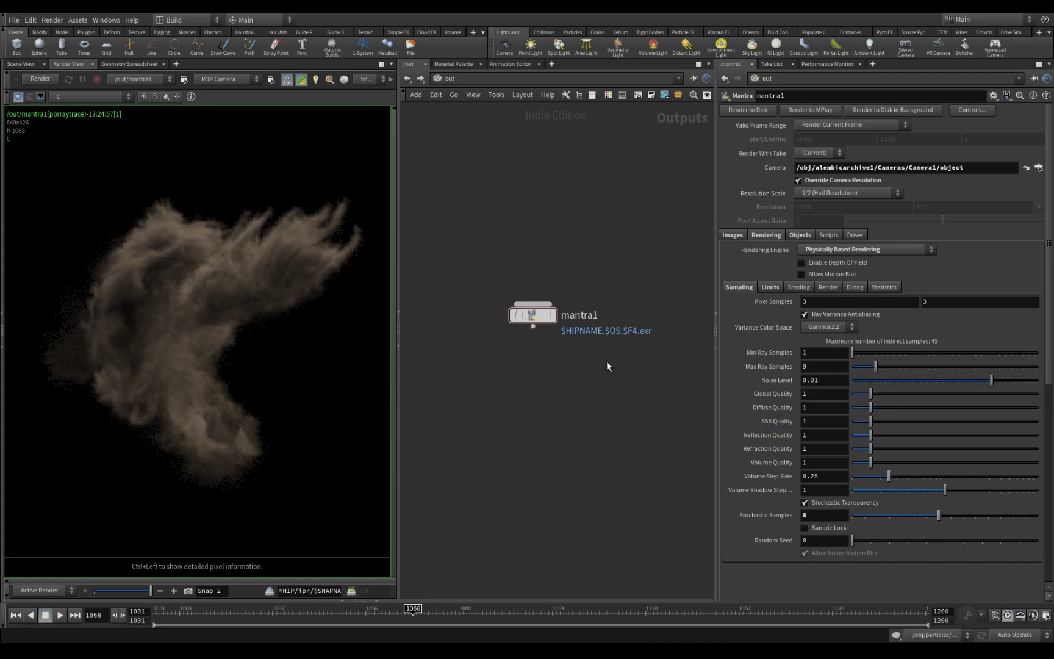
click(46, 78)
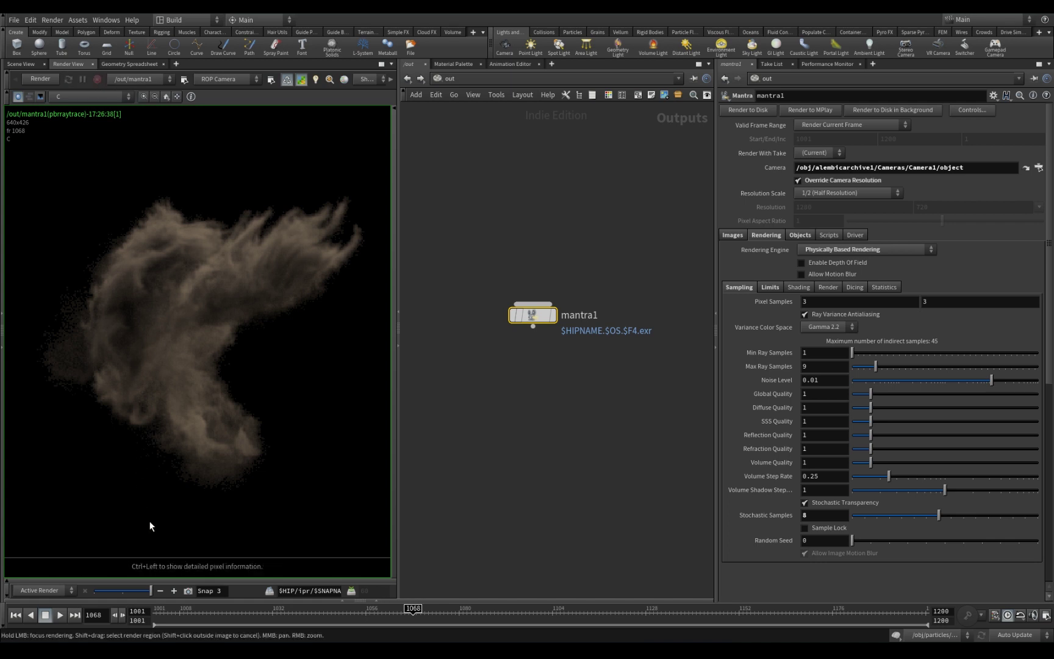
mouse_move(150, 591)
mouse_down()
mouse_move(115, 591)
mouse_move(147, 589)
mouse_up()
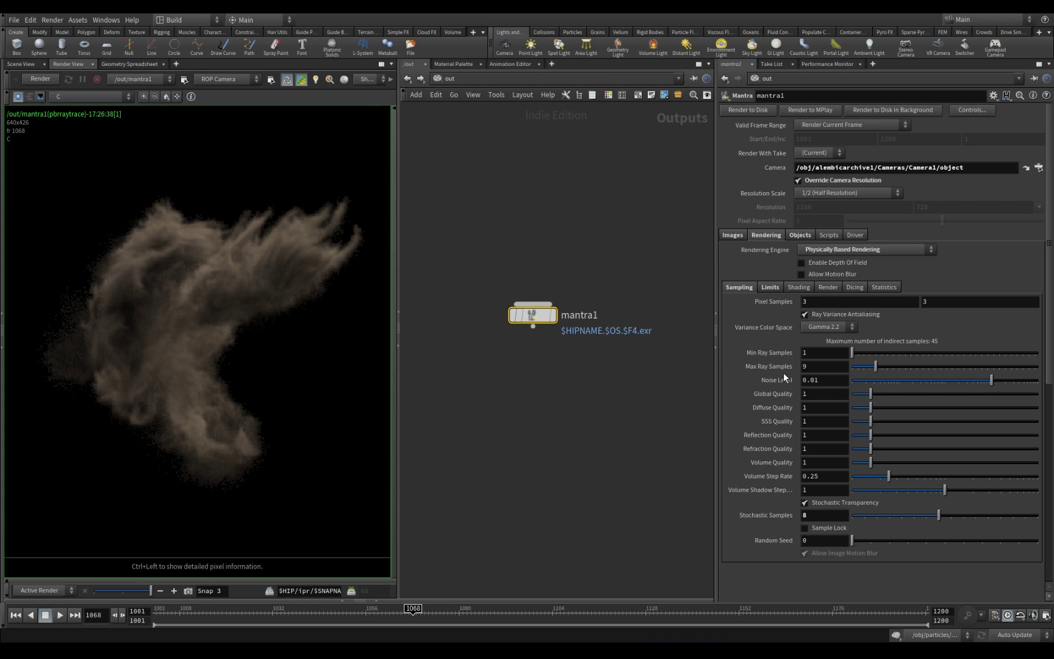
mouse_move(145, 588)
mouse_down()
mouse_move(129, 590)
mouse_move(149, 589)
mouse_up()
Switch to MPlay, place its window over the Render View, and render the mantra1 output to it.
key(alt+Tab)
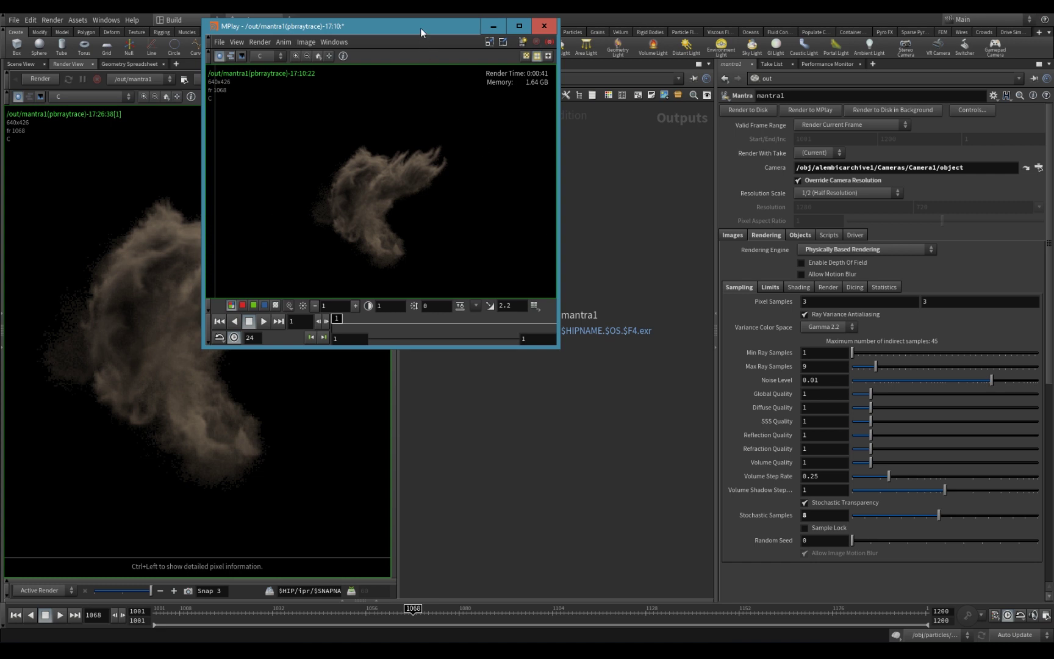
drag(419, 28, 513, 174)
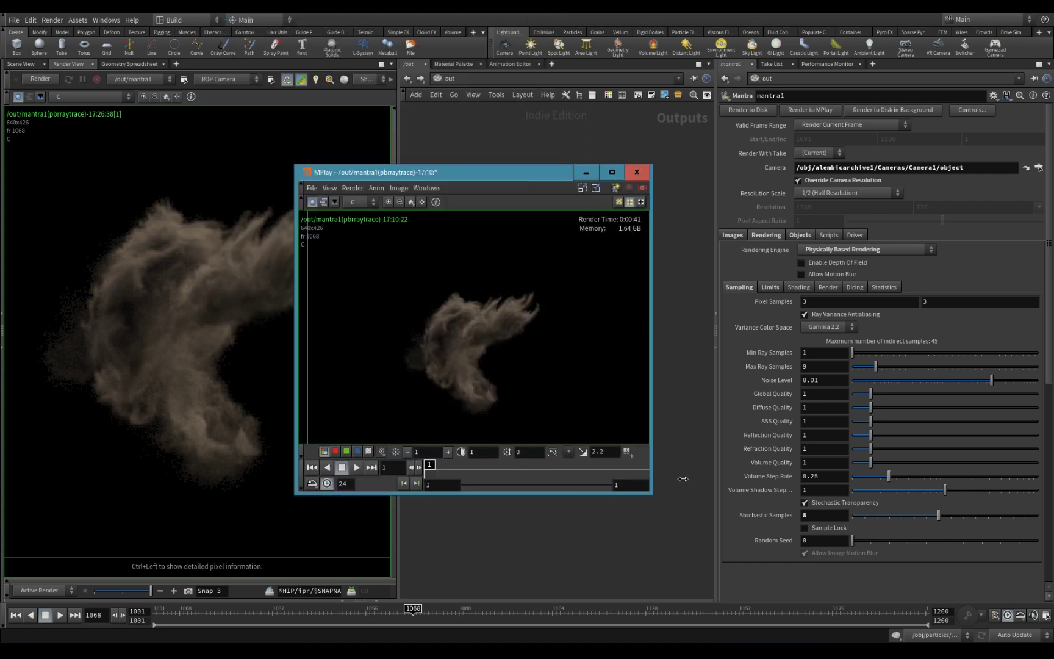
drag(508, 180, 219, 151)
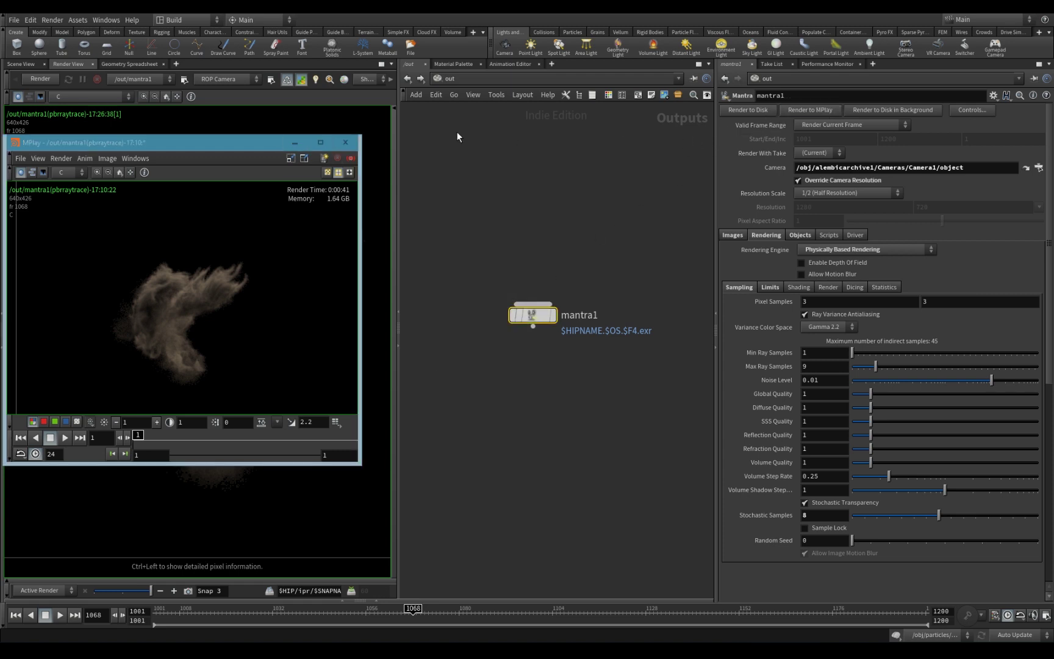
click(237, 142)
drag(235, 139, 238, 140)
click(822, 110)
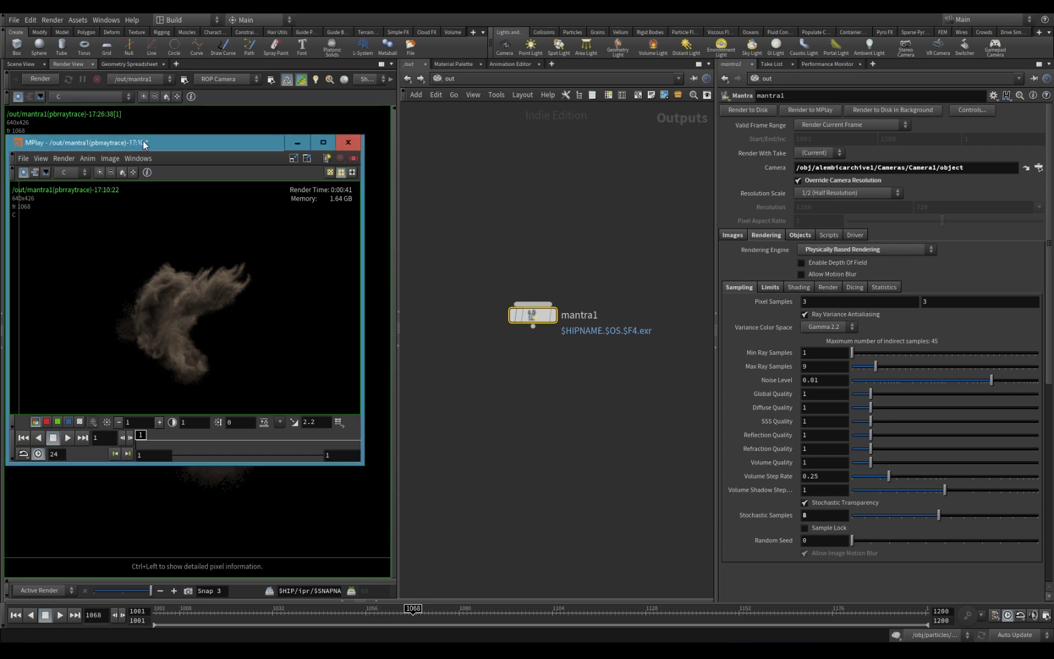
drag(142, 140, 147, 138)
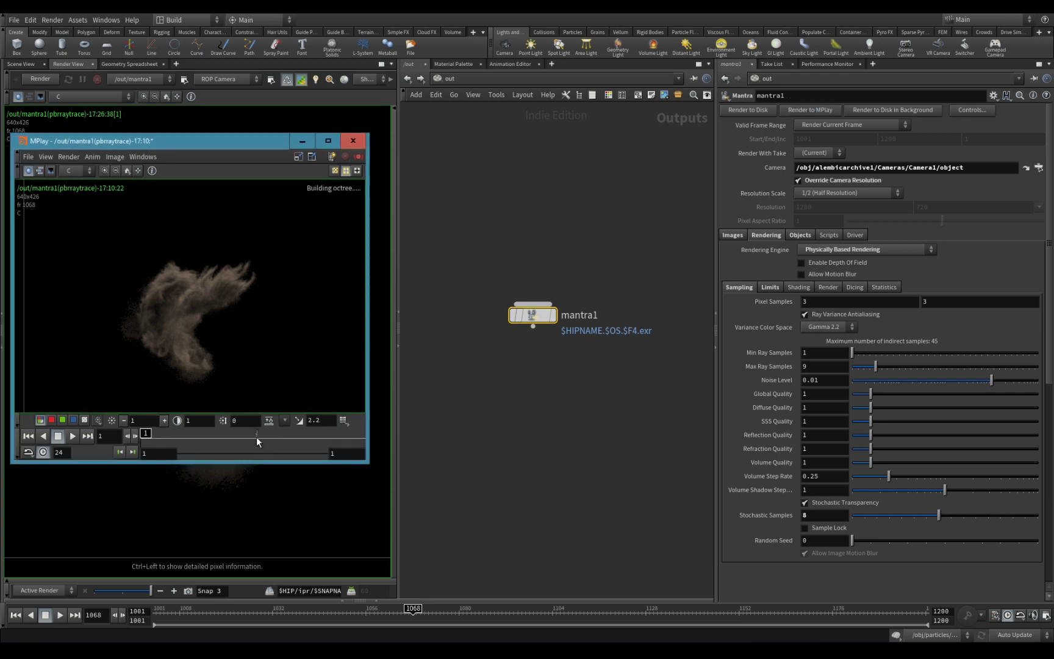
Examine the new smoke render in MPlay and compare it with the earlier frame.
scroll(286, 327, down, 2)
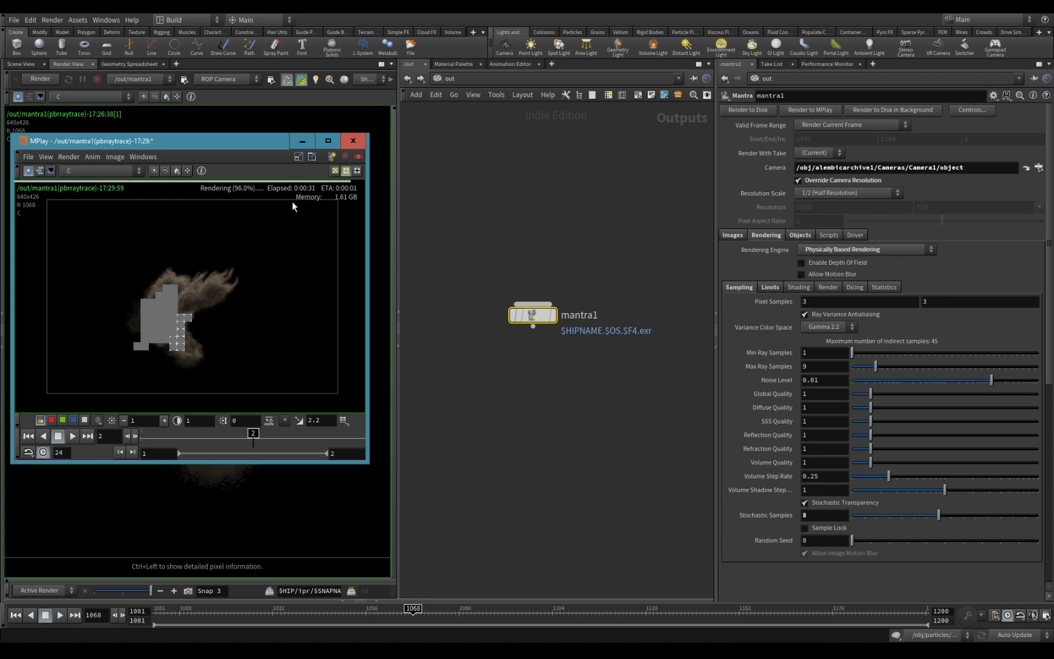
scroll(193, 329, up, 3)
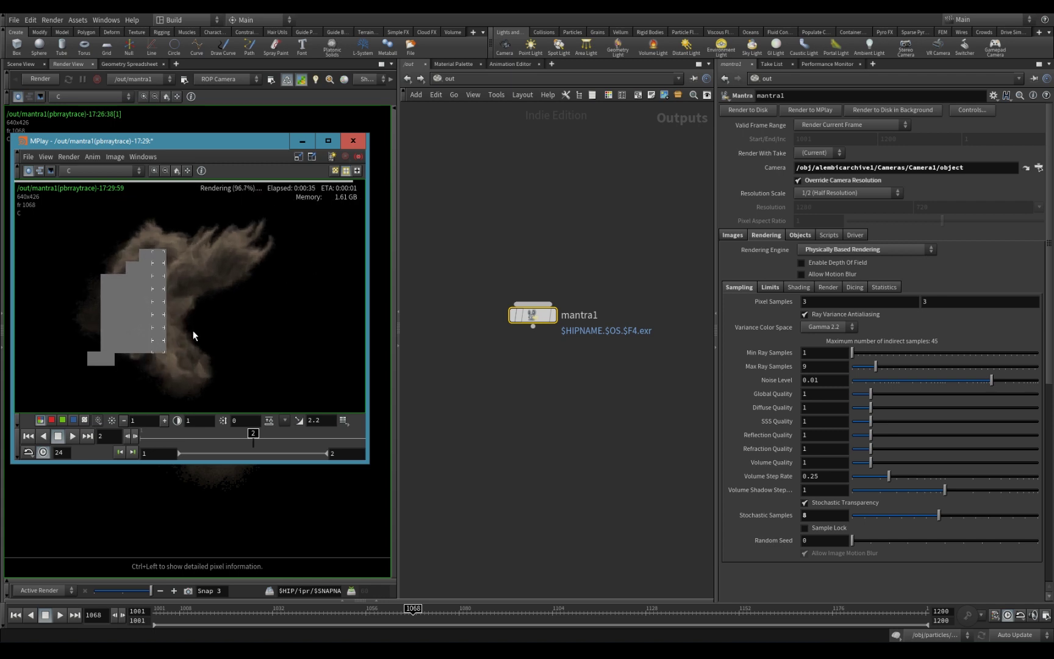
scroll(192, 335, down, 1)
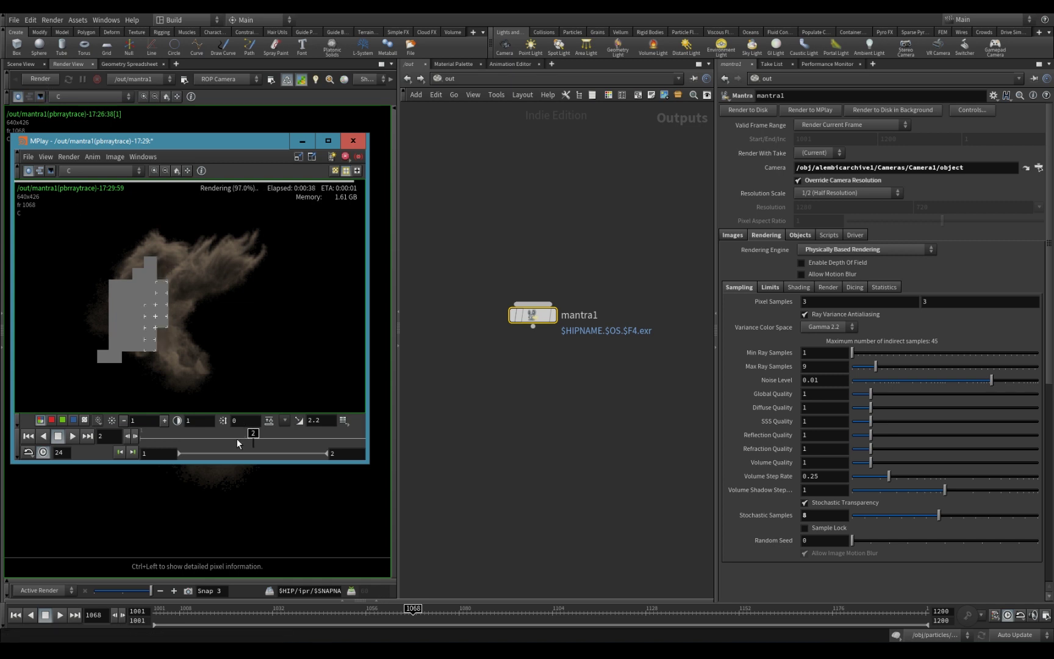
mouse_move(252, 434)
mouse_down()
mouse_move(117, 436)
mouse_move(358, 429)
mouse_up()
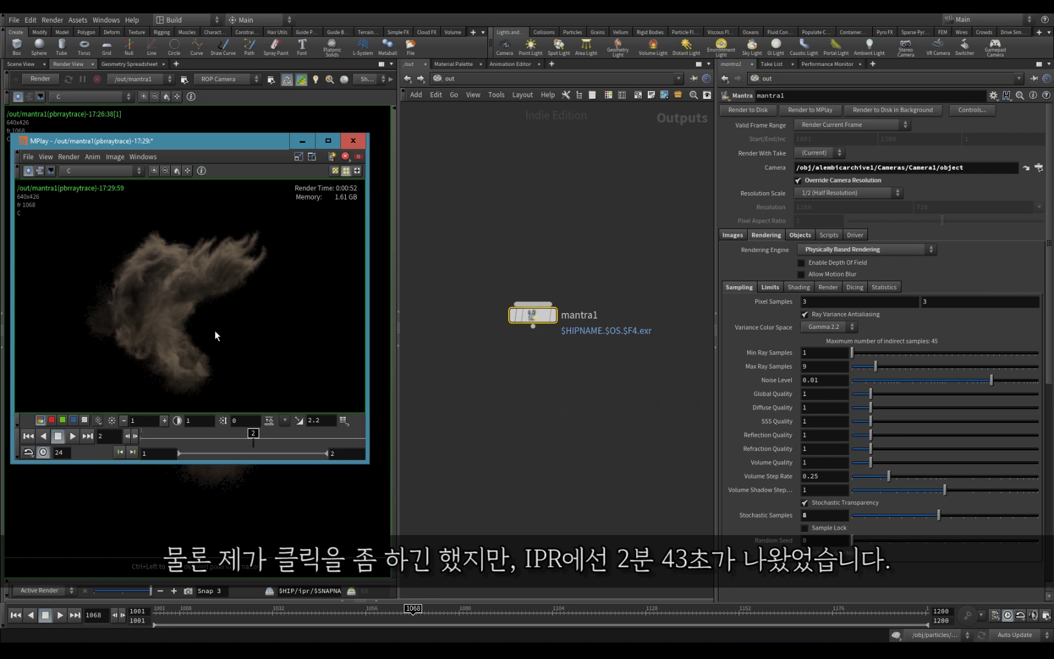
click(486, 370)
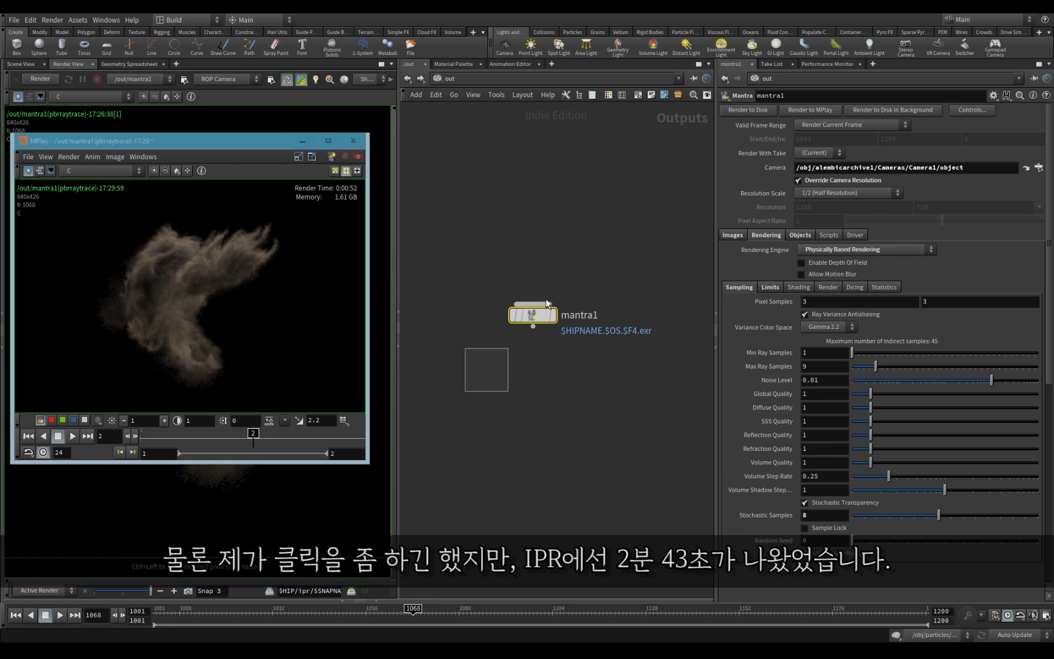
Turn off Override Camera Resolution and render the smoke to MPlay at the full 1280x853 resolution.
click(799, 179)
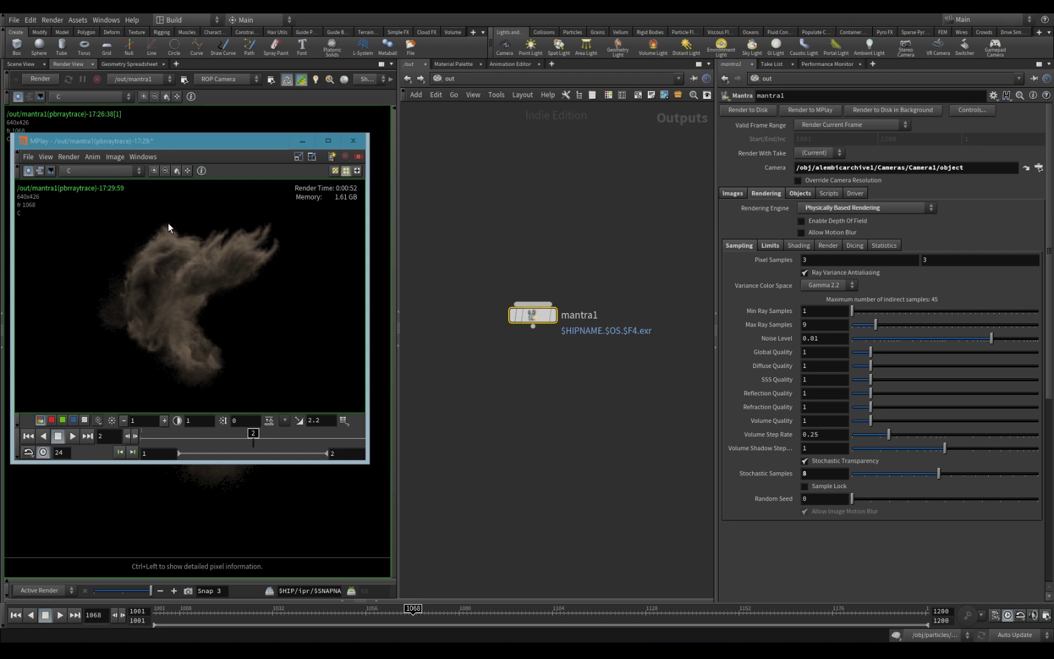
scroll(192, 232, up, 3)
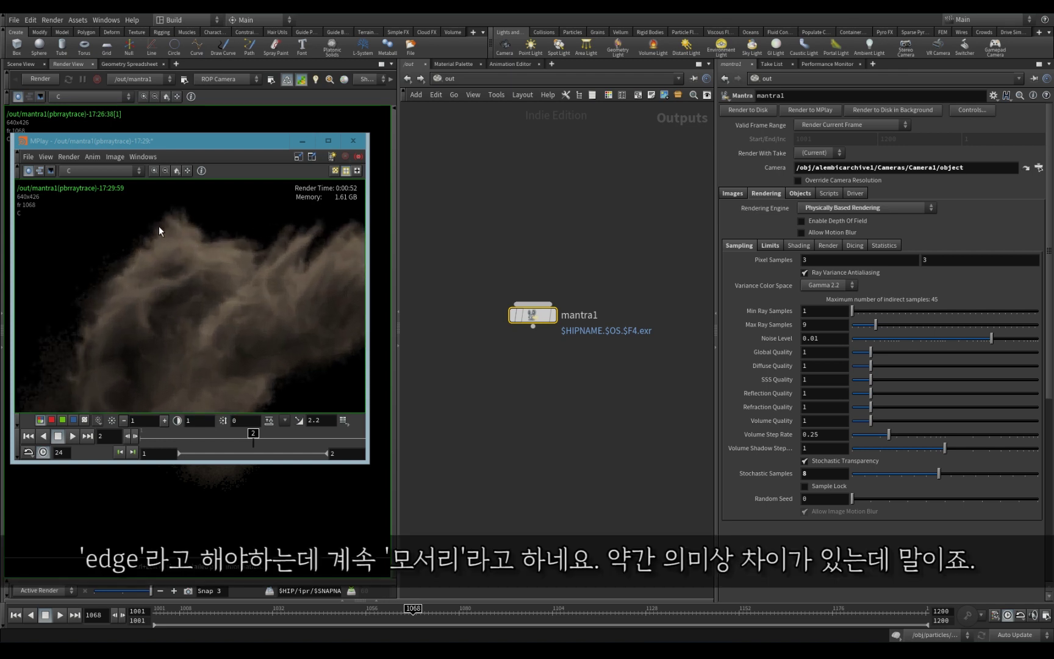
middle_drag(68, 364, 143, 219)
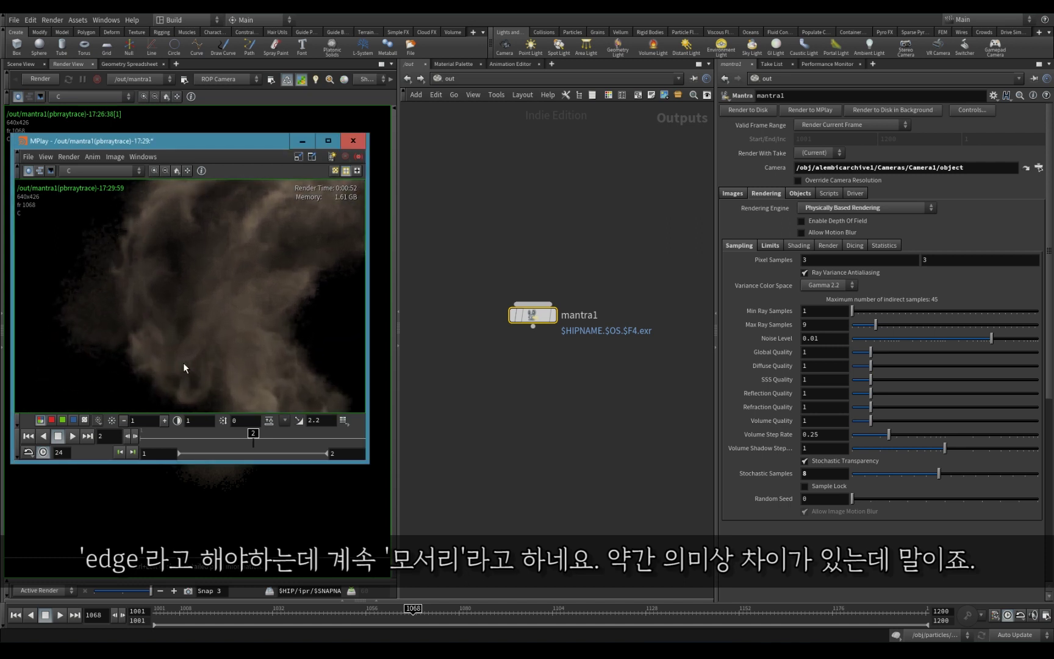
key(a)
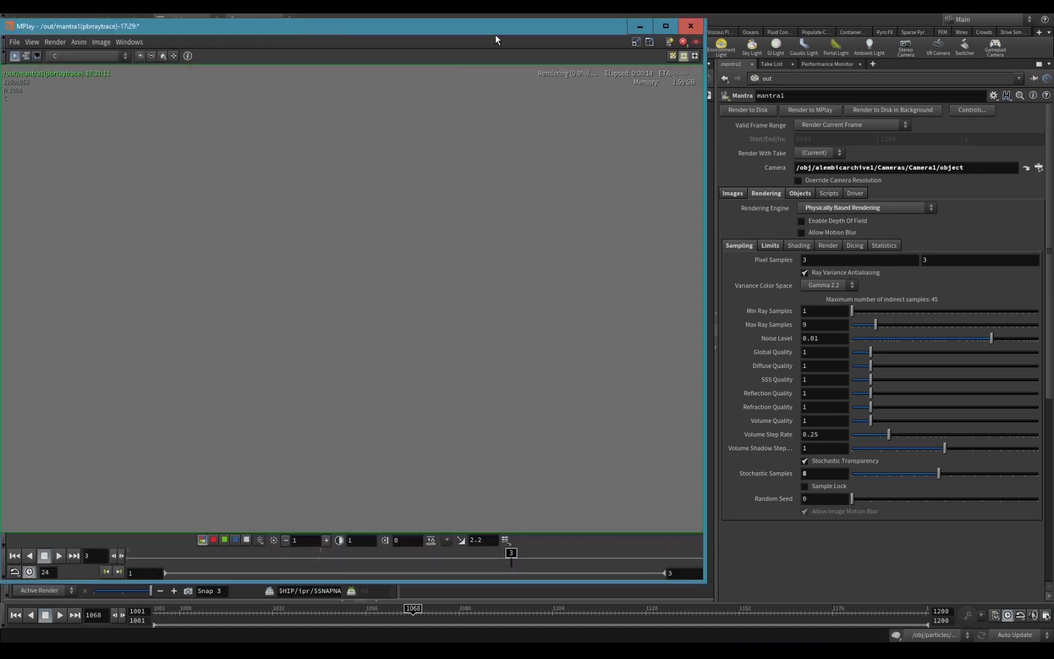
drag(496, 35, 647, 34)
drag(621, 568, 665, 558)
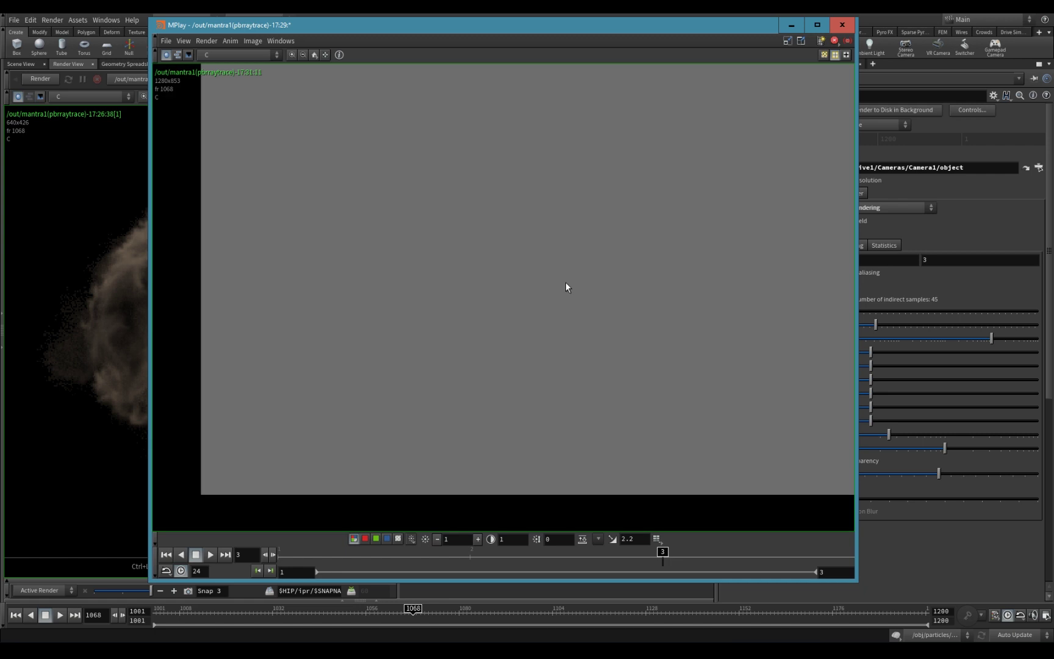
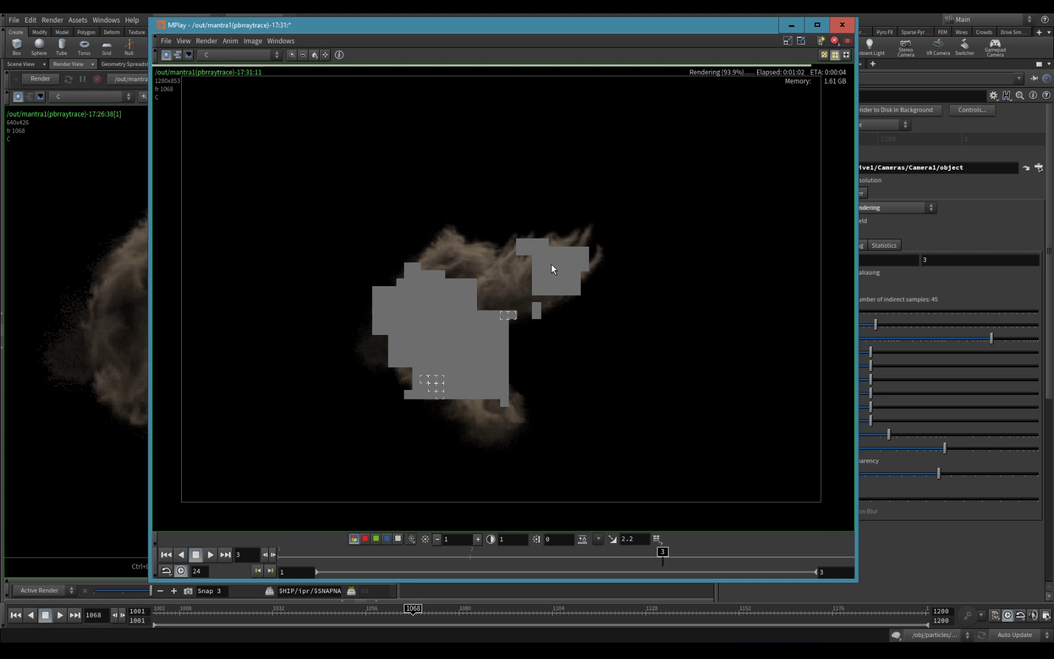
Inspect the finished wisps of the full-resolution smoke up close while the MPlay render runs.
drag(730, 27, 597, 32)
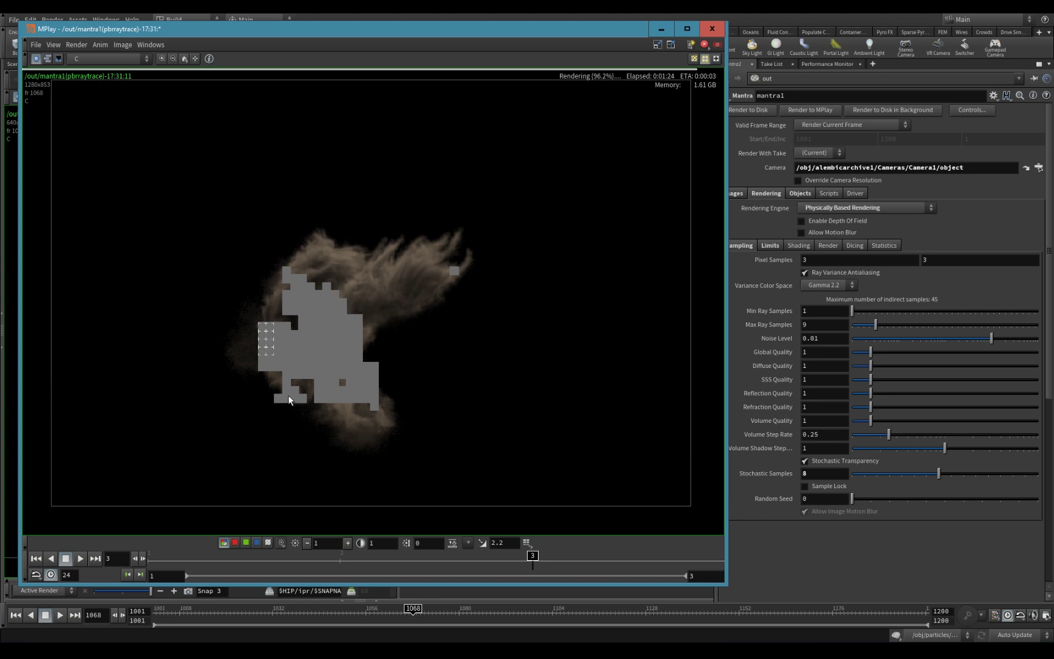
scroll(455, 280, up, 3)
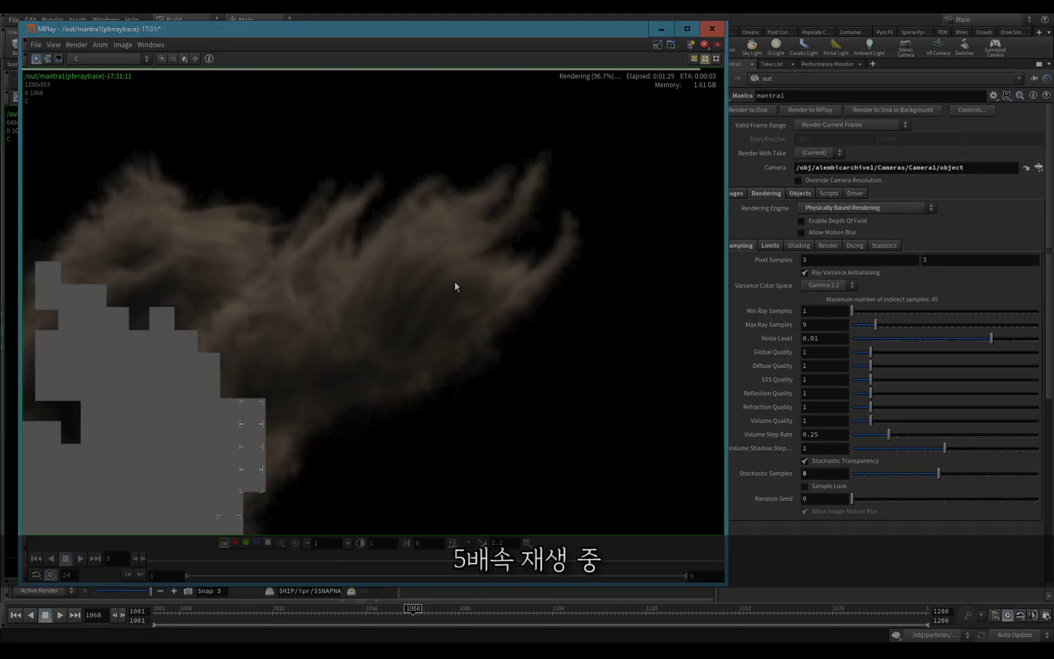
scroll(454, 280, down, 4)
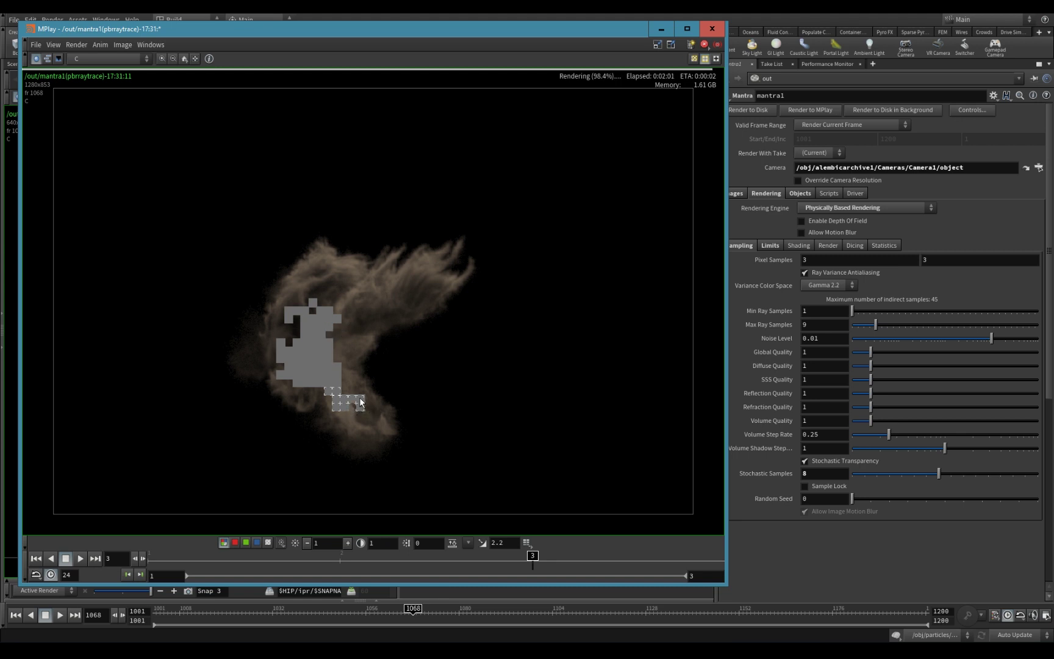
Focus the MPlay render on the unrendered tiles along the upper edge of the smoke's core.
click(314, 318)
click(289, 313)
click(298, 314)
click(305, 312)
click(311, 308)
click(325, 310)
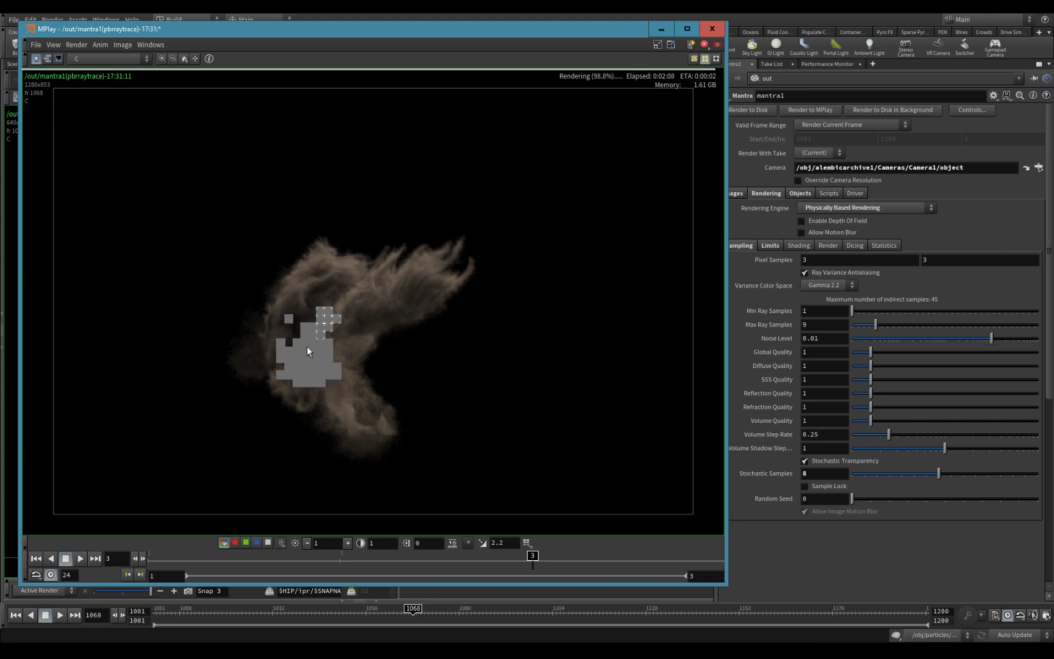
Examine the full-resolution smoke in MPlay up close and at full frame as its last tiles render, and minimize MPlay.
scroll(307, 365, up, 2)
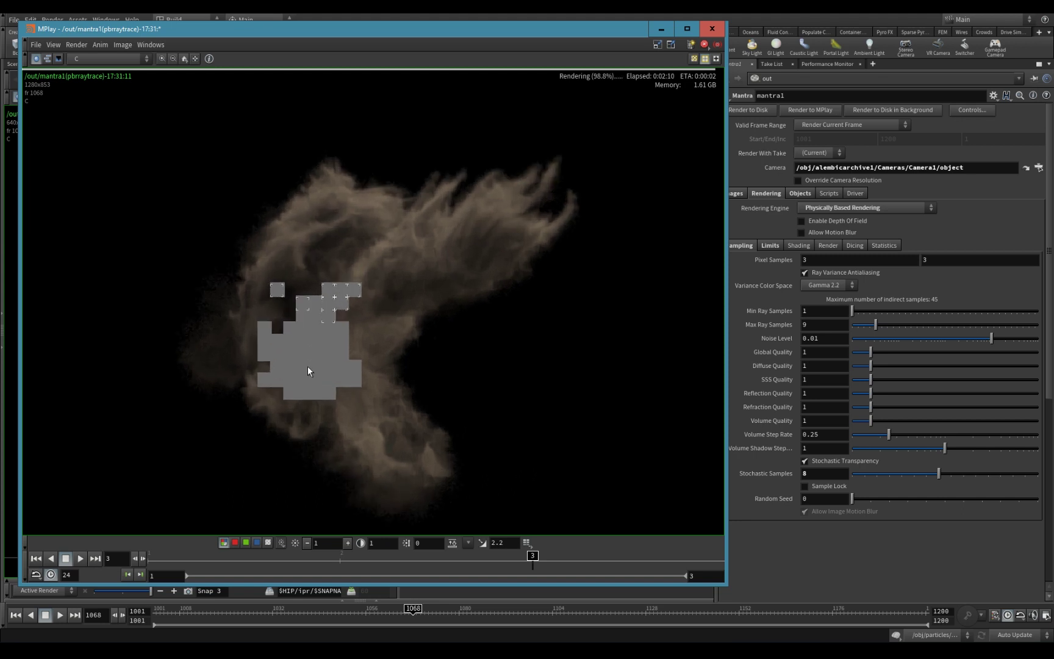
click(264, 378)
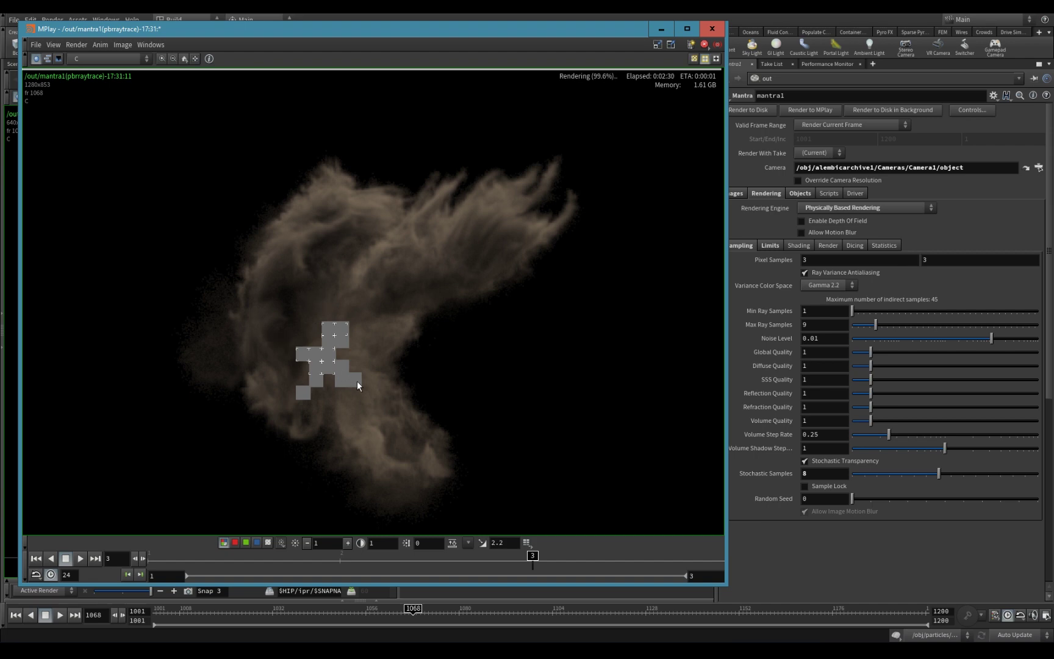
scroll(459, 246, up, 3)
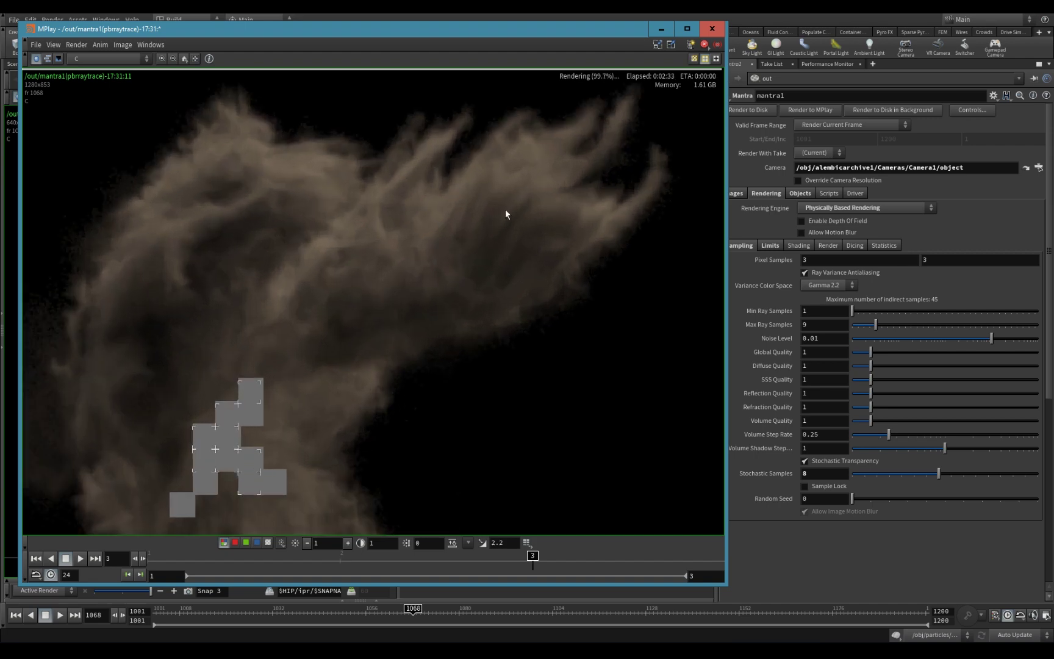
scroll(505, 210, down, 3)
scroll(336, 340, down, 1)
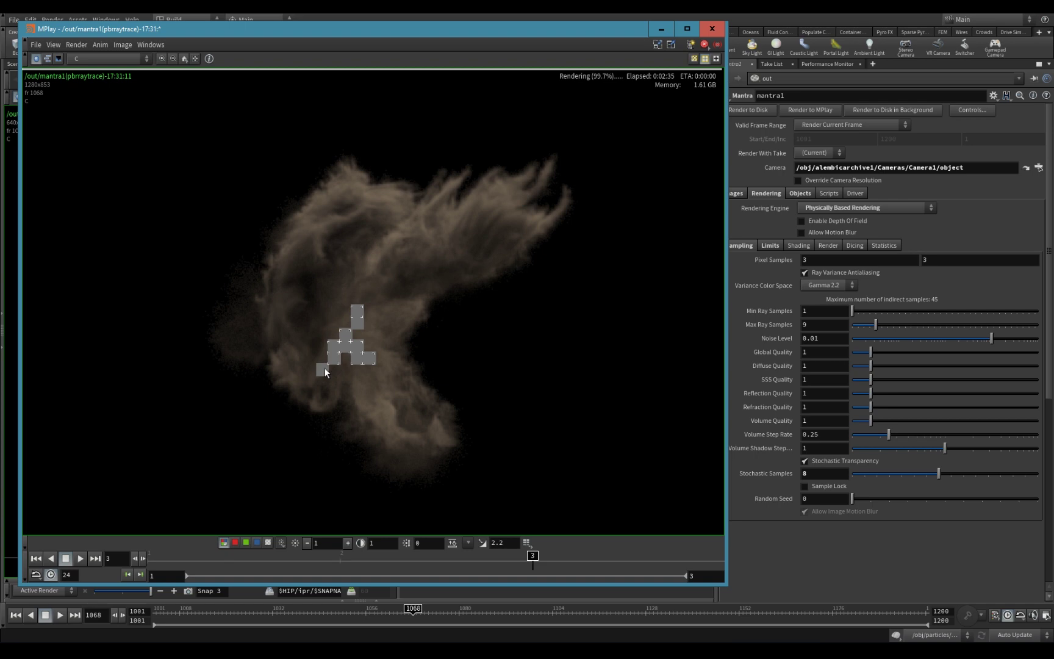
scroll(594, 348, down, 1)
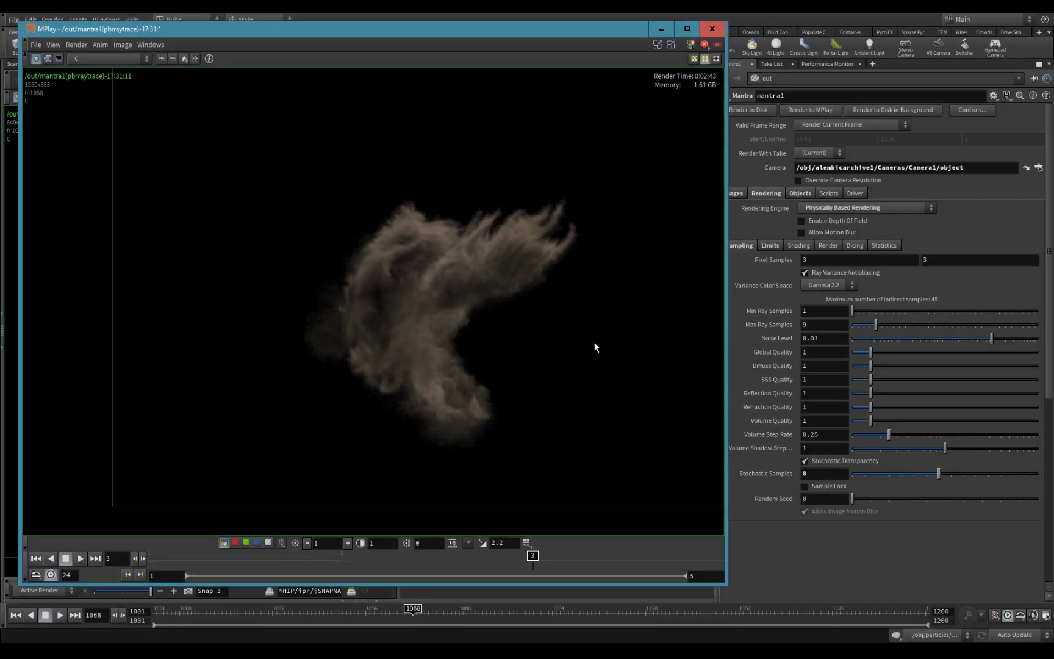
scroll(595, 347, down, 1)
scroll(475, 364, up, 1)
scroll(382, 365, up, 2)
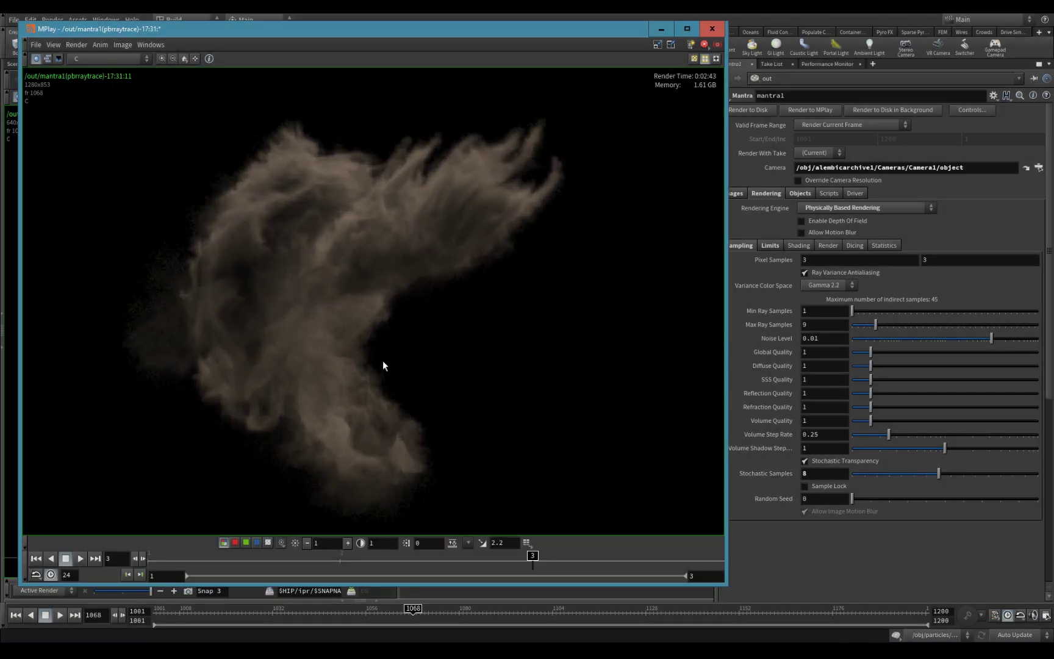
scroll(382, 362, down, 2)
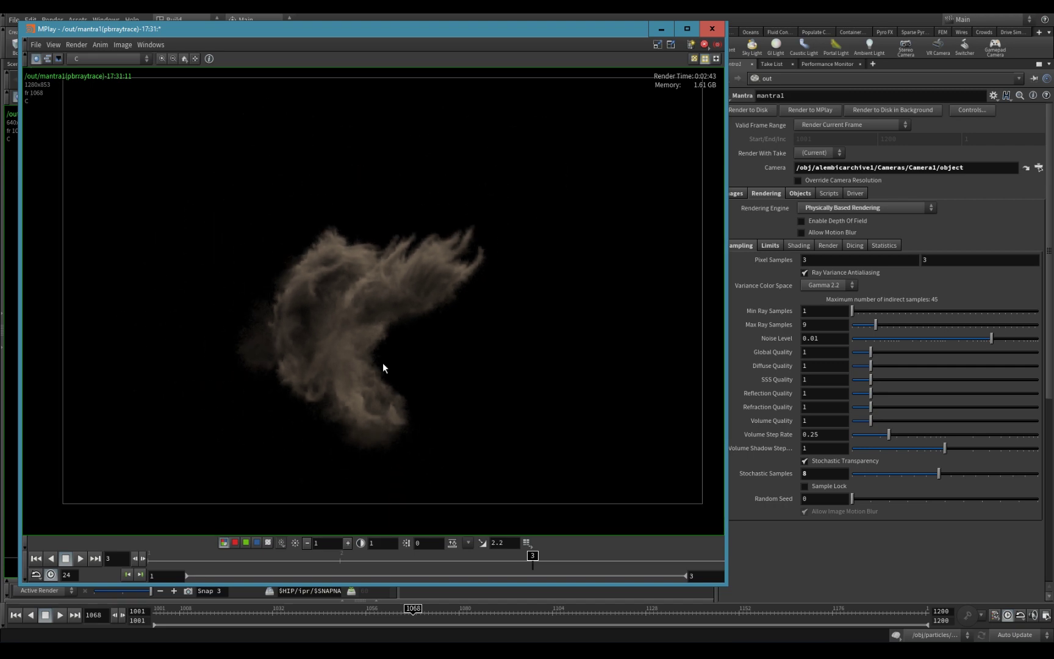
click(704, 44)
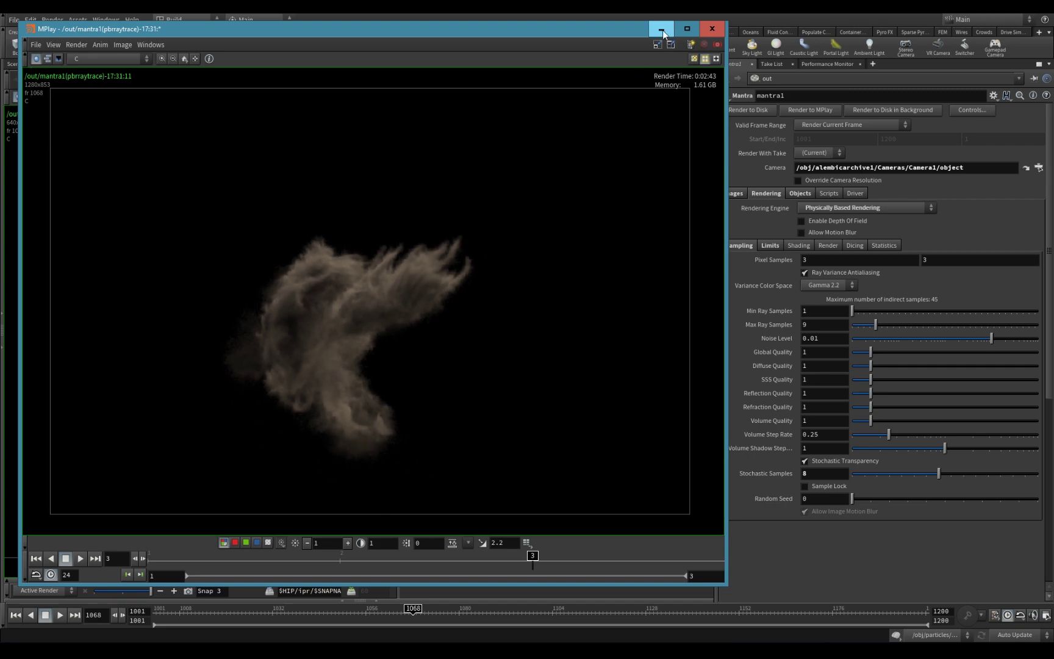
click(661, 29)
Rename the Mantra output node as RENDER_SMOKE.
double_click(577, 314)
text(RENDER_SMOKE)
key(Return)
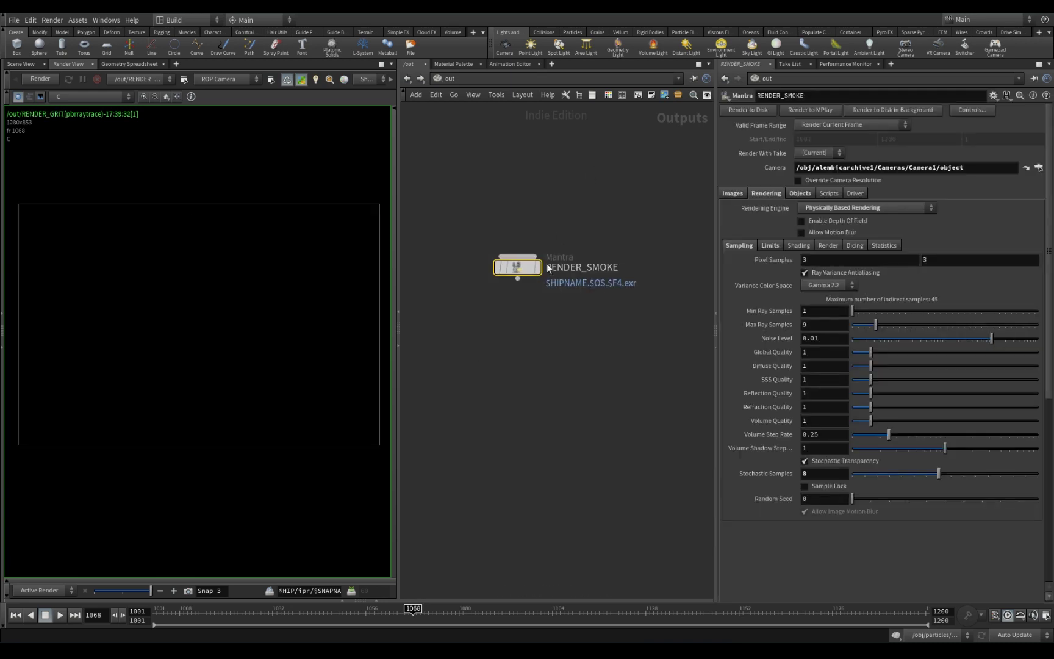
Duplicate the RENDER_SMOKE node below the original and rename the copy as RENDER_GRIT.
alt+drag(517, 267, 519, 357)
double_click(585, 358)
drag(629, 359, 586, 361)
text(_GRIT)
key(Return)
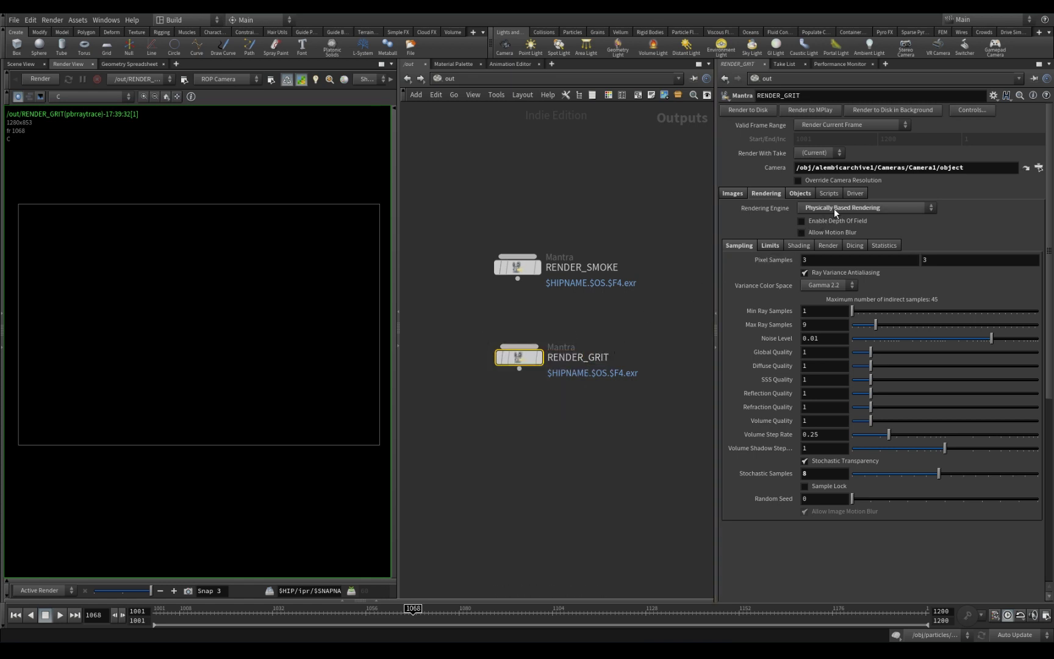
Set the Force Objects of RENDER_GRIT to the grit object in place of smoke.
click(800, 192)
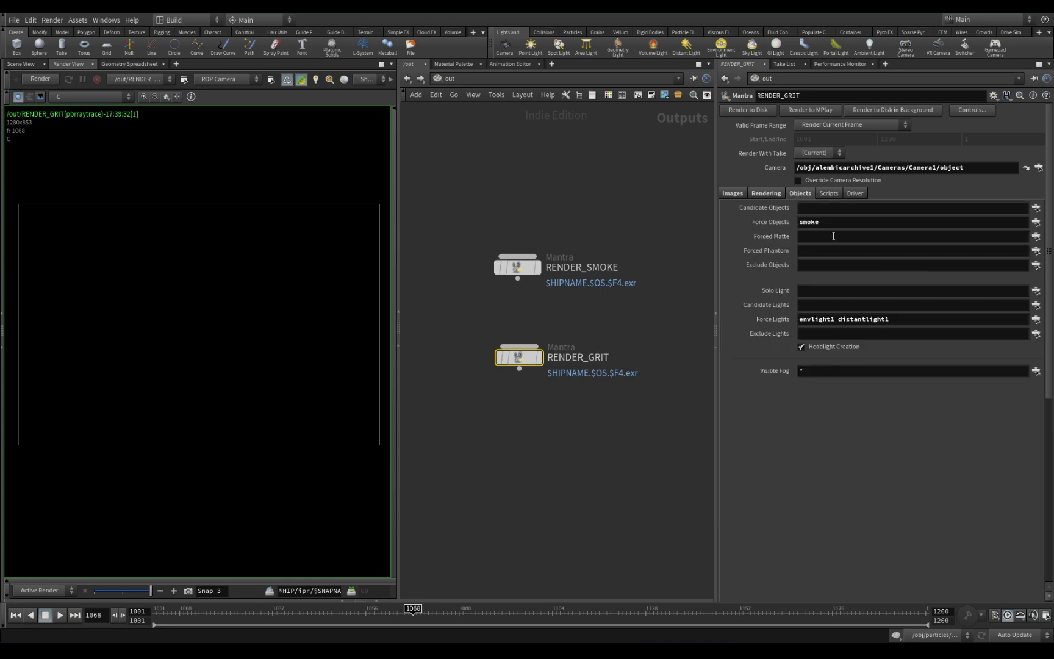
click(1035, 222)
click(889, 64)
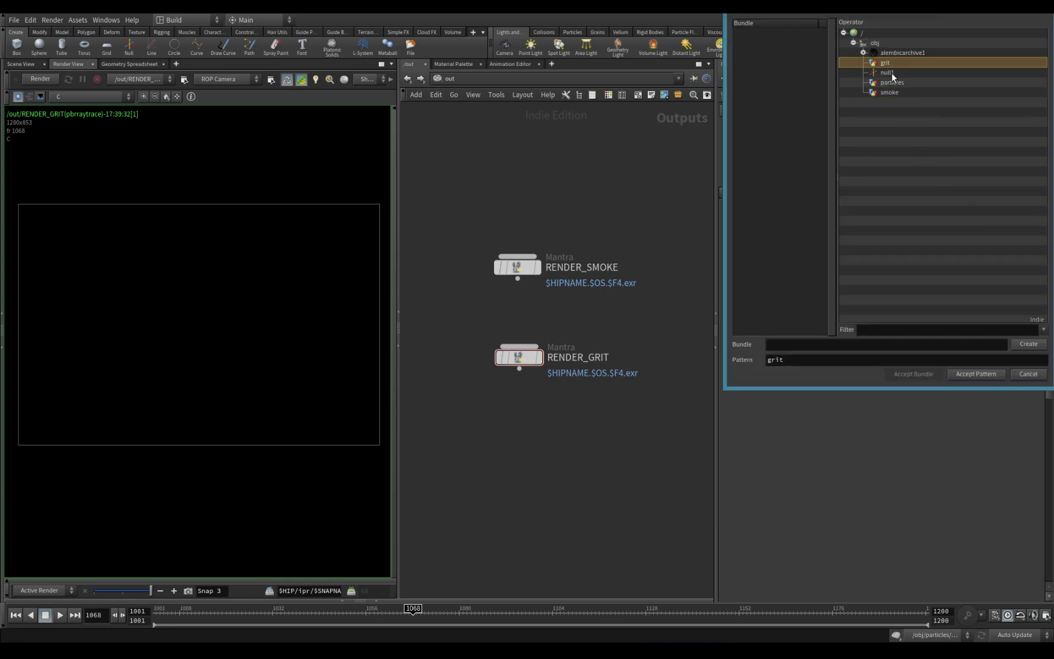
click(990, 374)
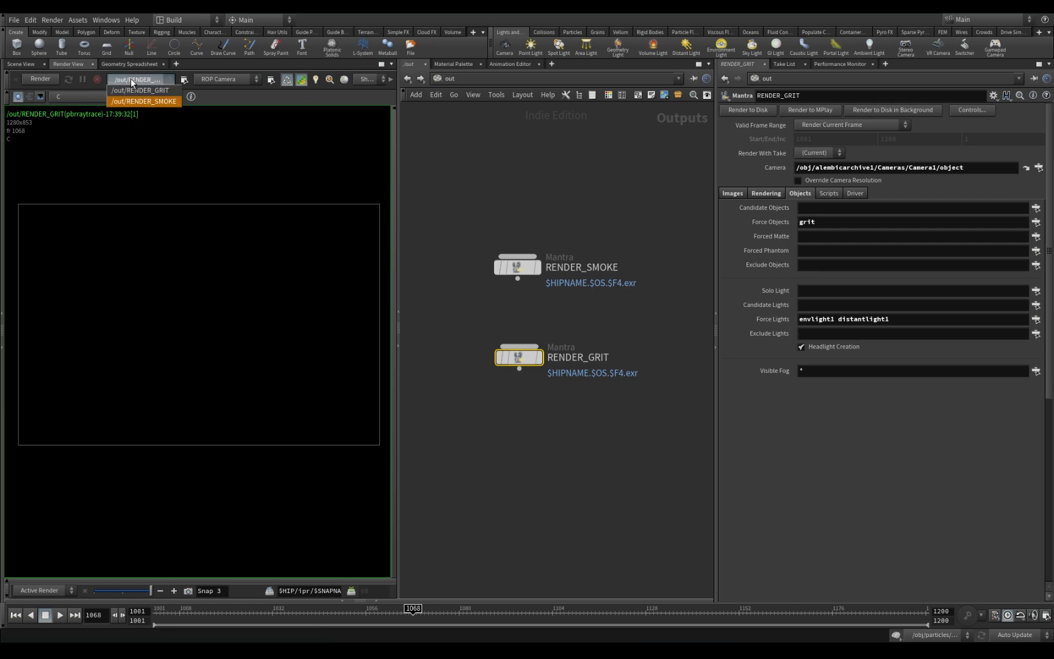
Render the RENDER_GRIT output in the render view and frame the whole image.
click(31, 79)
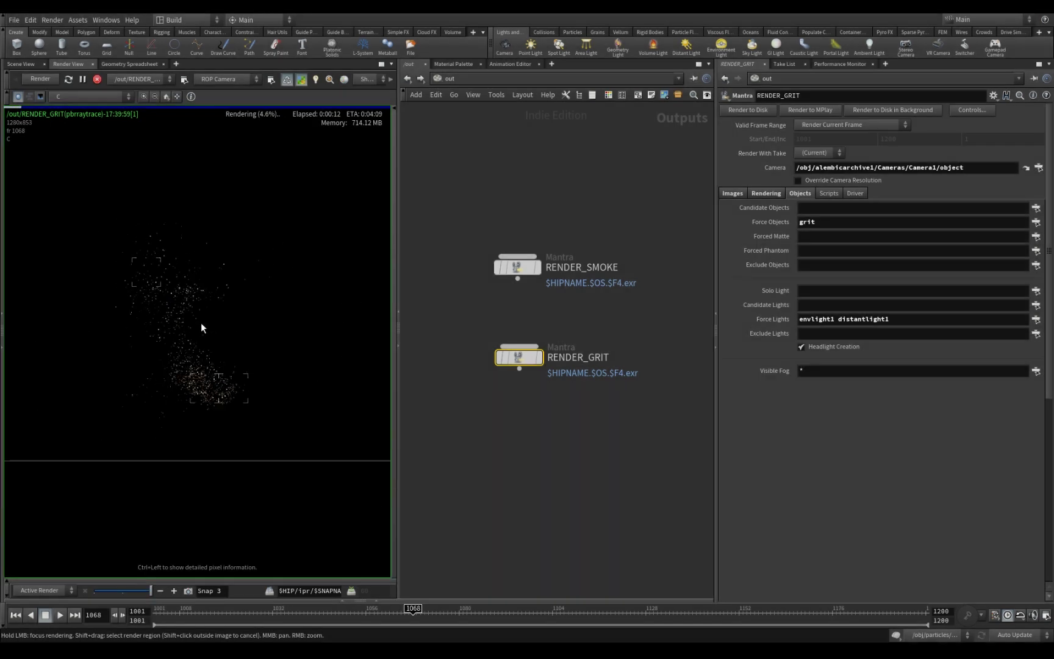
scroll(231, 323, down, 3)
middle_drag(207, 362, 224, 357)
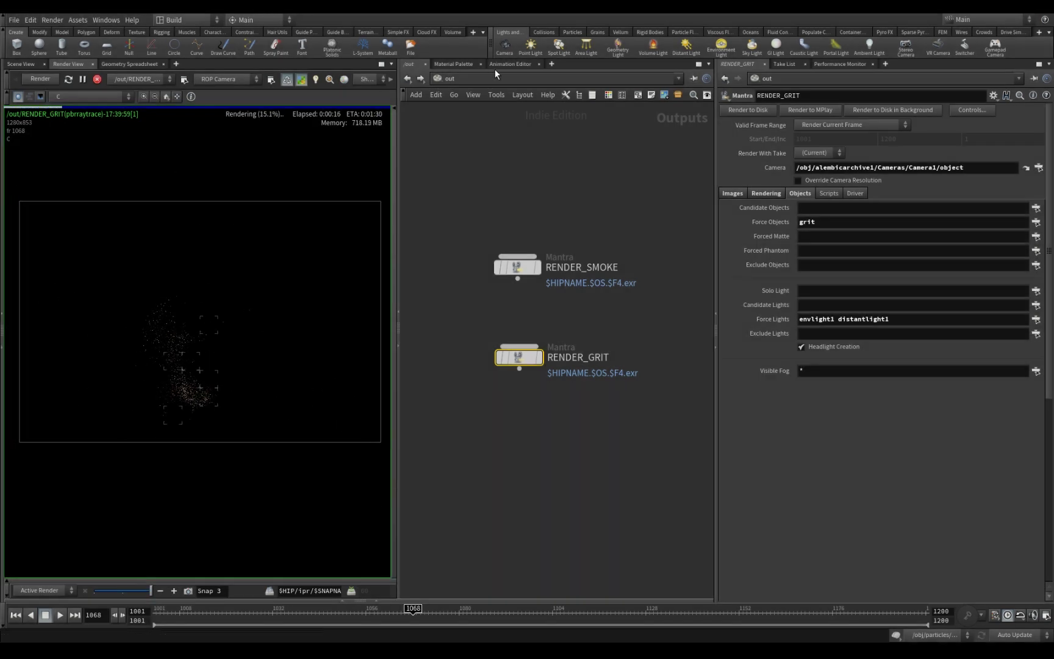
Add a Principled Shader to the mat network beside the pyro shader.
click(454, 77)
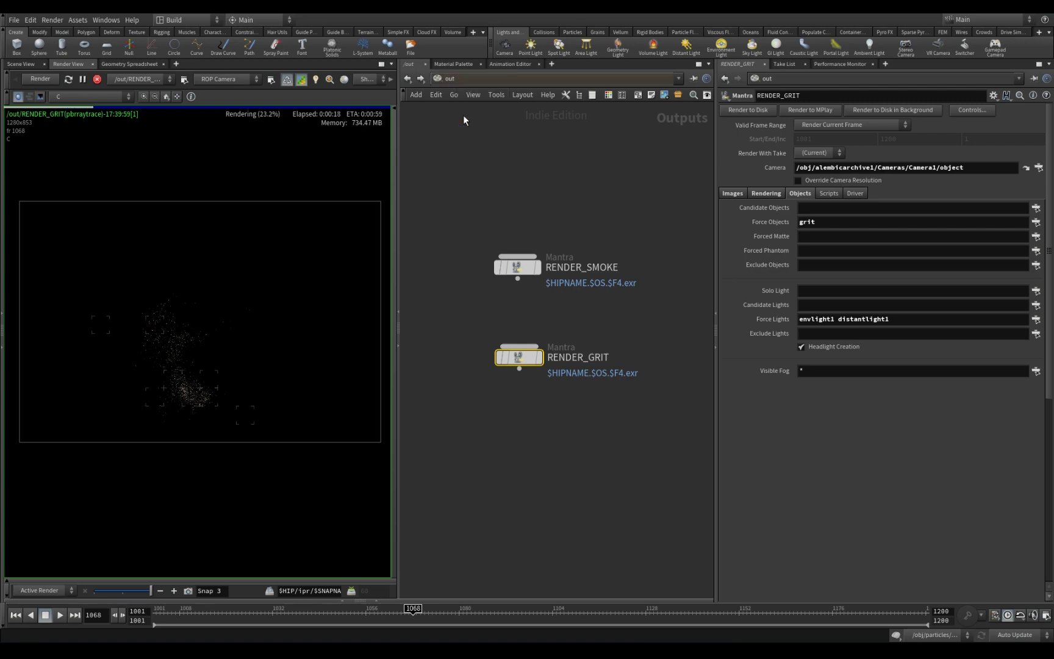
click(463, 115)
key(Tab)
text(prin)
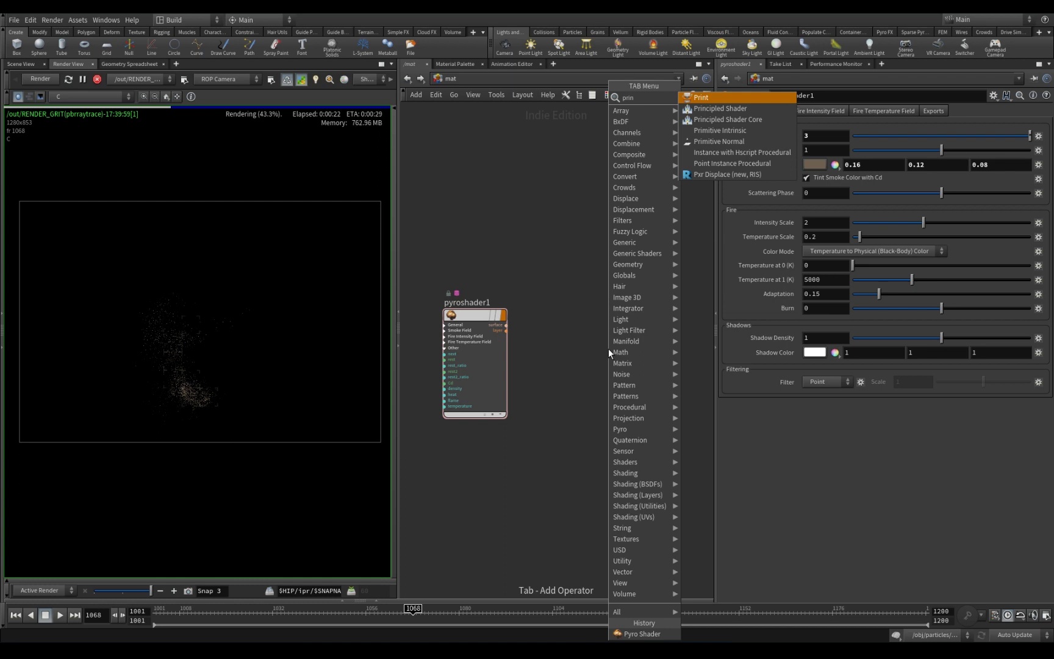
key(Down)
key(Return)
click(612, 335)
drag(612, 335, 612, 236)
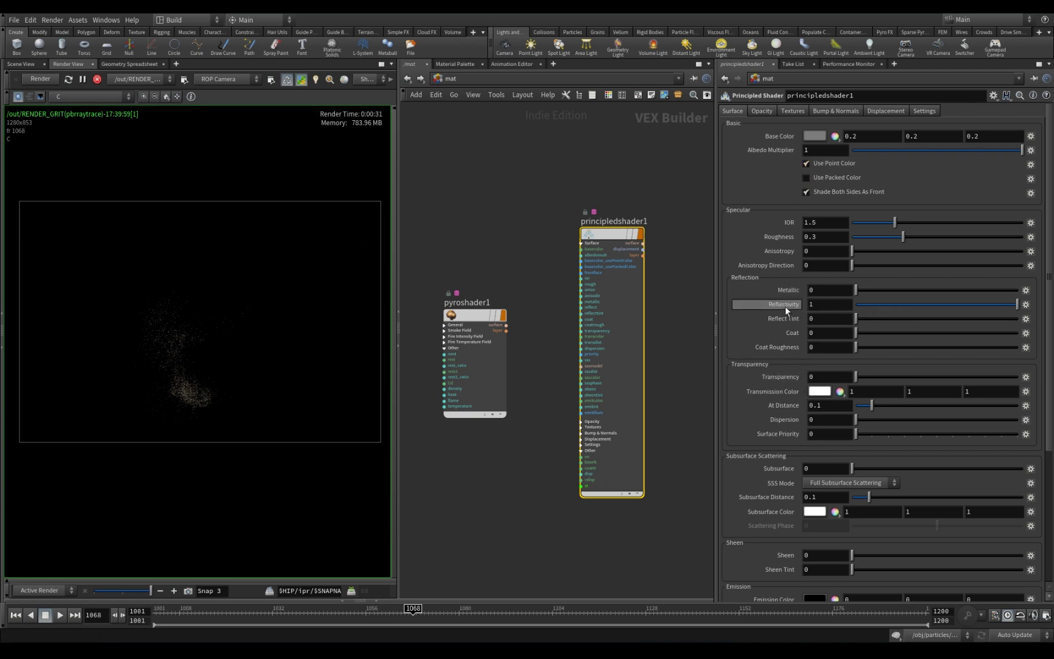
Try to assign the new Principled Shader directly to the rendered grit in the render view.
mouse_move(615, 236)
drag(616, 236, 317, 267)
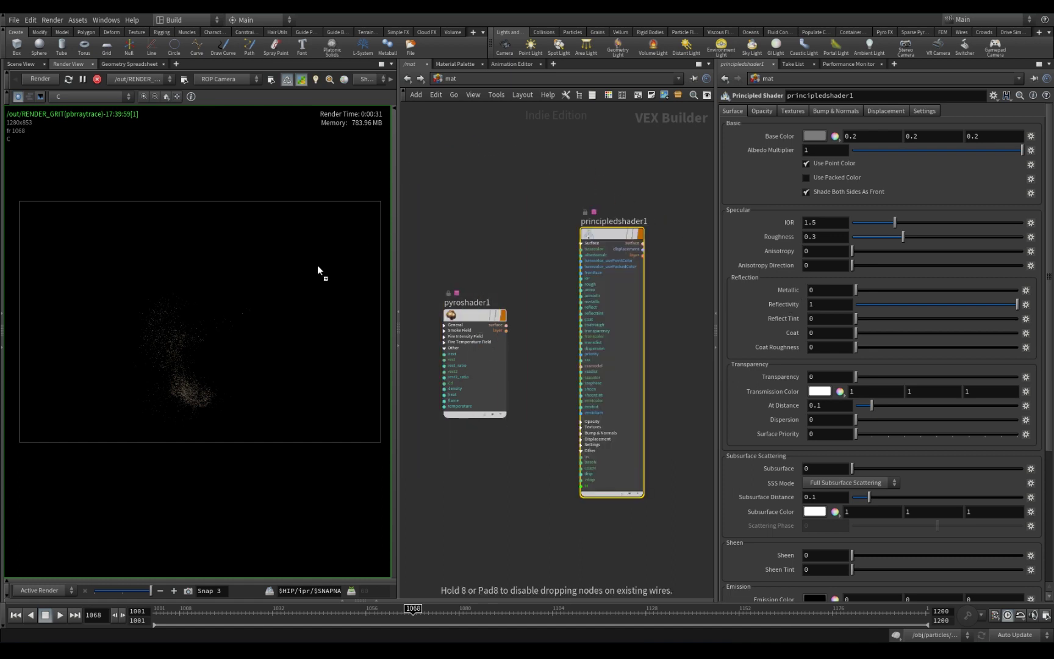
drag(171, 345, 170, 345)
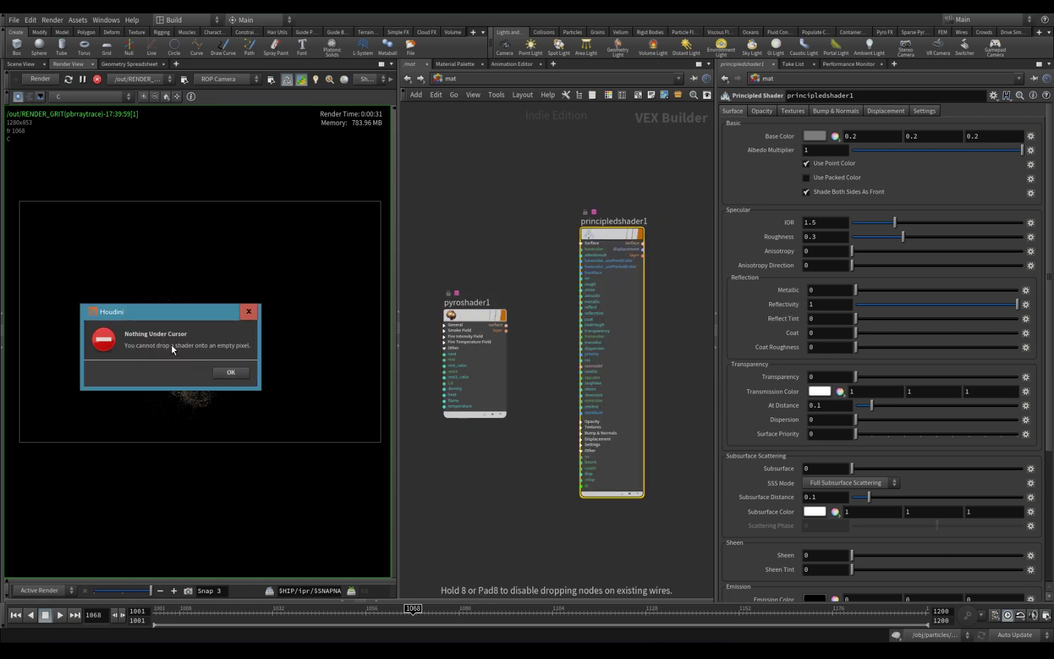
click(230, 371)
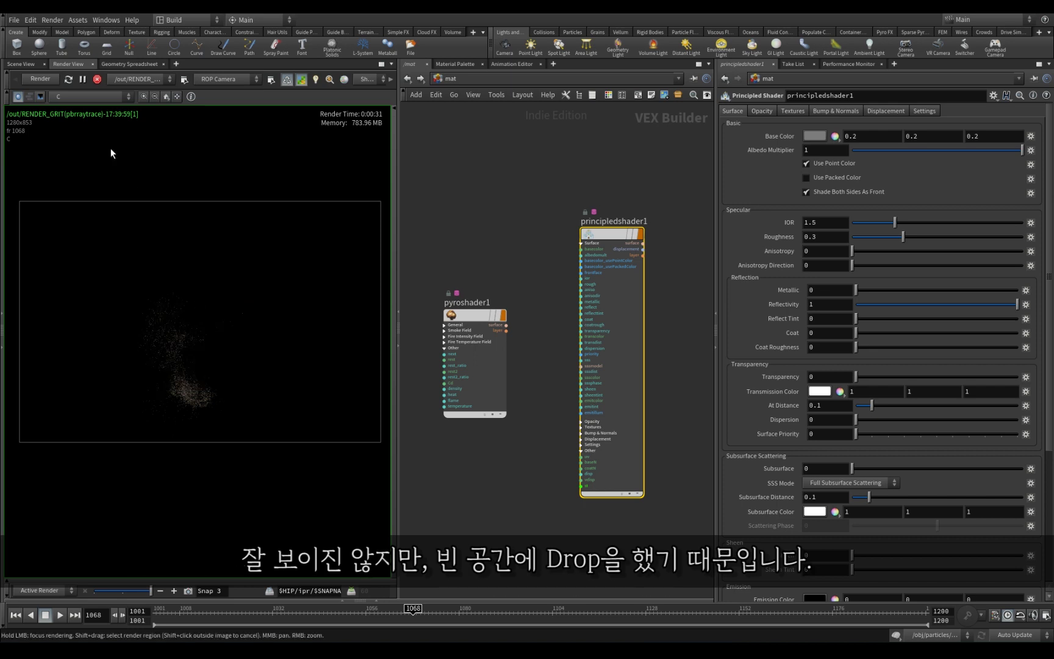
Rename the Principled Shader as grit.
double_click(645, 221)
key(ctrl+a)
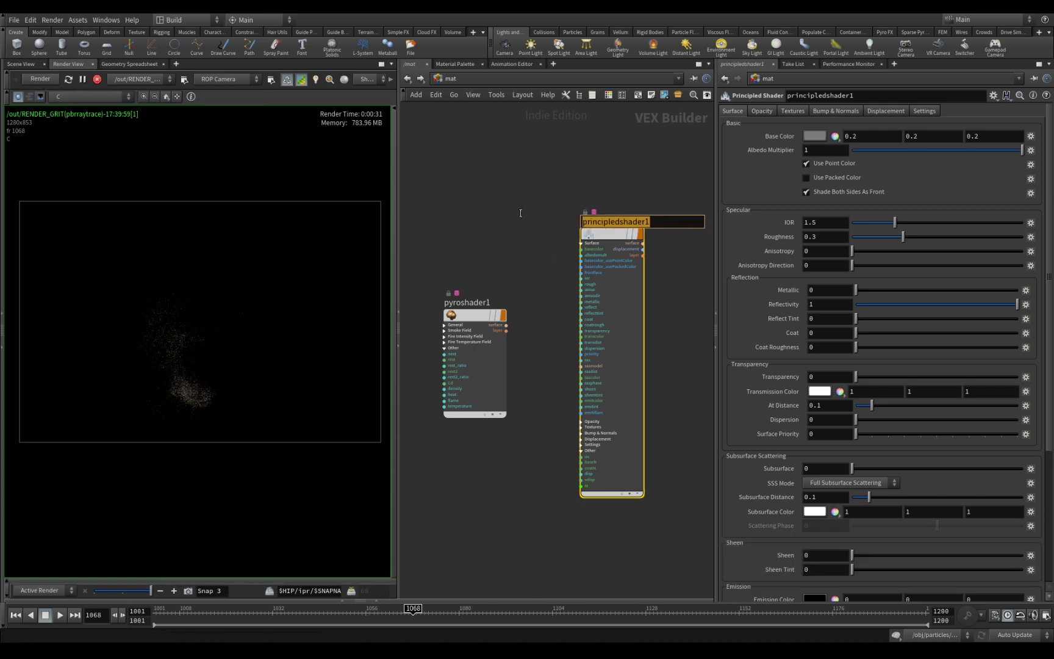
text(grit)
key(Return)
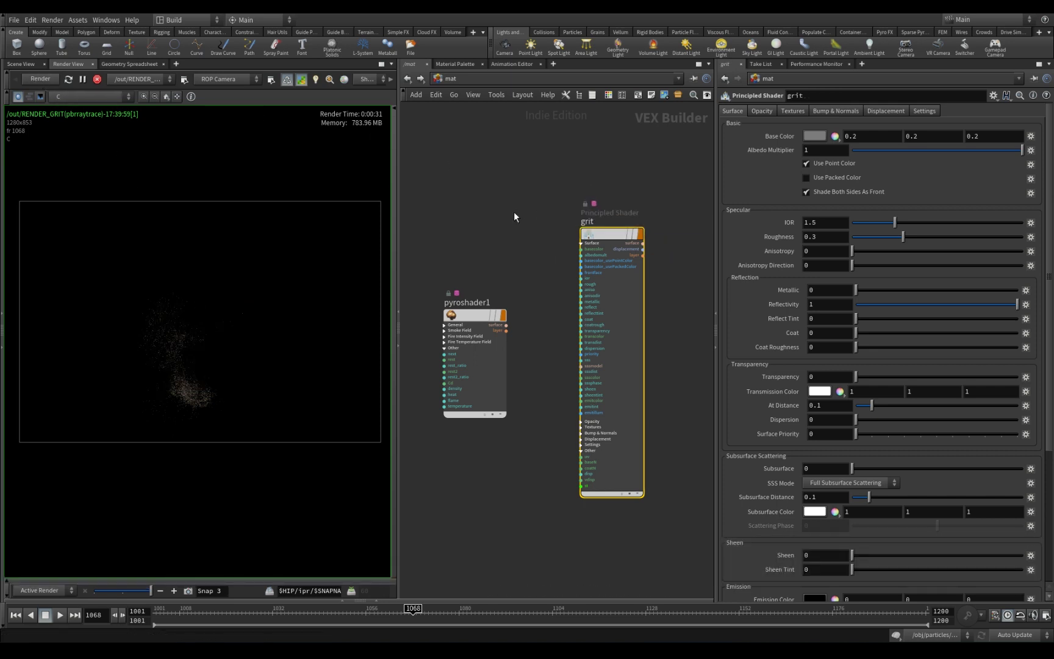
Assign the /mat/grit material to the grit geometry object in the obj network.
click(448, 78)
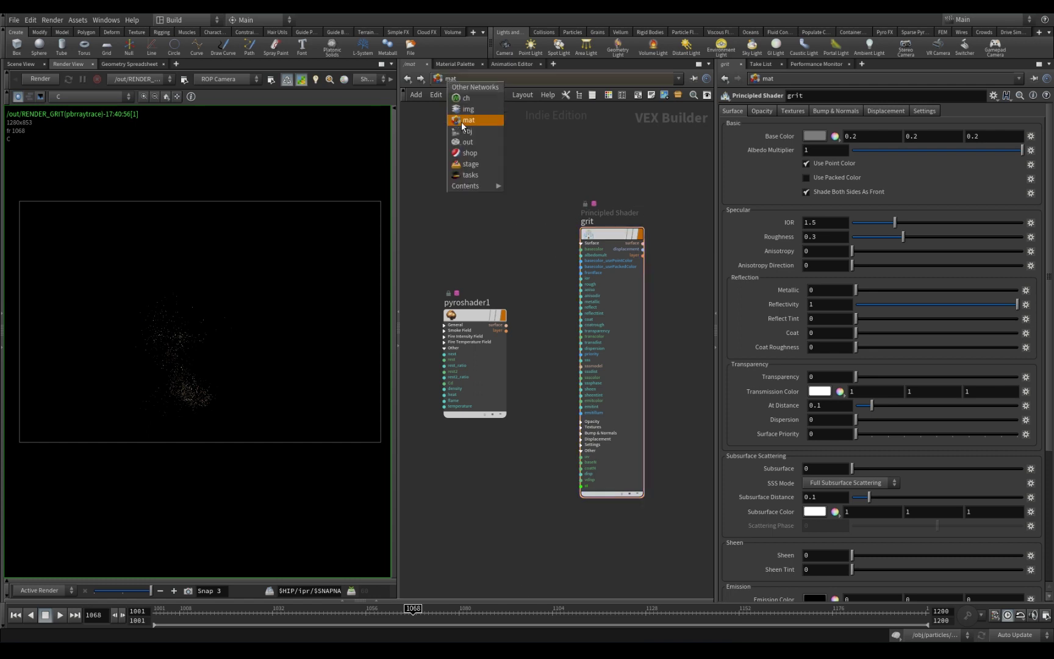
click(461, 121)
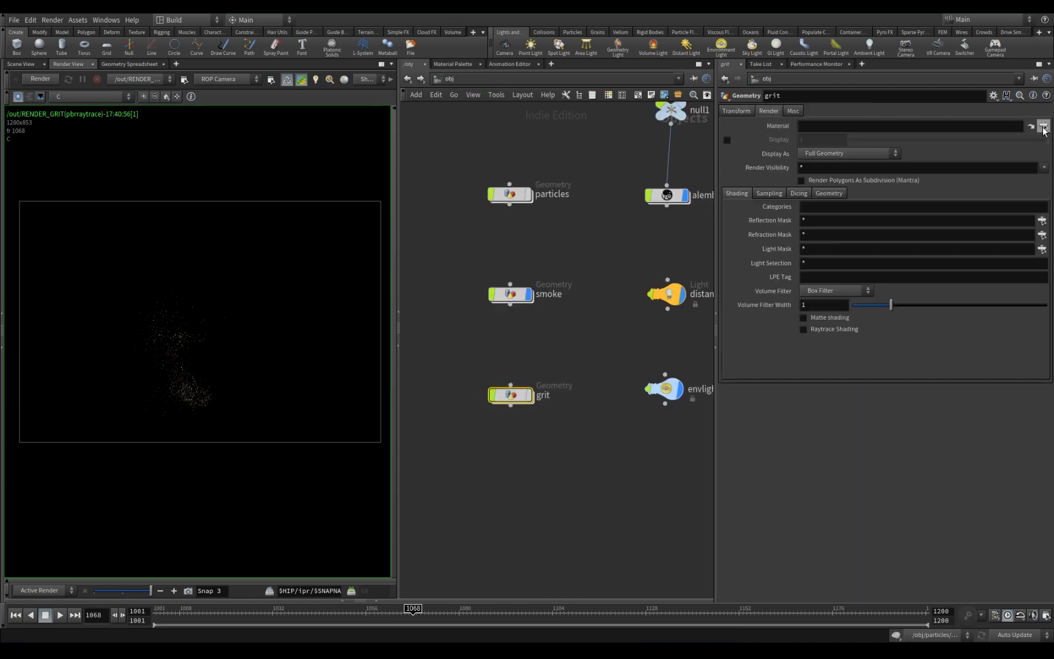
click(1044, 125)
click(928, 60)
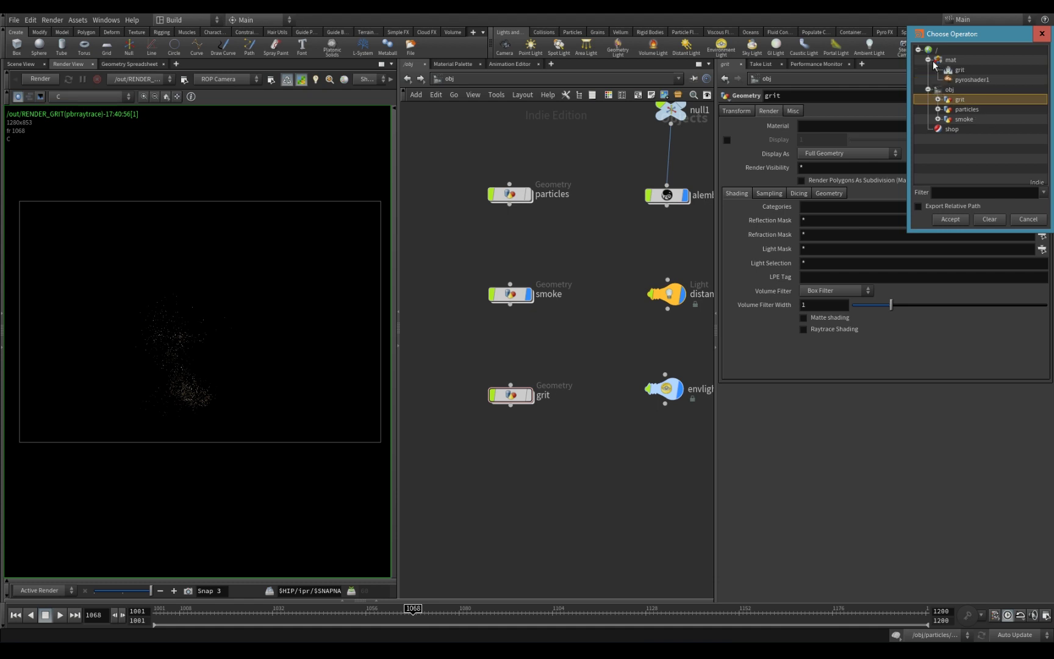
click(960, 70)
click(950, 220)
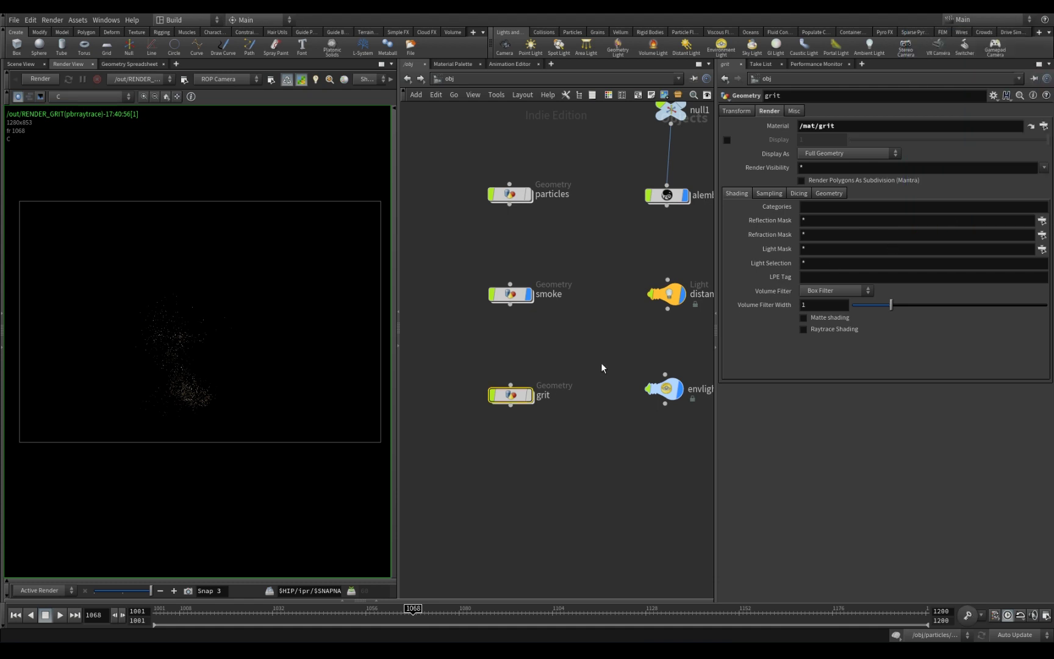
Render the grit again with its new material and inspect the particles at several magnifications.
click(45, 80)
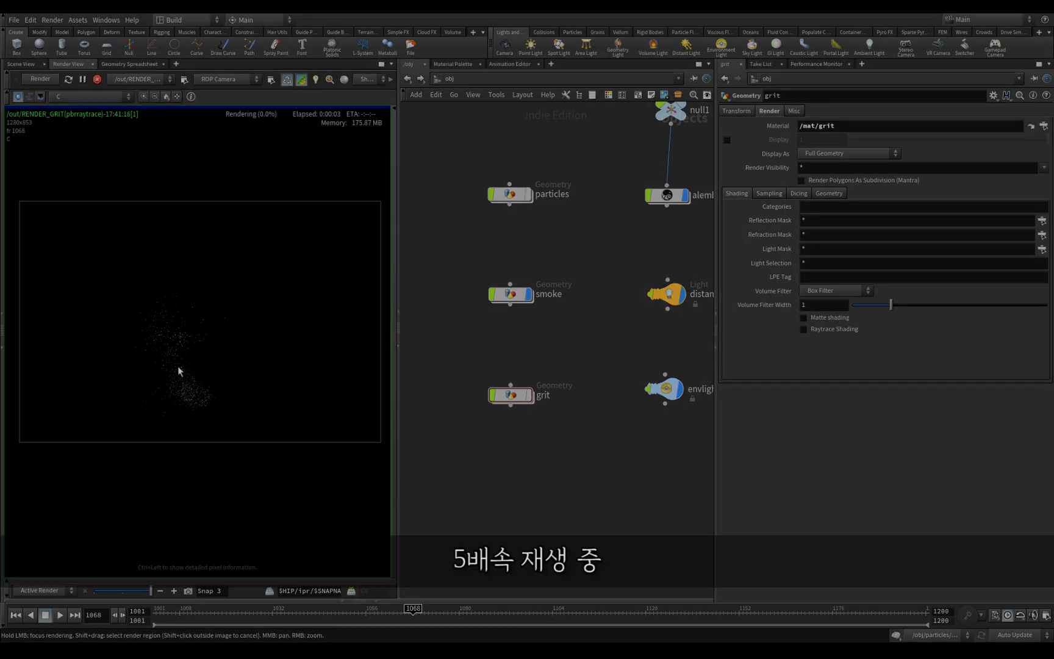
scroll(185, 400, up, 5)
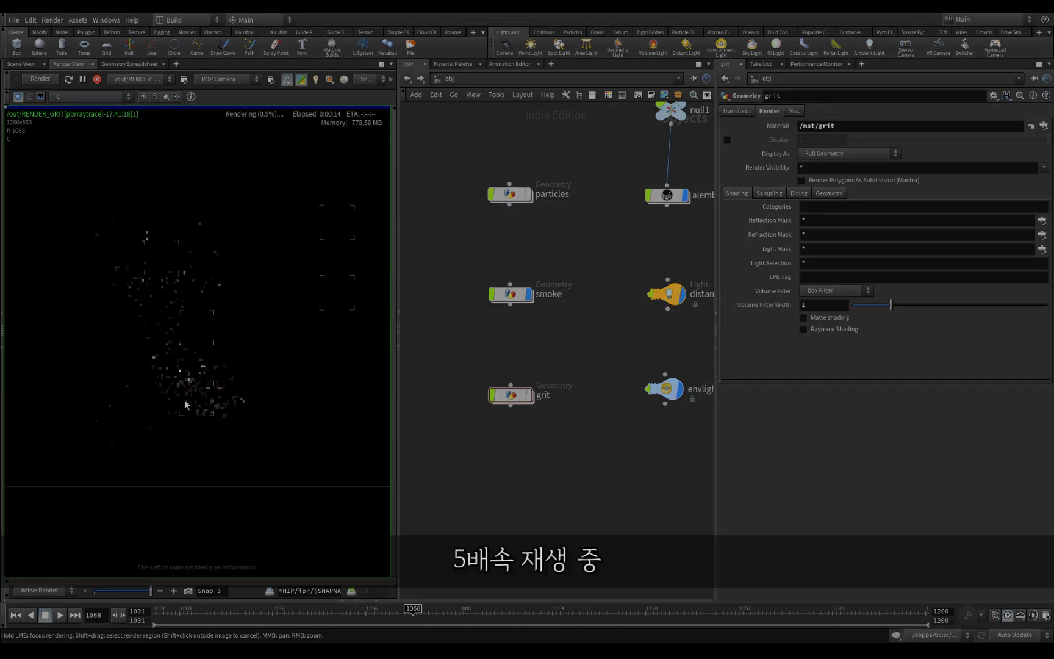
scroll(185, 269, up, 4)
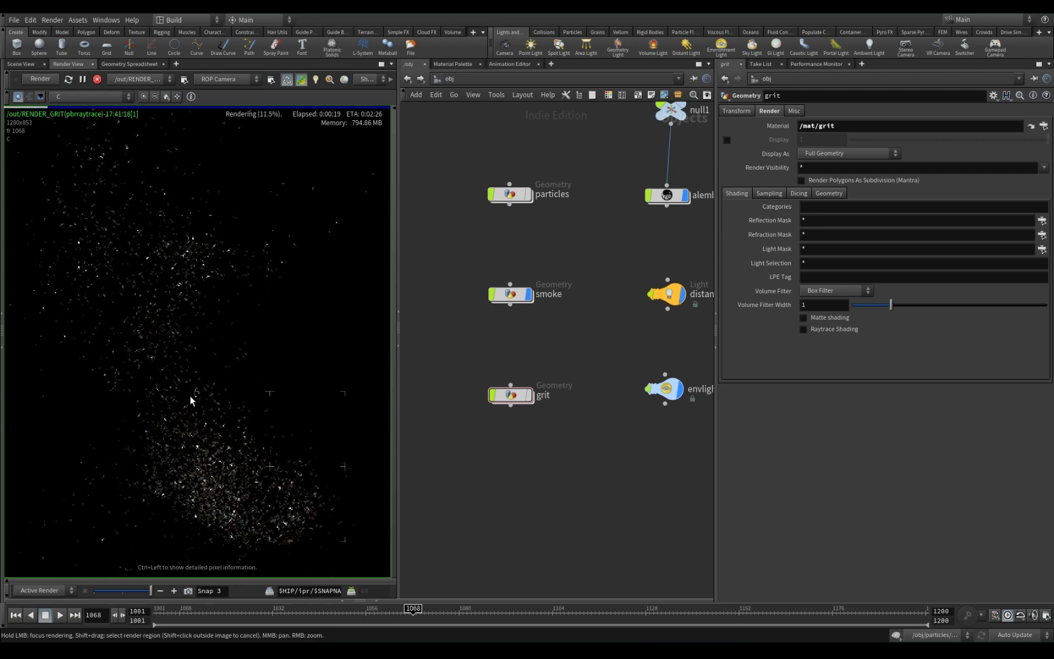
scroll(177, 360, up, 2)
scroll(166, 329, down, 2)
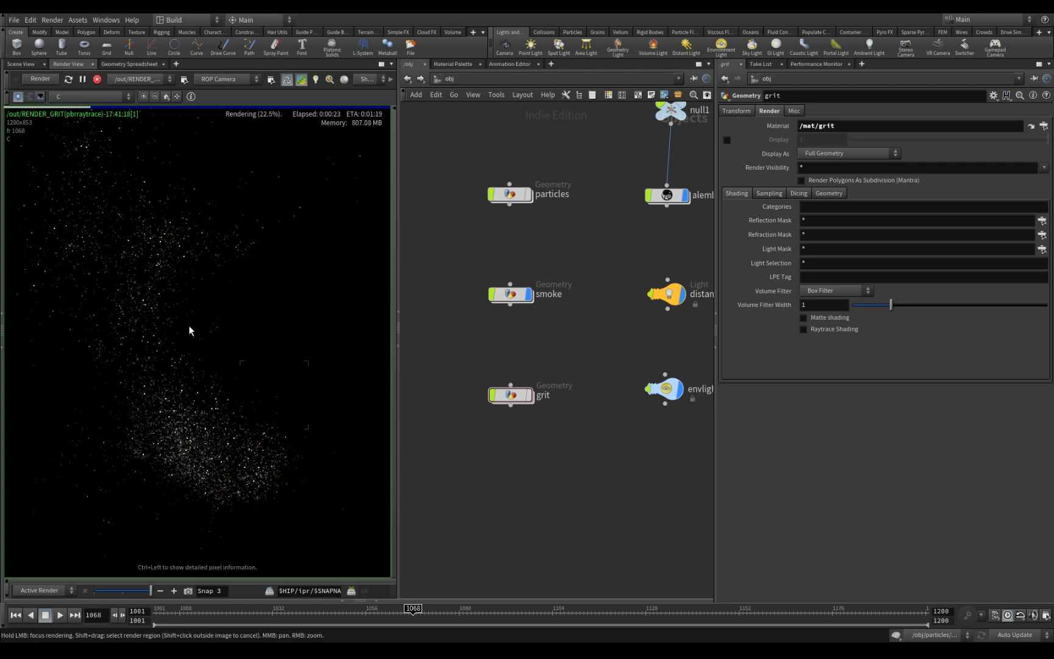
scroll(187, 329, down, 2)
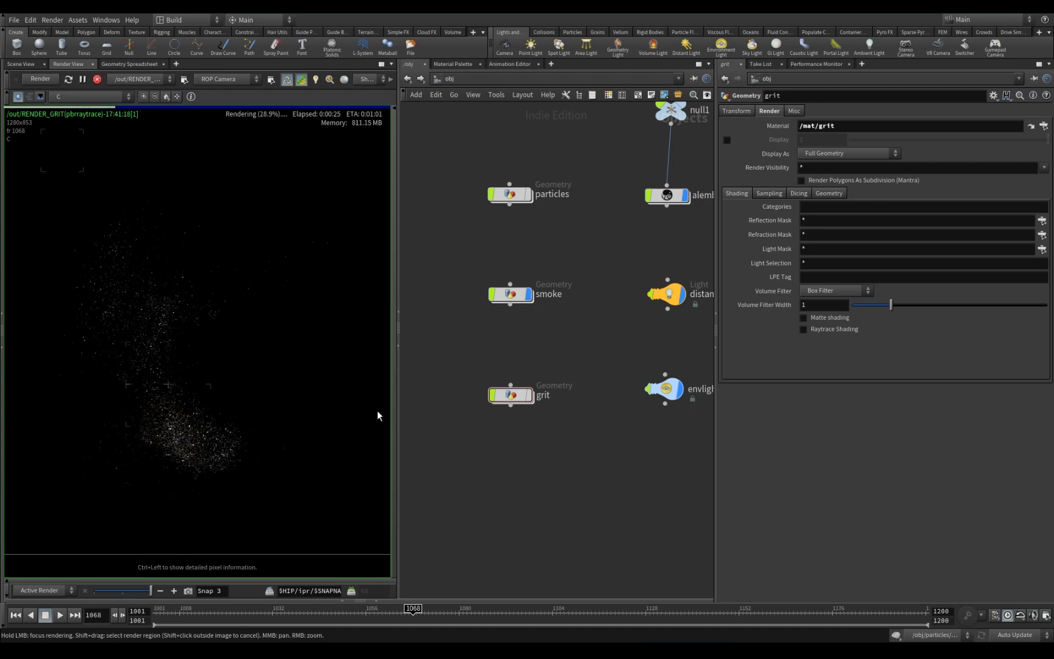
Review the node chain inside the grit object and the settings of its pscale Attribute Randomize node.
double_click(510, 394)
middle_drag(466, 342, 474, 523)
scroll(486, 317, down, 3)
mouse_move(505, 312)
mouse_down()
mouse_move(587, 353)
mouse_move(502, 319)
mouse_up()
drag(468, 282, 614, 377)
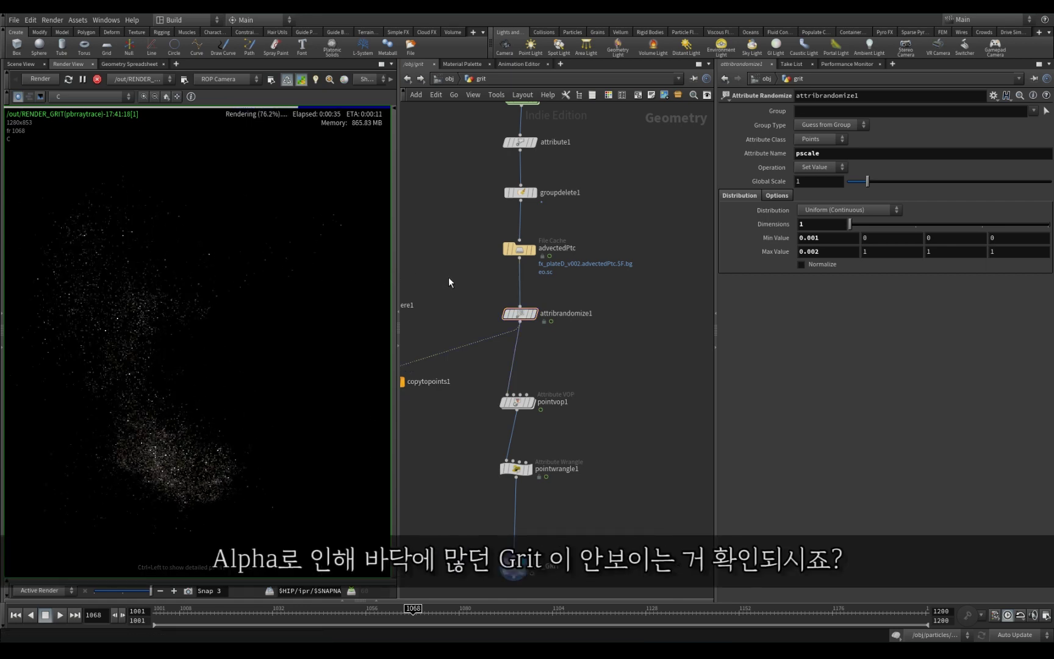
Set the grit geometry object's Geometry Velocity Blur sampling to Velocity Blur at object level.
key(u)
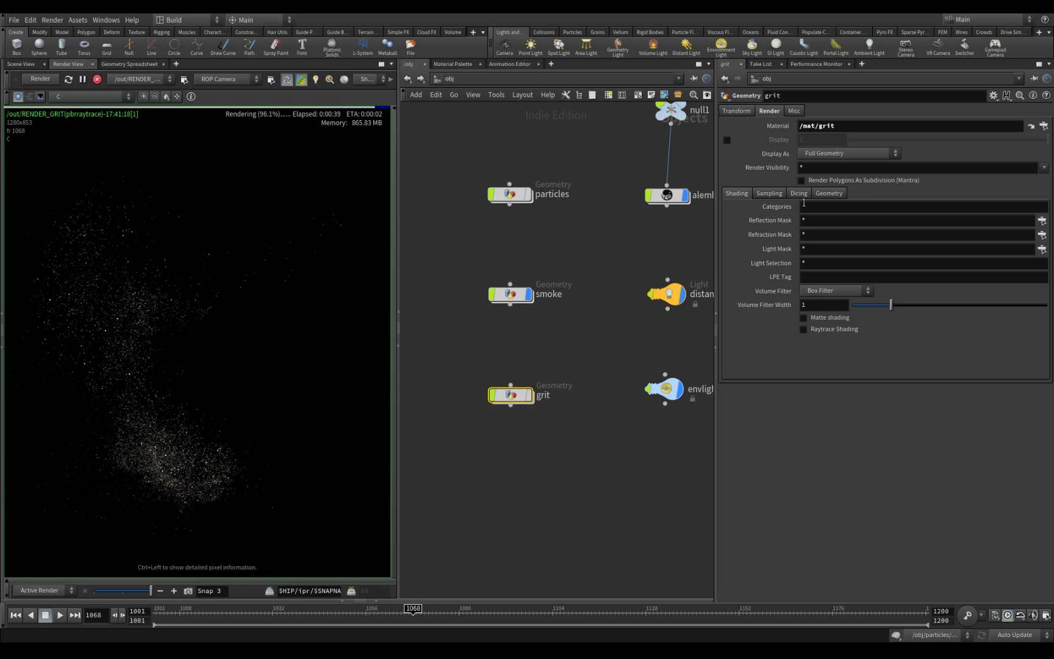
click(769, 193)
click(838, 207)
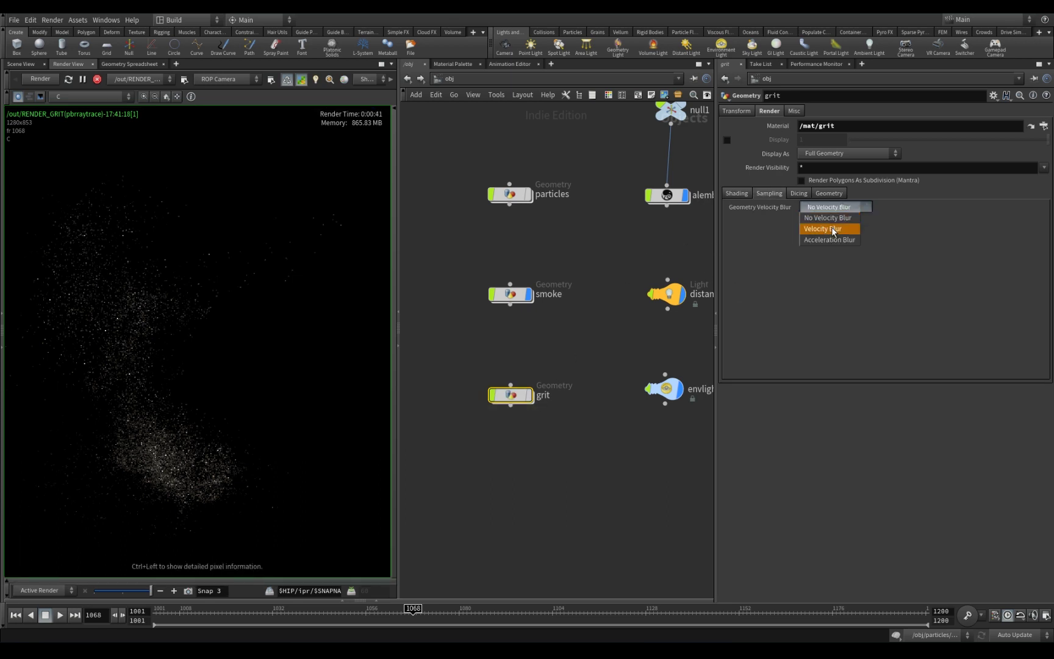
click(833, 230)
key(h)
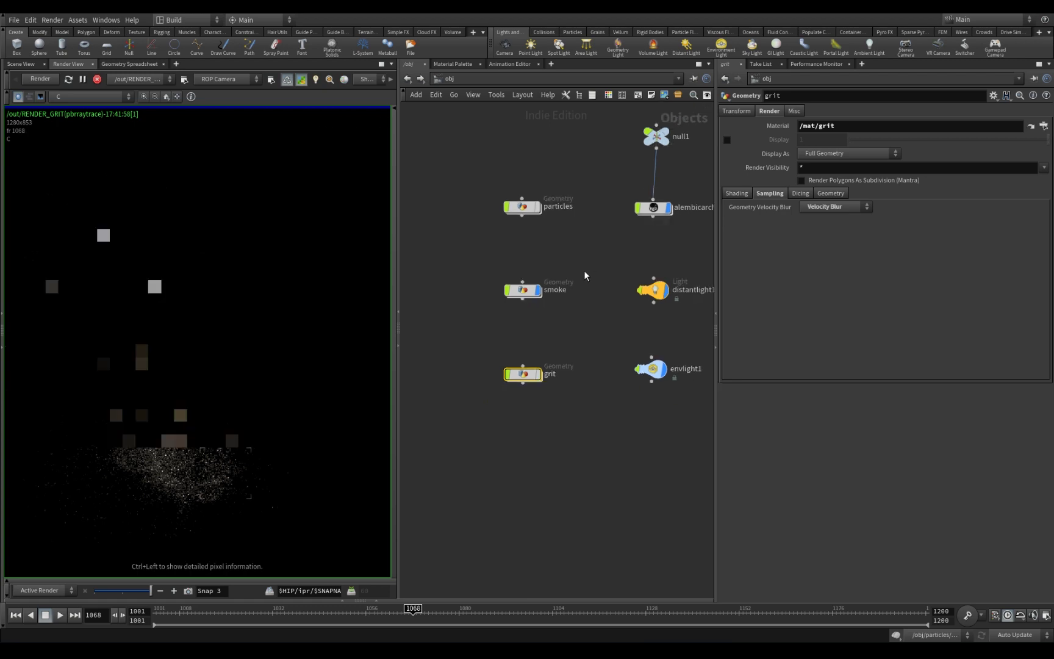
Enable Allow Motion Blur in the rendering settings of the RENDER_GRIT Mantra node in the out network.
click(449, 79)
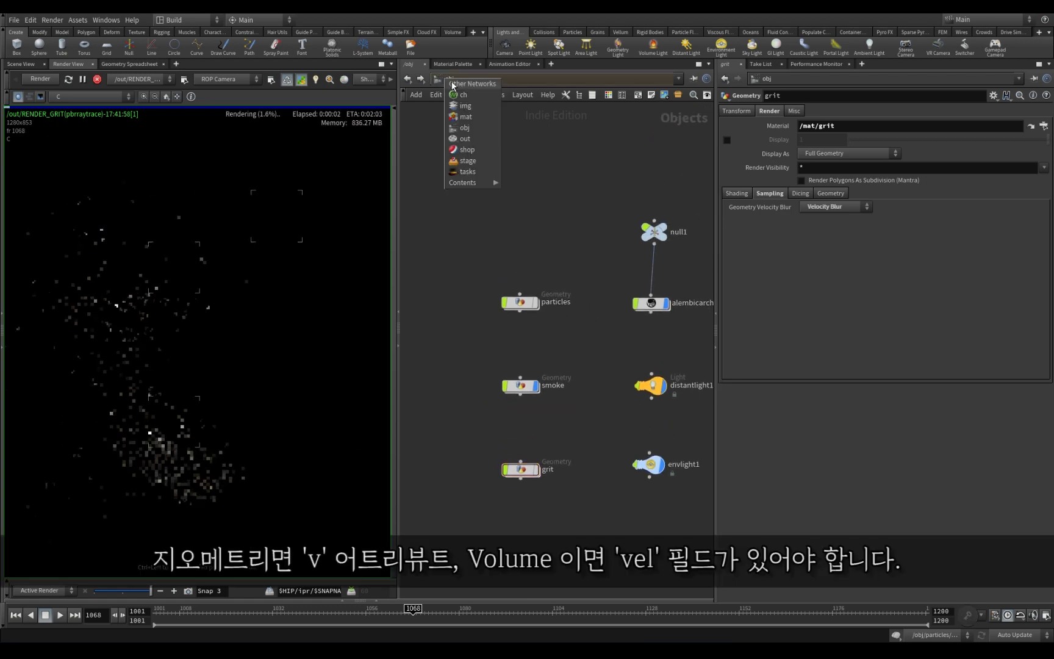
click(475, 139)
click(518, 357)
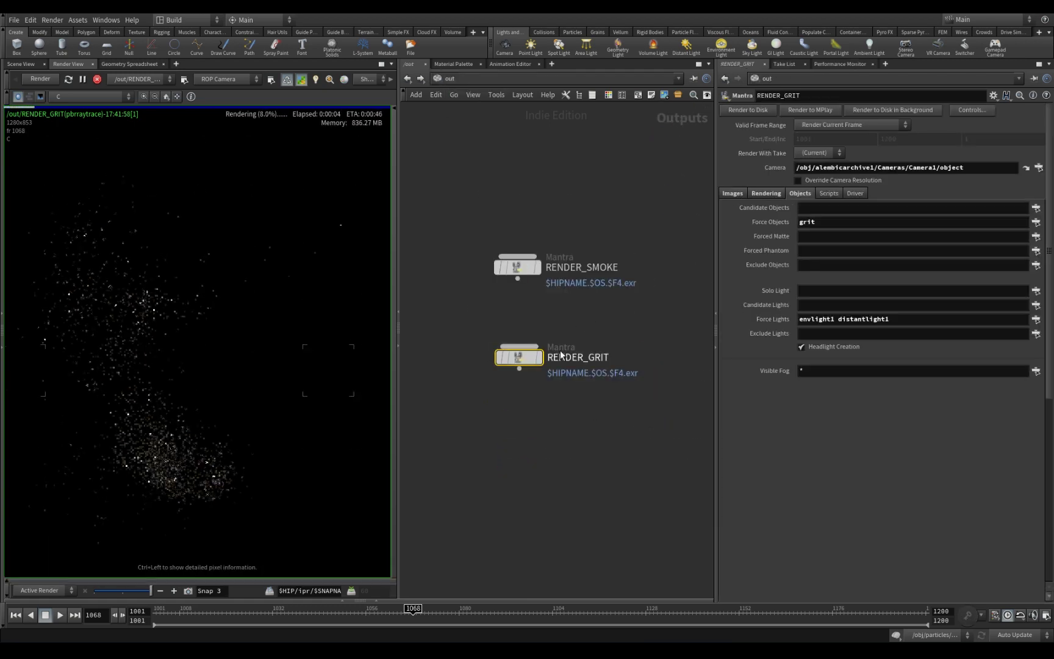
click(767, 198)
click(838, 233)
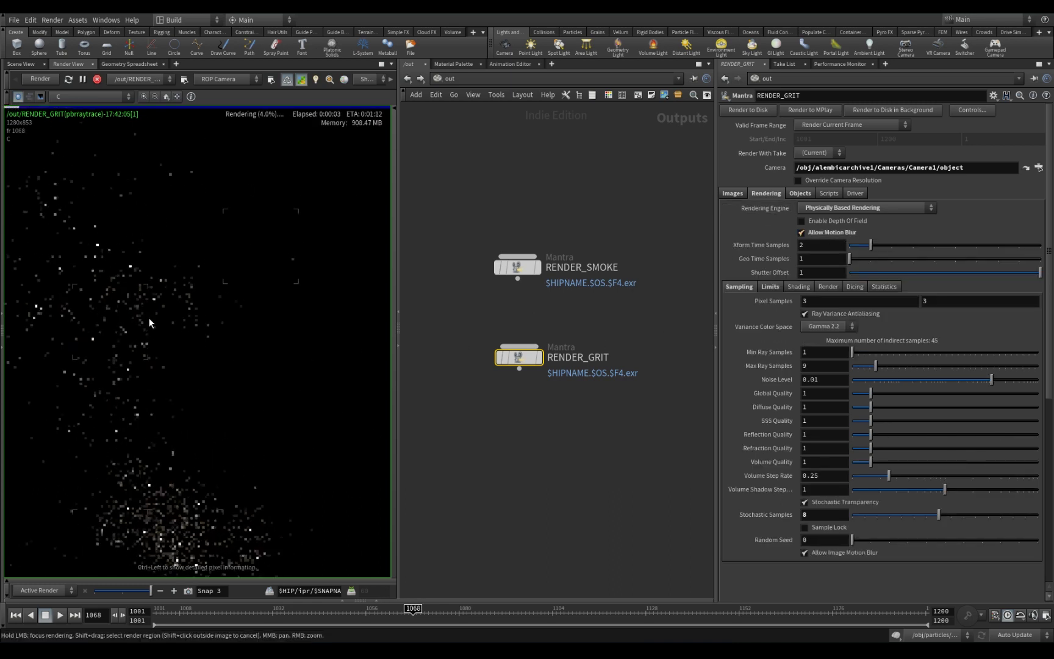
Inspect the motion-blurred grit particles in the render at several magnifications.
middle_drag(233, 384, 249, 355)
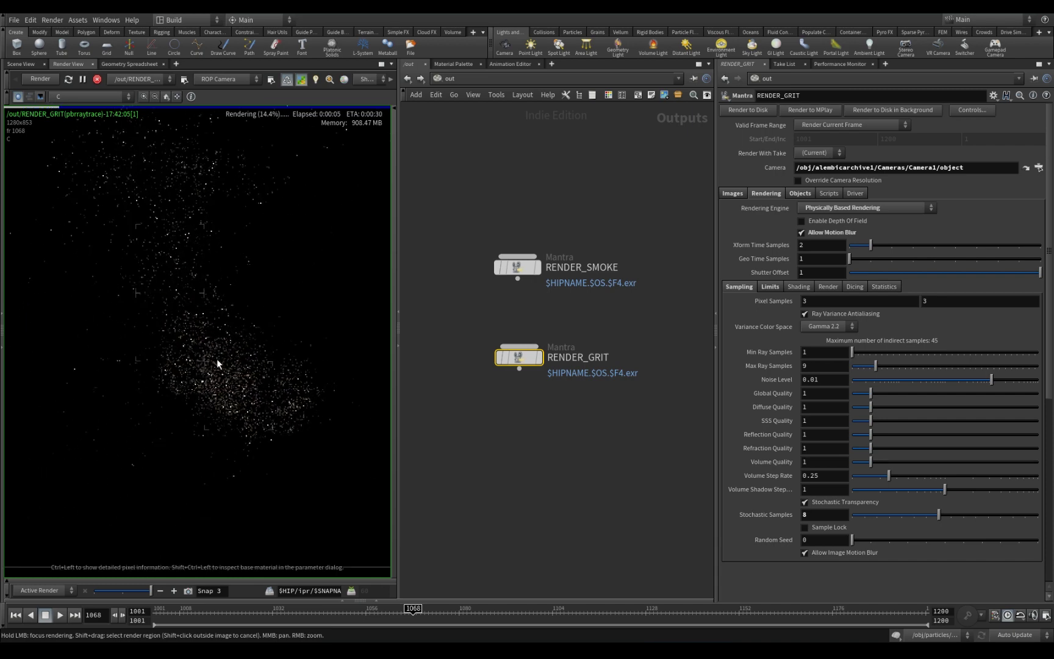
scroll(217, 353, up, 5)
scroll(134, 291, up, 3)
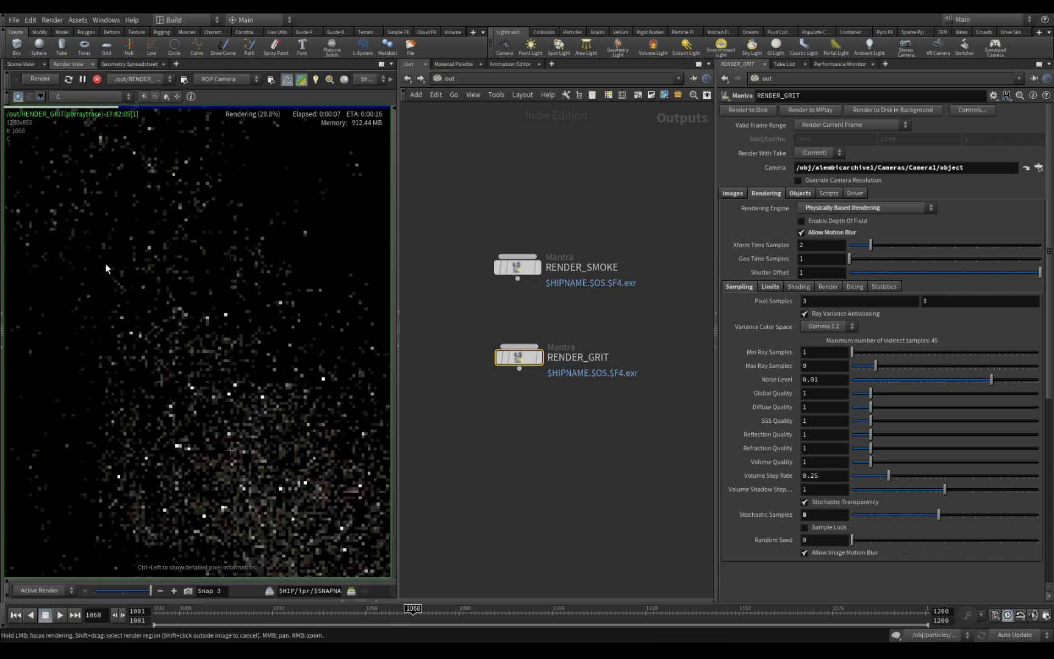
scroll(283, 335, down, 3)
scroll(309, 327, down, 3)
middle_drag(313, 316, 181, 380)
middle_drag(257, 306, 256, 337)
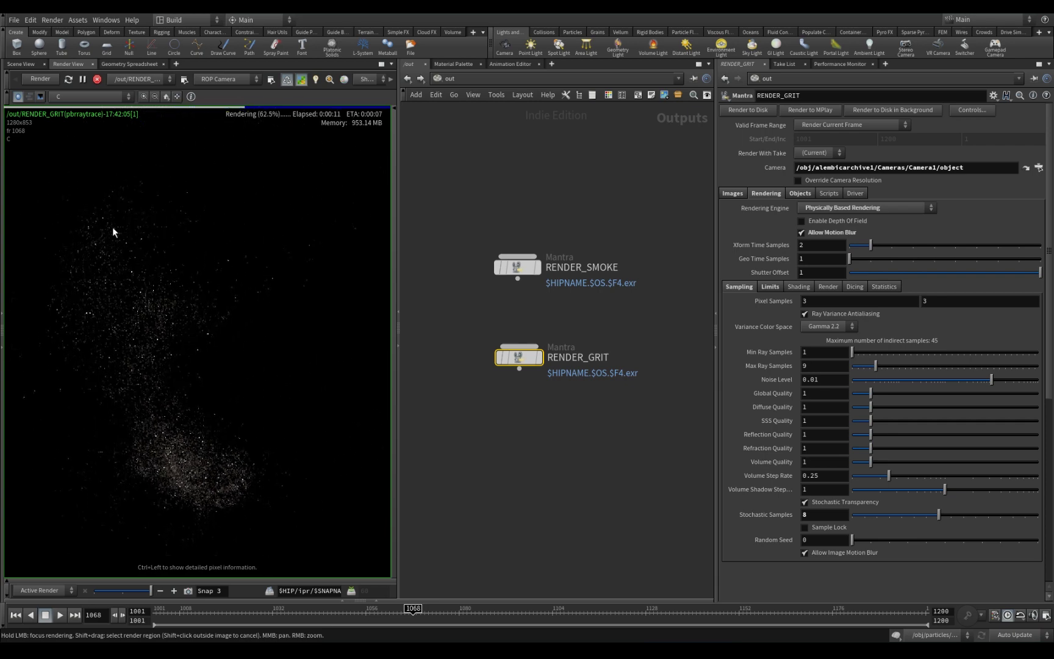
scroll(184, 387, up, 4)
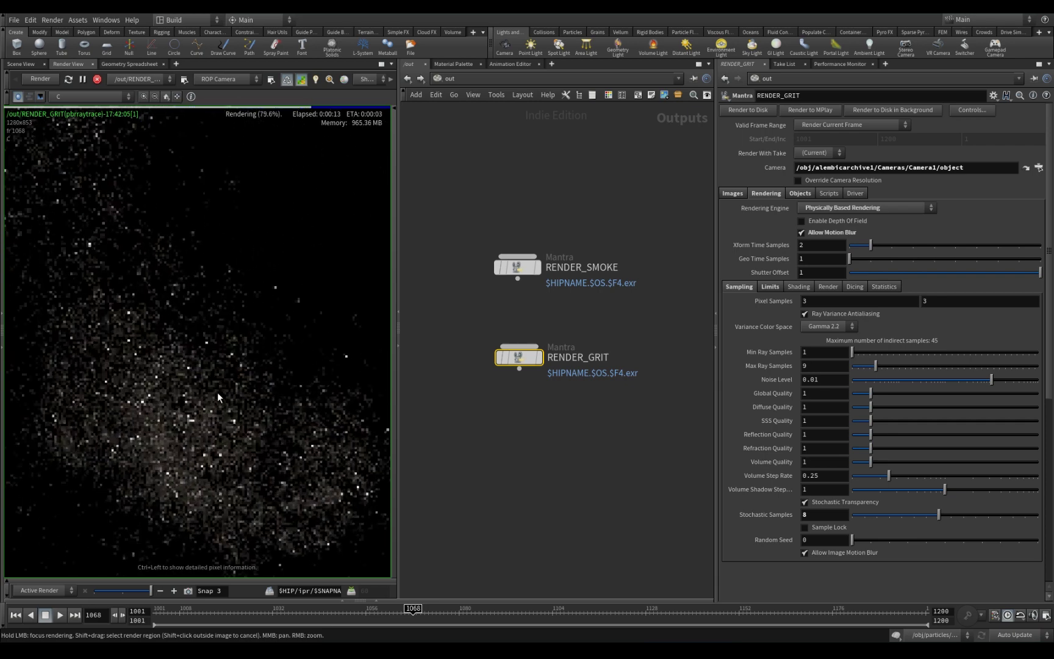
scroll(217, 392, down, 3)
scroll(202, 286, up, 4)
scroll(200, 286, down, 6)
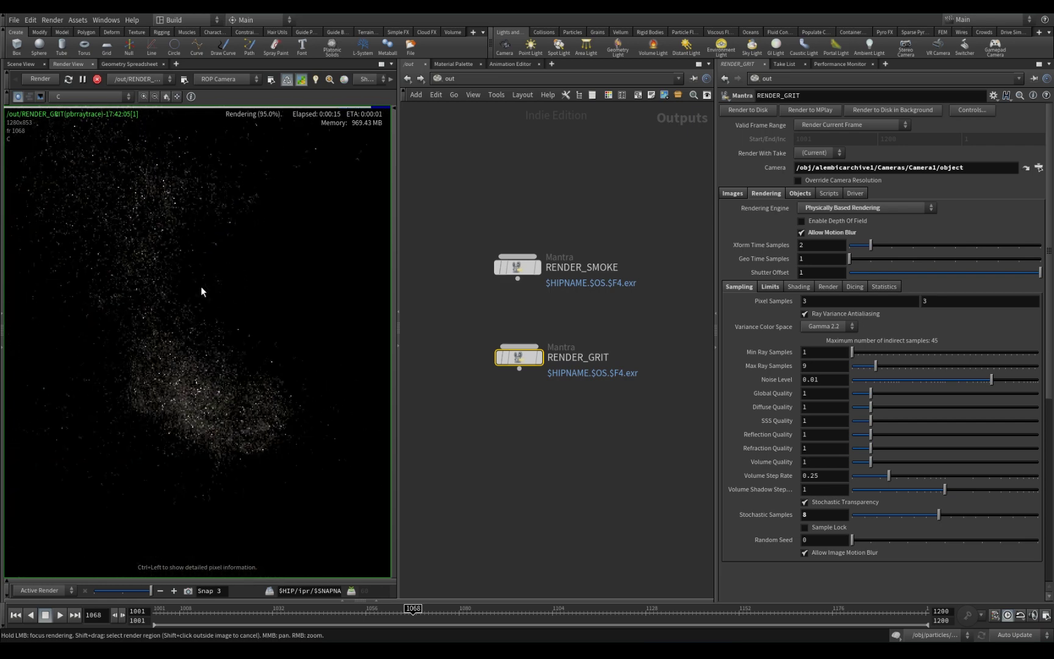
scroll(201, 285, down, 3)
middle_drag(231, 256, 219, 351)
scroll(214, 437, up, 6)
scroll(214, 437, down, 3)
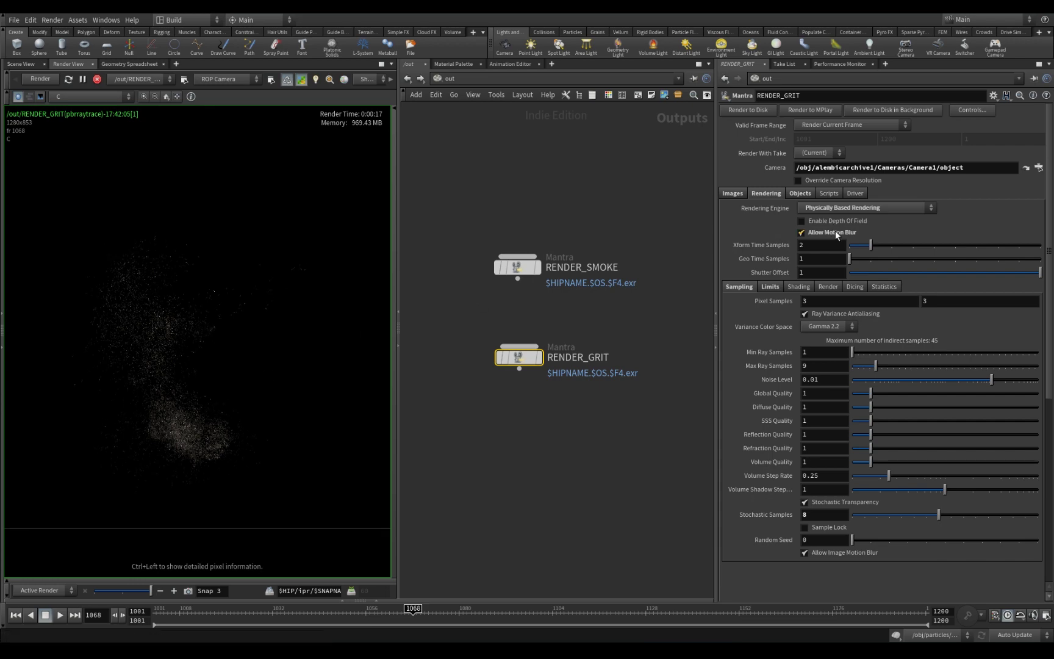
scroll(198, 365, up, 1)
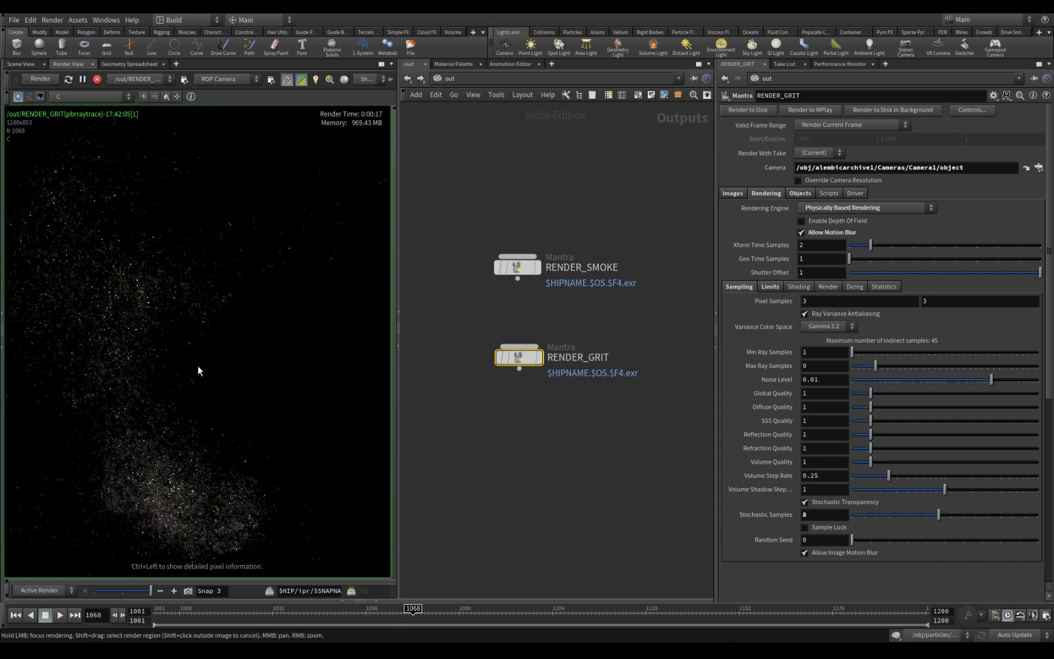
scroll(181, 379, up, 6)
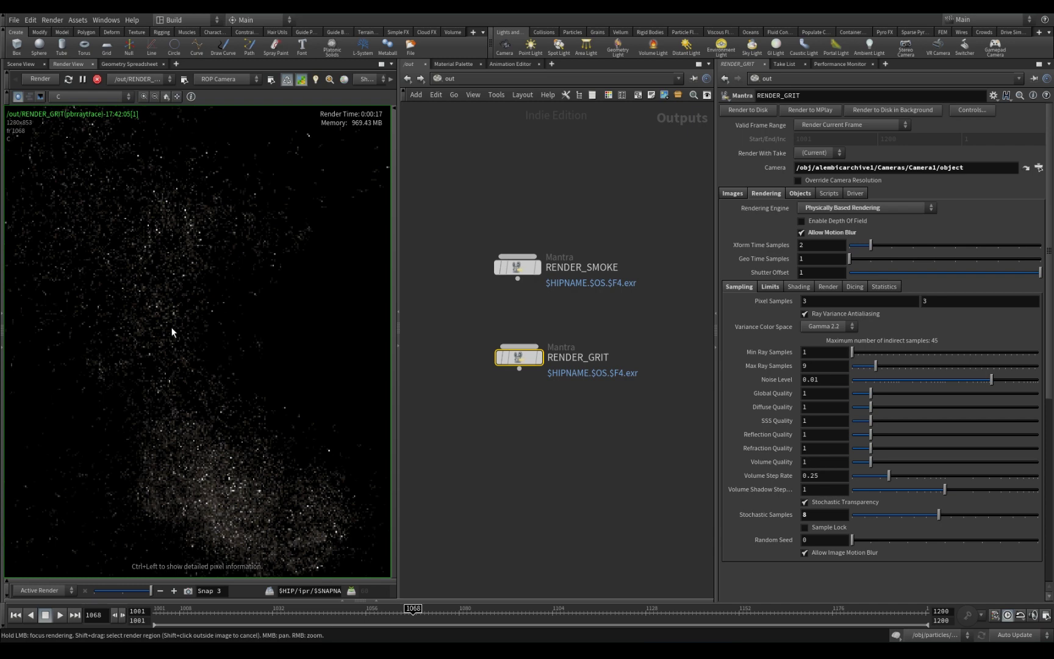
scroll(180, 332, down, 6)
scroll(206, 345, up, 2)
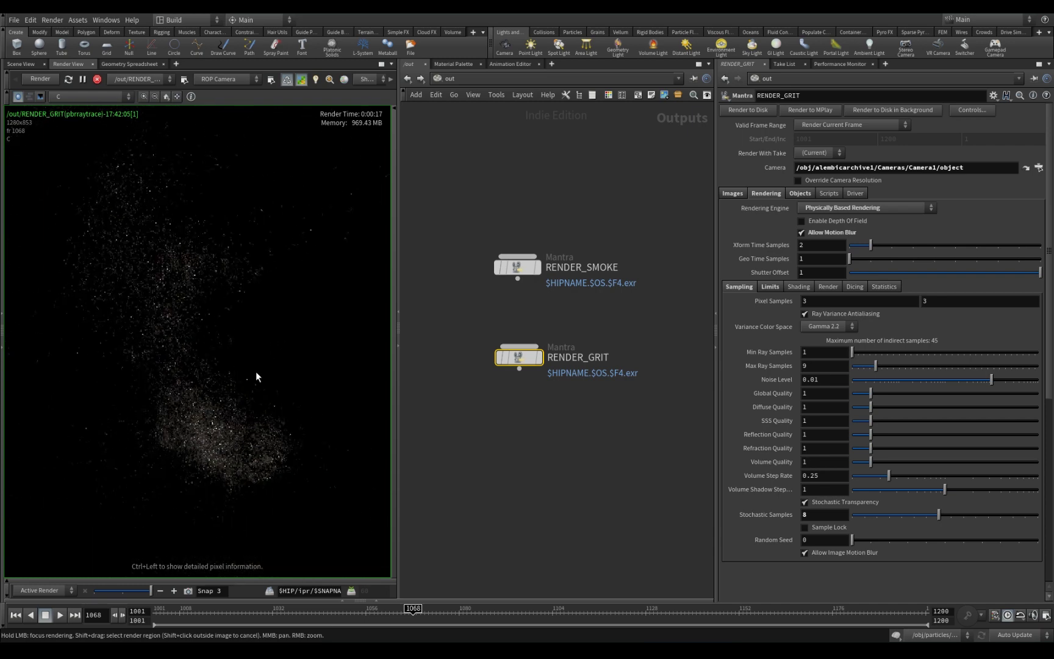
Set RENDER_GRIT's Pixel Samples to 6 by 6.
click(740, 194)
click(762, 194)
middle_drag(772, 301, 805, 301)
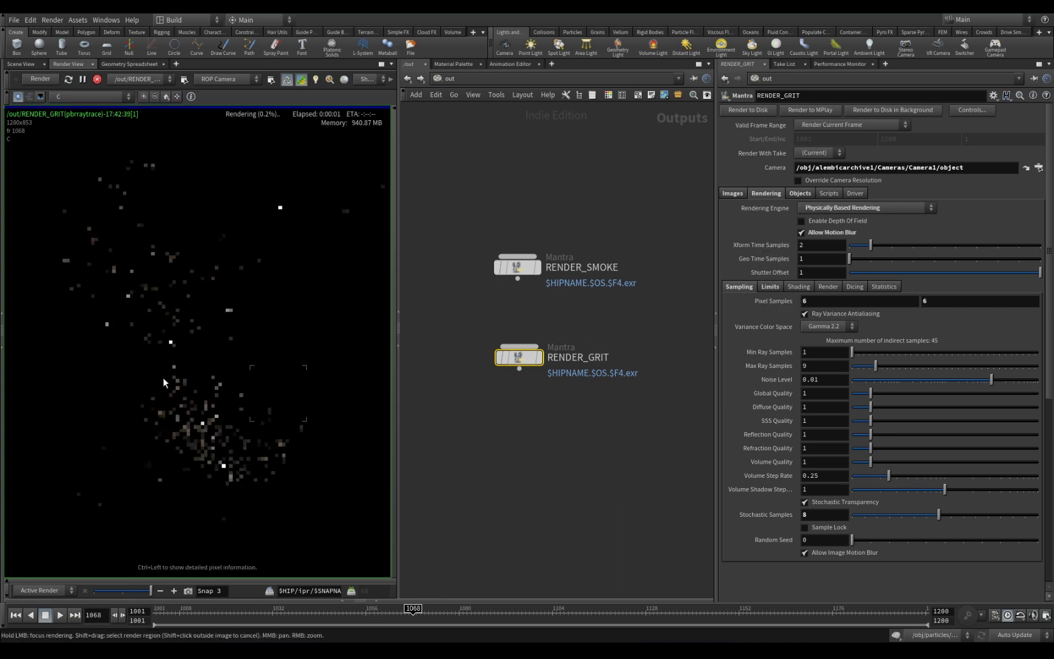
Examine the noise and detail of the refining grit render, both close up and across the full frame.
scroll(197, 296, up, 5)
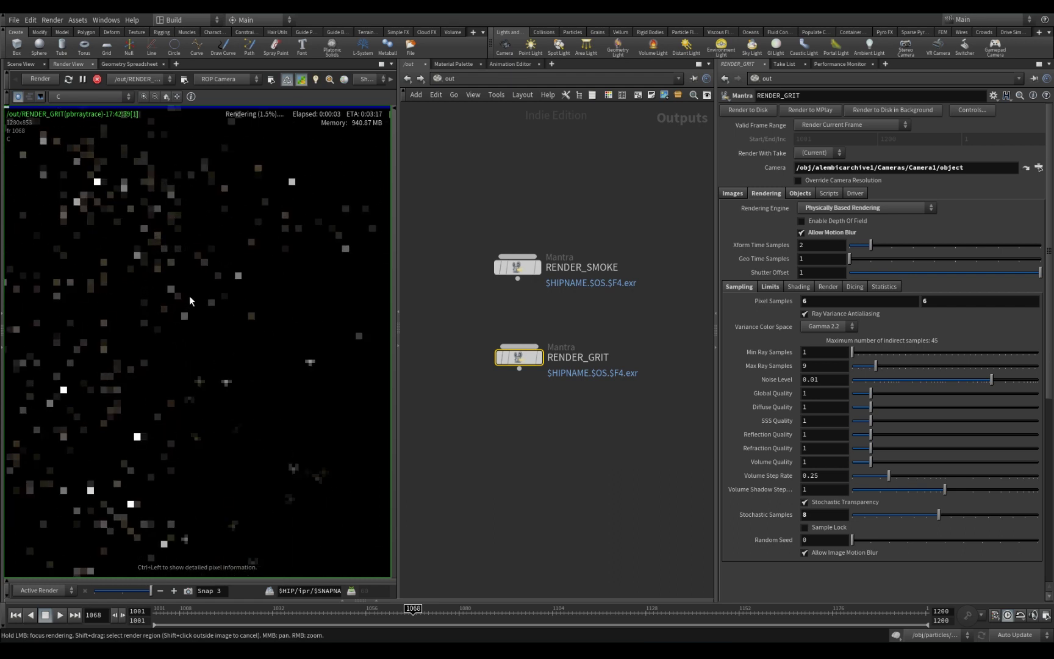
scroll(174, 295, up, 5)
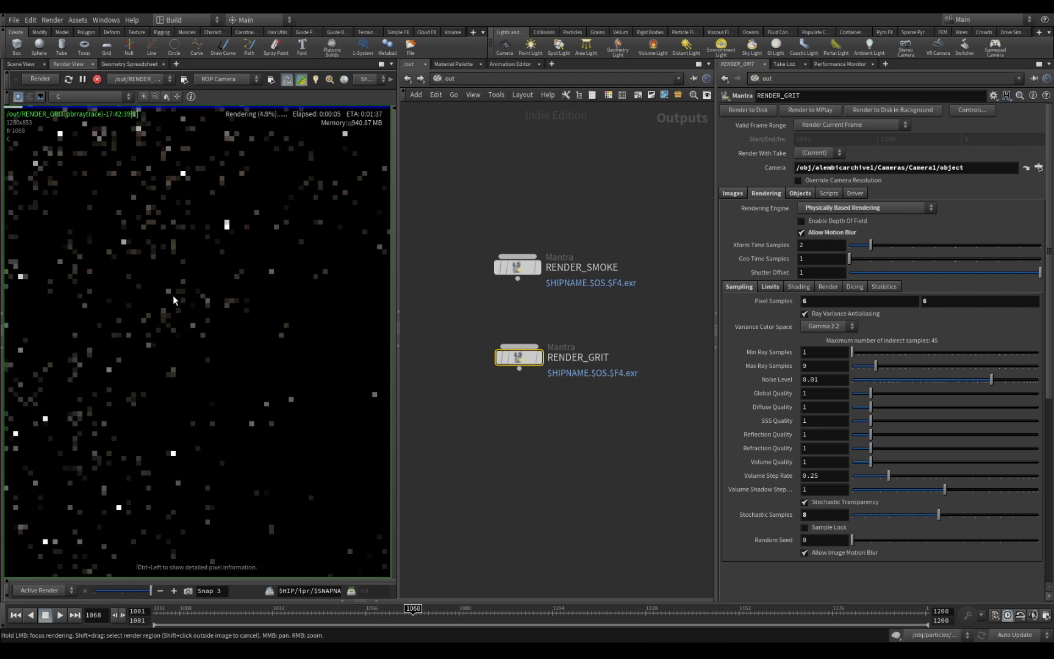
scroll(172, 293, down, 10)
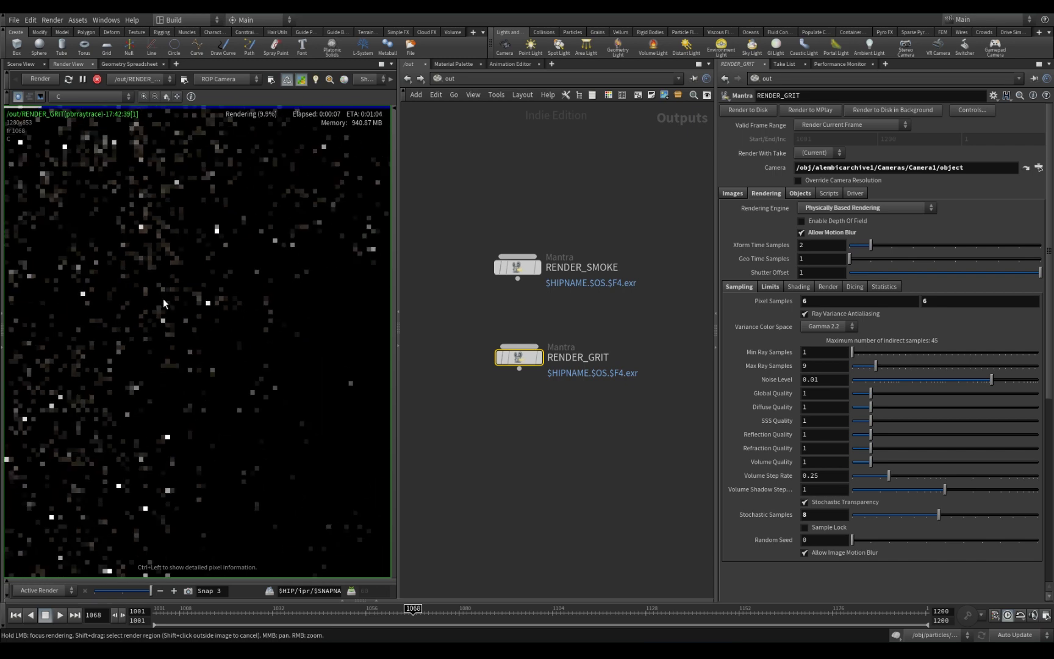
scroll(242, 329, down, 3)
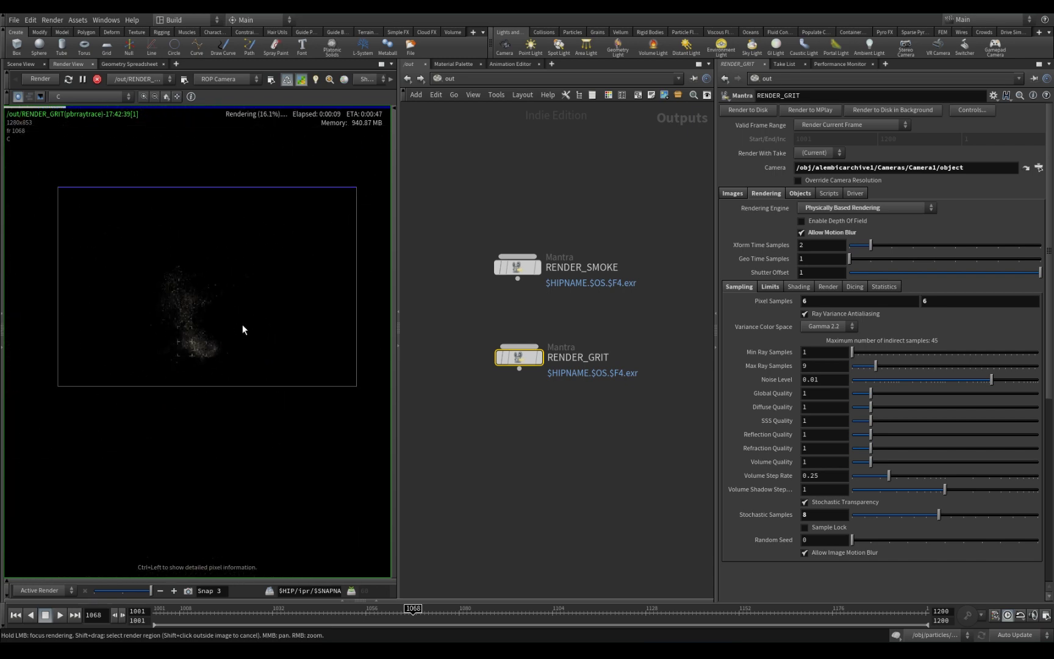
scroll(203, 385, up, 3)
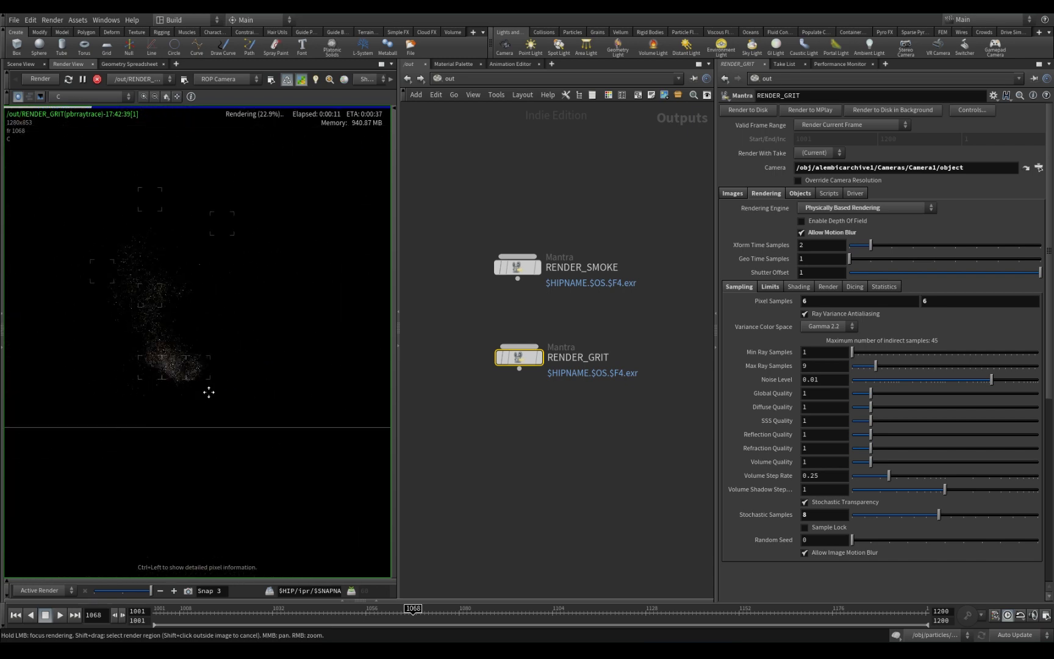
scroll(288, 395, down, 2)
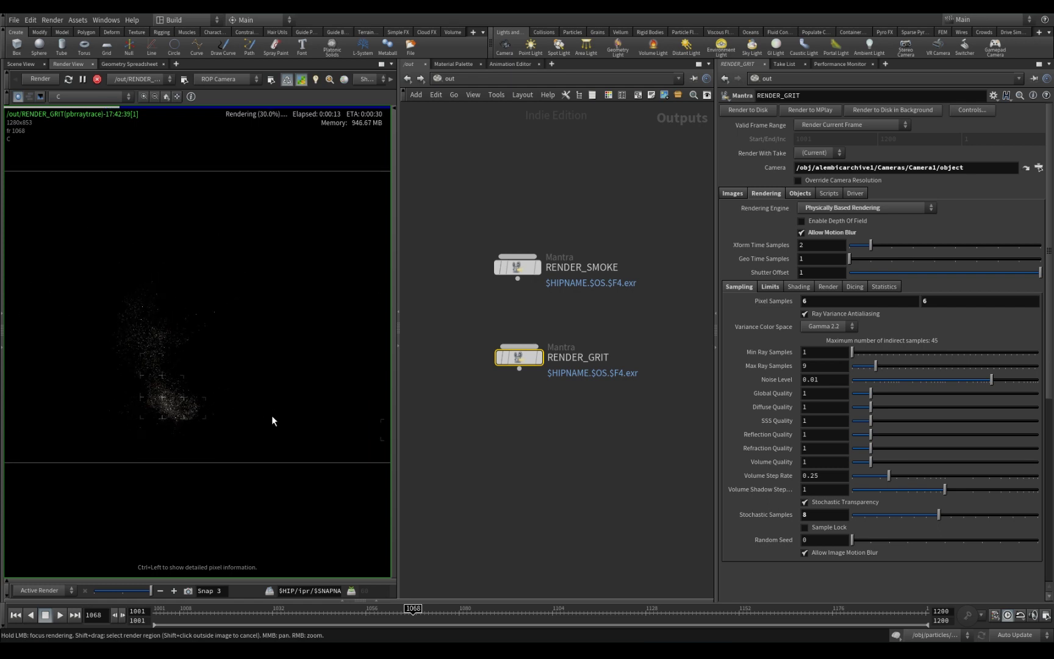
scroll(307, 340, down, 1)
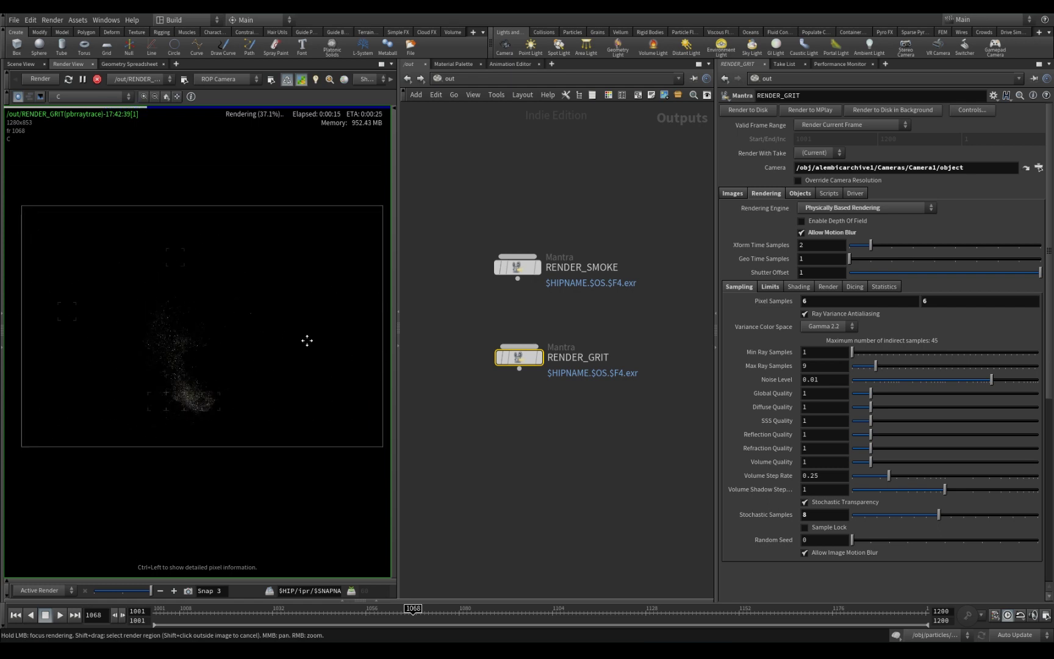
middle_drag(307, 341, 303, 347)
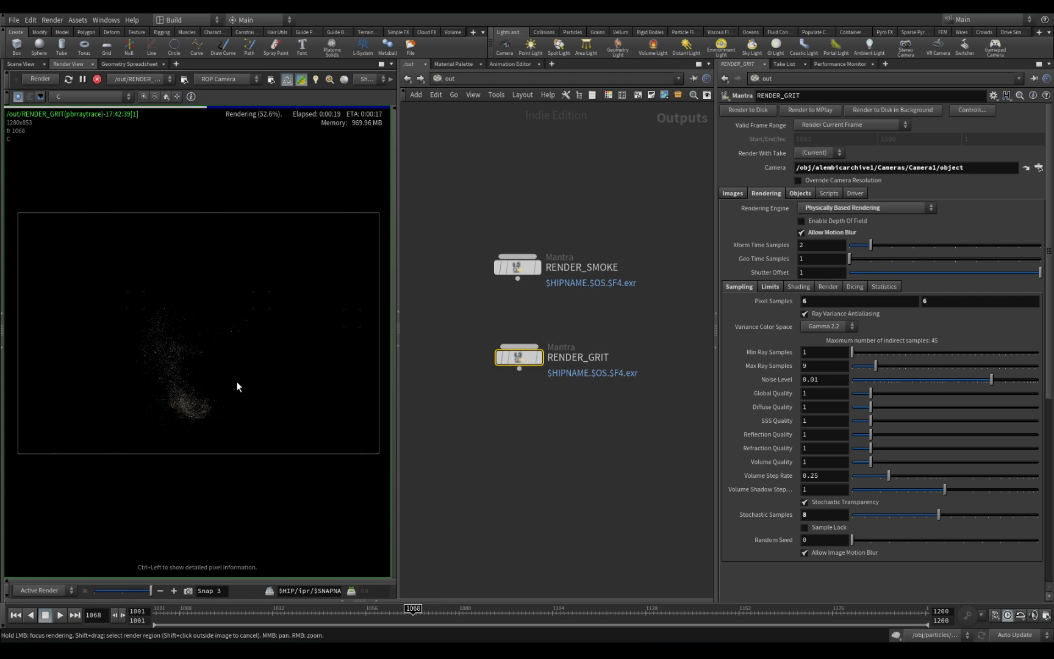
Set RENDER_GRIT's Stochastic Samples to 4, check the full frame, and stop the preview render.
click(821, 514)
key(BackSpace)
text(4)
key(Return)
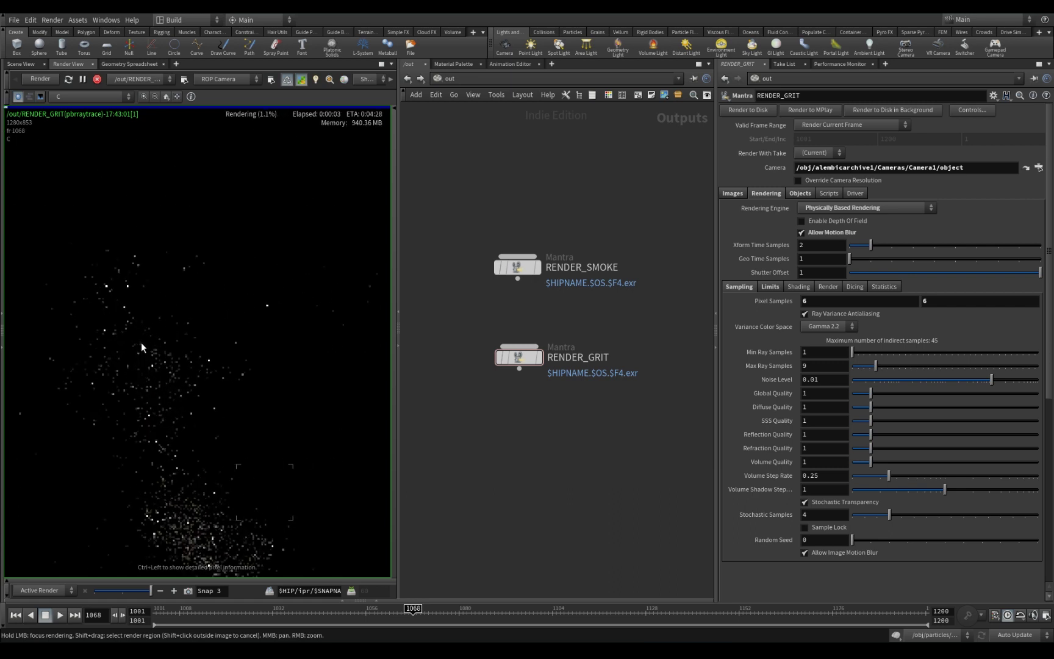
scroll(148, 348, down, 3)
scroll(148, 347, down, 1)
middle_drag(158, 348, 182, 349)
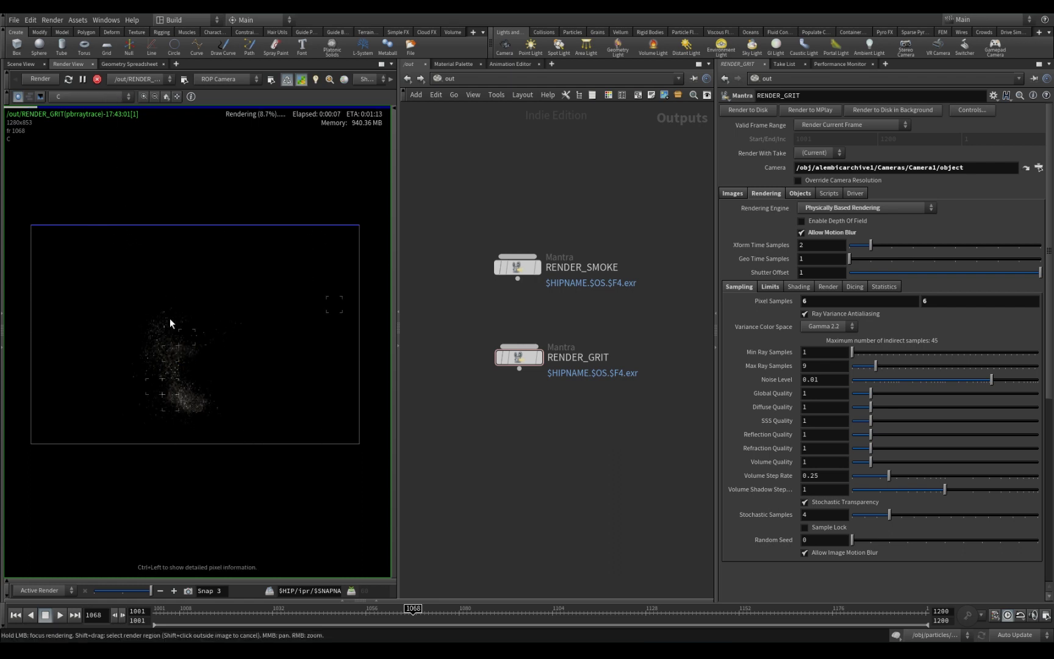
click(97, 78)
Space the two Mantra nodes apart and set RENDER_SMOKE's Valid Frame Range to Render Frame Range.
drag(581, 312, 467, 199)
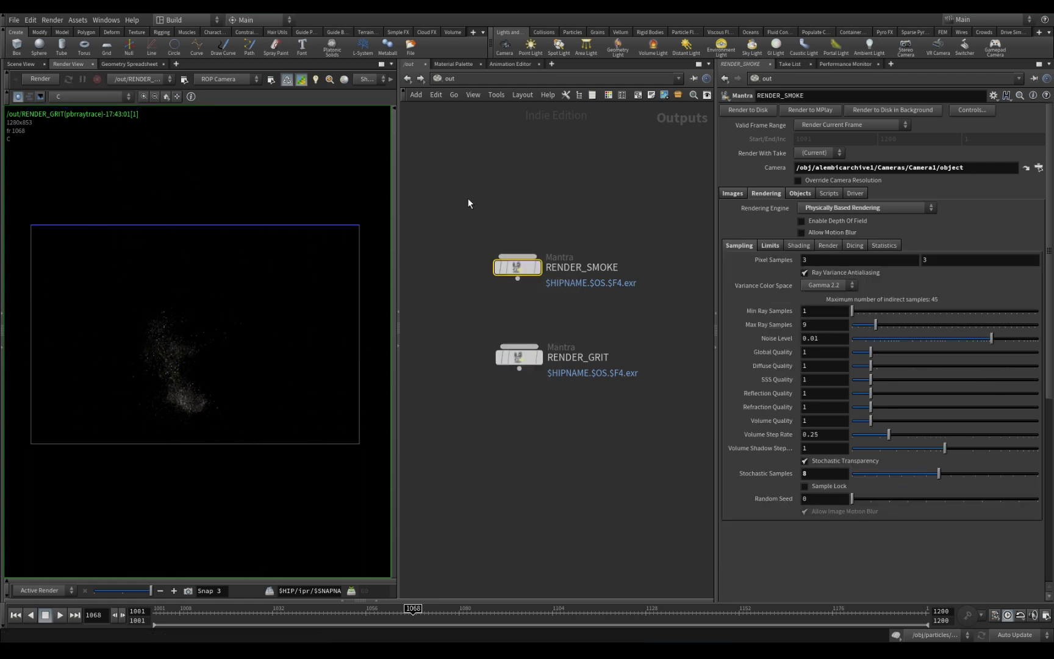
drag(564, 202, 470, 324)
drag(518, 357, 519, 451)
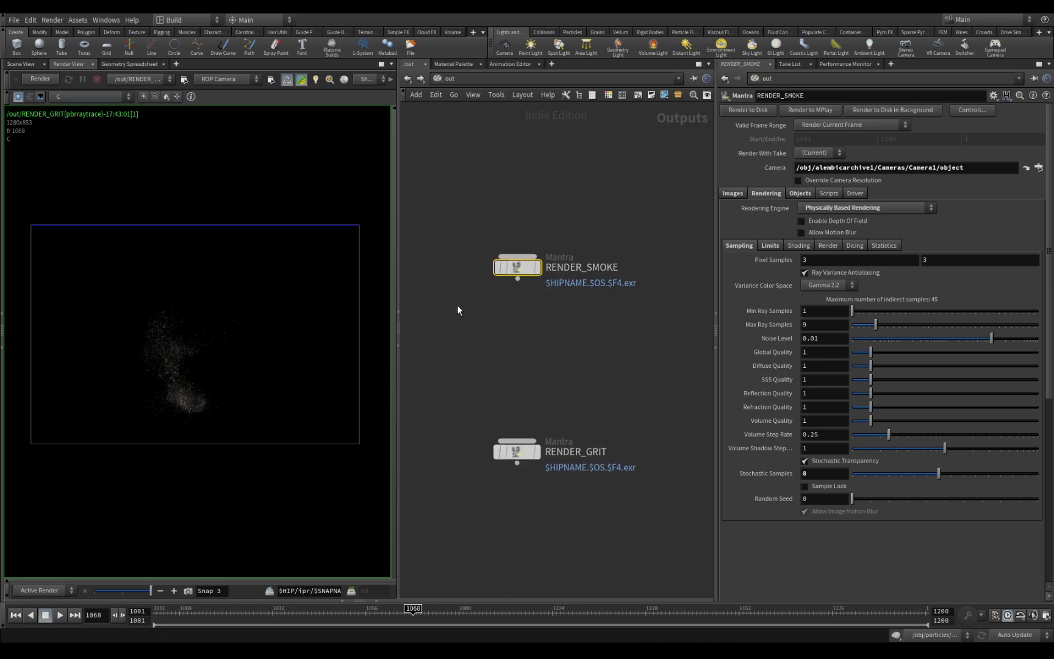
click(879, 125)
click(870, 136)
Check the expanded file path of RENDER_SMOKE's Output Picture.
drag(605, 202, 488, 325)
click(733, 193)
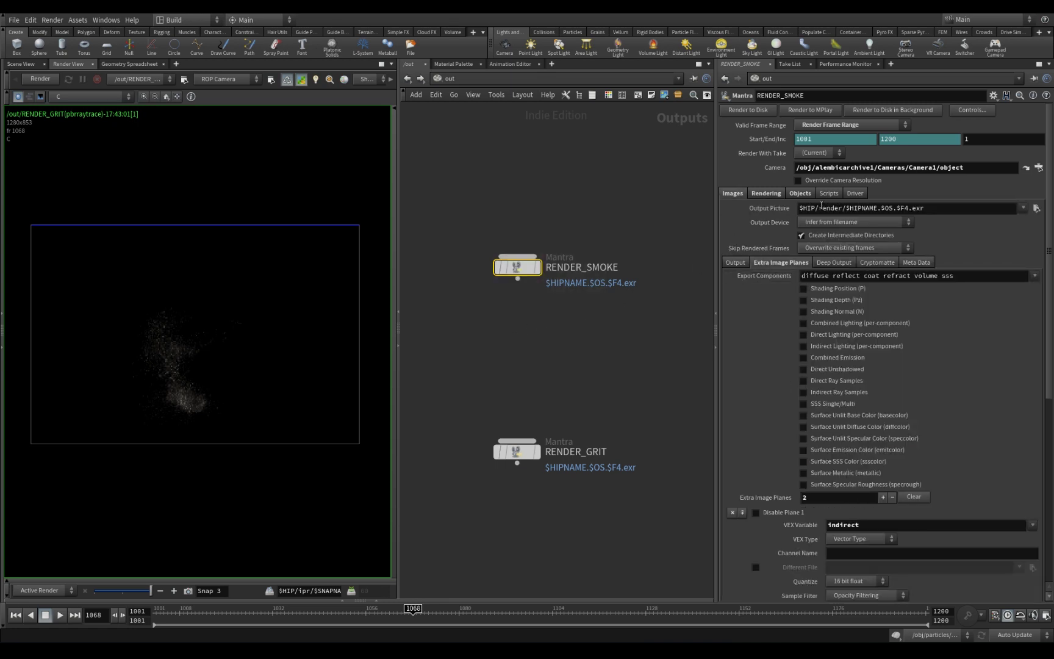
click(776, 209)
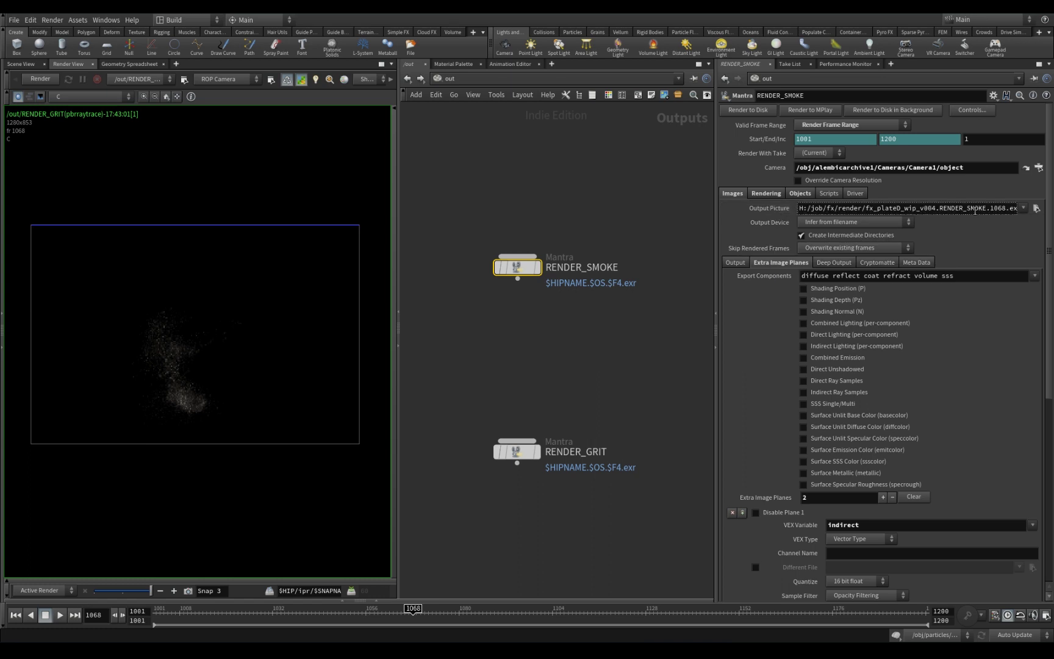
click(773, 208)
Move RENDER_GRIT closer beneath RENDER_SMOKE and connect RENDER_SMOKE's output to its input.
drag(519, 455, 519, 401)
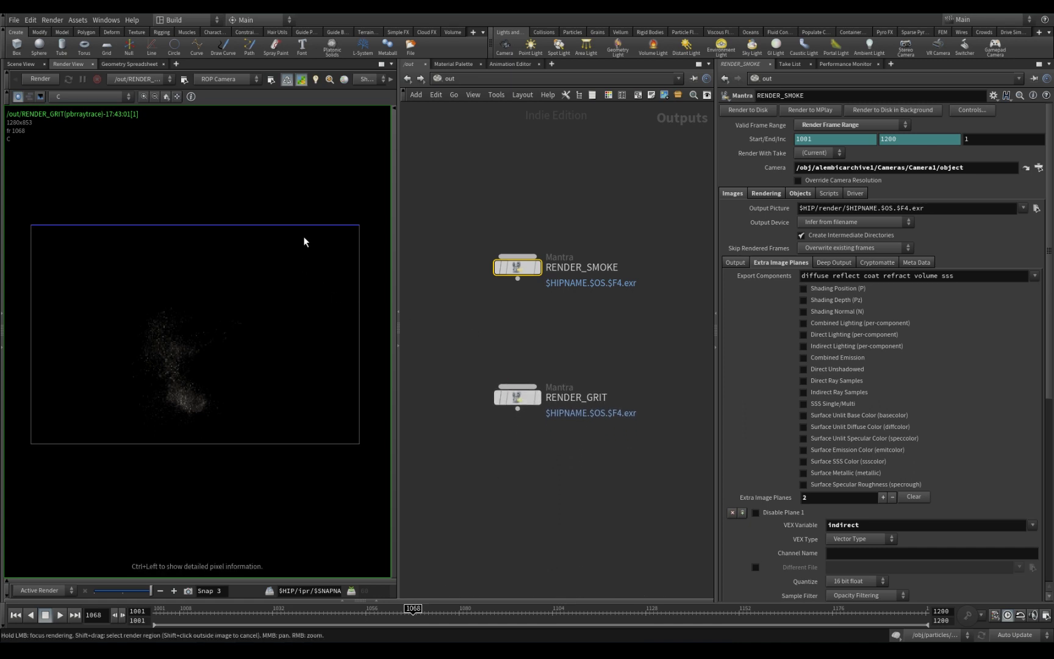
click(517, 279)
click(517, 386)
Add a Batch node below RENDER_GRIT and connect RENDER_GRIT's output to its input.
scroll(533, 431, down, 1)
middle_drag(533, 430, 551, 387)
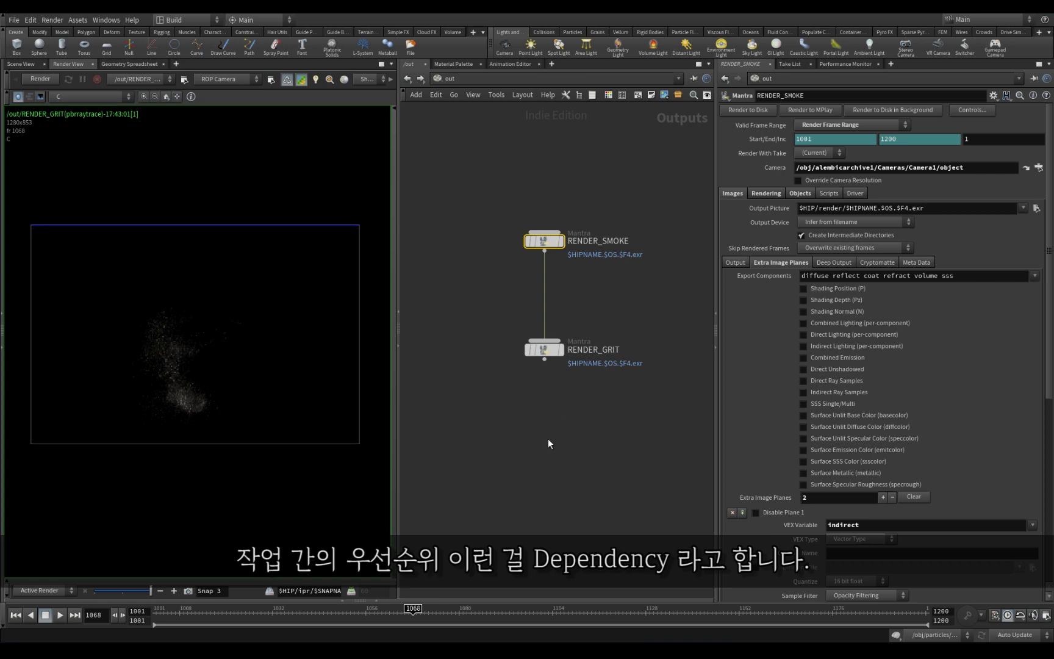
key(Tab)
text(mer)
key(Return)
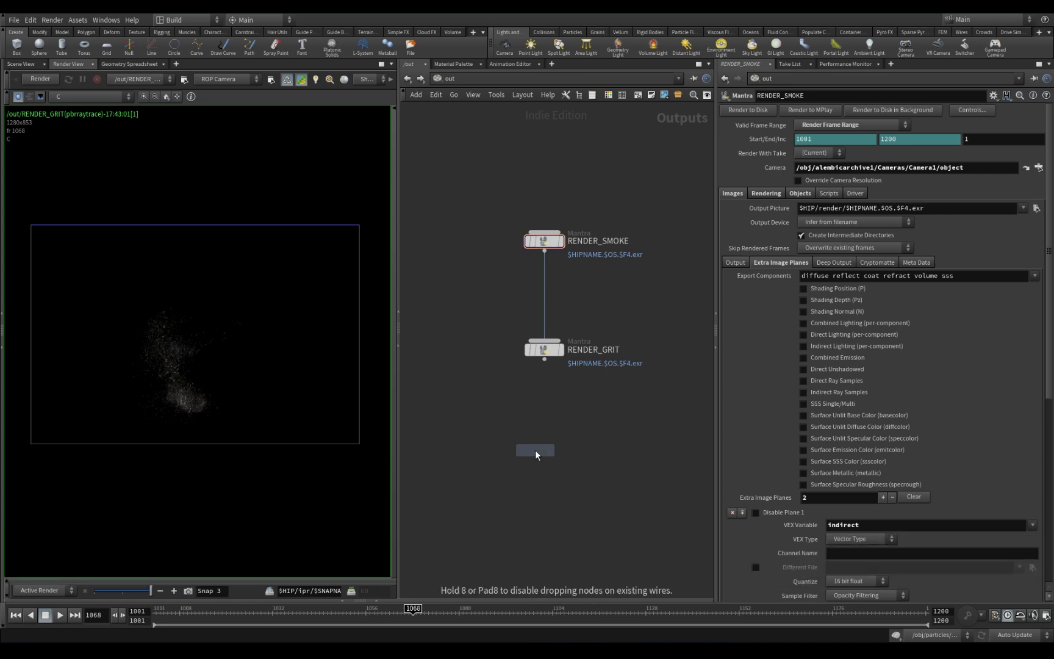
click(535, 454)
click(545, 443)
click(544, 359)
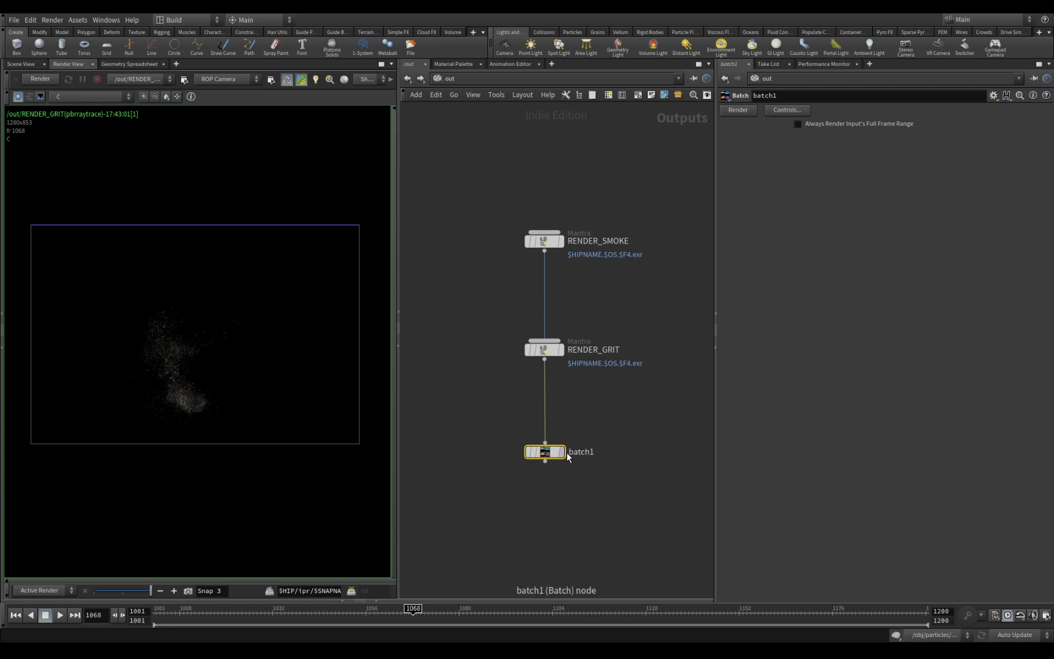
Try the Node by Node dependency order in batch1's render controls, then close the dialog without rendering.
mouse_move(565, 452)
click(565, 432)
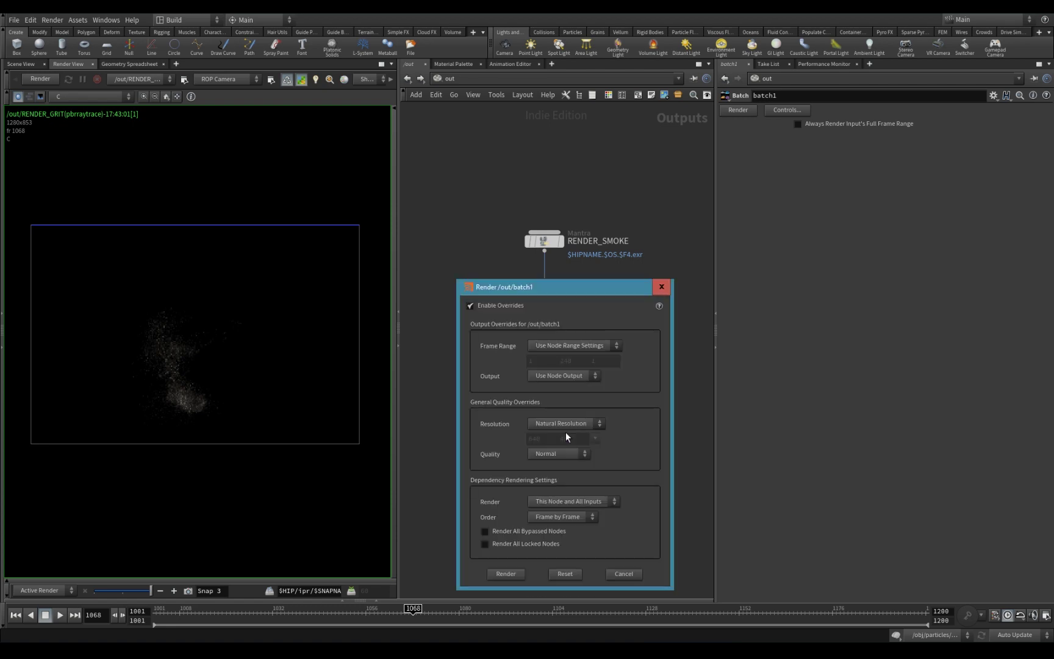
drag(572, 293, 873, 186)
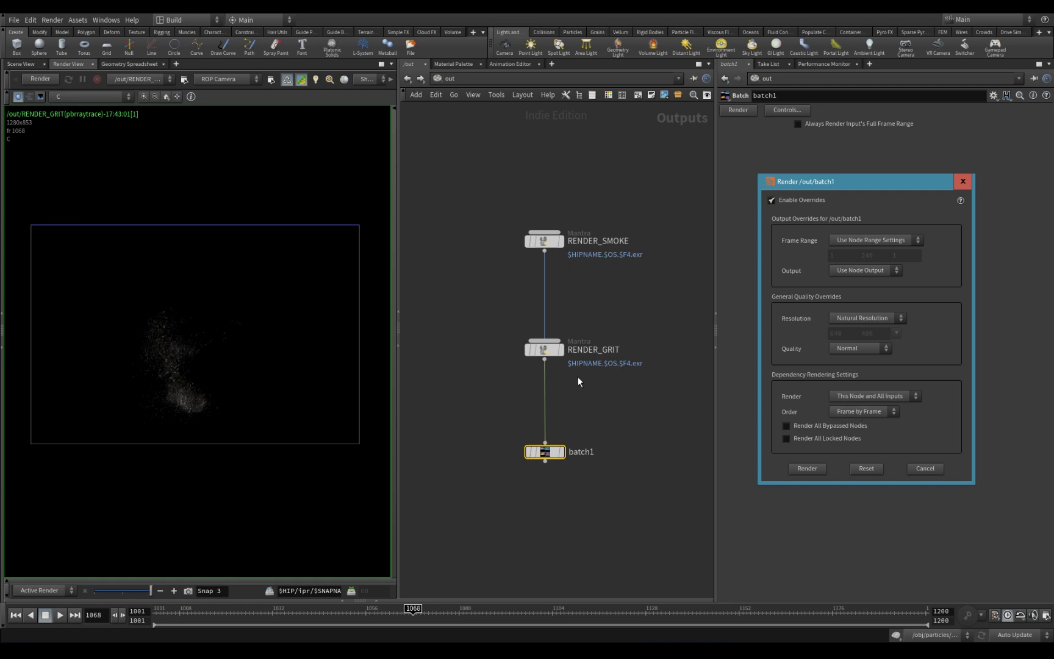
click(880, 414)
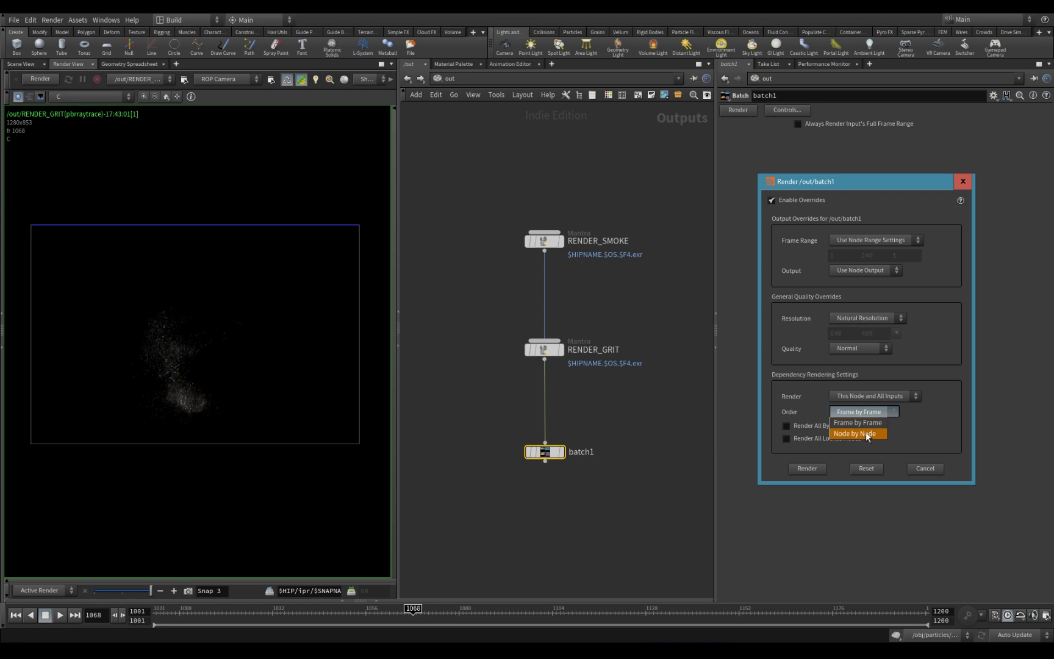
click(866, 430)
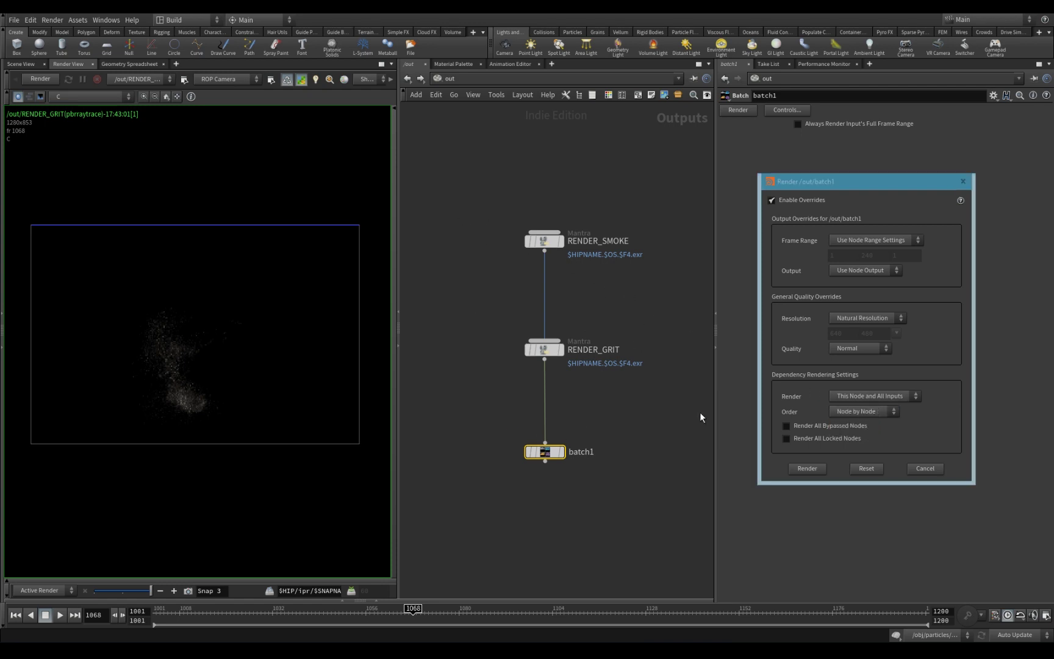
click(928, 468)
Set RENDER_GRIT's Valid Frame Range to Render Frame Range and compare it with RENDER_SMOKE's settings.
drag(599, 431, 461, 308)
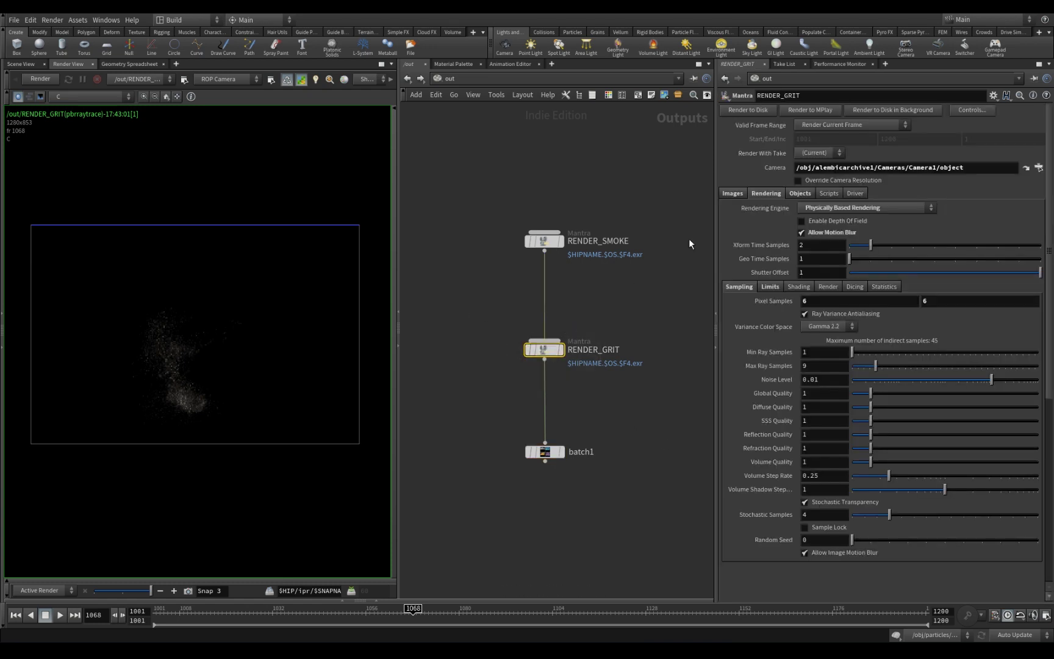
click(853, 125)
click(856, 145)
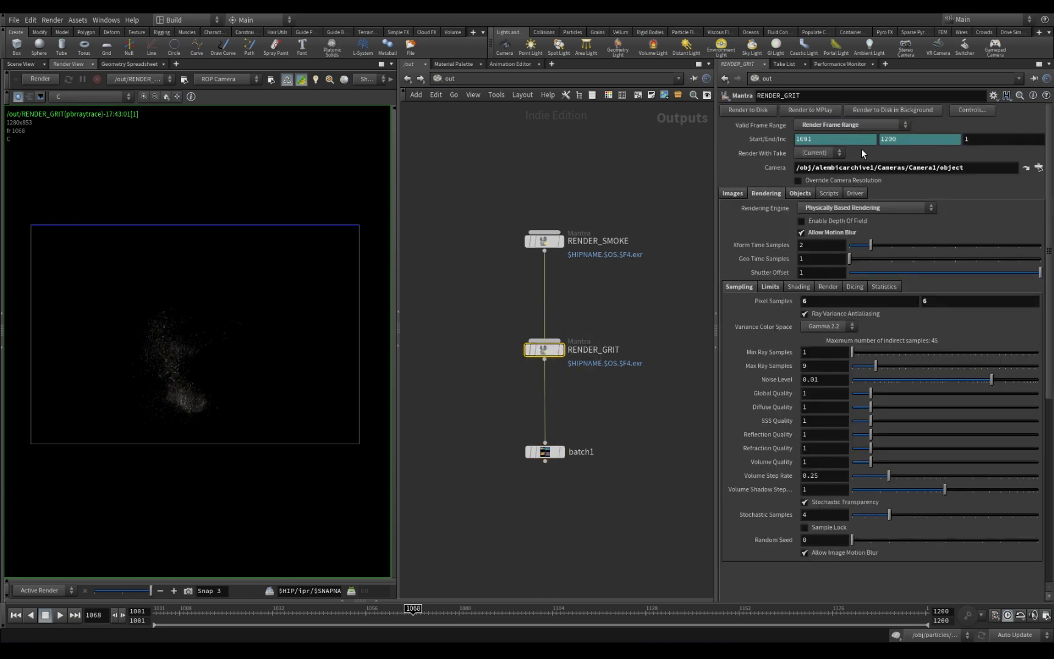
click(601, 241)
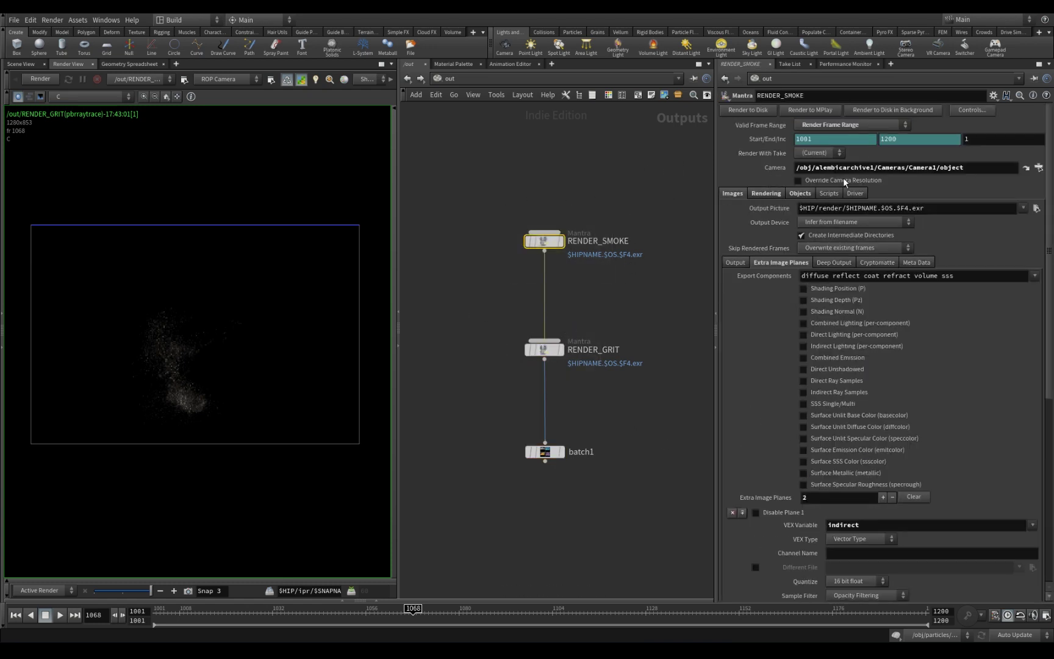
click(568, 351)
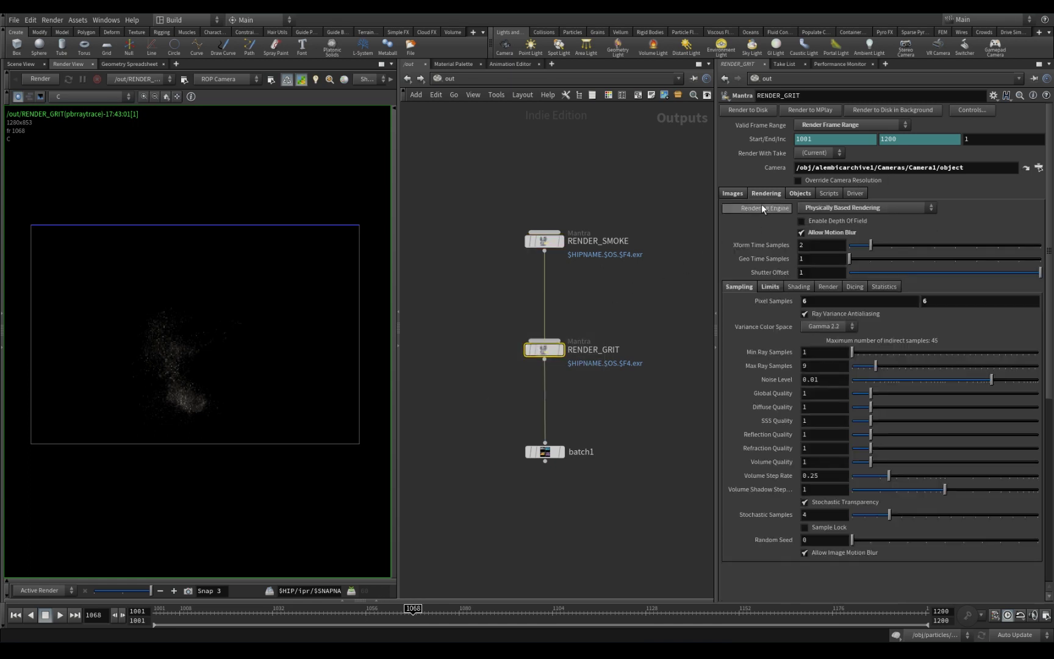
click(733, 193)
Move the batch1 node farther down to widen its gap from RENDER_GRIT.
middle_drag(620, 399, 617, 411)
click(542, 464)
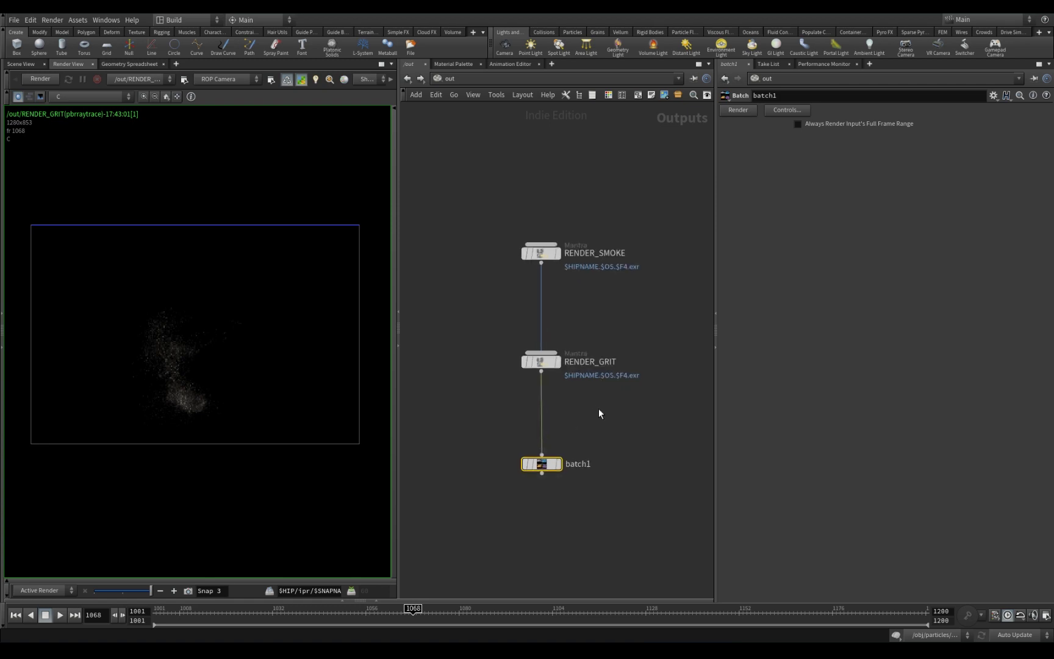
mouse_move(598, 408)
middle_down()
mouse_move(607, 381)
mouse_move(598, 395)
middle_up()
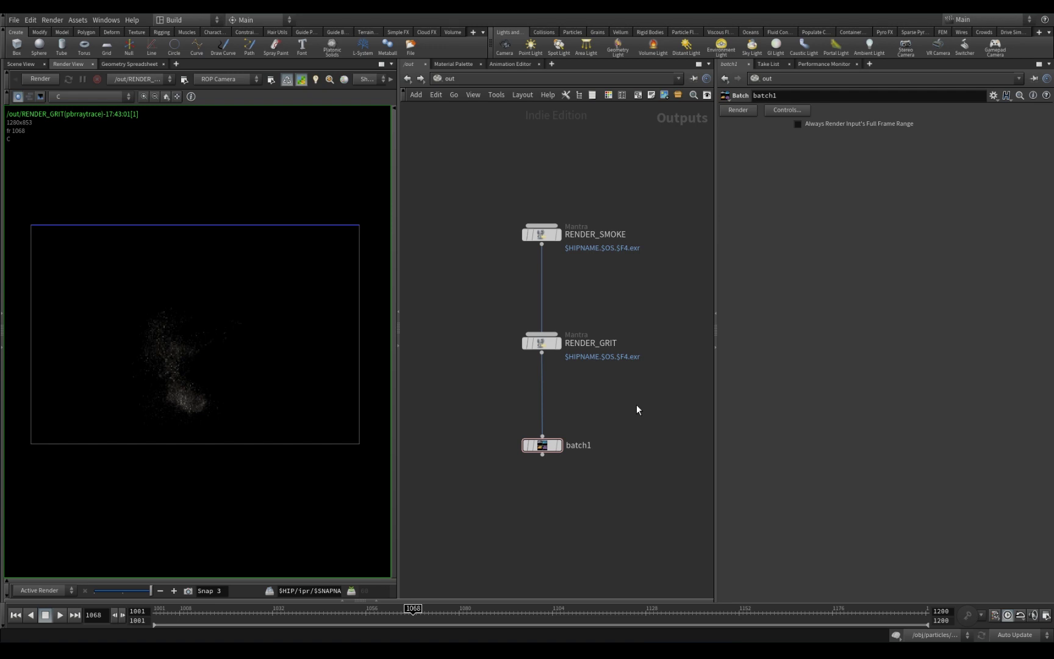
middle_drag(628, 479, 637, 474)
drag(637, 475, 643, 509)
drag(493, 389, 630, 501)
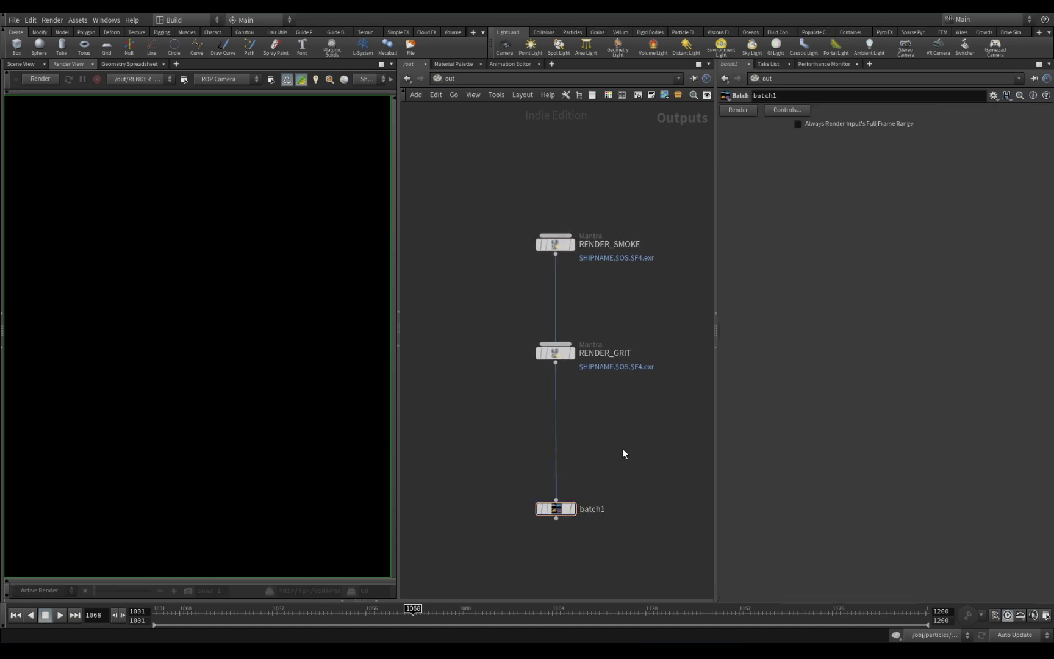
scroll(622, 449, down, 2)
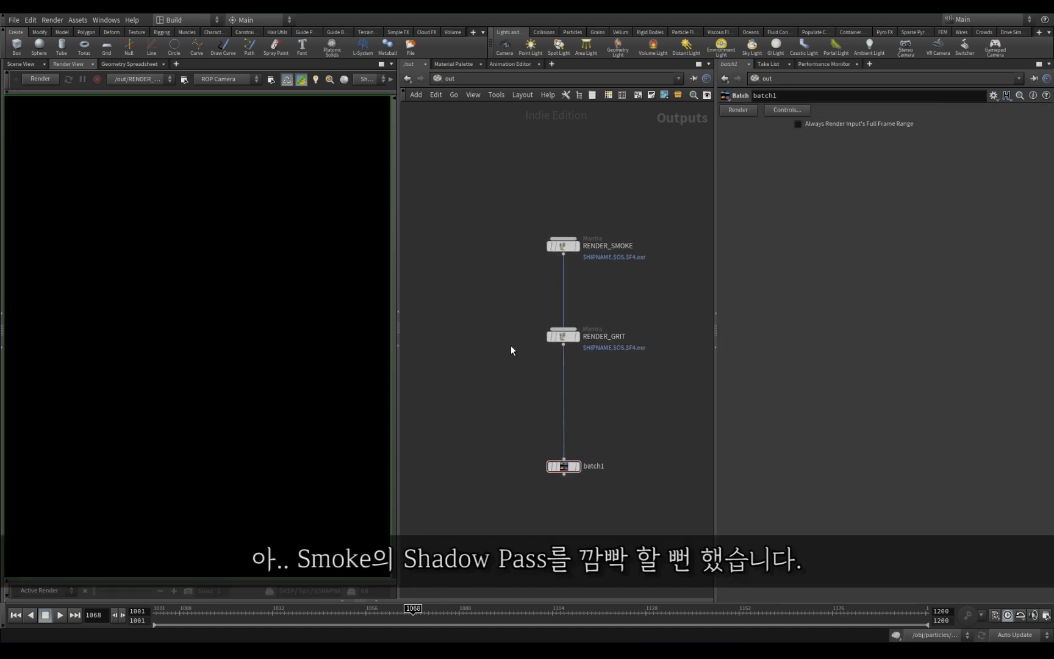
Show the background image in the Scene View and go to the obj network.
click(24, 64)
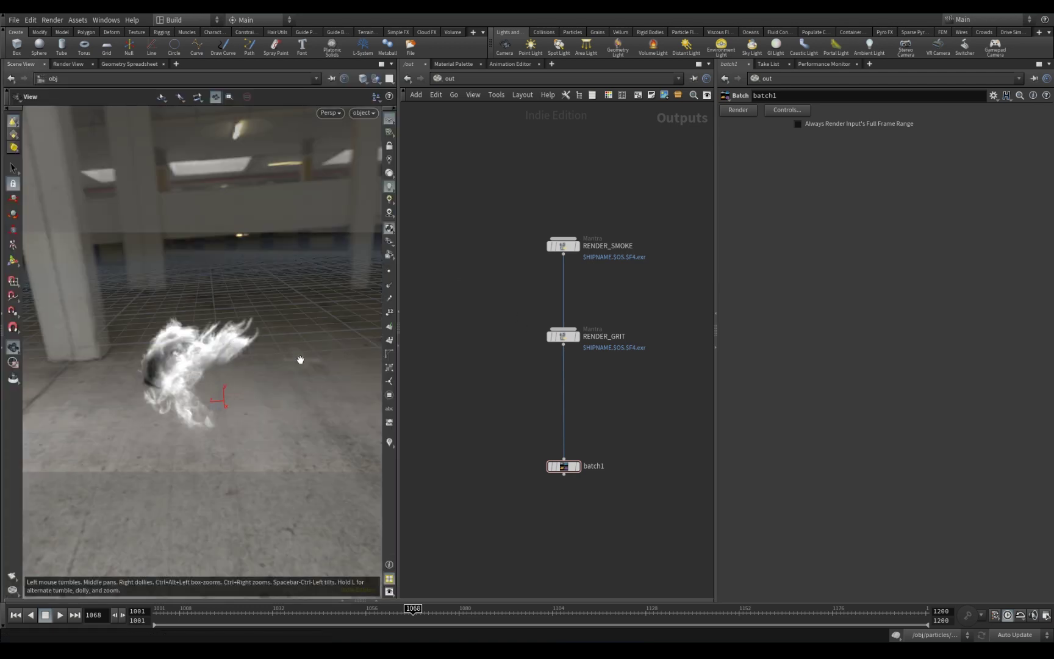
click(389, 425)
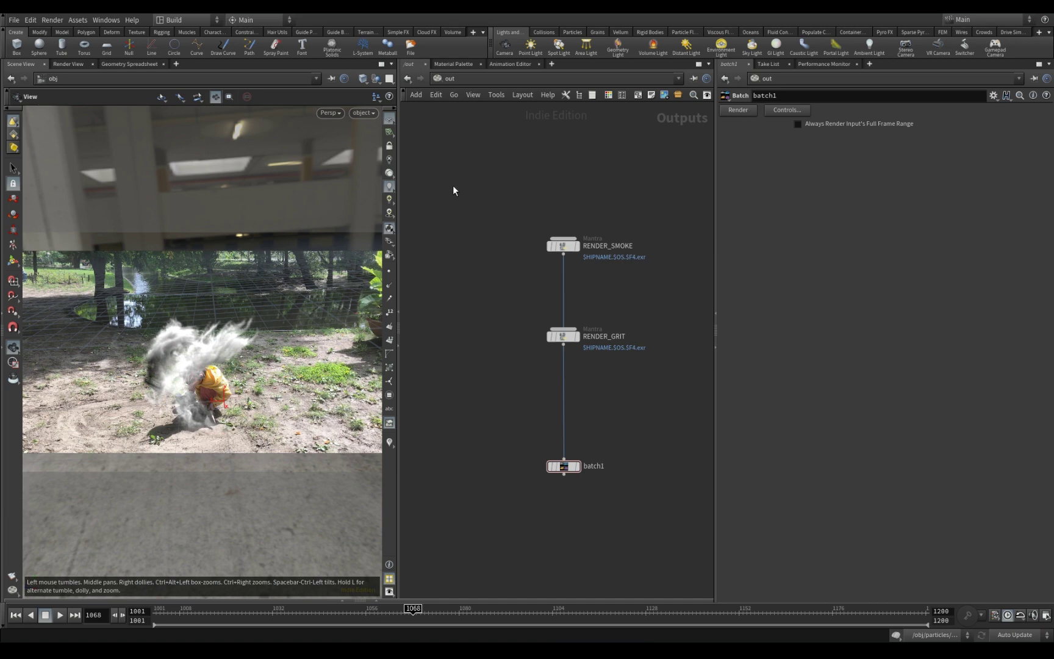
click(442, 80)
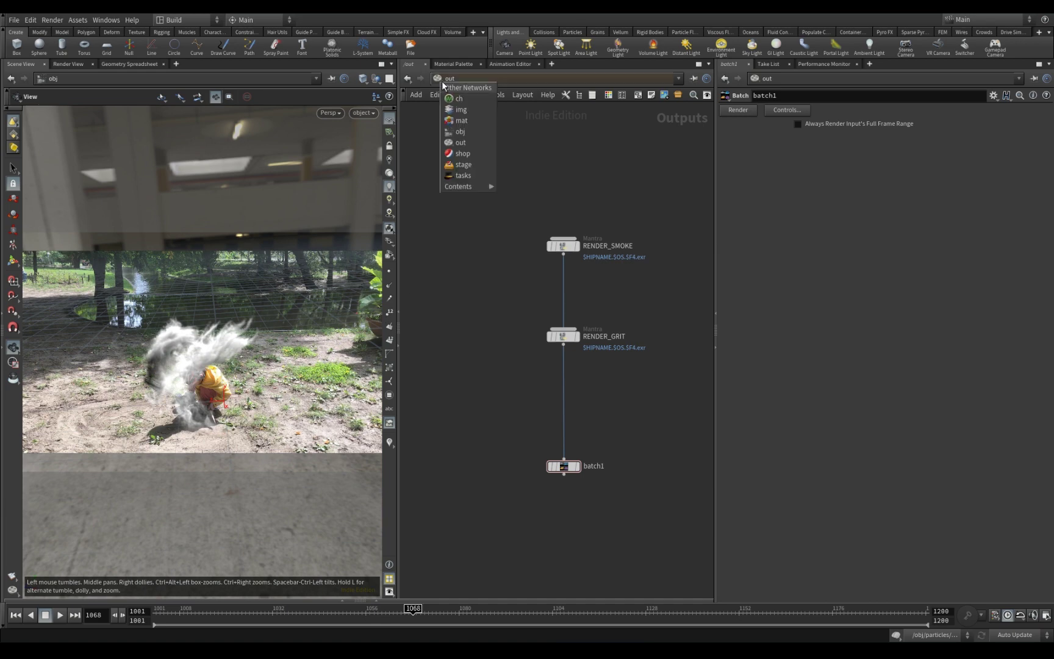
click(466, 133)
middle_drag(573, 436, 591, 310)
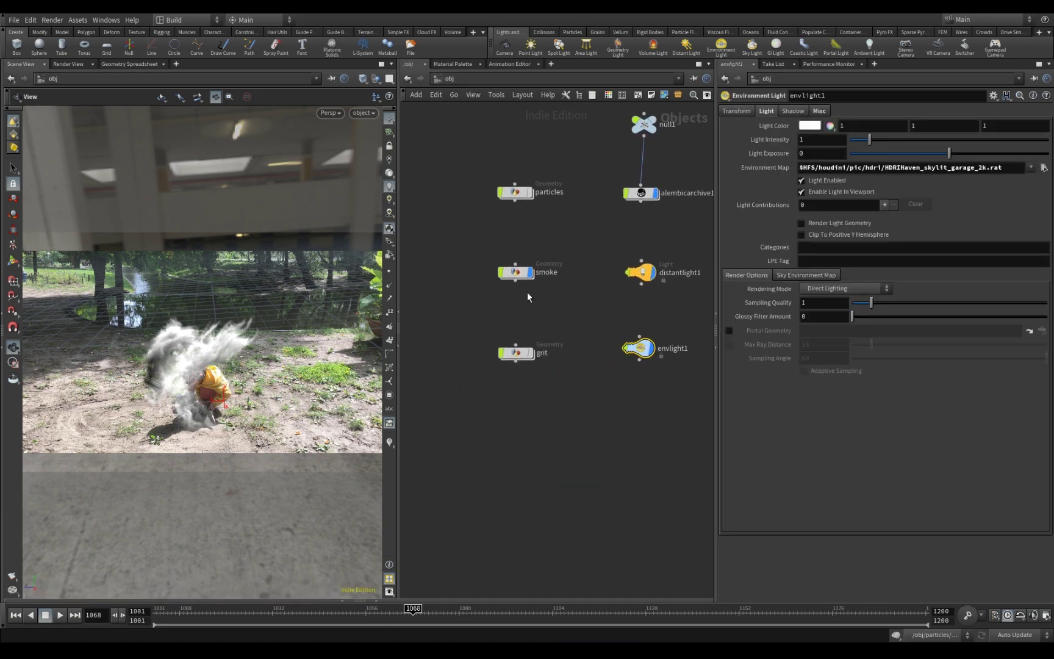
Add a Grid object beneath the grit node in the obj network.
key(Tab)
text(gri)
key(Return)
click(515, 433)
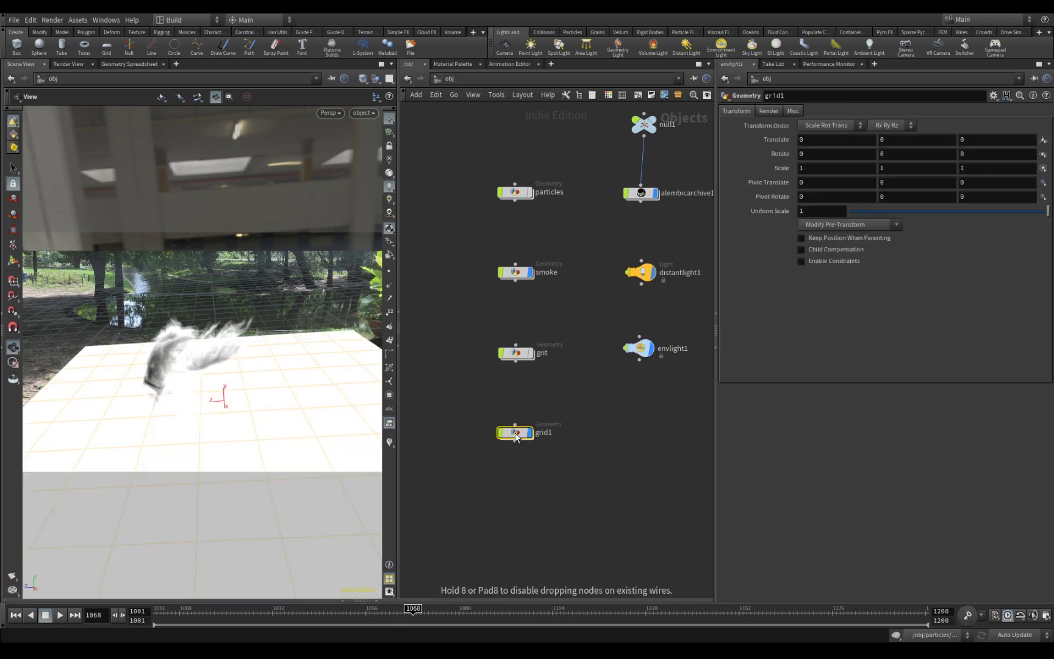
Disable Enable Light In Viewport on envlight1.
drag(270, 409, 274, 395)
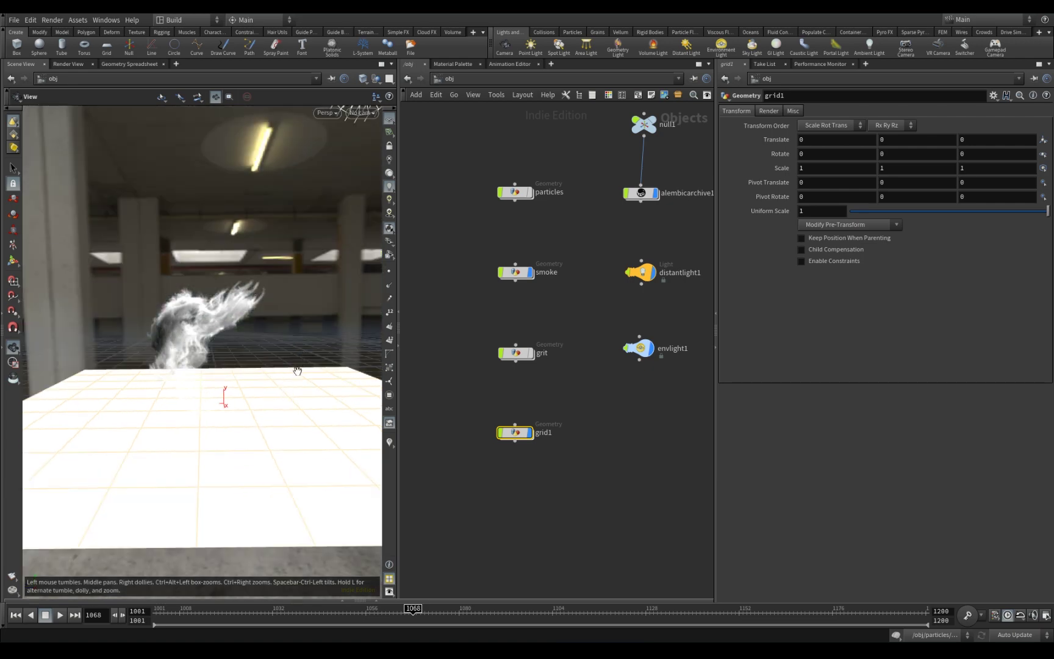
drag(590, 307, 643, 368)
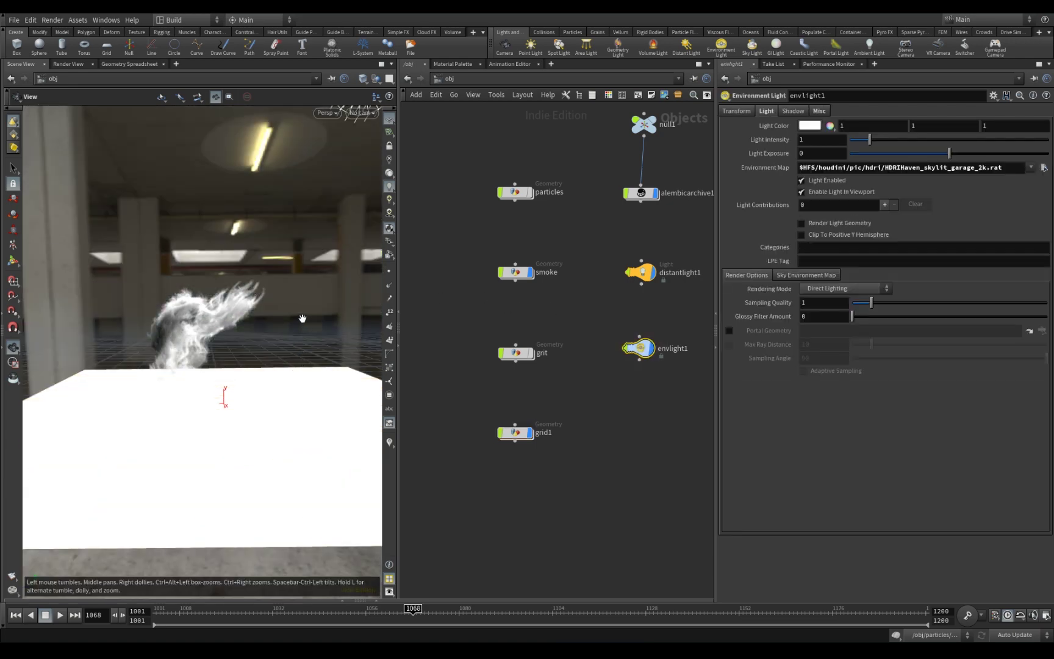
click(802, 191)
drag(242, 311, 238, 368)
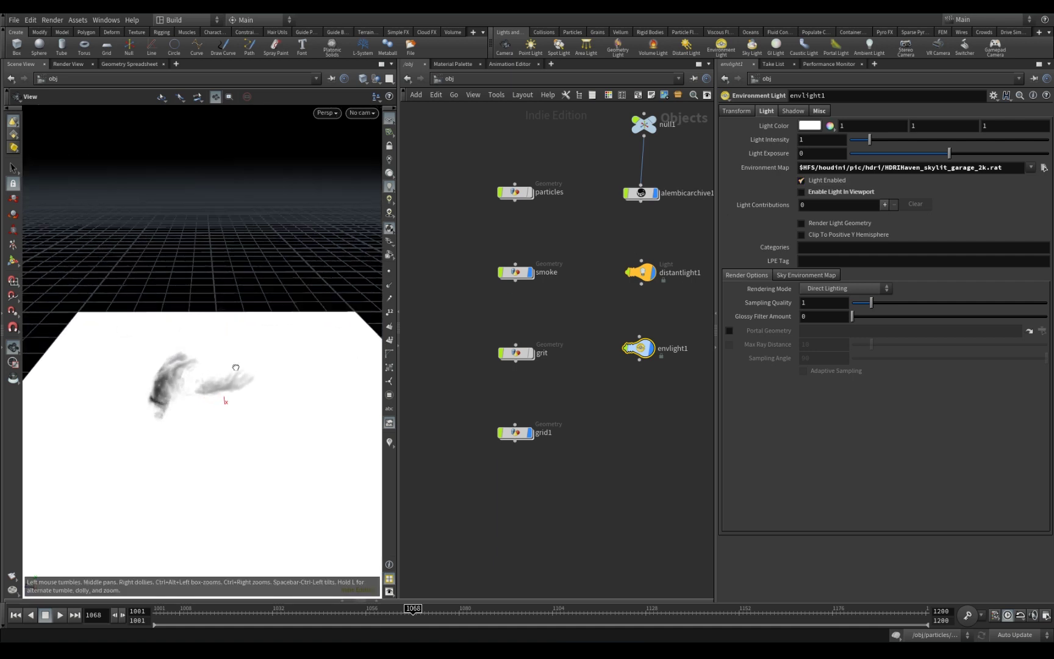
Check distantlight1's light settings and the Grid parameters inside grid1, then return to the object level.
drag(601, 323, 683, 248)
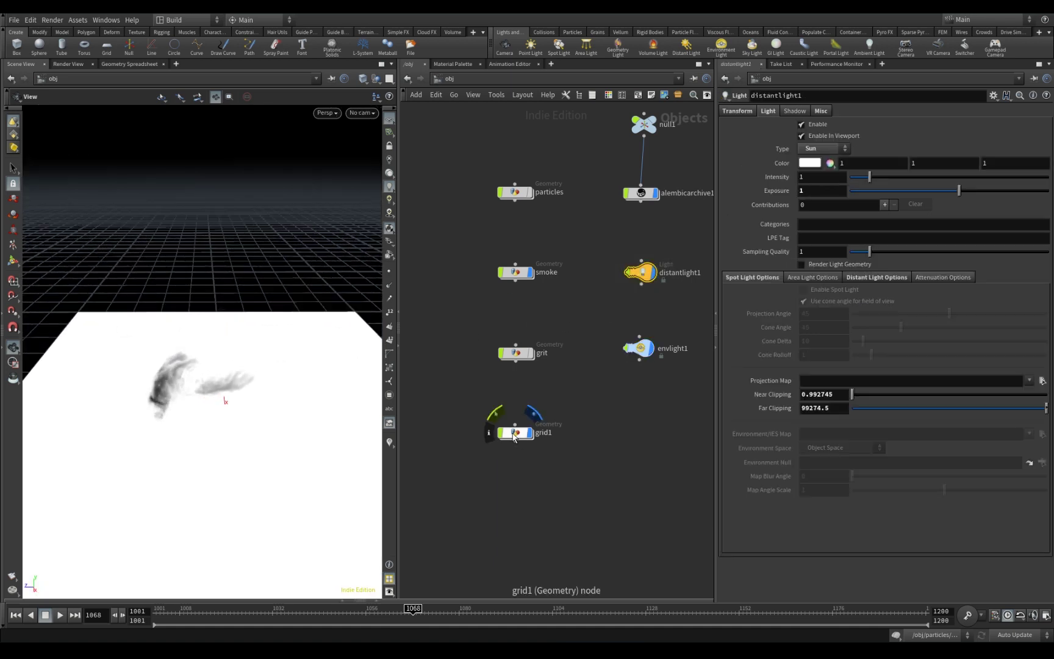
double_click(515, 434)
mouse_move(259, 419)
mouse_down()
mouse_move(259, 461)
mouse_move(256, 420)
mouse_up()
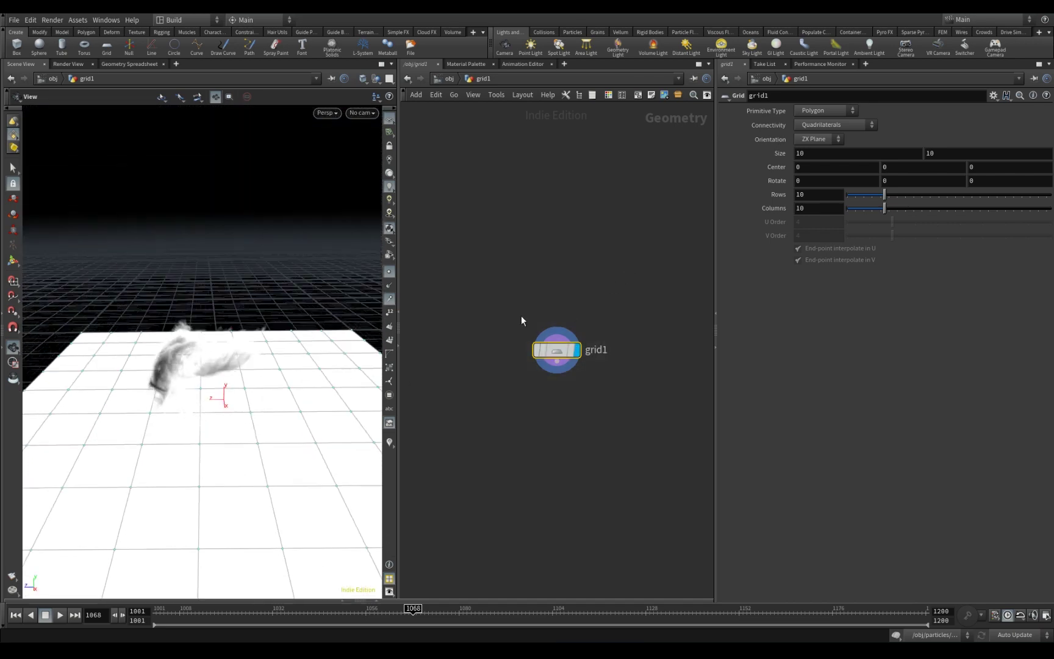
click(447, 78)
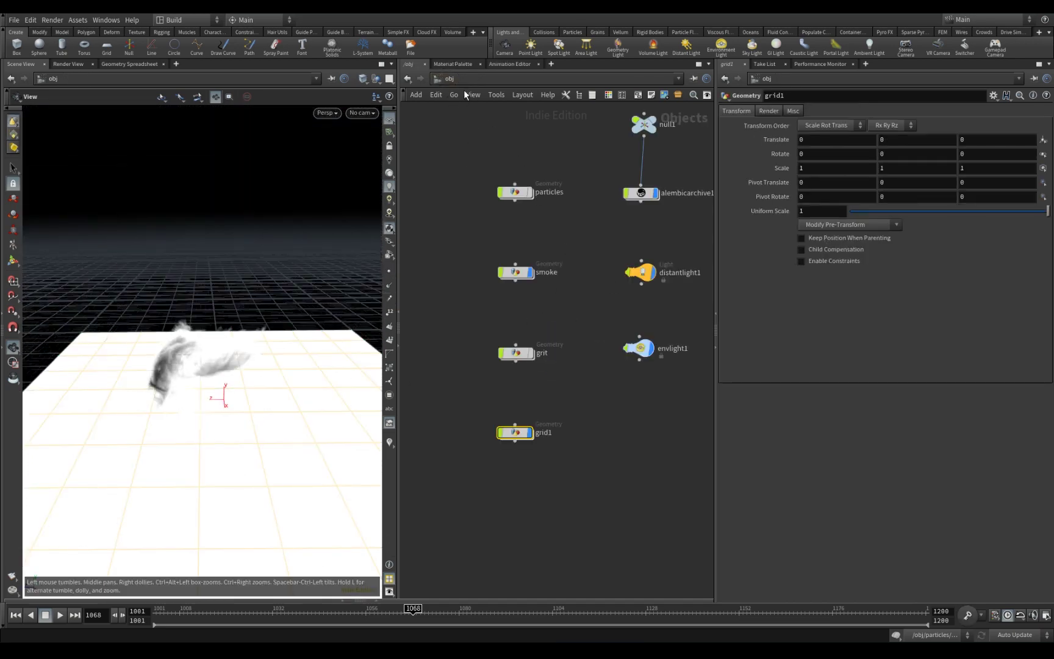
Return to the out network and lower batch1 to make room for another node below RENDER_GRIT.
click(454, 79)
click(469, 141)
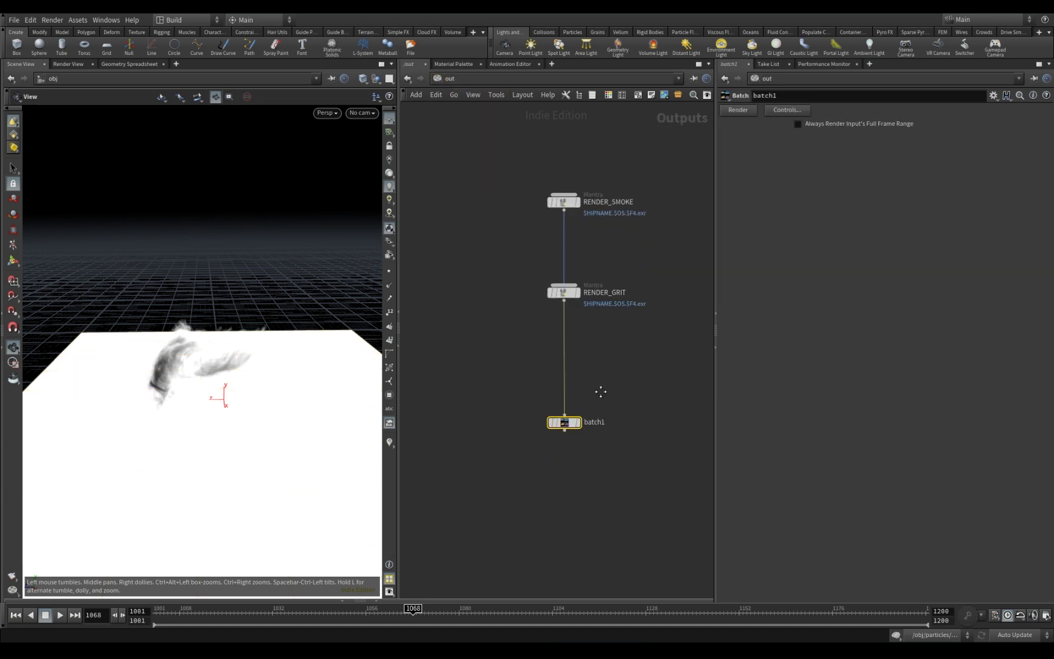
middle_drag(601, 425, 600, 348)
drag(568, 378, 564, 428)
Duplicate RENDER_GRIT onto the connection above batch1 and name the copy RENDER_SHADOW.
alt+drag(567, 247, 616, 323)
click(614, 324)
text(SHADOW)
key(Return)
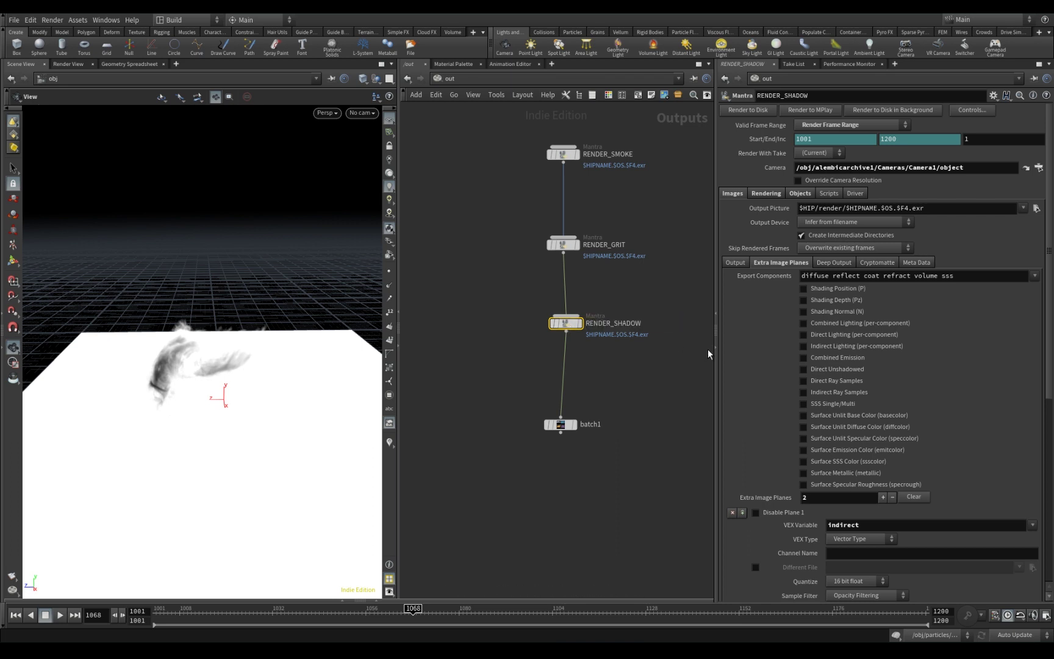
click(794, 192)
double_click(814, 223)
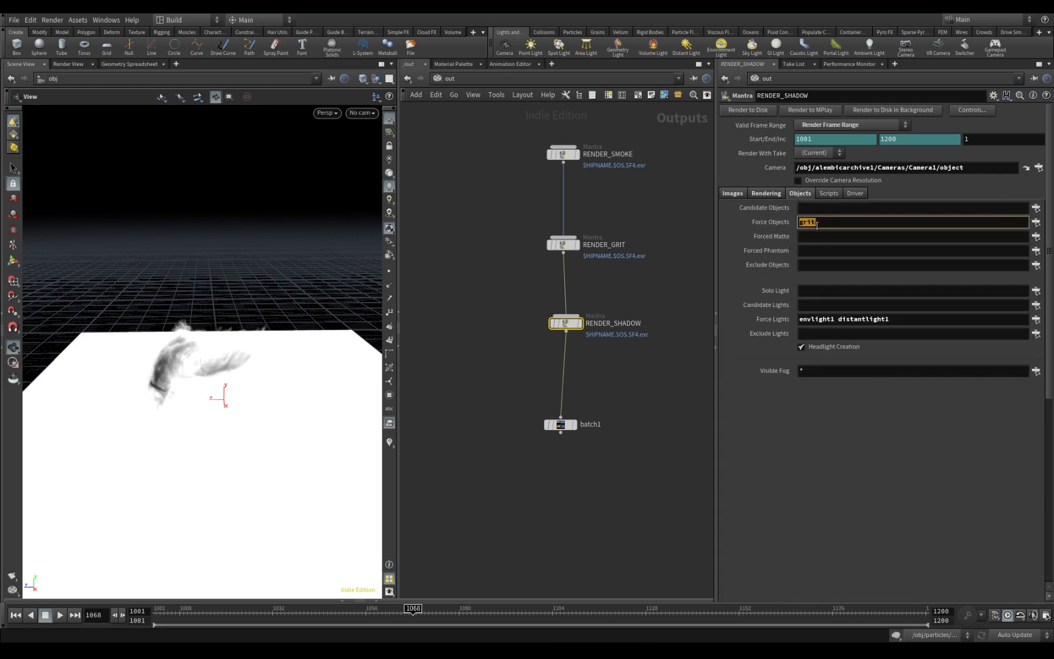
click(1035, 222)
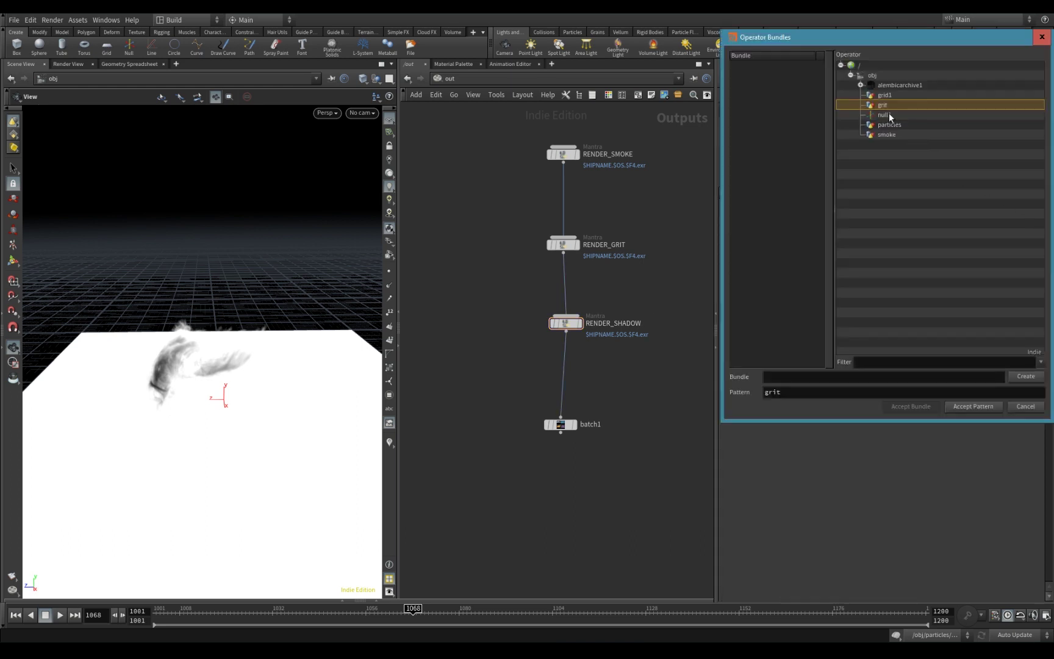
click(1025, 405)
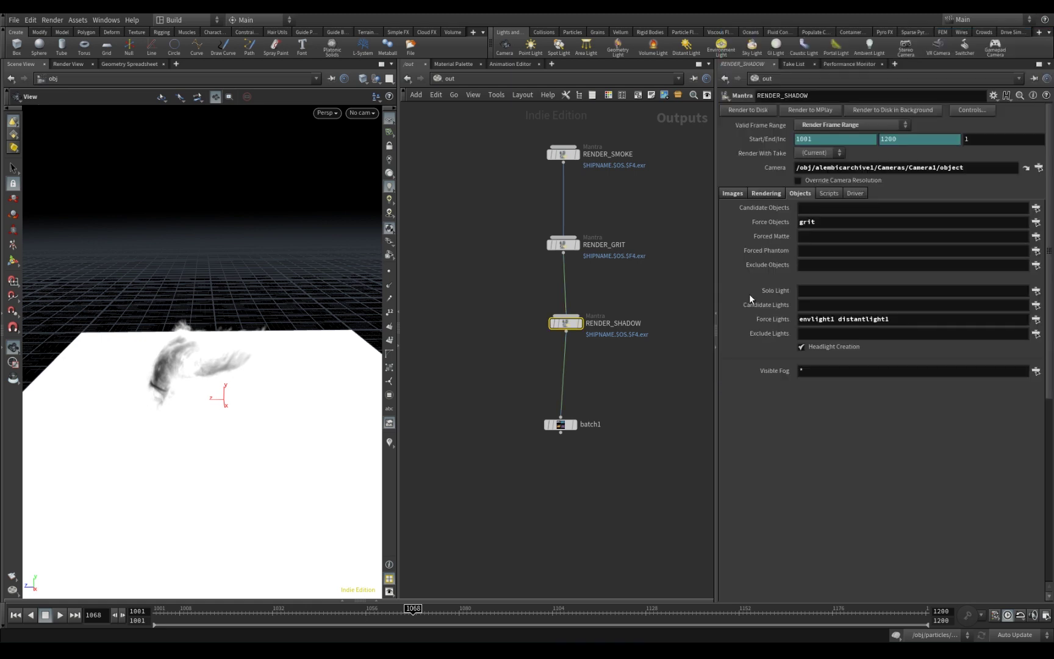
Rename the grid1 object in the obj network as ground.
click(448, 79)
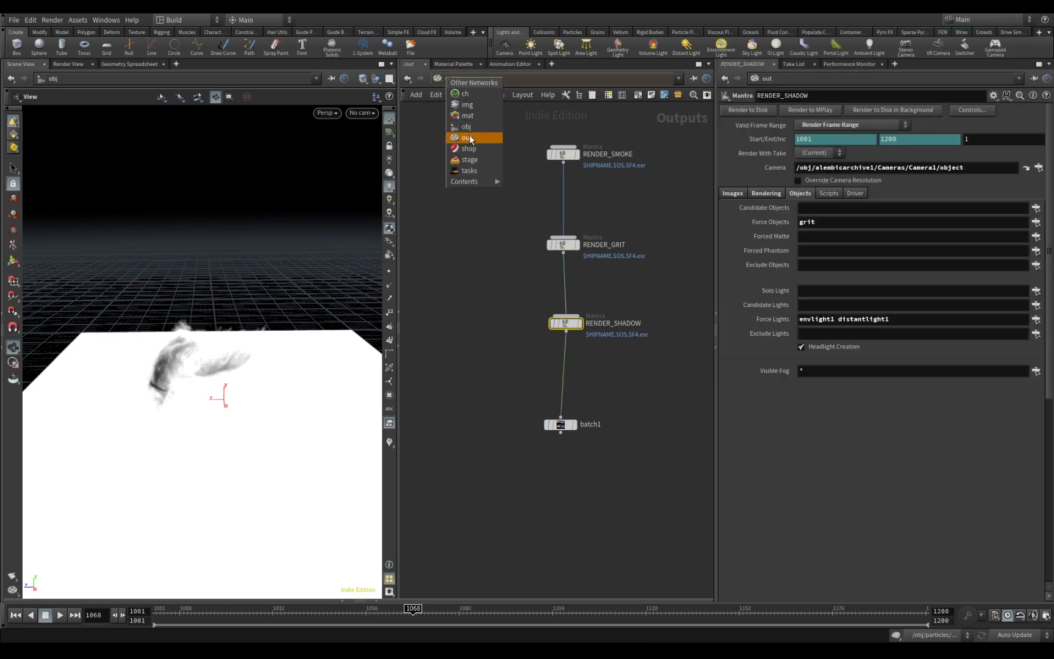
click(466, 126)
double_click(548, 434)
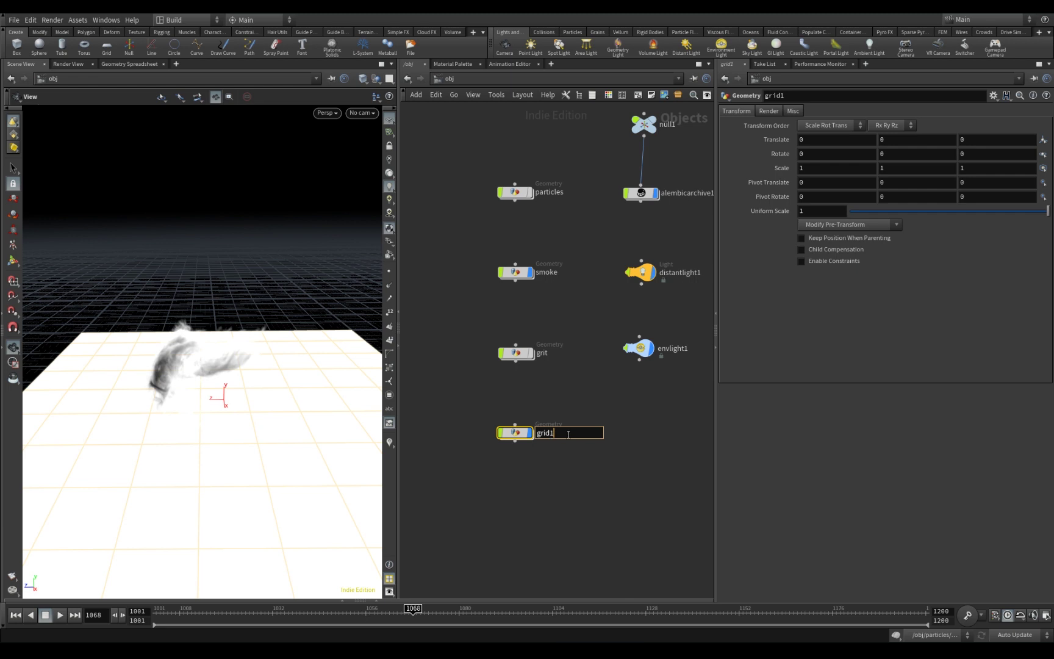
key(BackSpace)
key(BackSpace)
key(BackSpace)
key(BackSpace)
key(BackSpace)
text(ground)
key(Return)
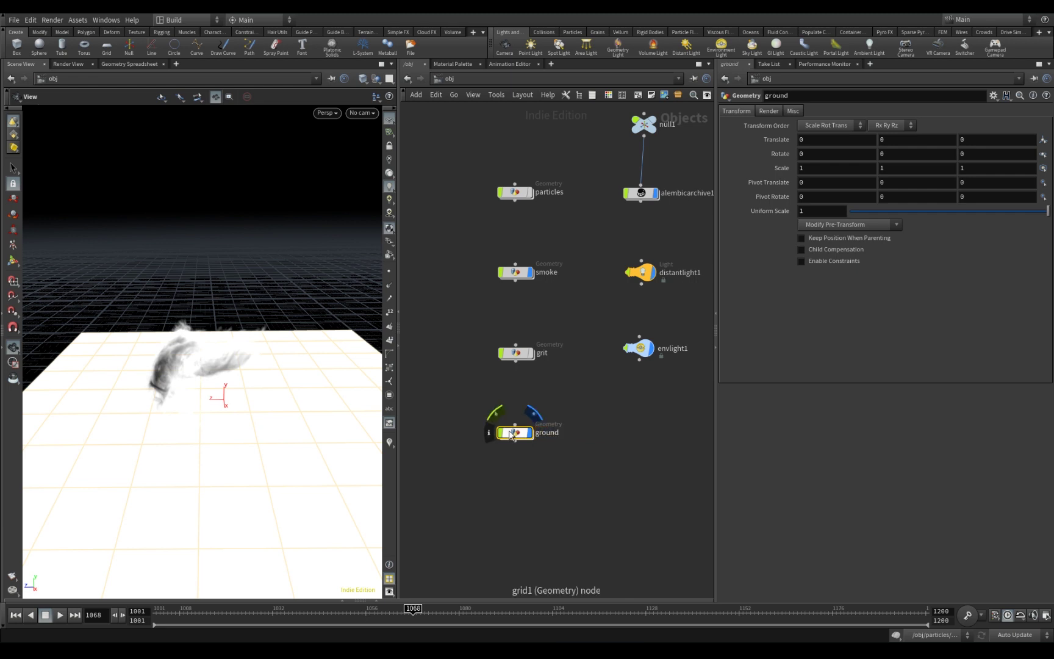
click(465, 339)
Set RENDER_SHADOW's Force Objects to ground and align the node beneath RENDER_GRIT.
key(alt+Left)
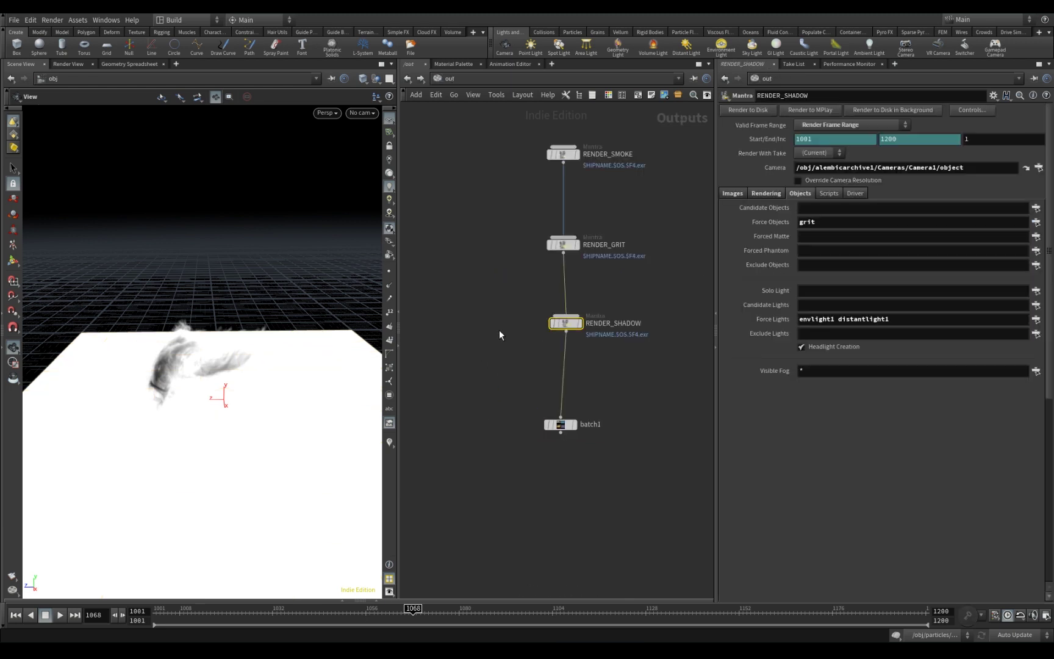
click(1036, 222)
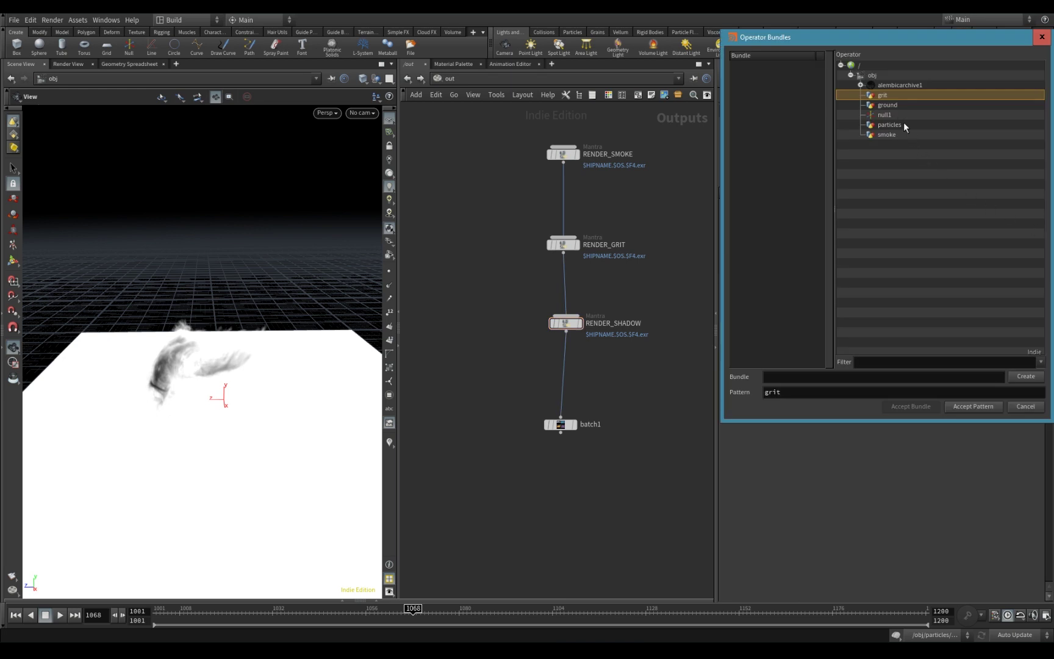
click(895, 105)
click(994, 406)
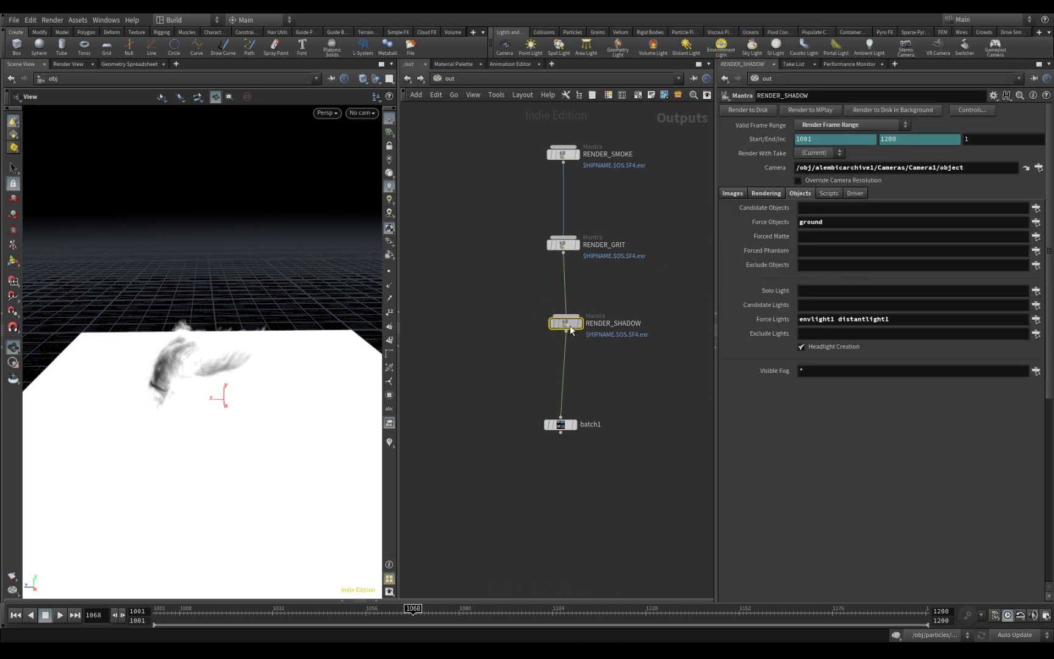
drag(570, 327, 567, 332)
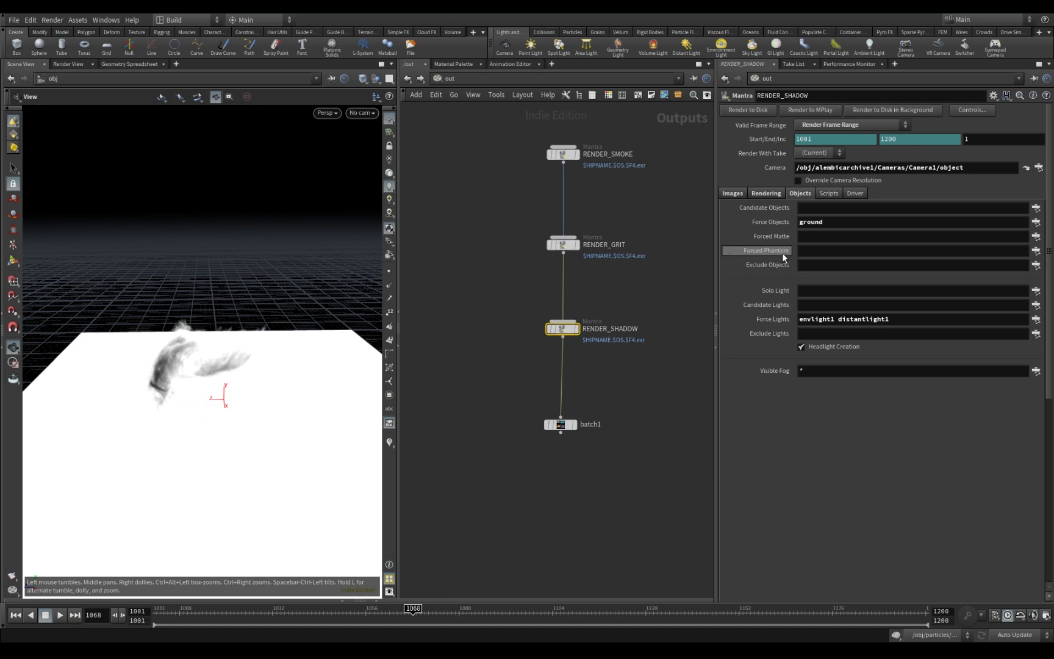
Set RENDER_SHADOW's Forced Phantom to the smoke object.
click(813, 252)
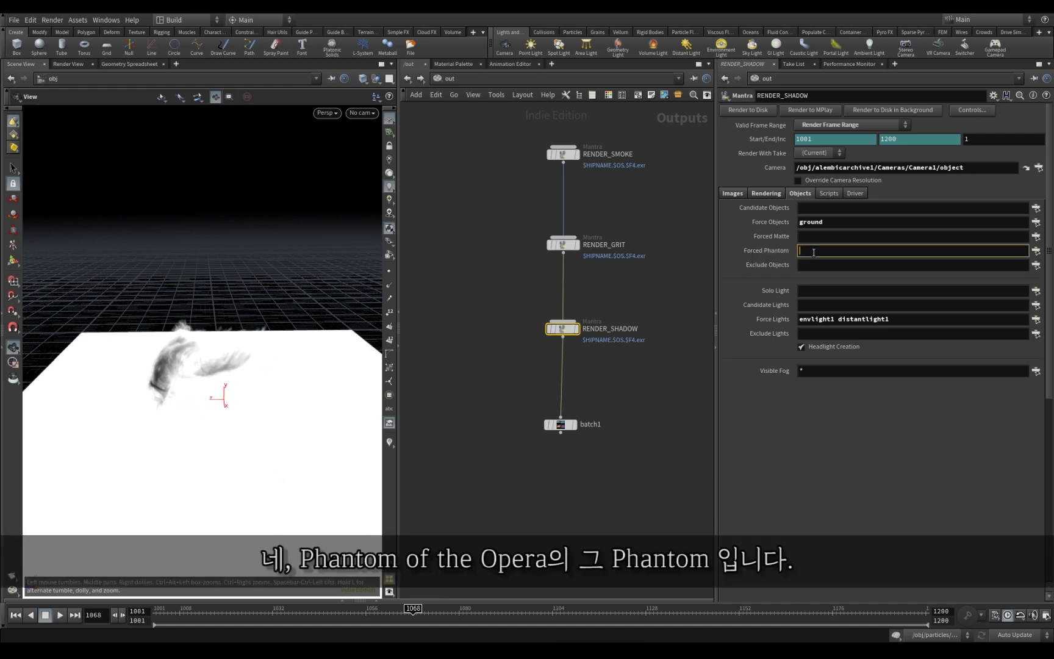
click(1035, 250)
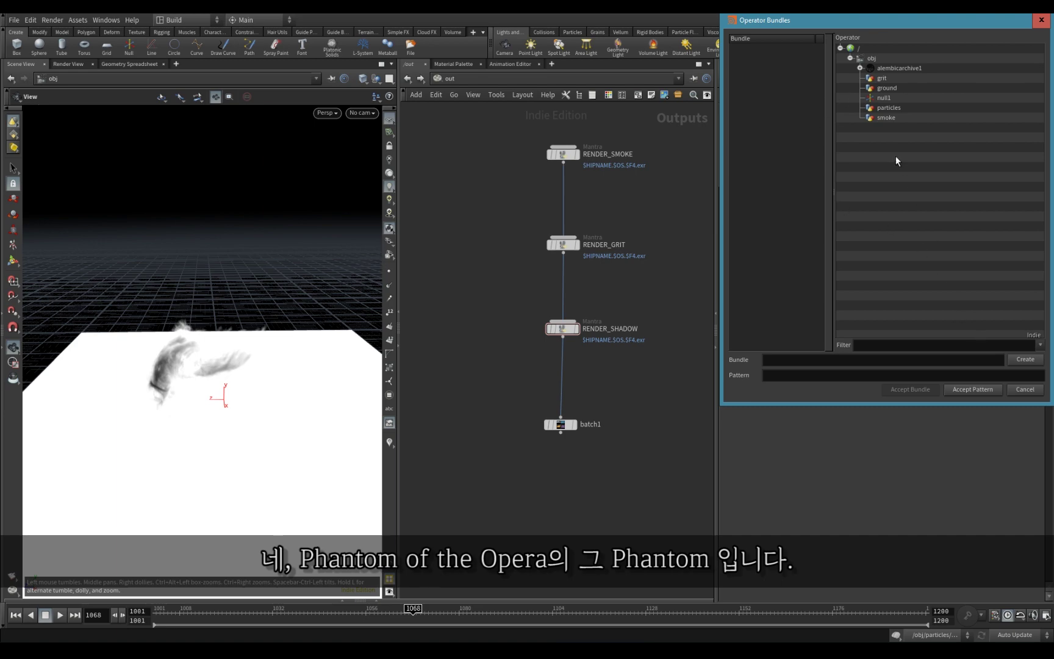
click(885, 117)
click(970, 389)
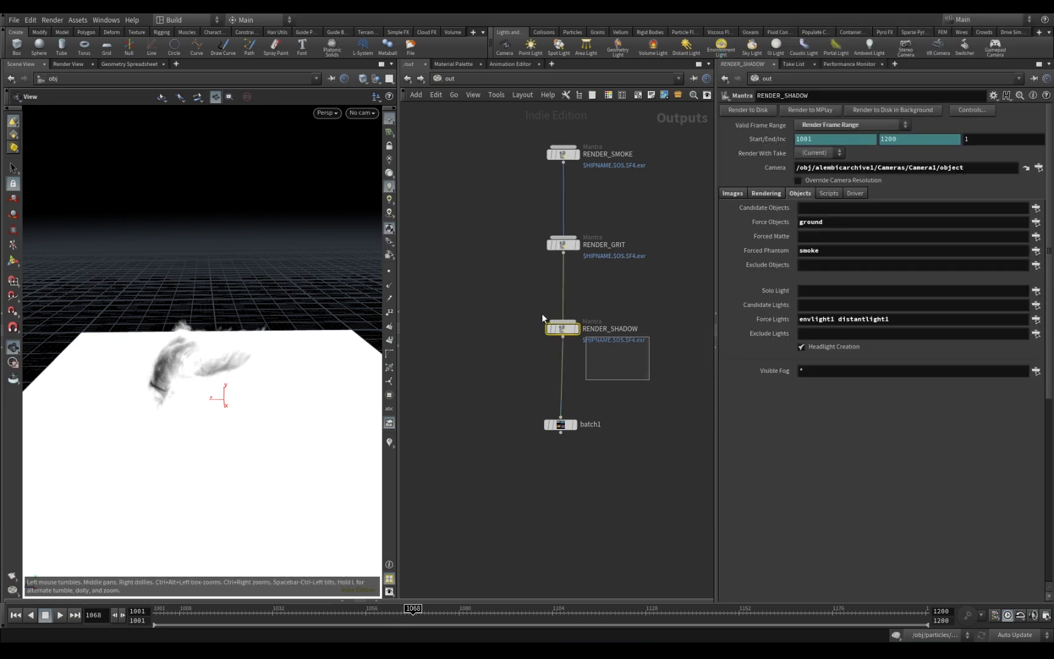
Replace RENDER_SHADOW's indirect and direct extra image planes with a single Direct Shadow Matte plane (direct_shadow).
click(733, 194)
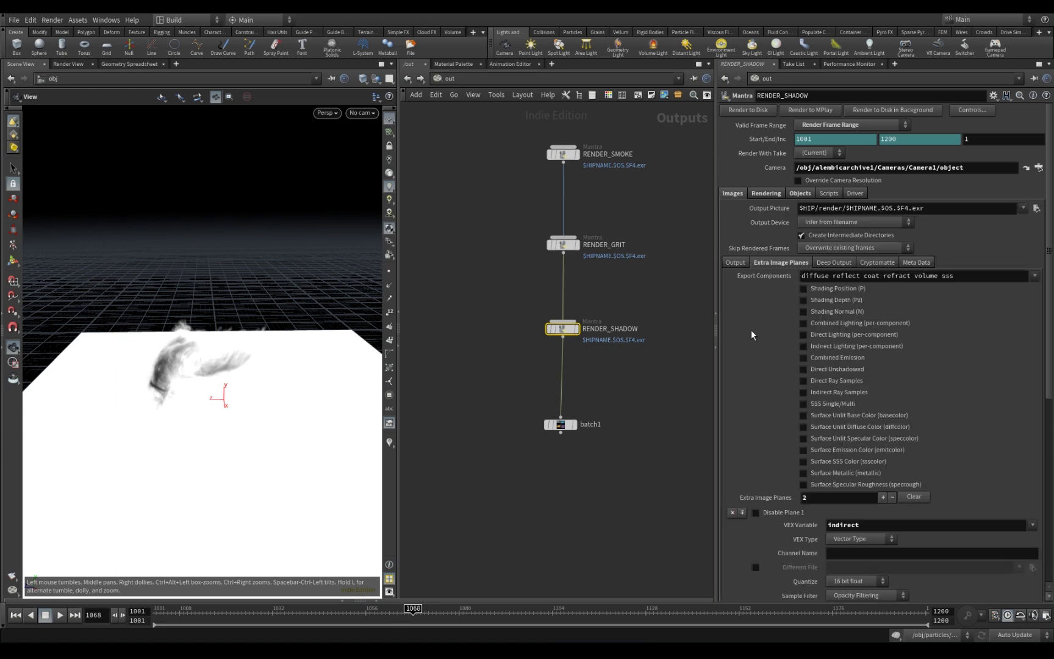
scroll(787, 321, down, 8)
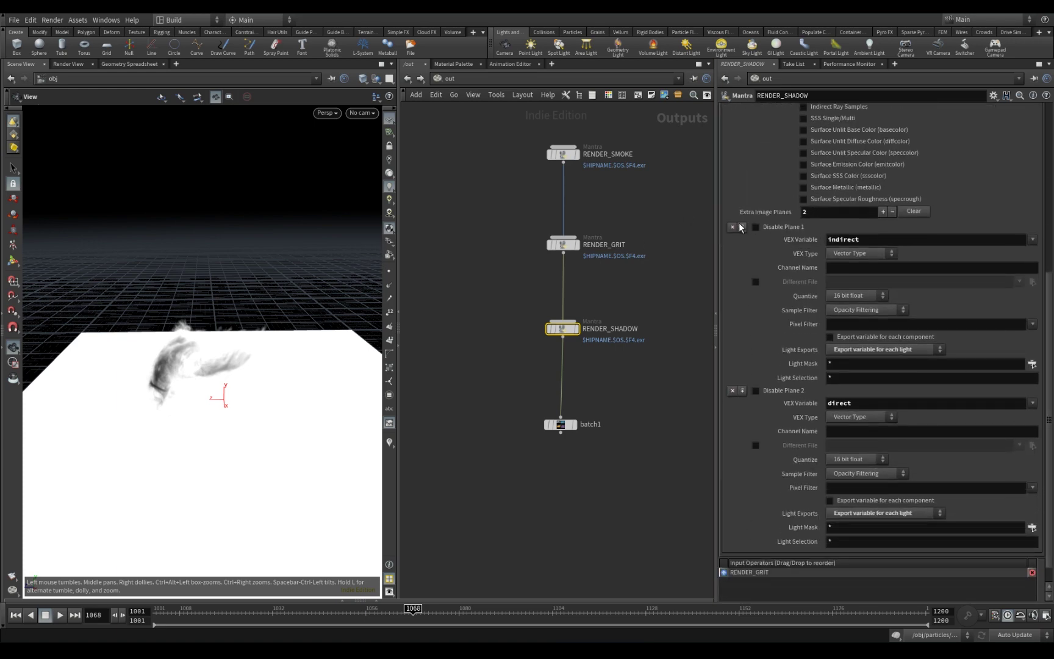
click(732, 227)
click(733, 379)
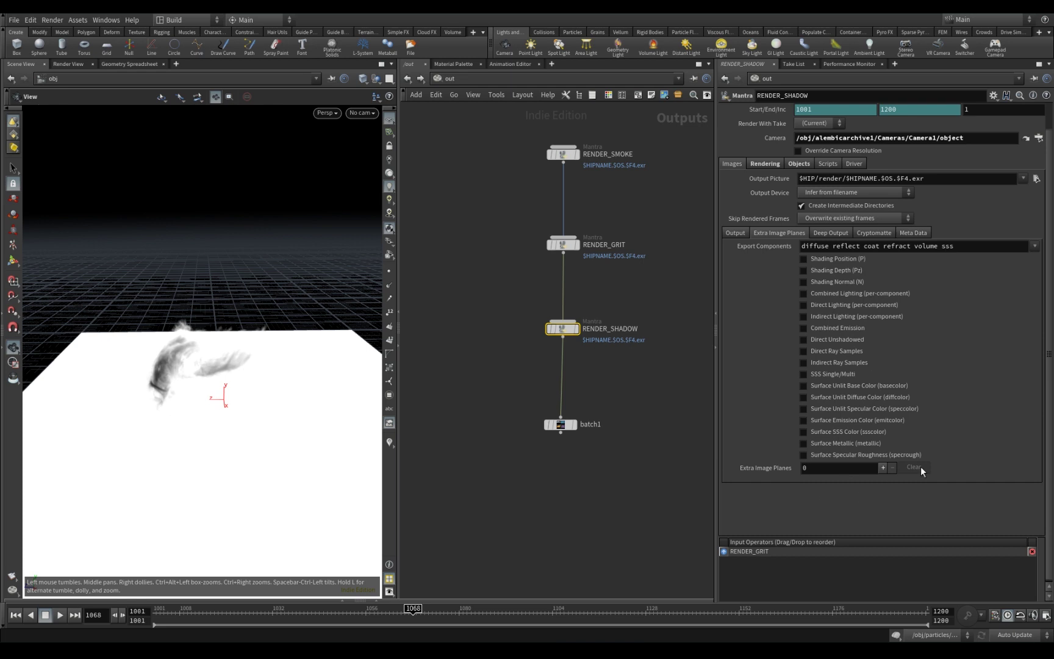
click(882, 467)
scroll(860, 524, down, 2)
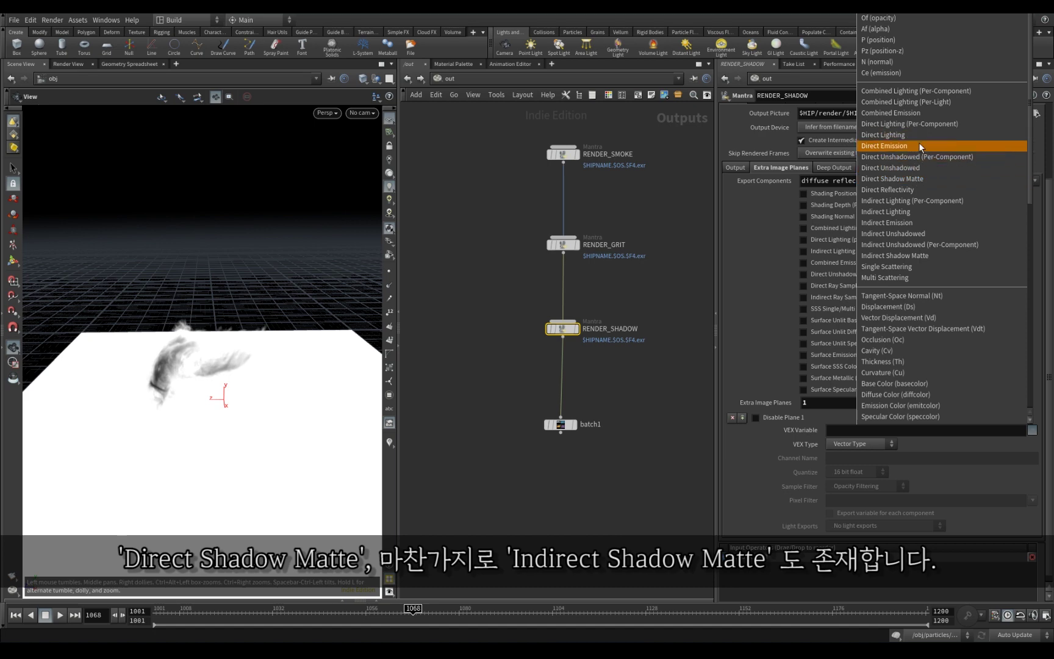
click(917, 178)
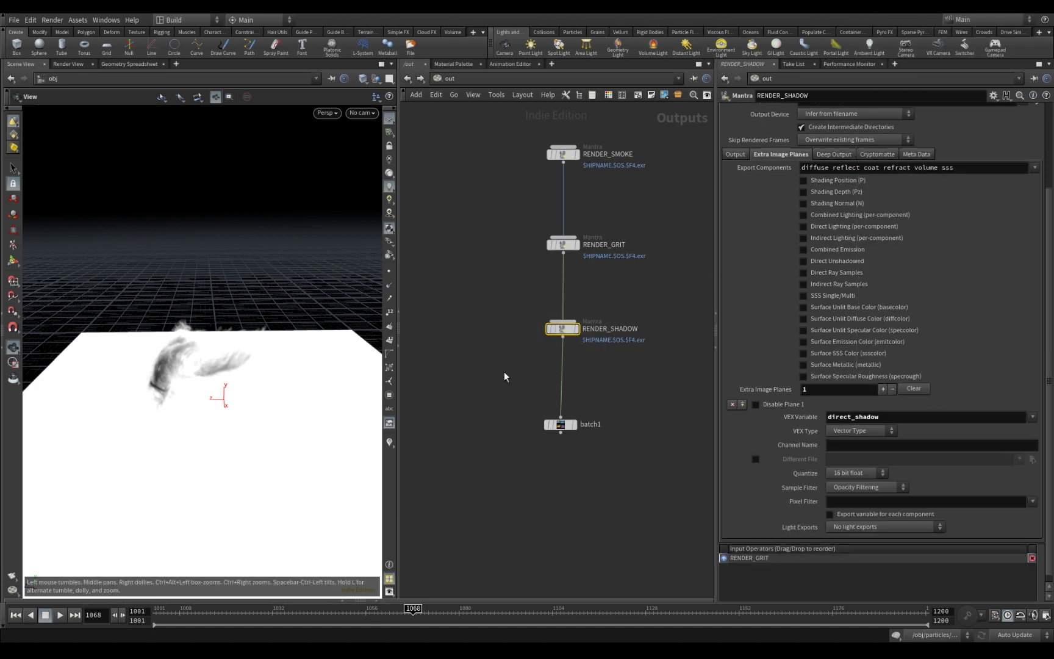
Start a preview render of RENDER_SHADOW in the Render View and fit the frame in sight.
click(66, 64)
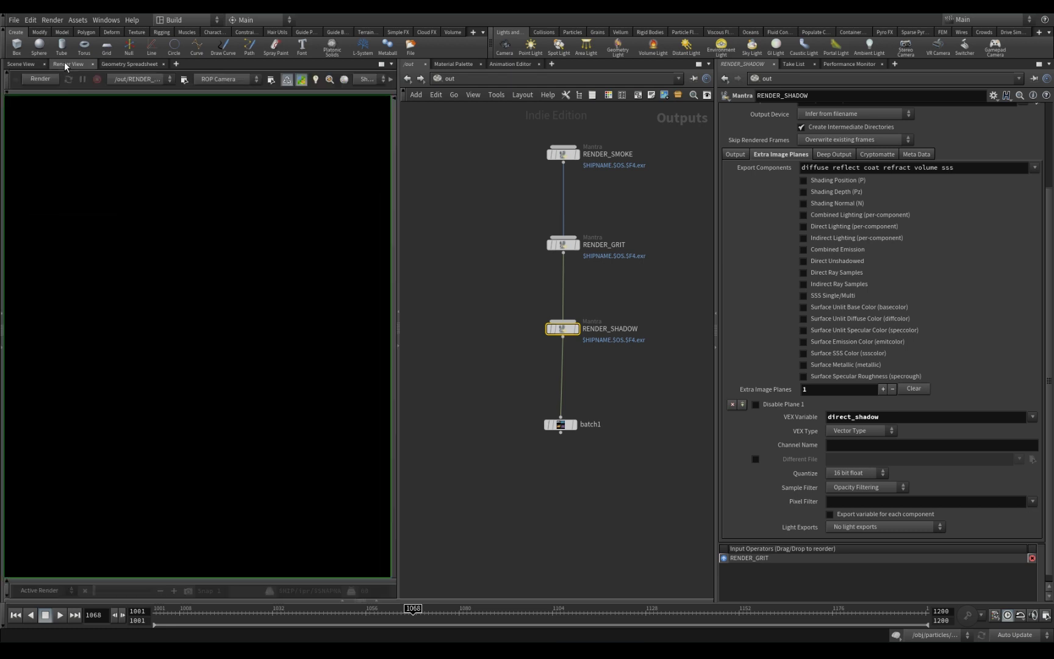
click(158, 80)
click(174, 101)
click(40, 78)
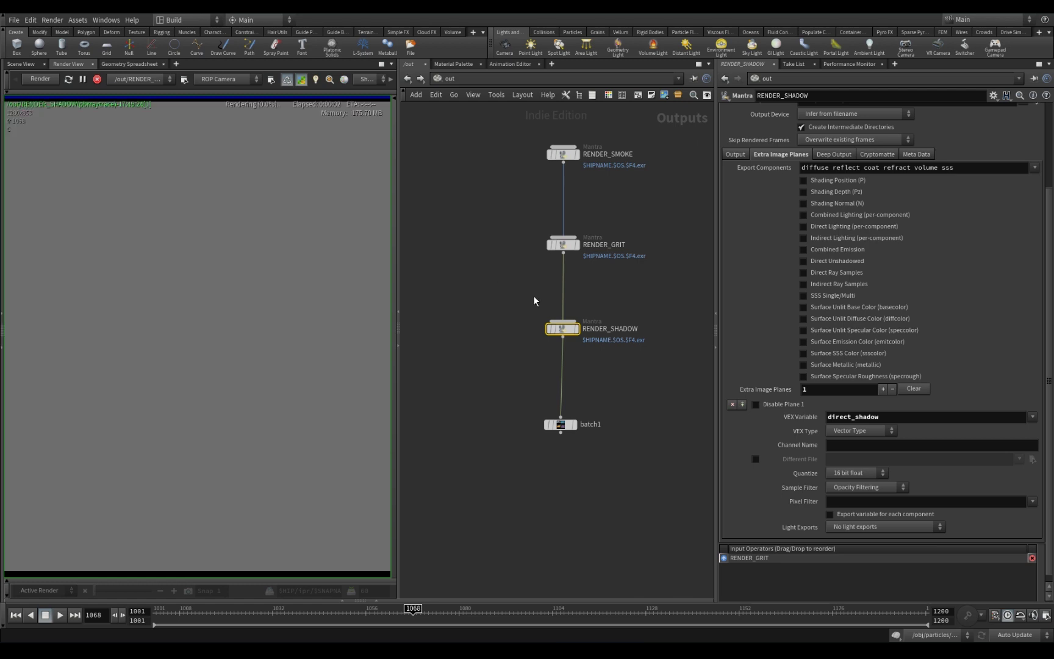
middle_drag(326, 294, 290, 300)
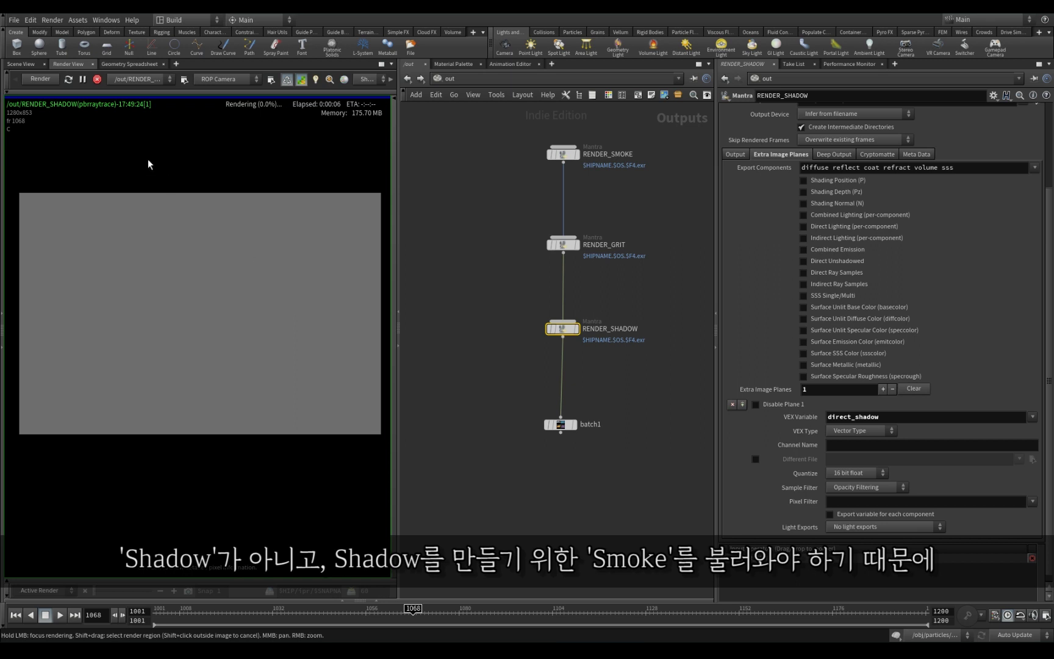
Show the direct_shadow plane in the preview render of RENDER_SHADOW and stop the render.
click(23, 93)
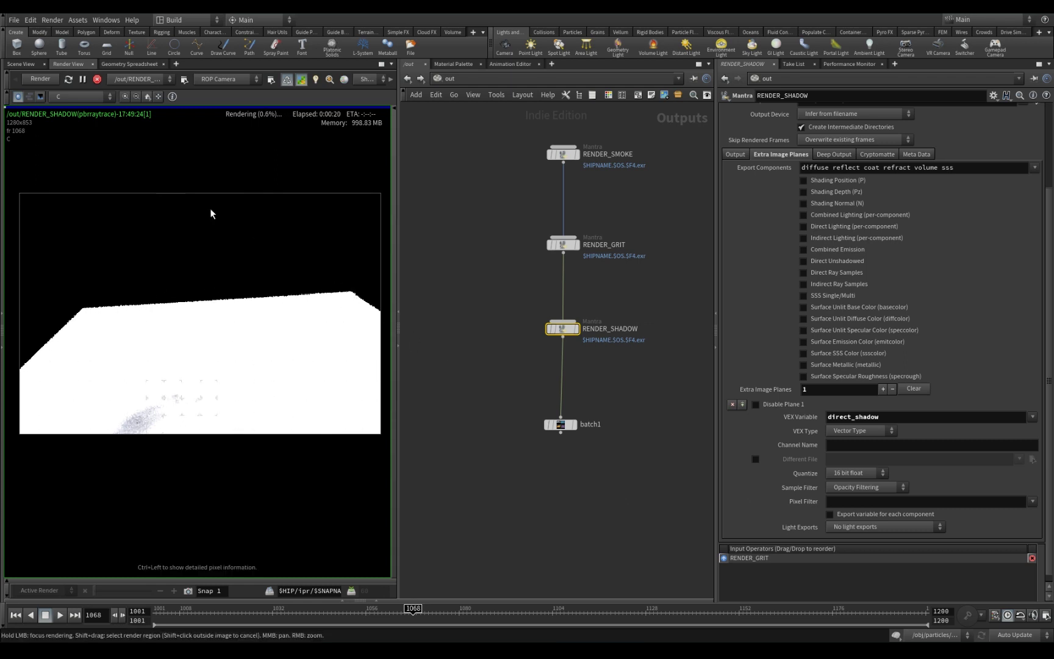
click(78, 97)
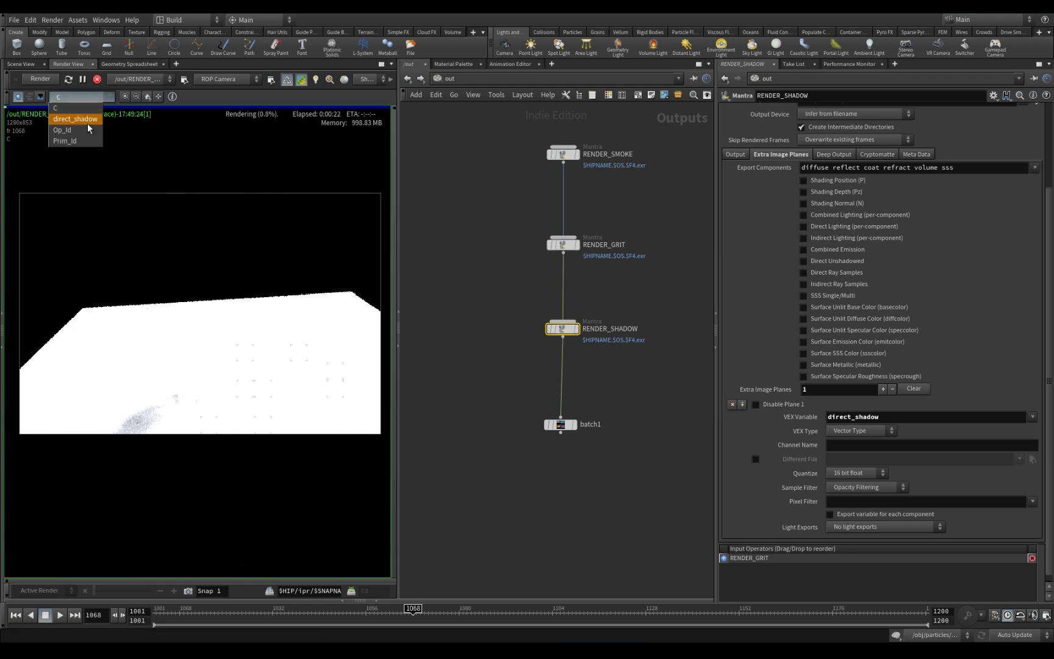
click(85, 123)
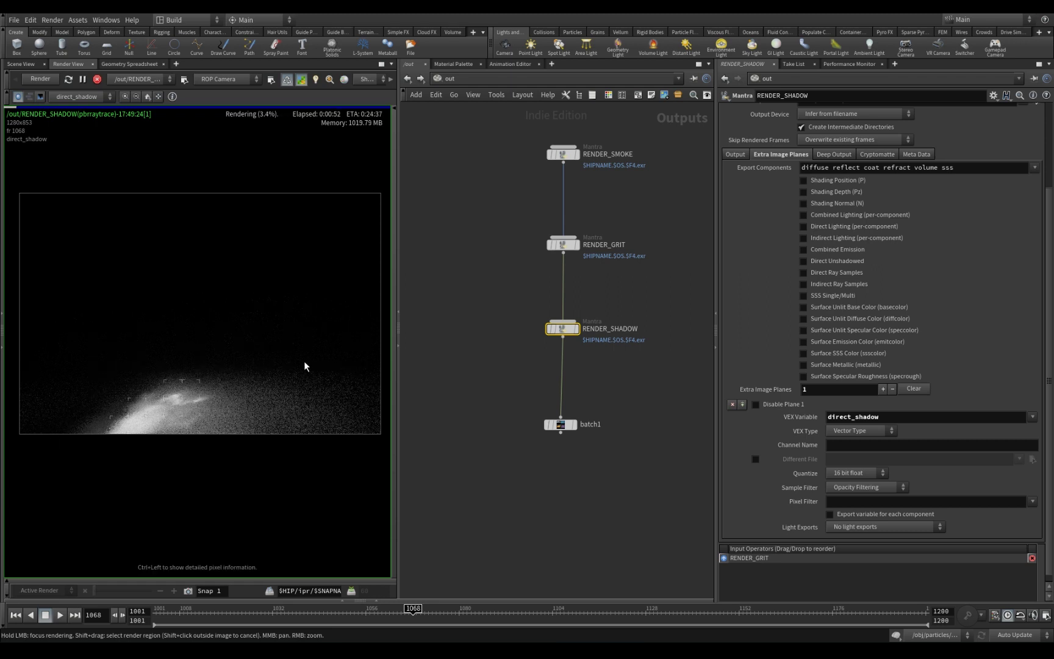
click(99, 79)
Review the chain from RENDER_SMOKE to batch1 and check RENDER_SHADOW's frame range and image settings.
drag(520, 195, 573, 114)
drag(643, 192, 530, 269)
drag(480, 287, 596, 374)
middle_drag(637, 376, 615, 414)
drag(614, 410, 523, 501)
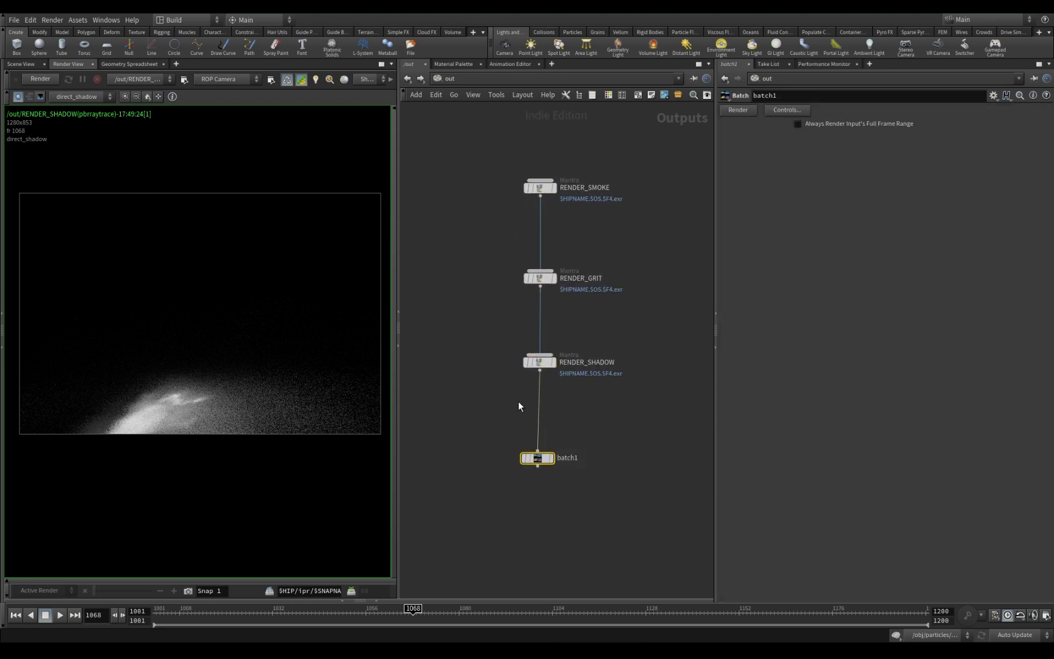
drag(519, 406, 566, 358)
scroll(969, 123, up, 3)
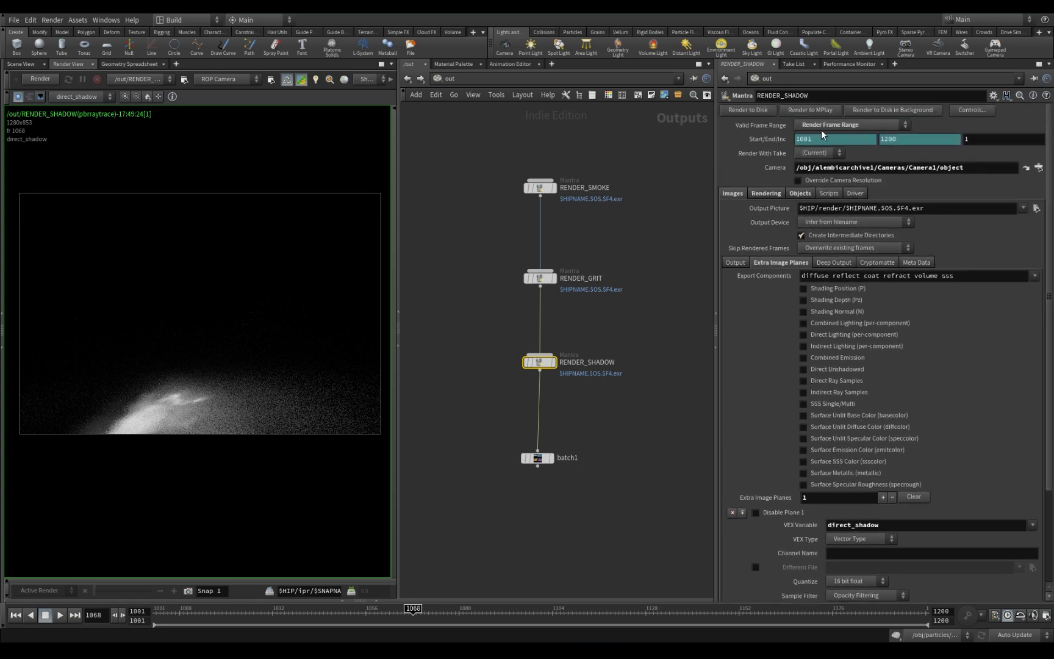
Inspect batch1's render override options and close the dialog without rendering.
drag(585, 408, 534, 465)
click(551, 465)
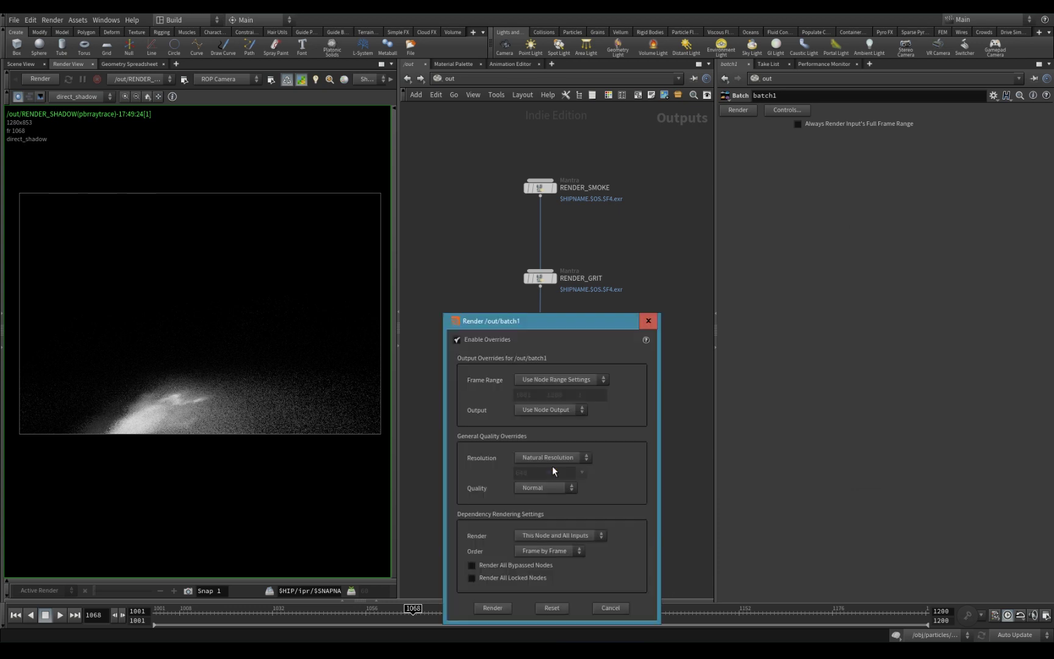
click(609, 607)
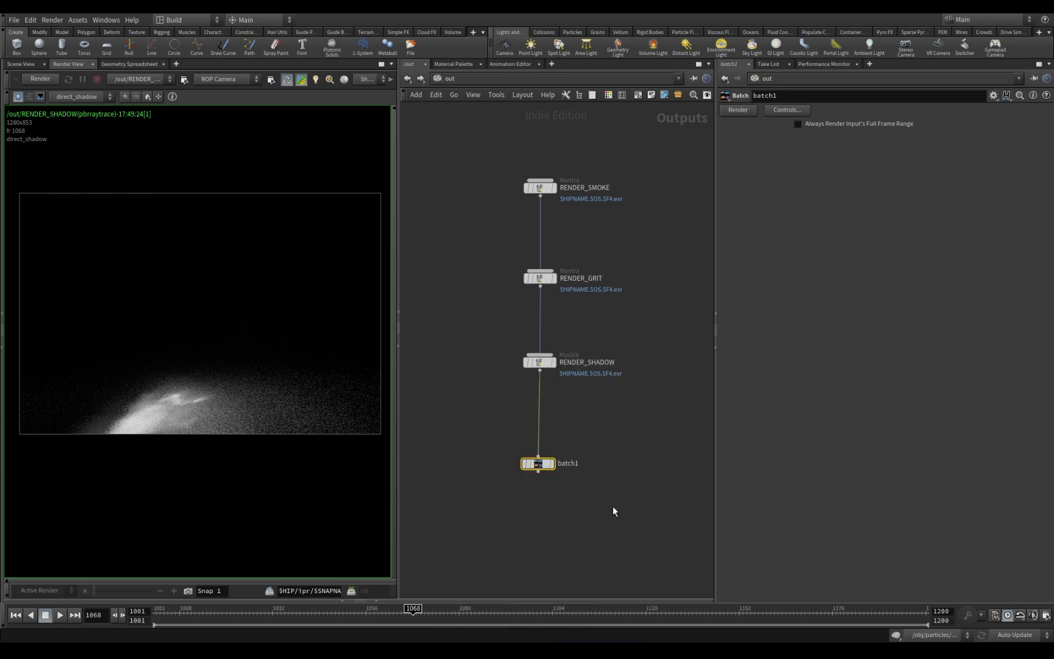
middle_drag(621, 387, 619, 412)
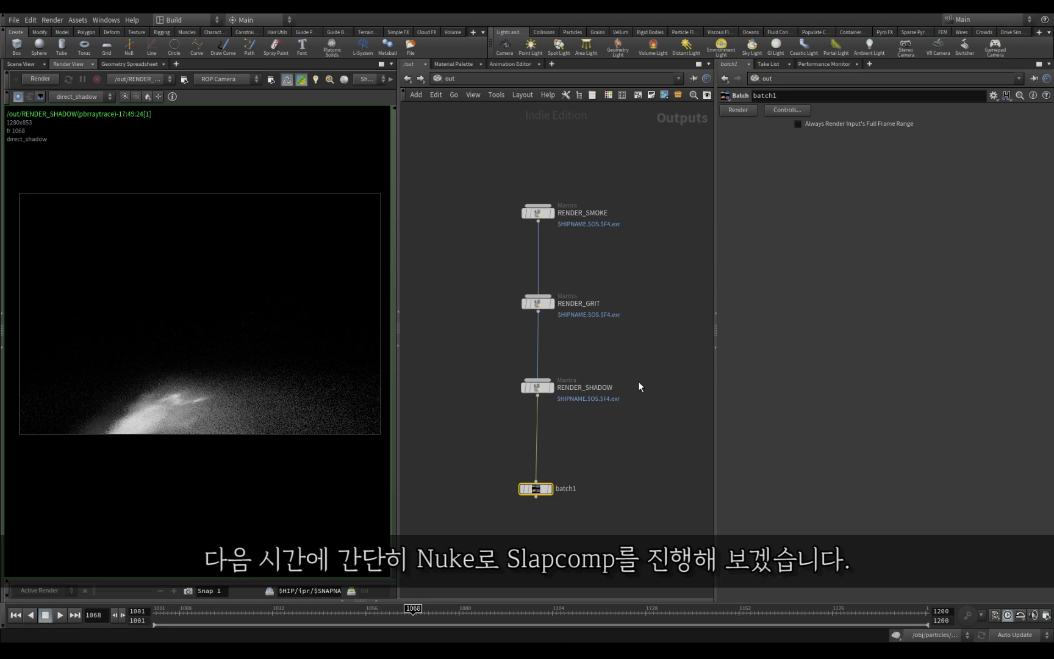